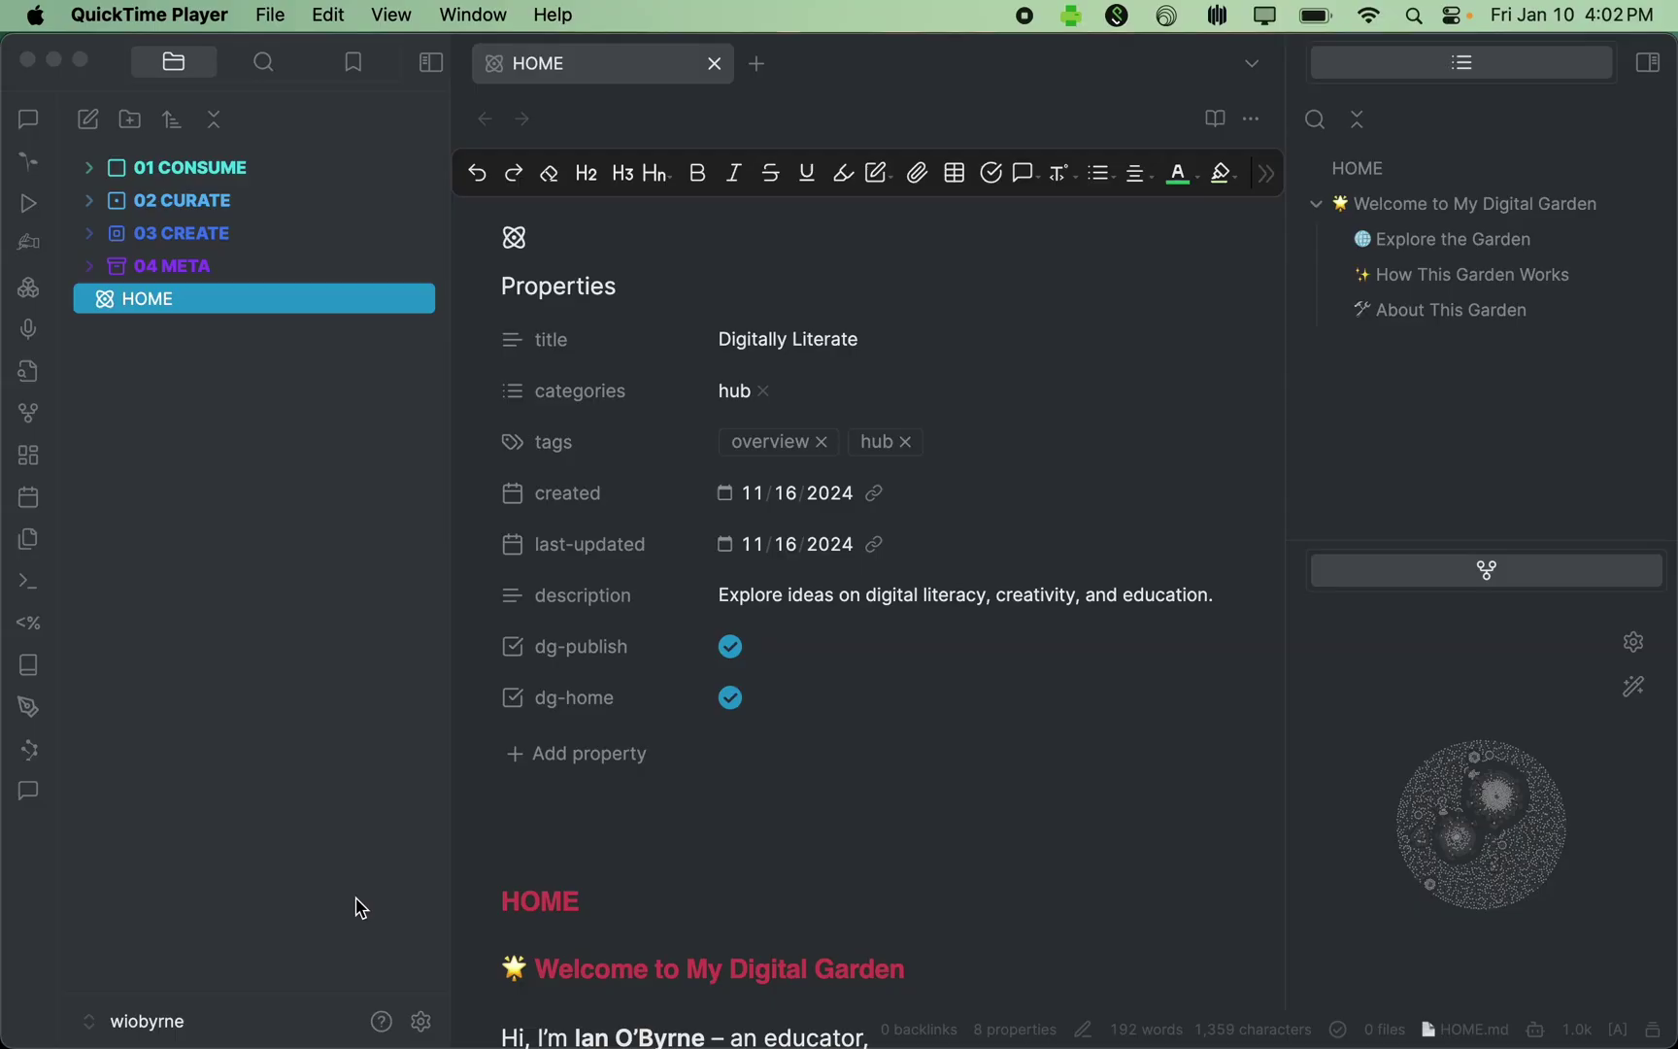
Step: Look at the Sync settings and the vault list, then close both without changing anything
click(415, 1017)
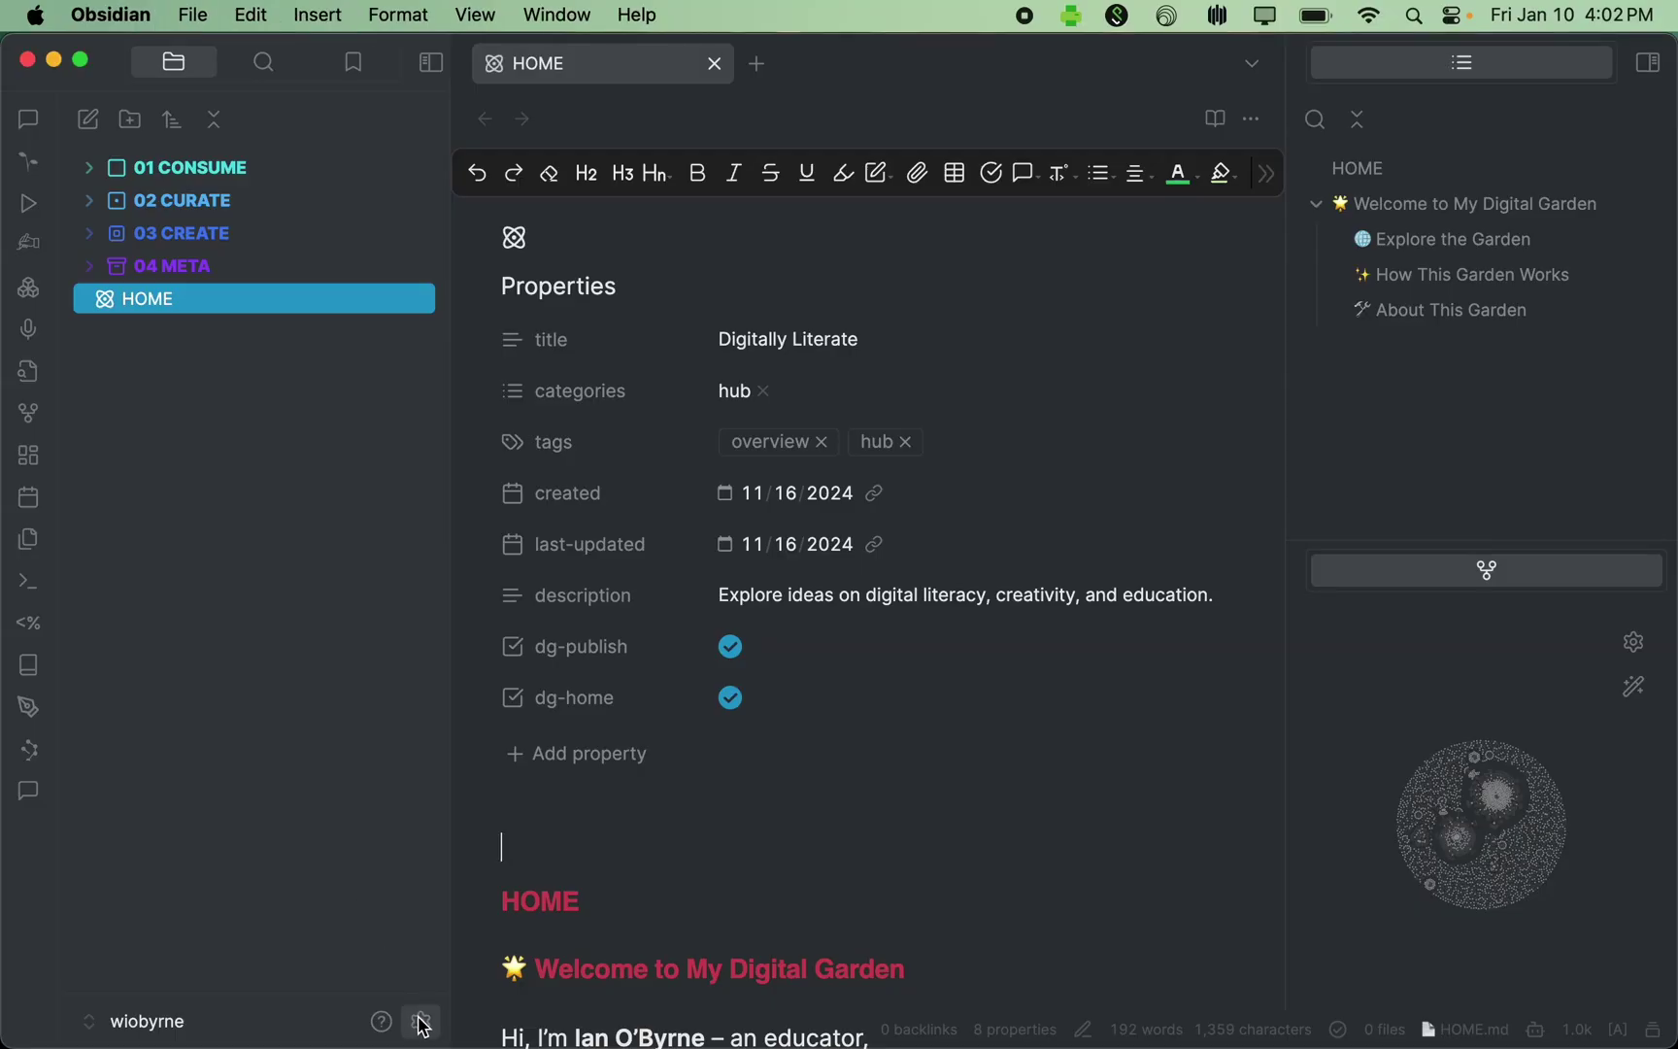
click(419, 1021)
click(351, 1017)
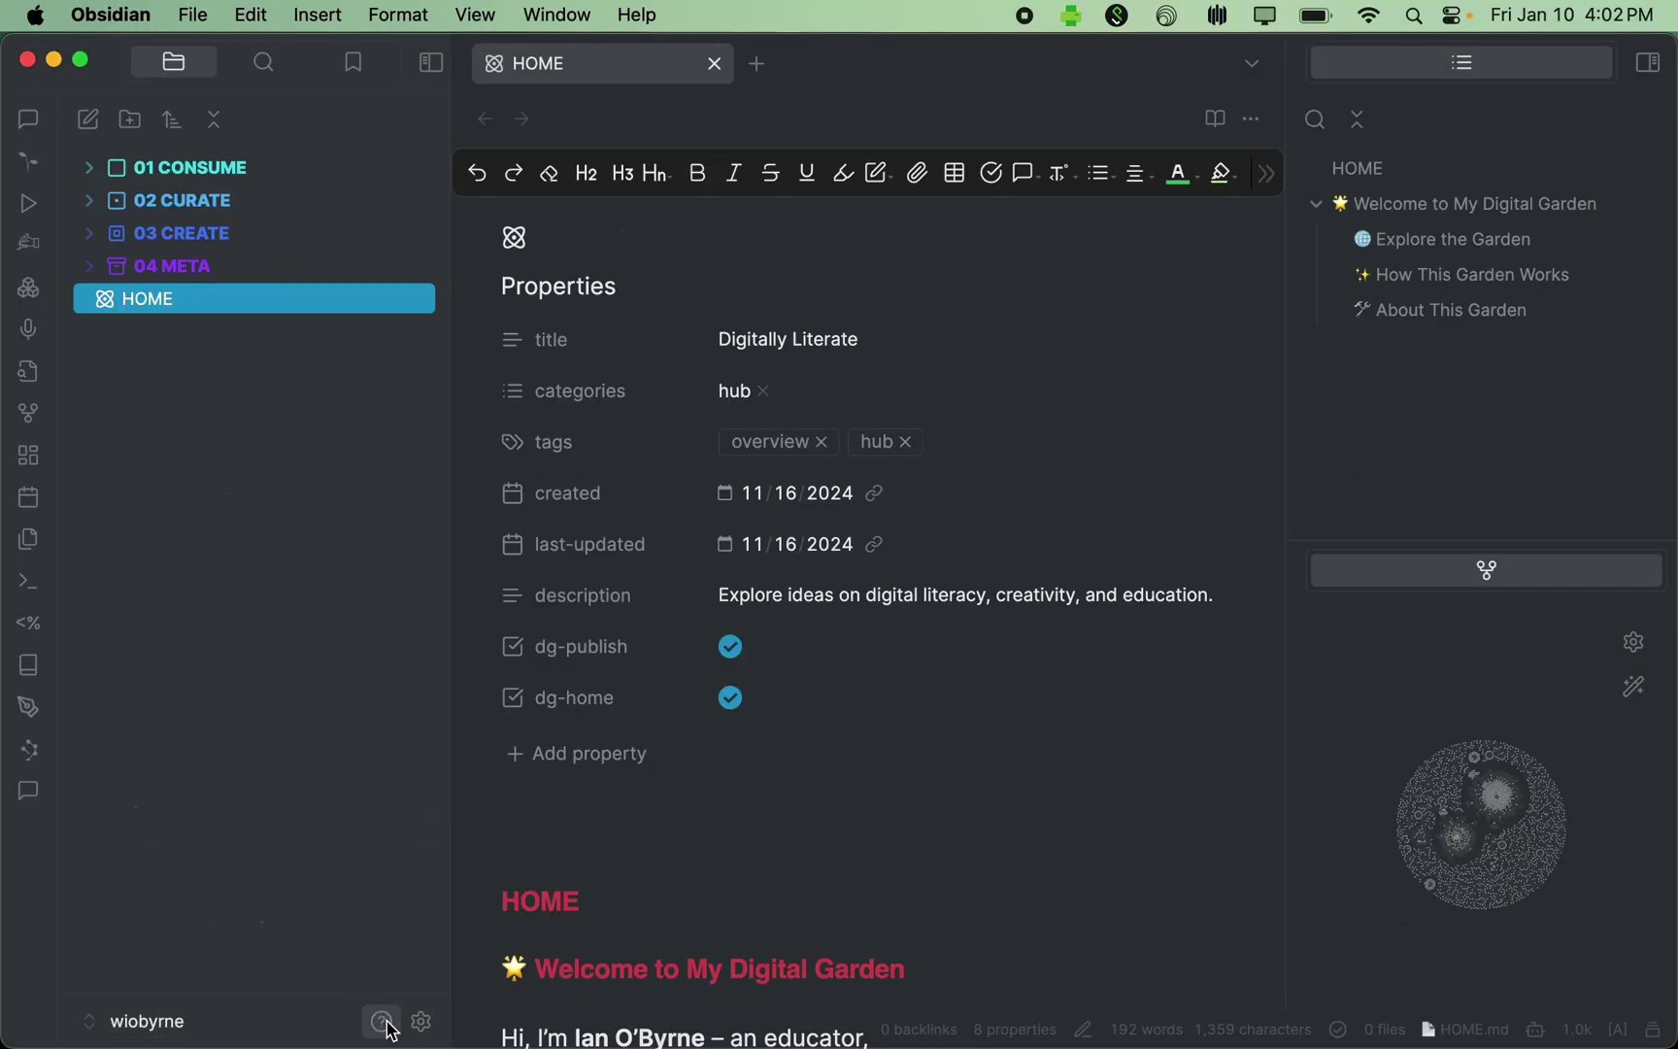
click(182, 1023)
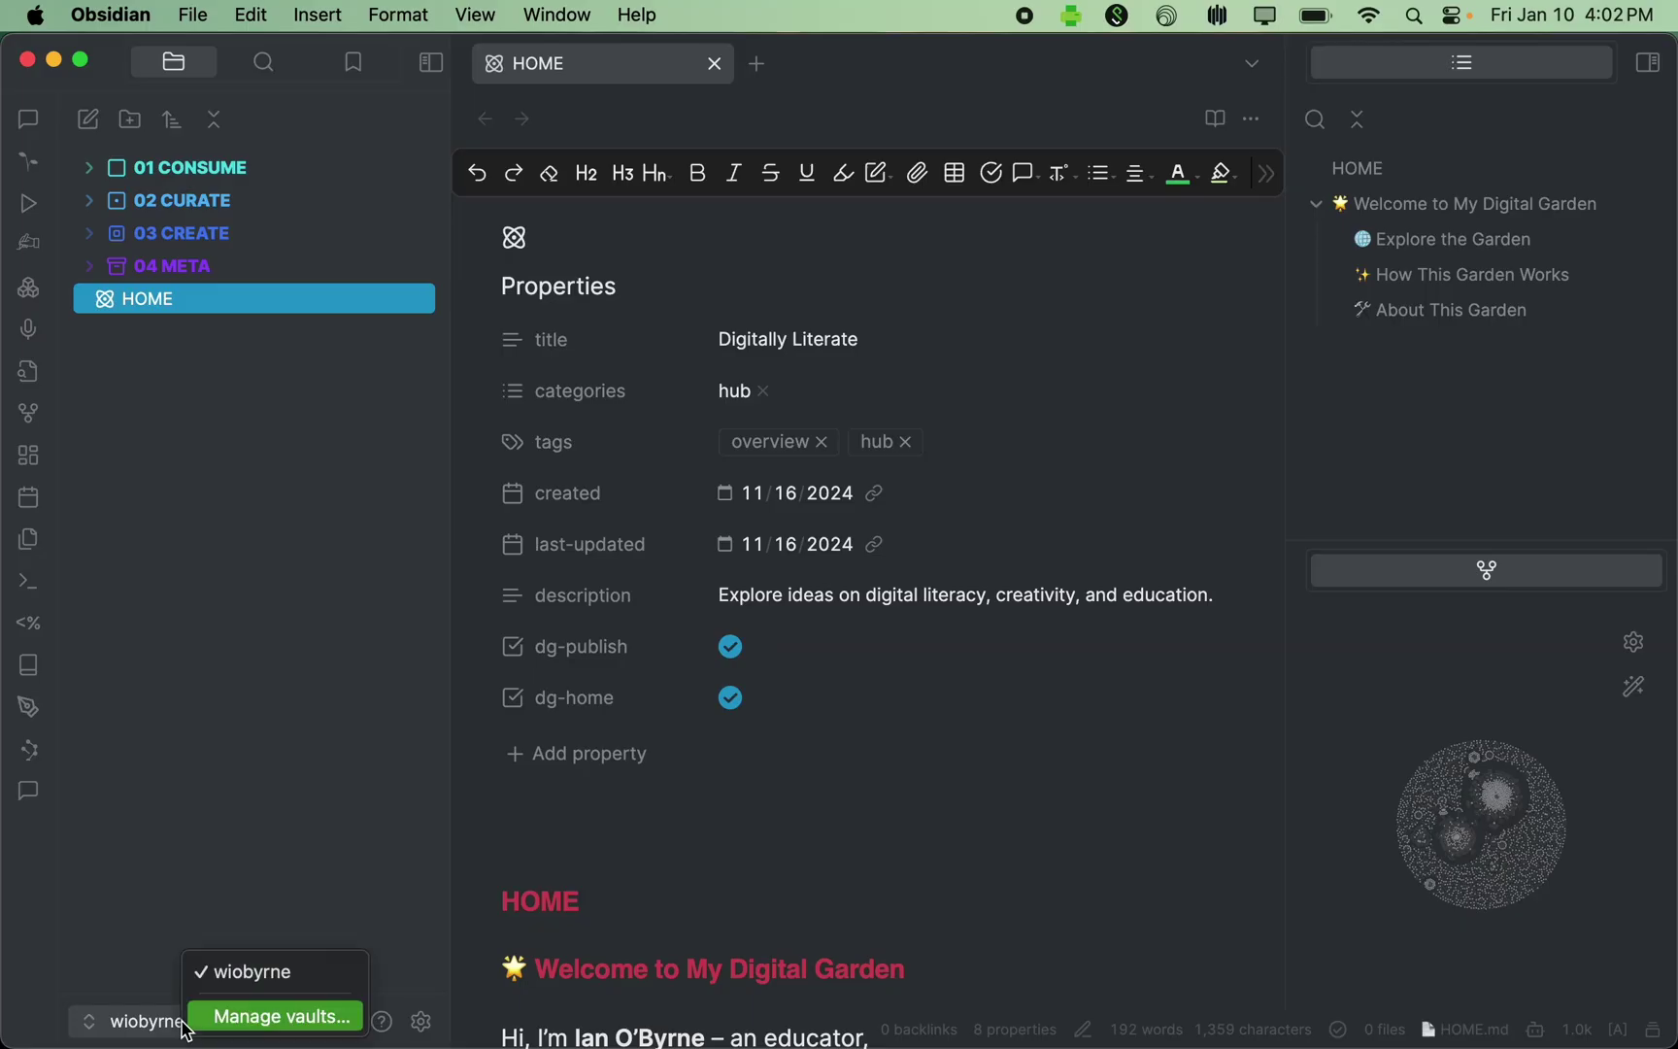
click(237, 675)
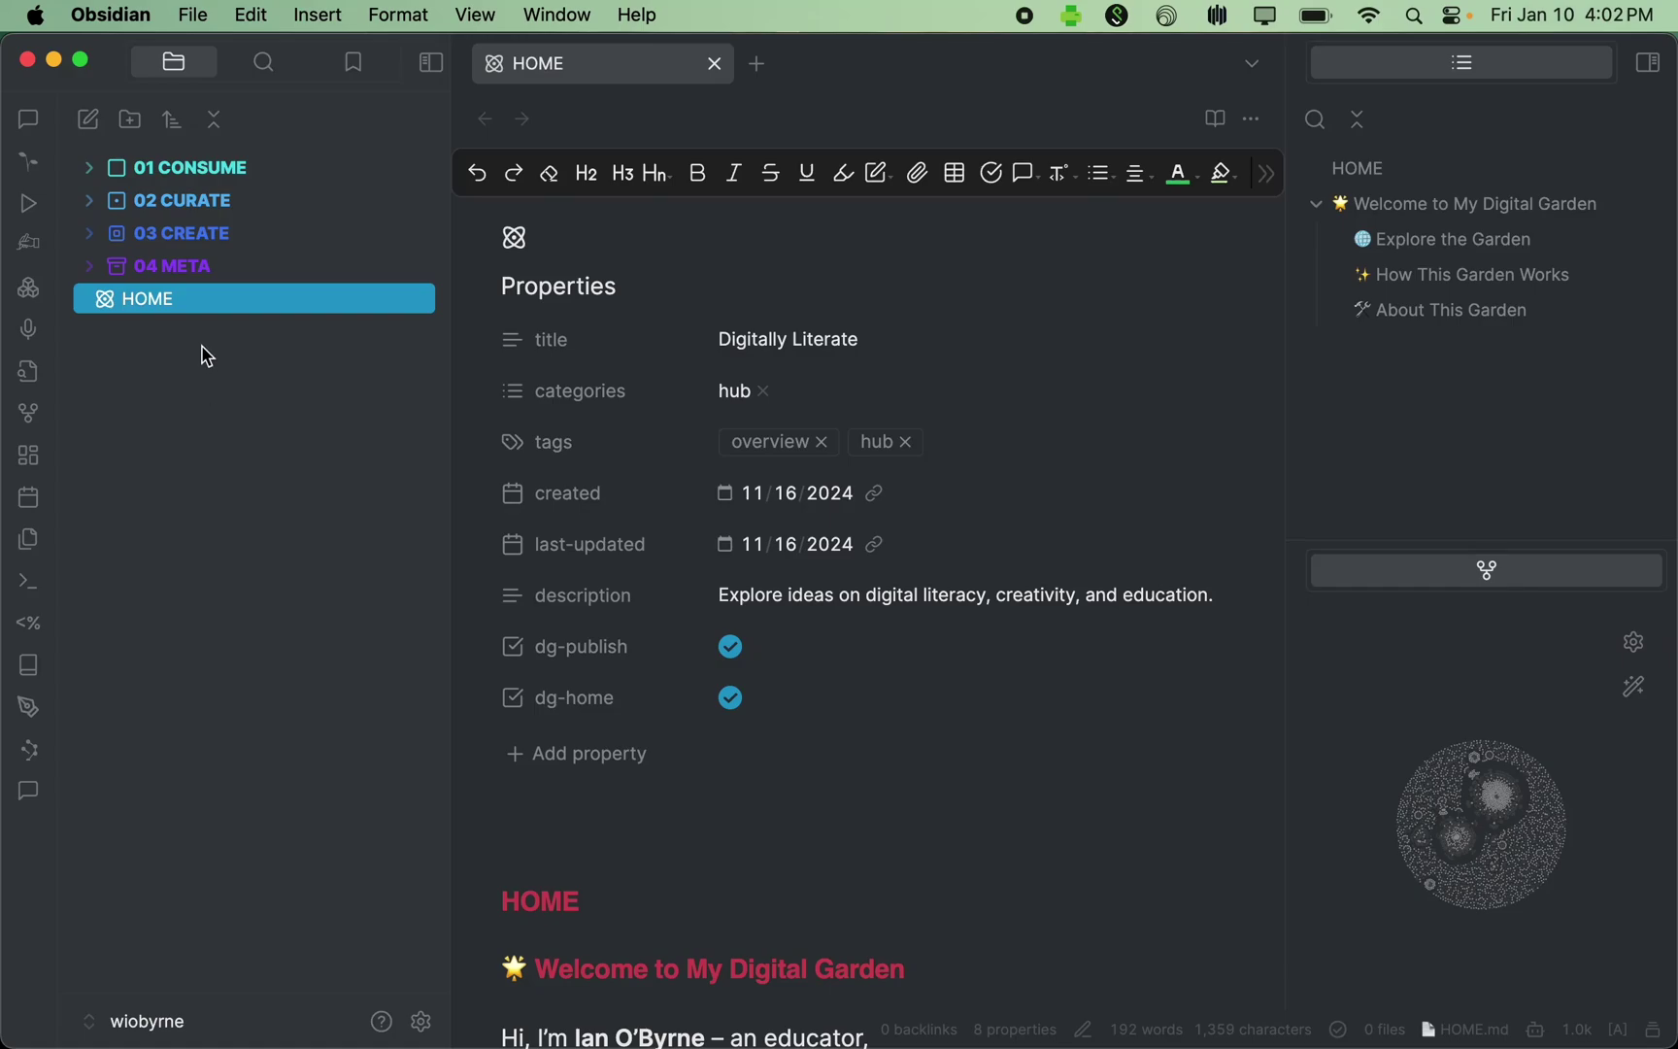
Step: Scroll up and down through the current note to review it
scroll(812, 790, down, 10)
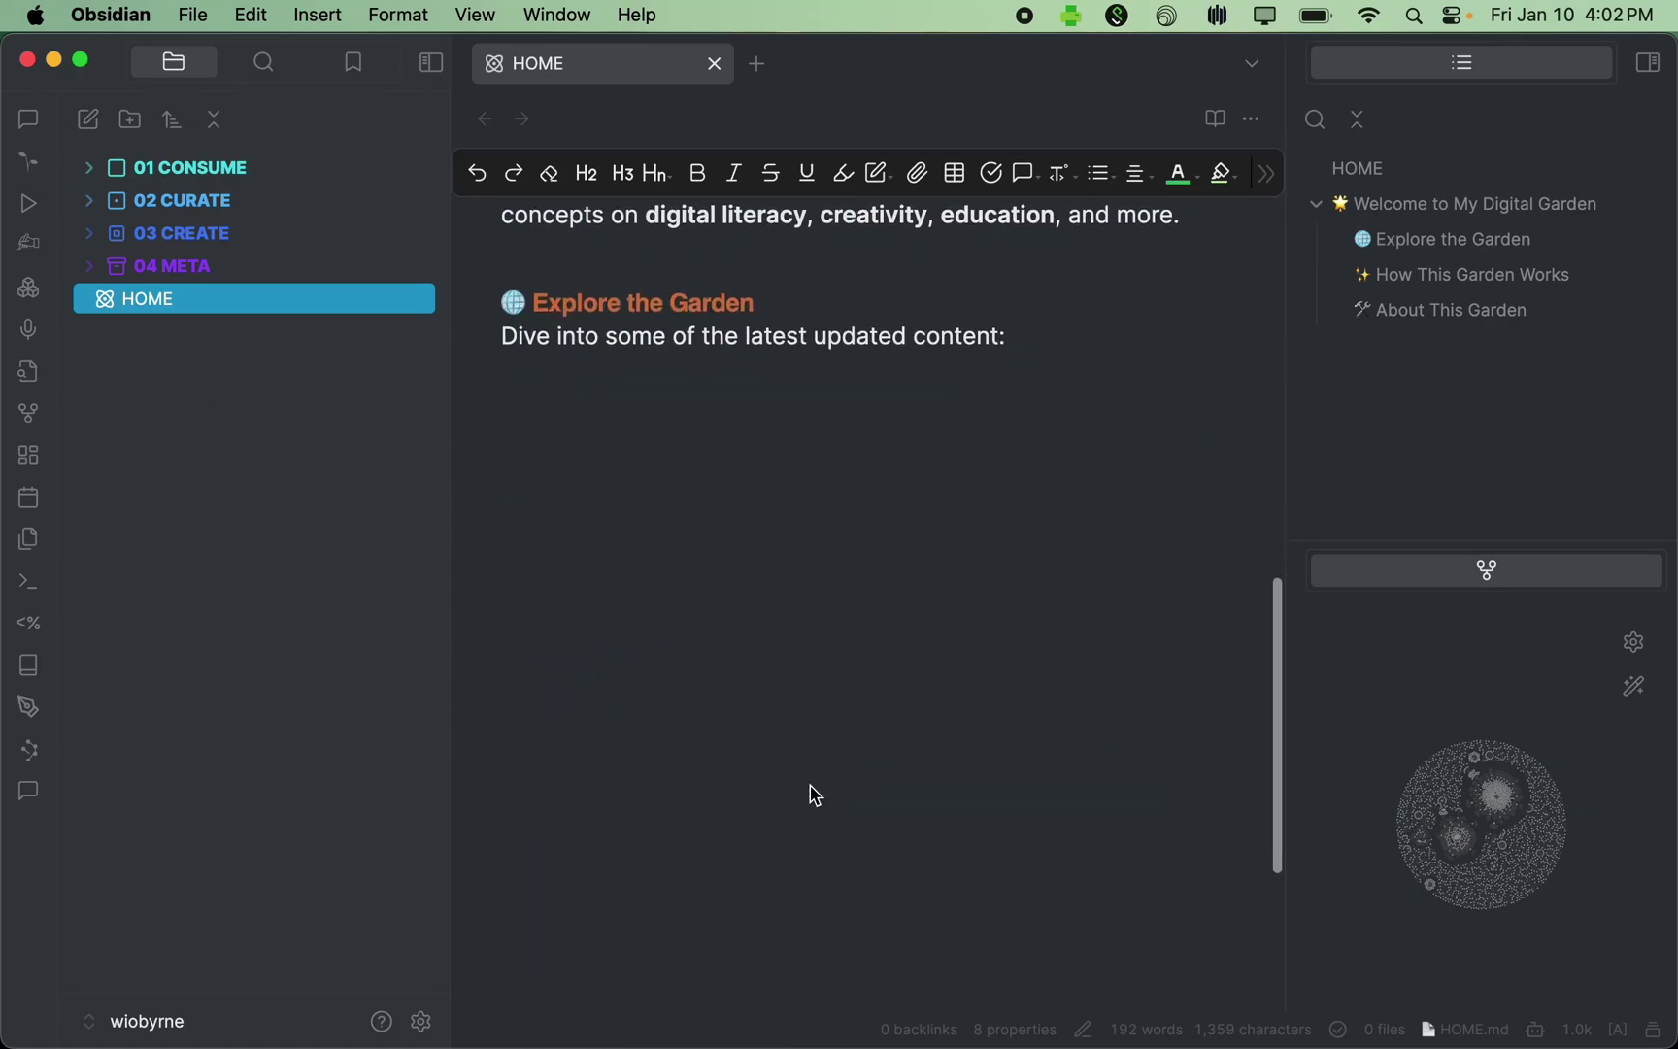
scroll(810, 785, up, 5)
scroll(810, 787, up, 3)
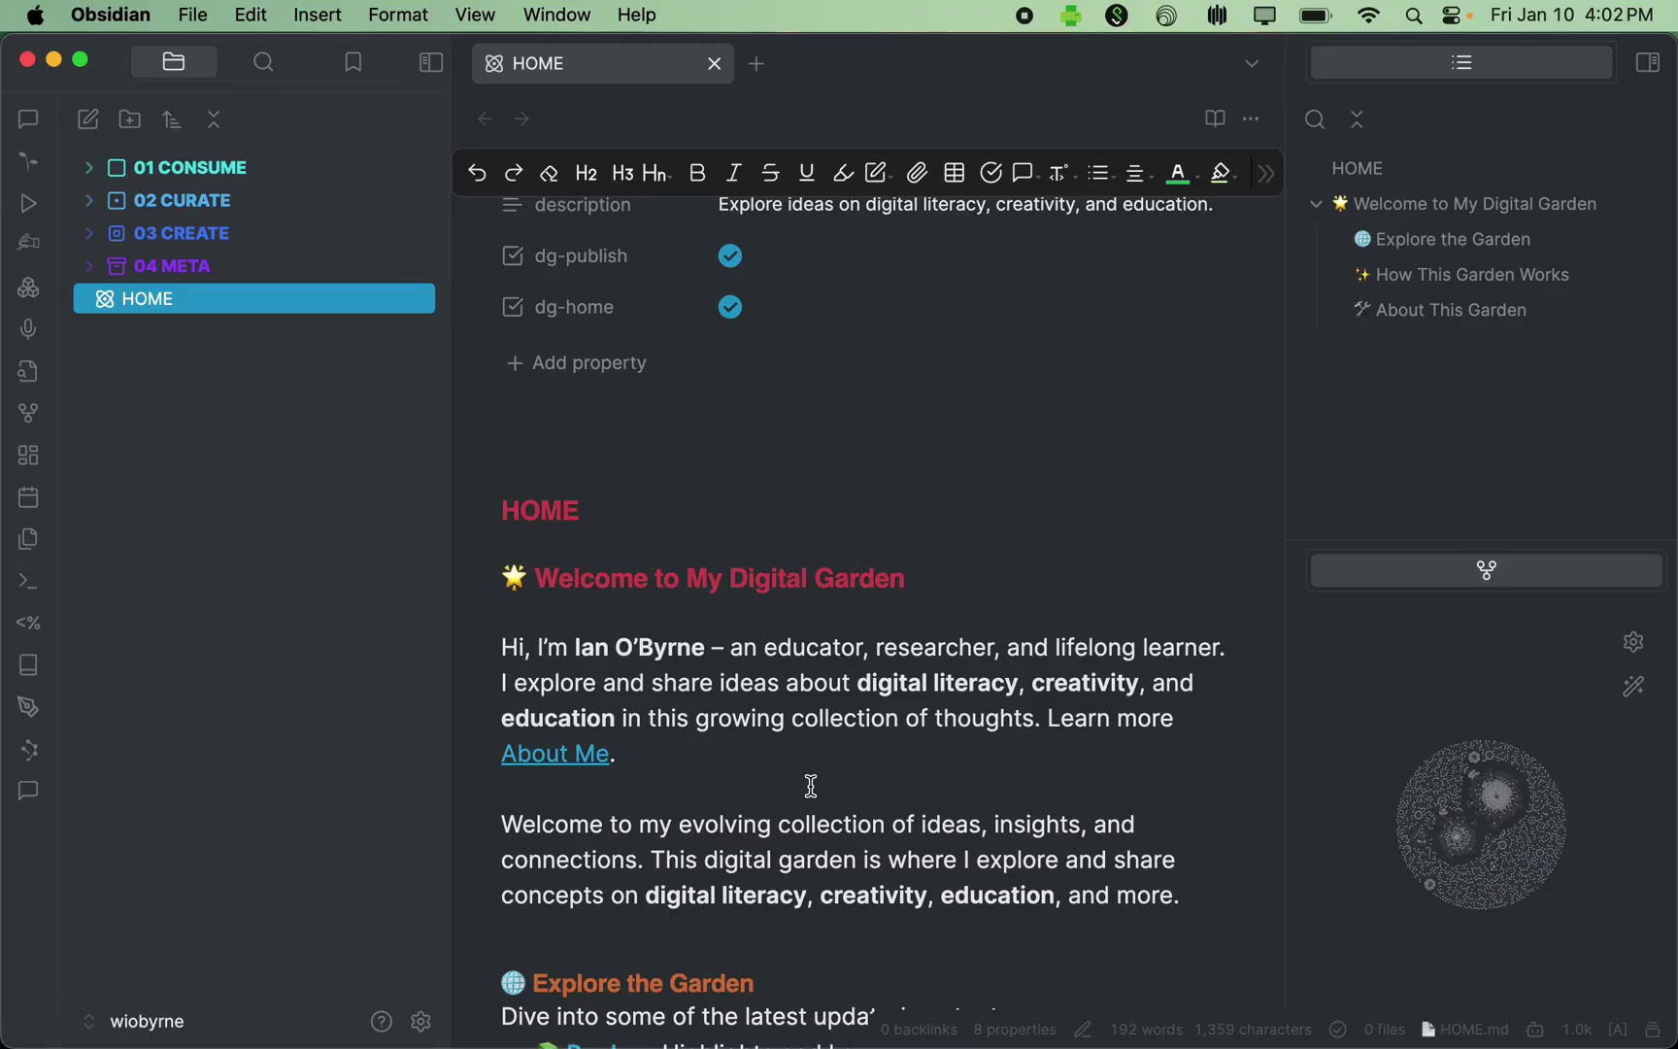
scroll(811, 786, down, 12)
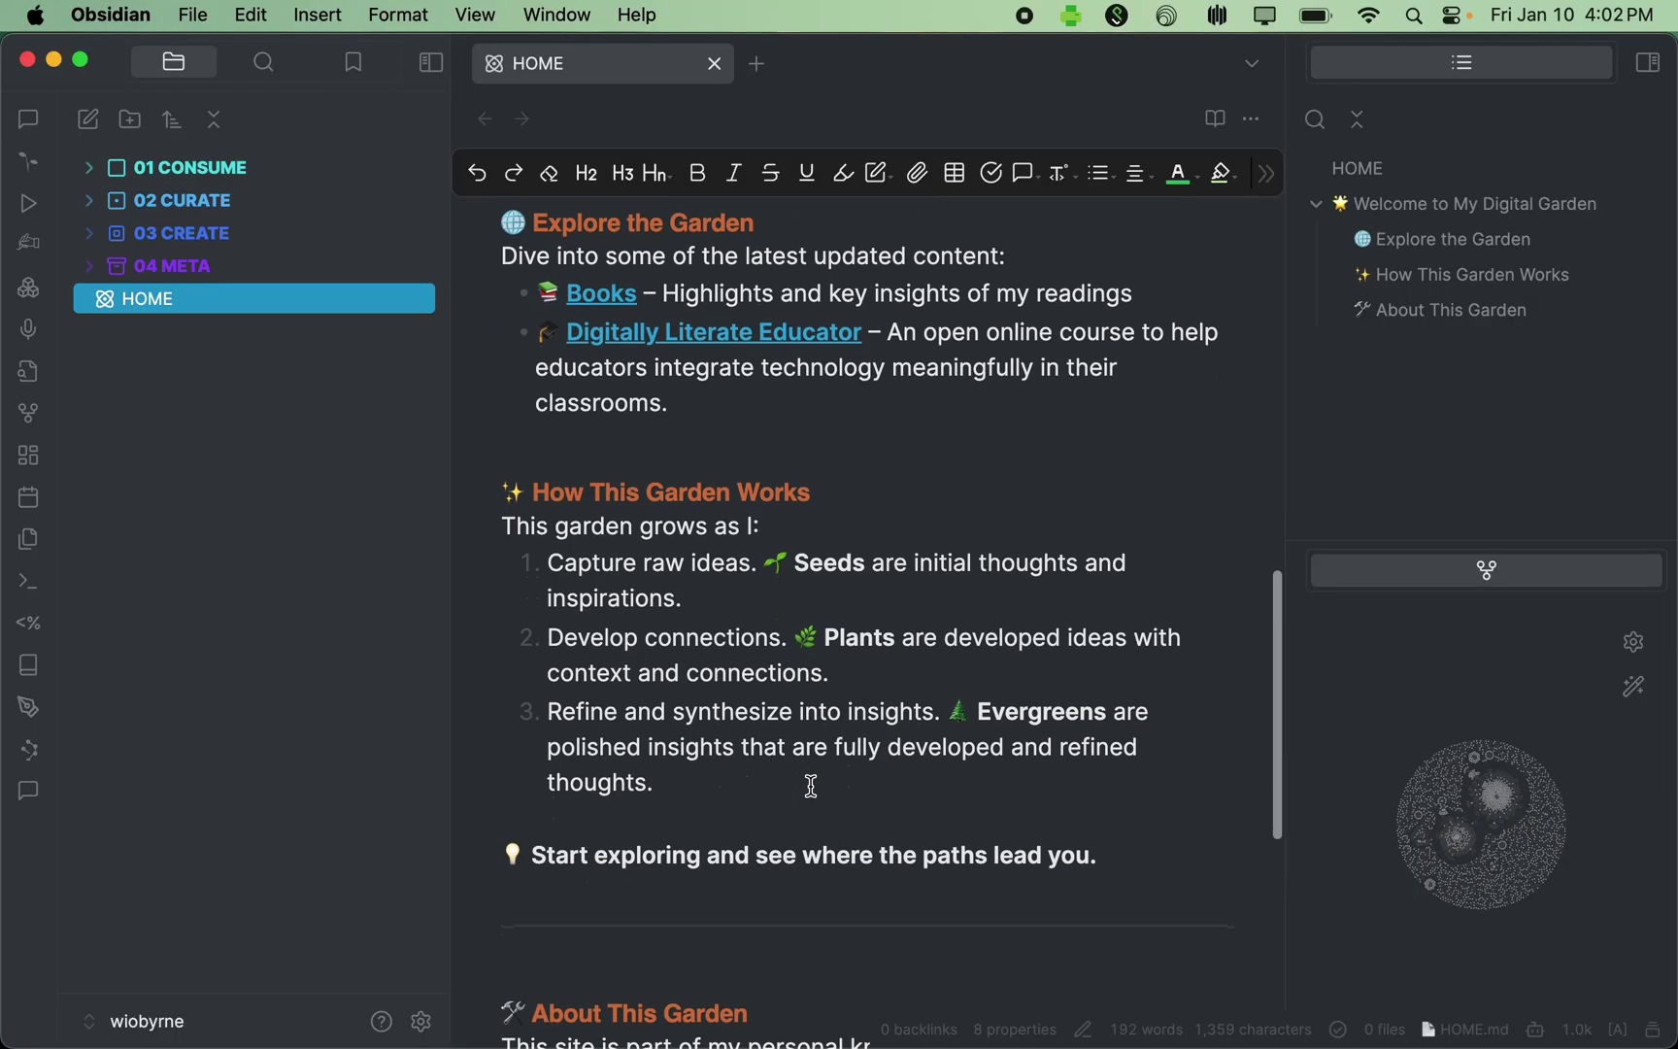
scroll(810, 786, up, 9)
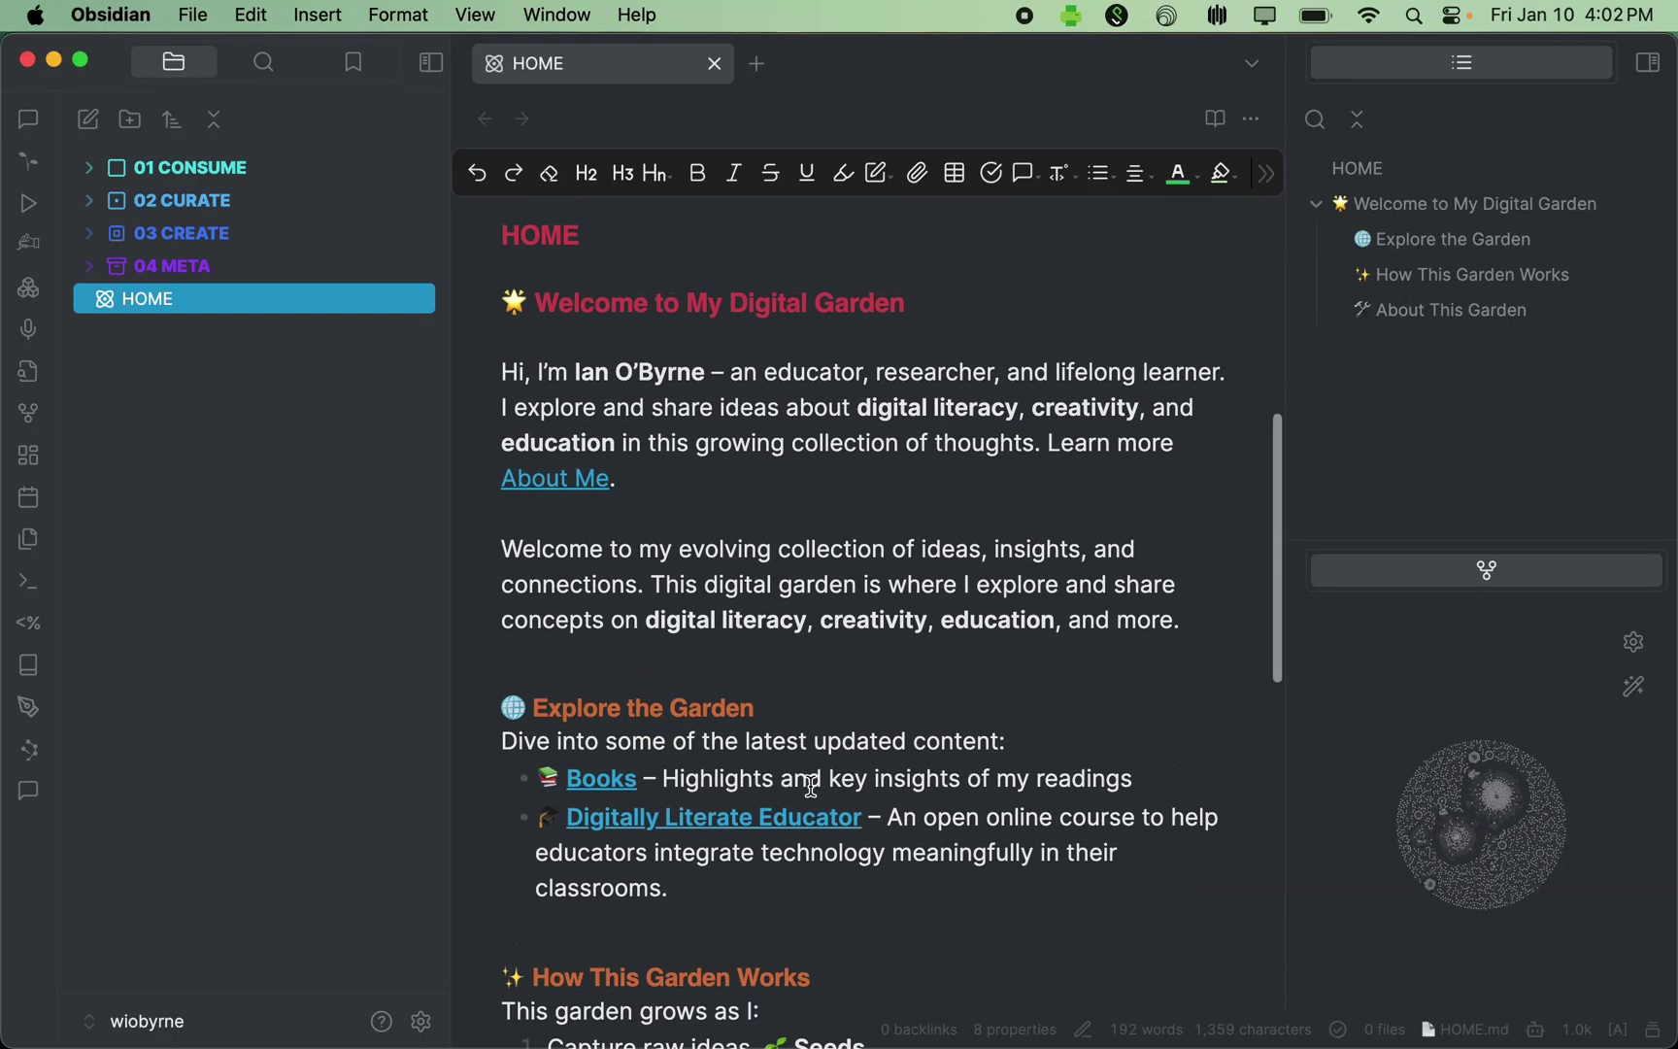
scroll(810, 786, down, 3)
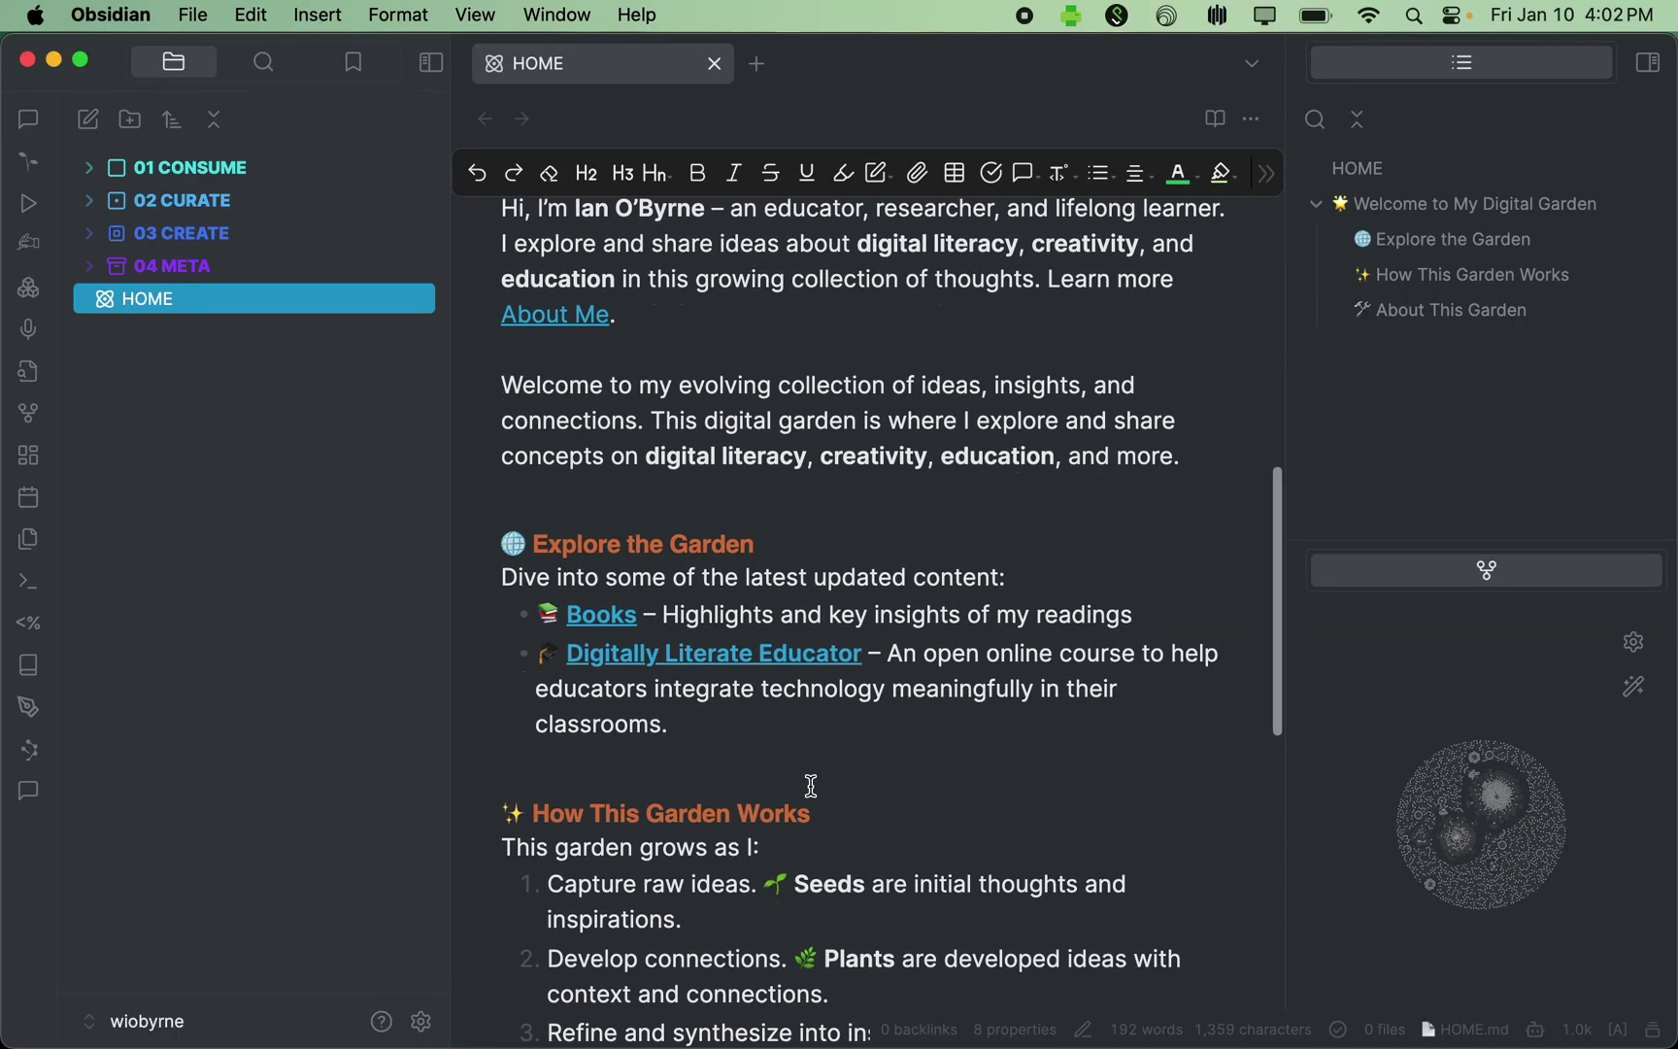
scroll(811, 786, down, 8)
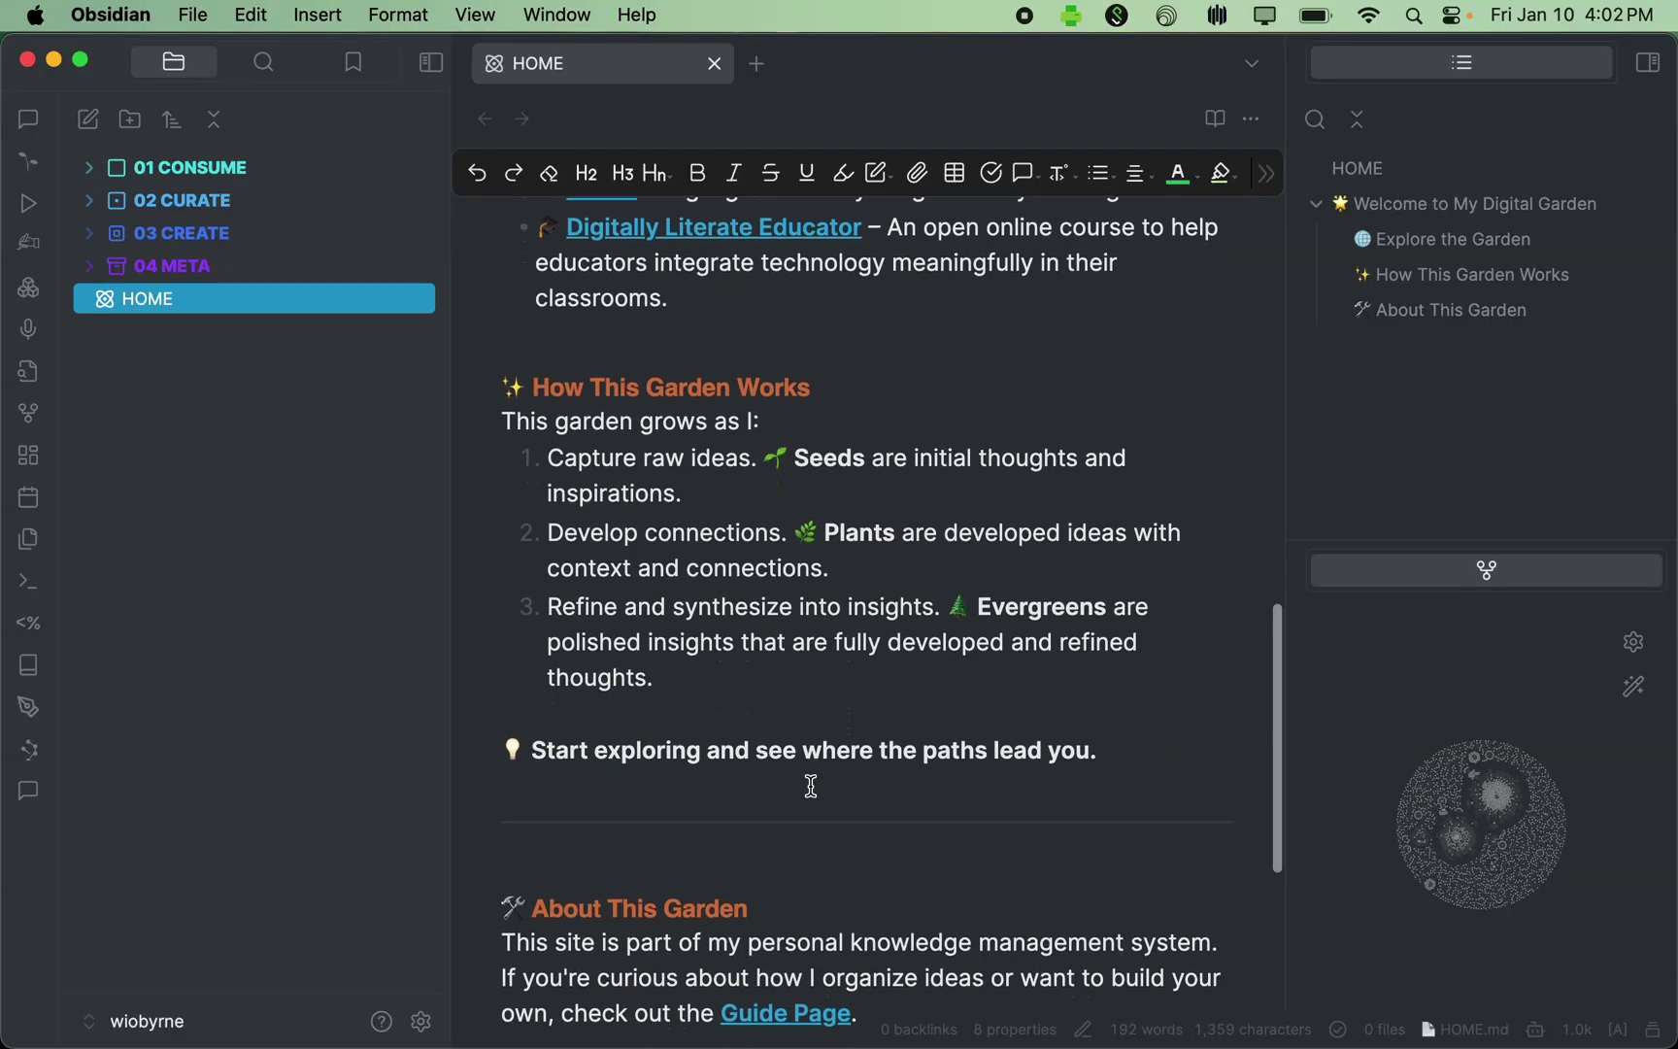
scroll(811, 787, down, 8)
scroll(811, 786, up, 20)
scroll(811, 786, up, 4)
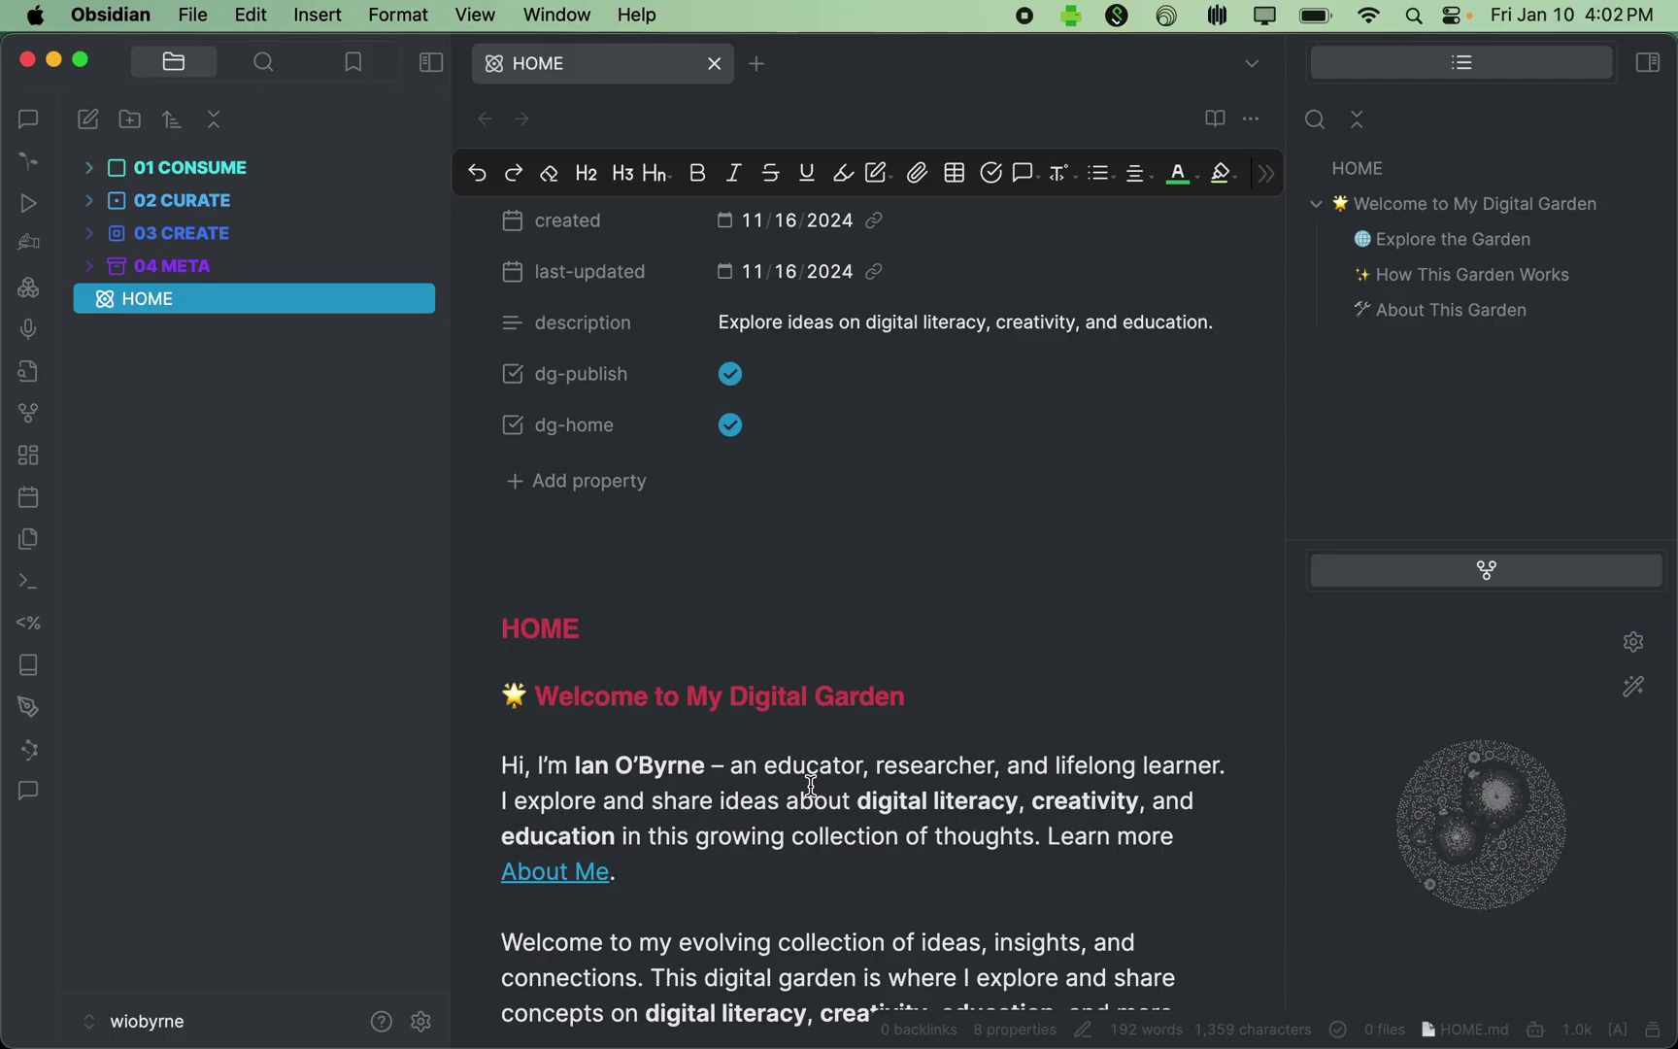
scroll(811, 786, up, 5)
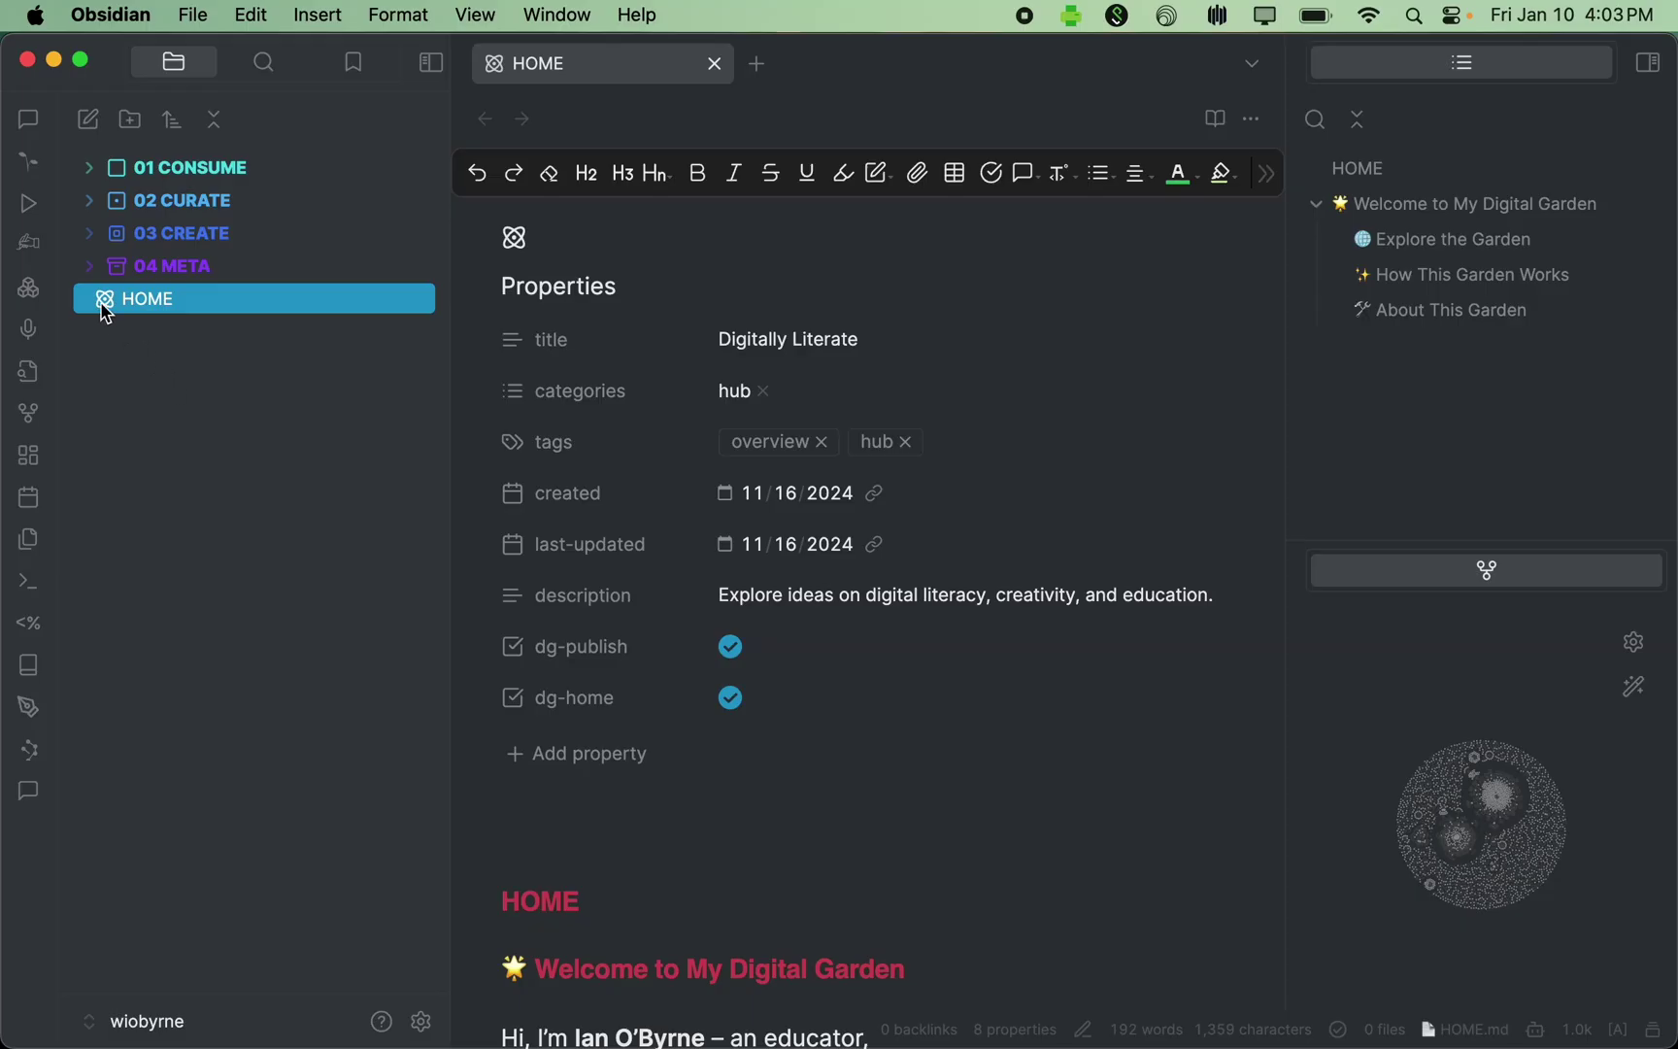
Step: Expand 04 META to list About Me, Assets, Attachments, Excalidraw and Templates, briefly opening Assets
click(94, 274)
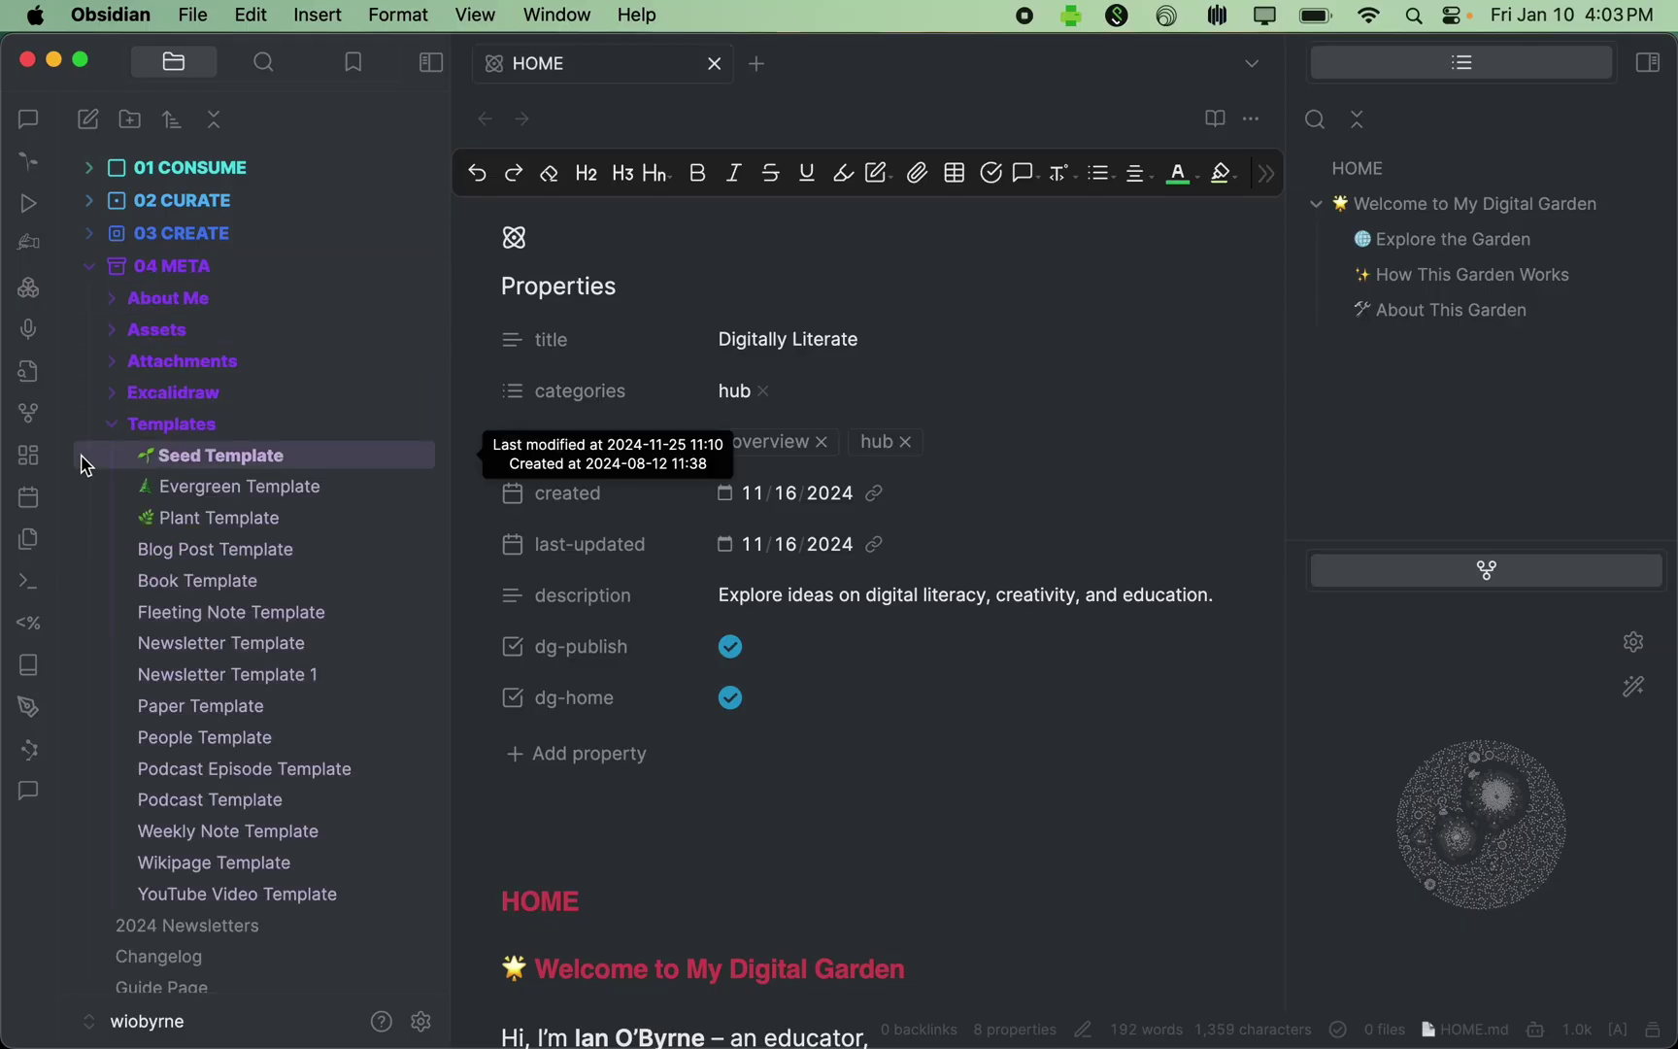
click(149, 335)
click(149, 335)
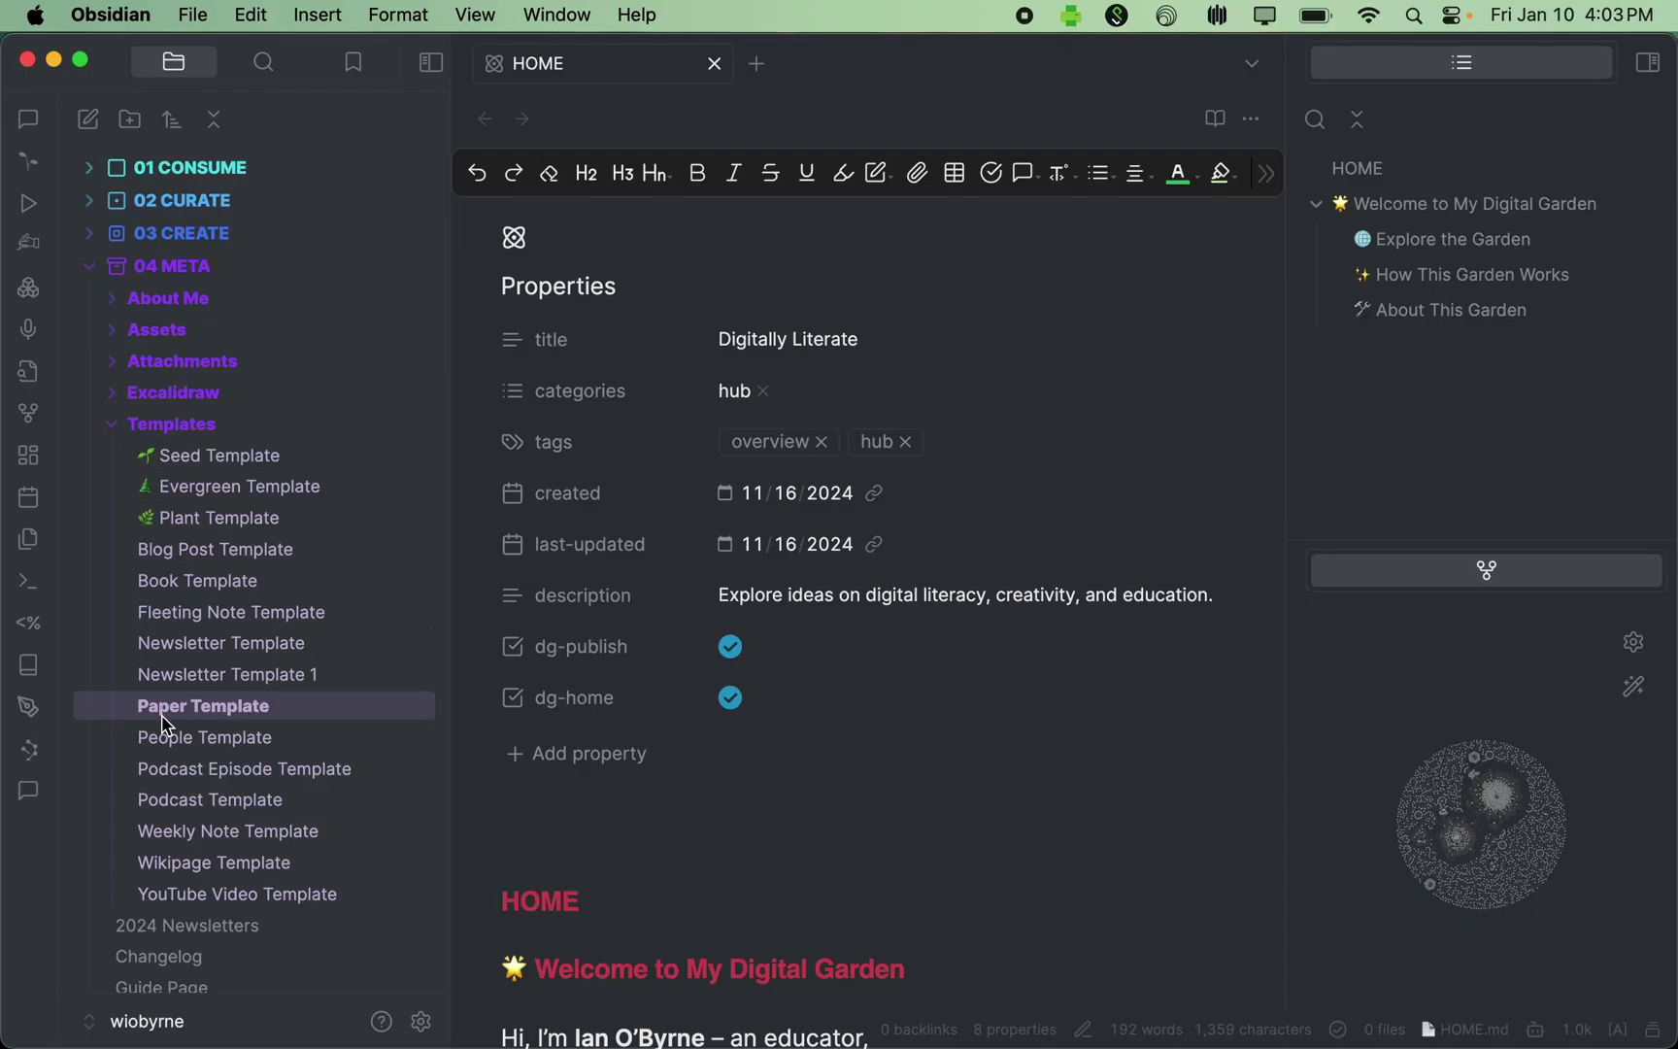
scroll(165, 724, down, 2)
scroll(162, 725, up, 2)
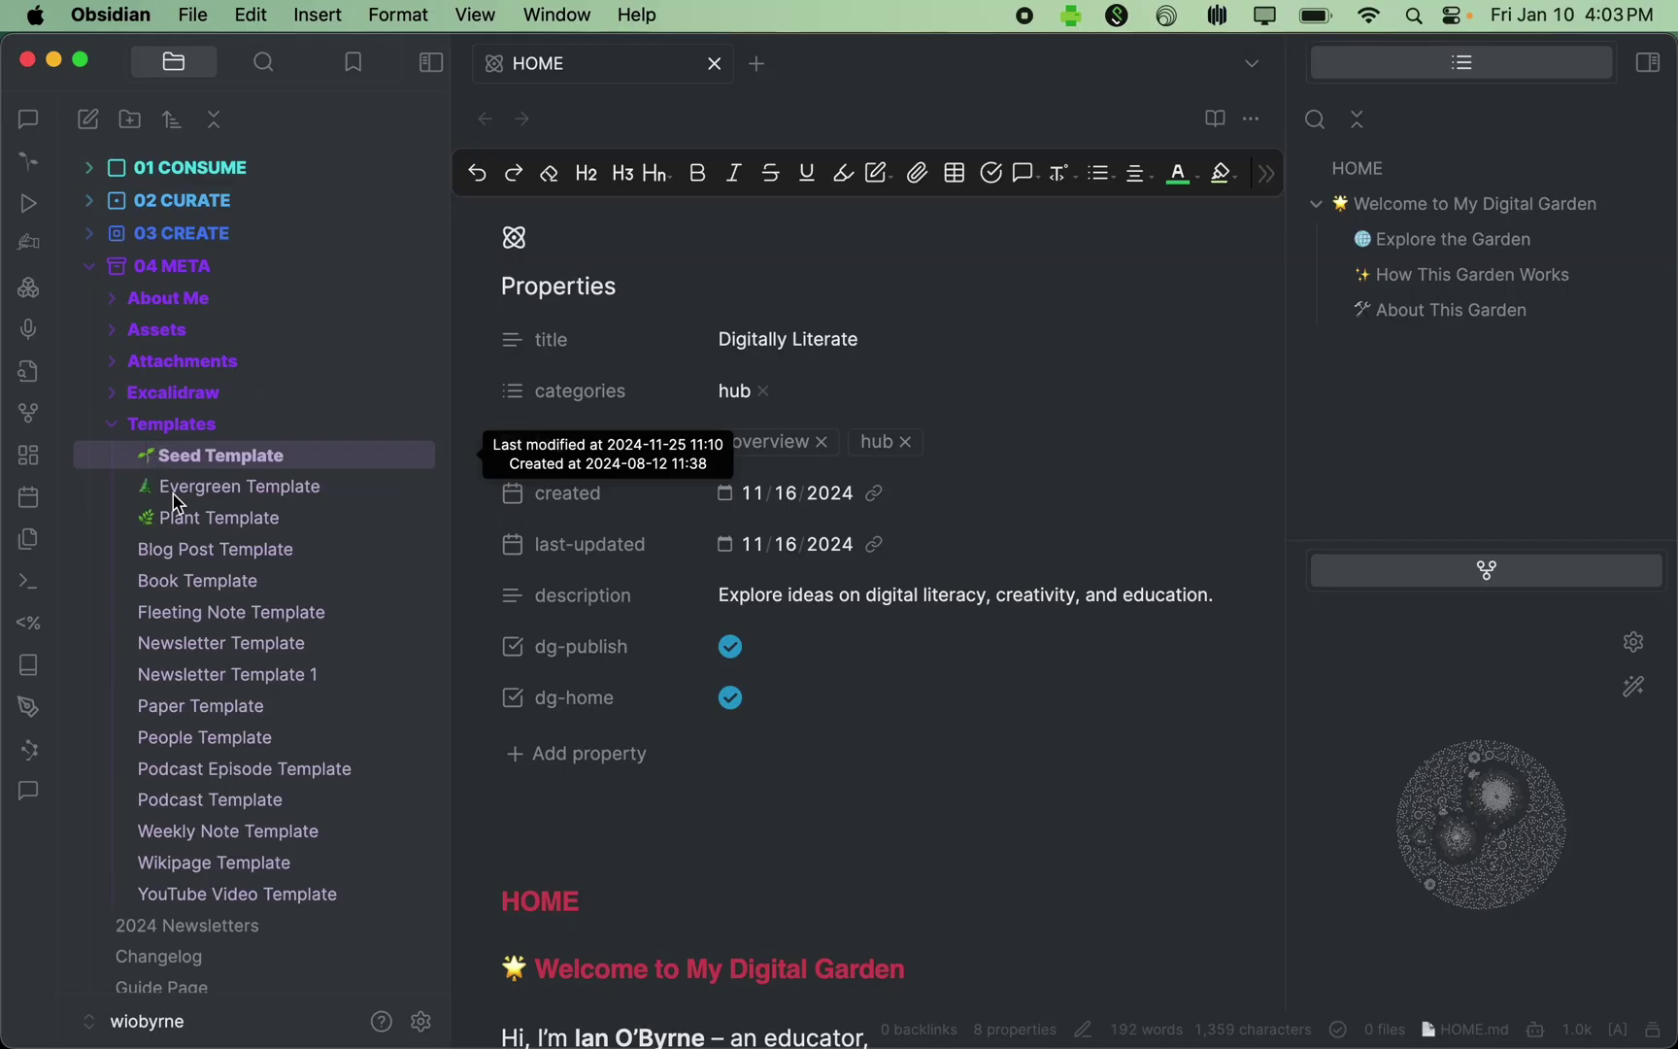
Step: Open Book Template and review its frontmatter, summary, key-point and Readwise sections, ending at the top
click(197, 580)
scroll(798, 690, down, 10)
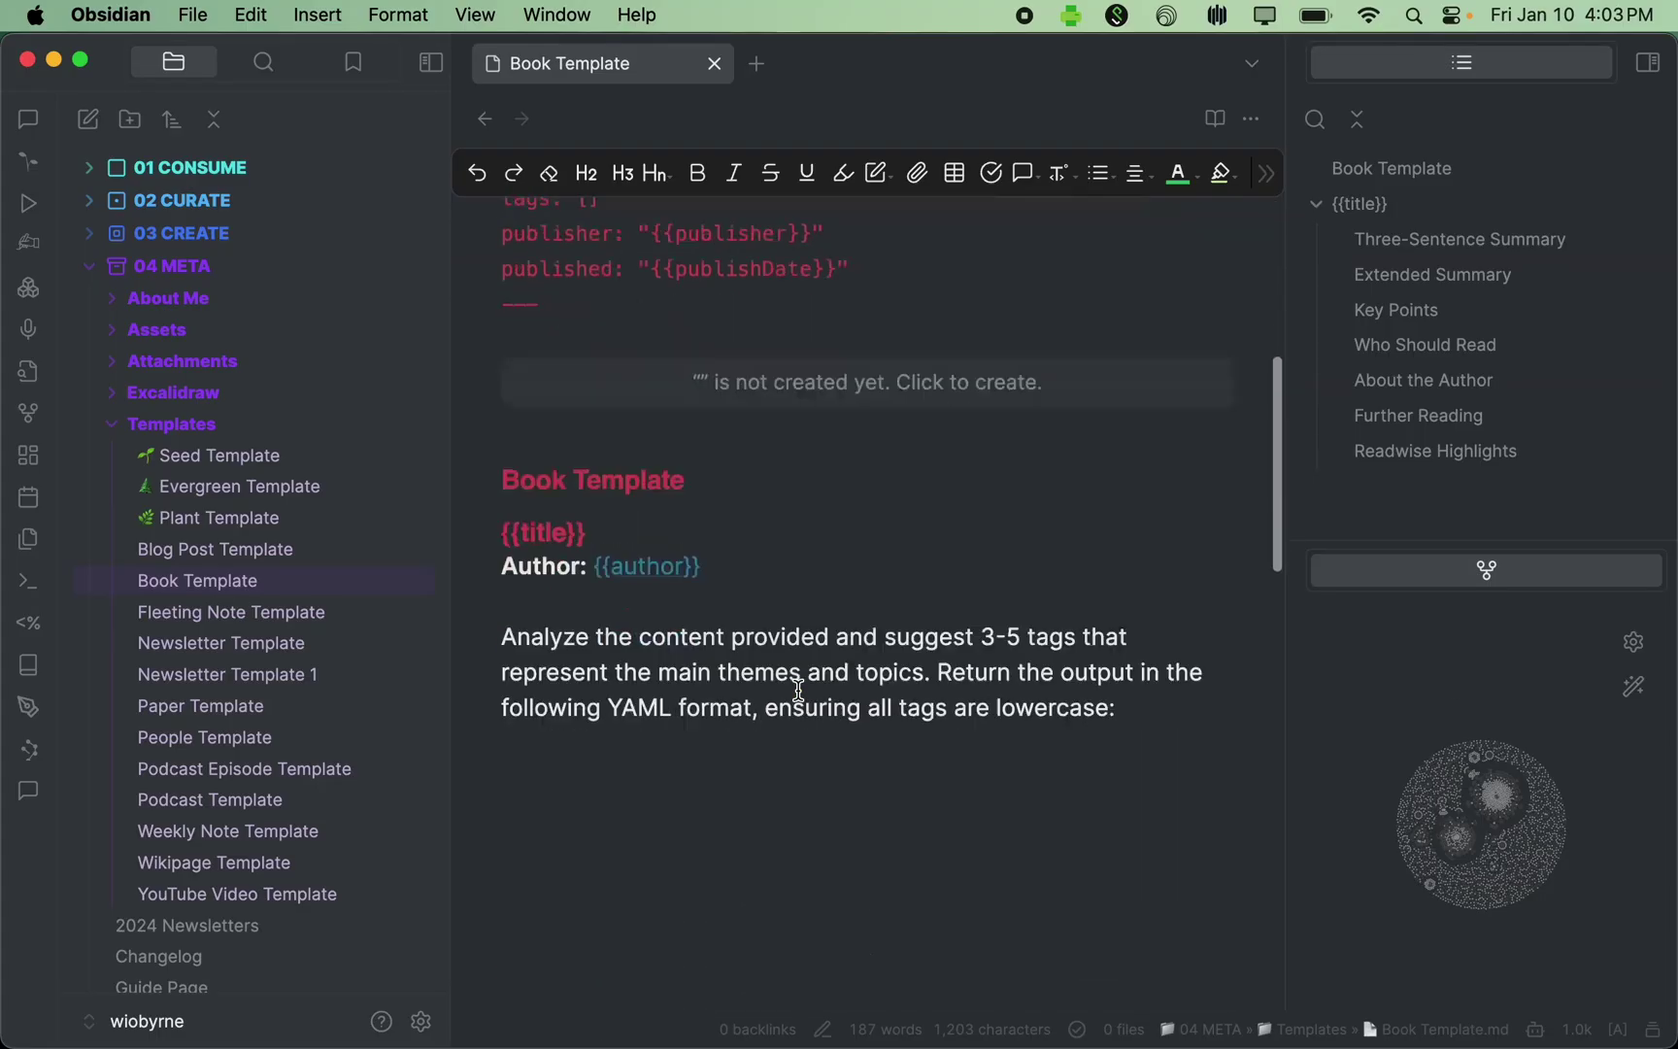
scroll(798, 690, up, 3)
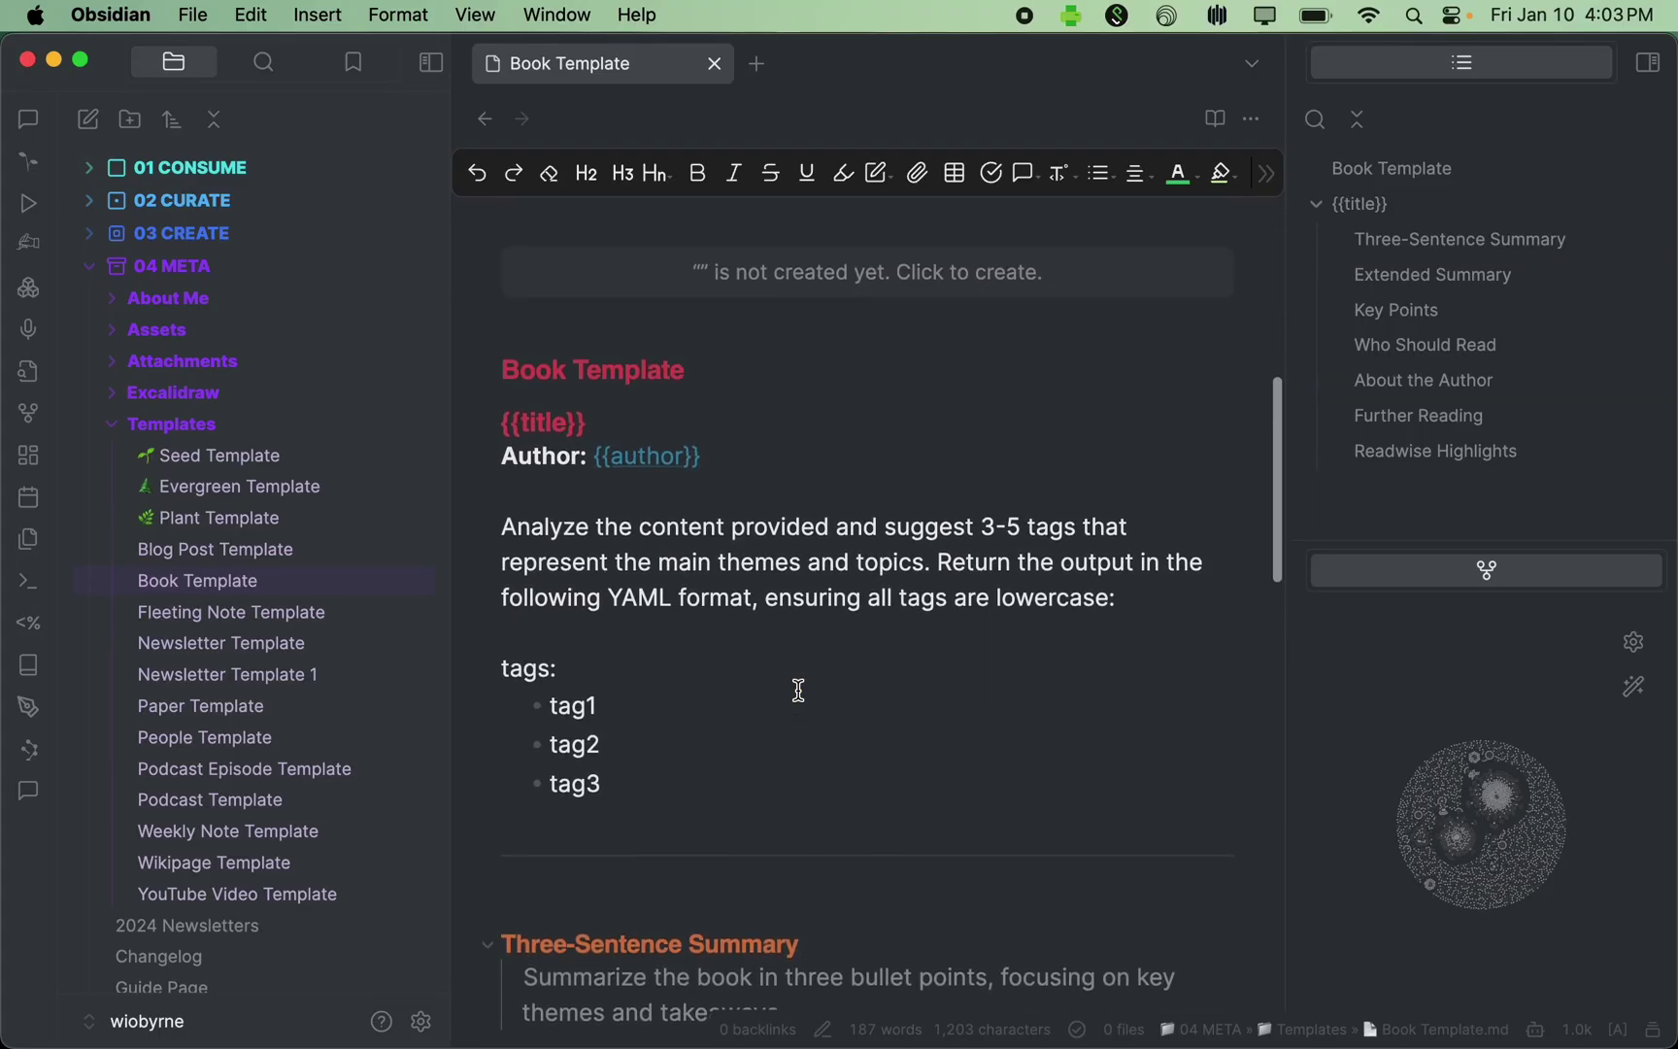
scroll(798, 689, down, 8)
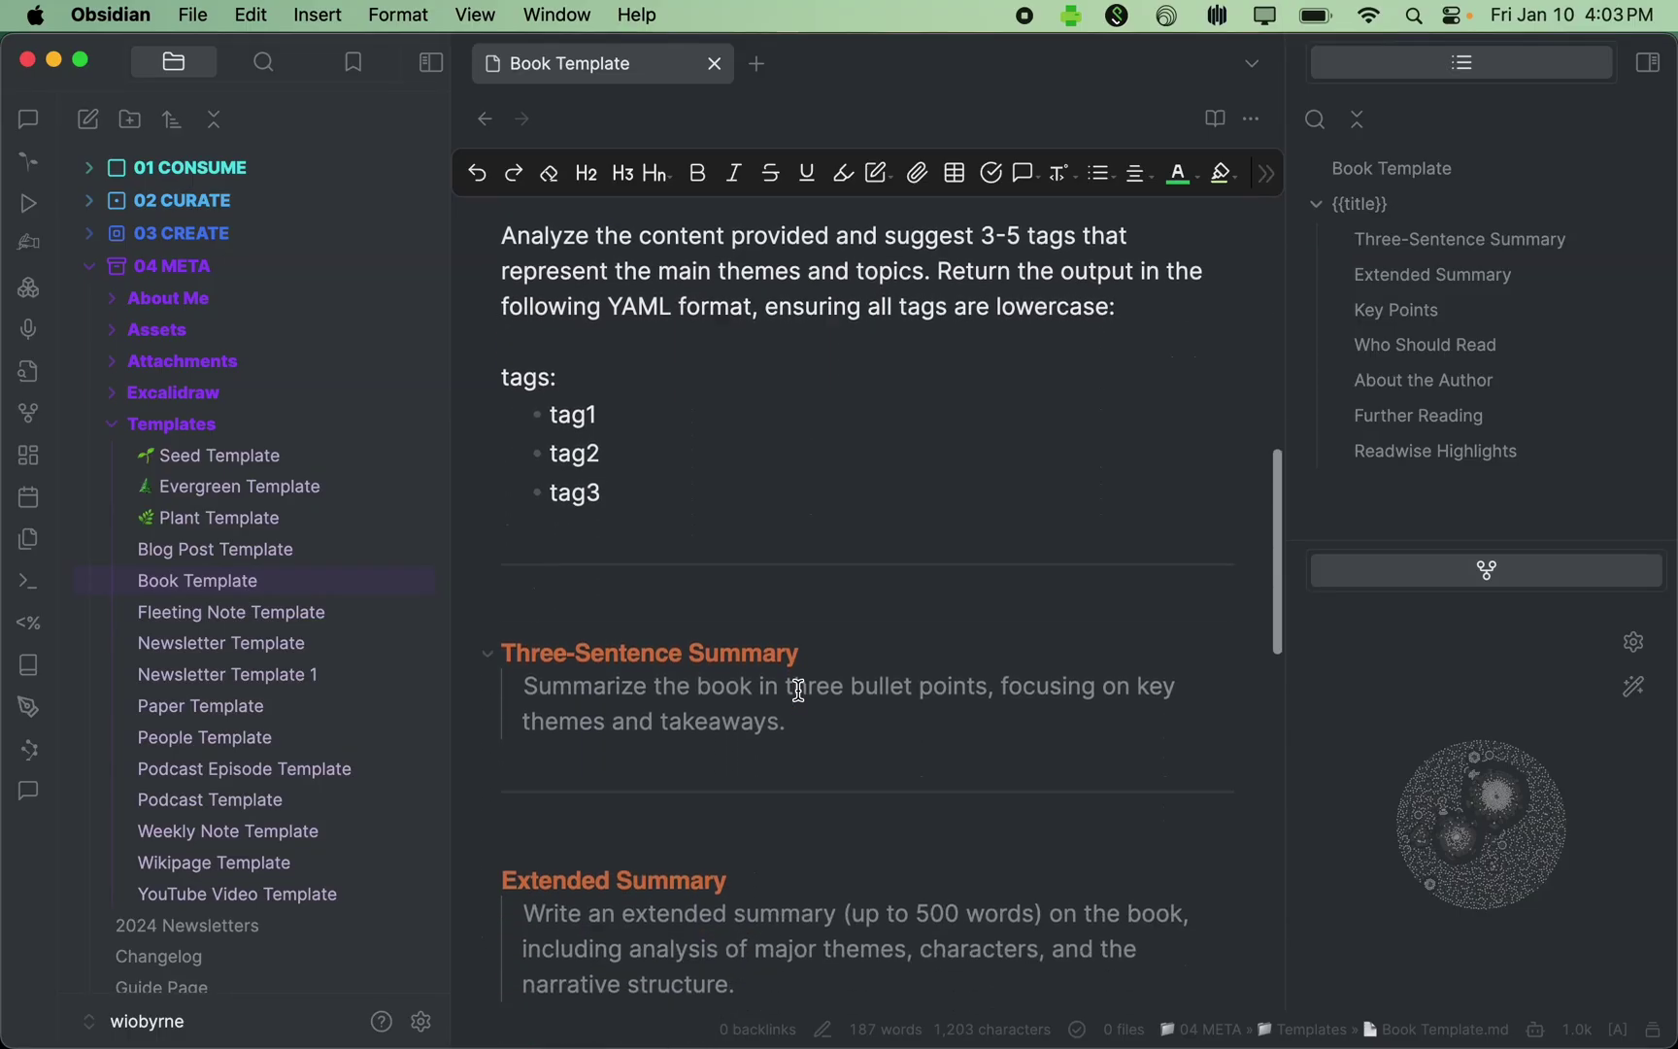
scroll(798, 690, up, 4)
scroll(798, 689, up, 3)
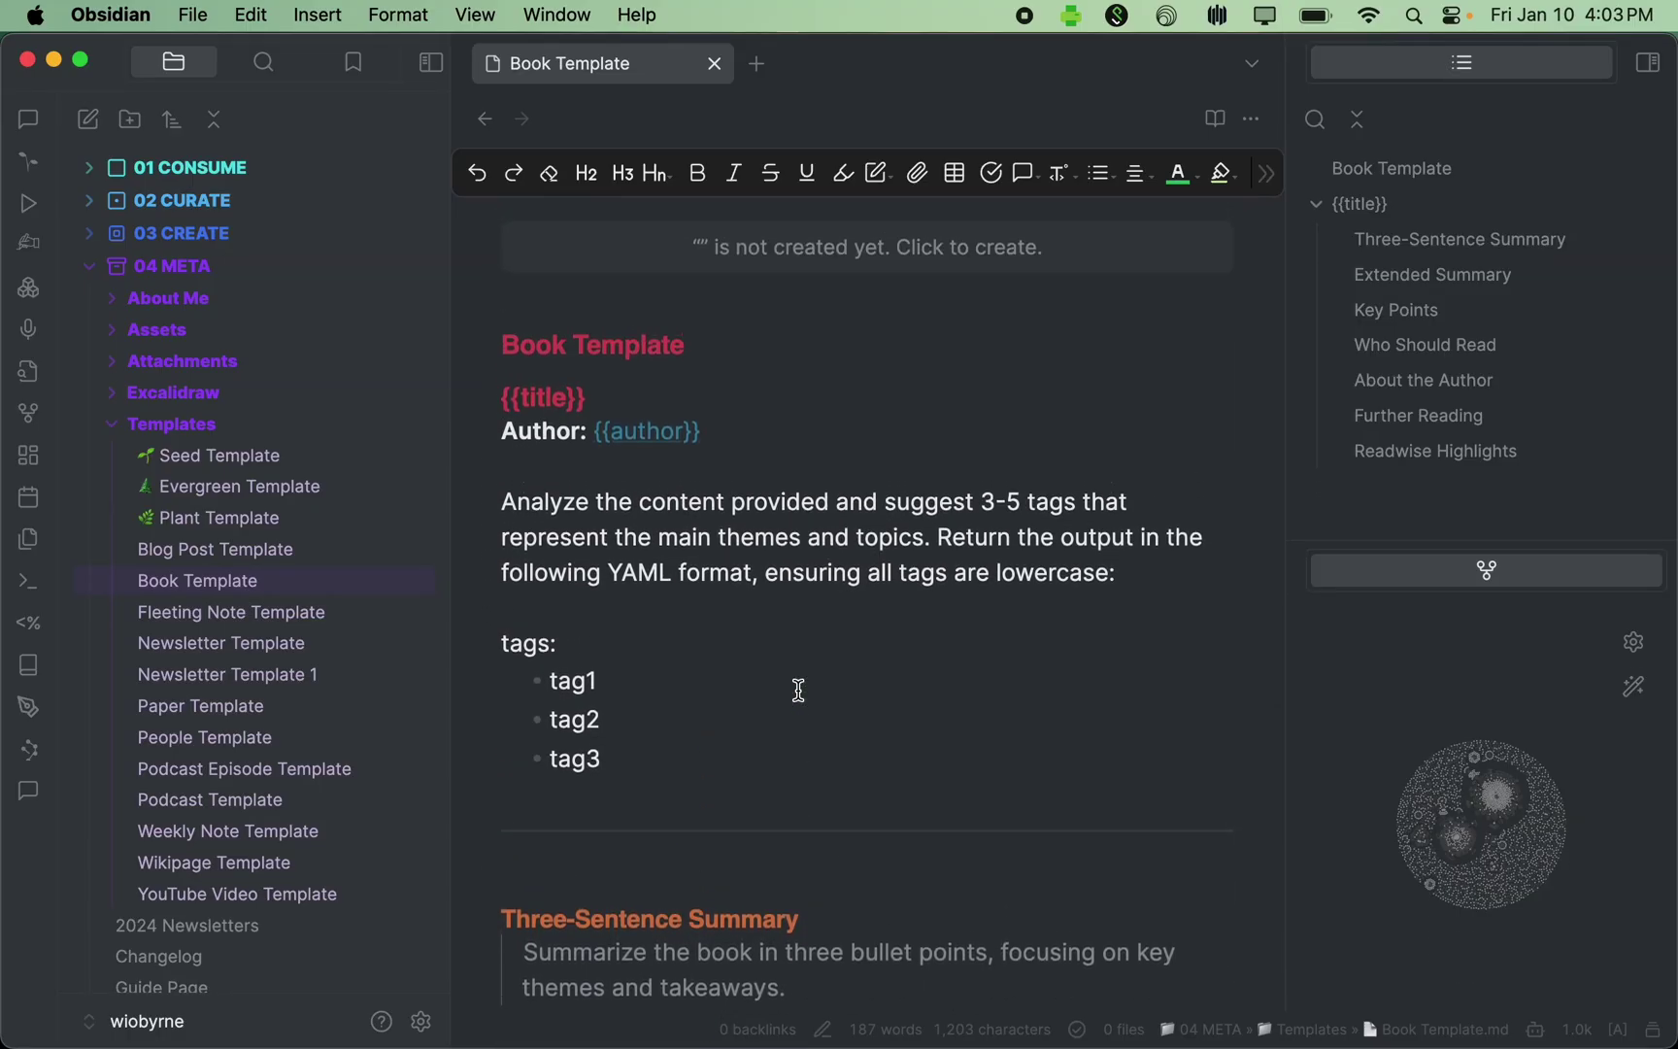
scroll(799, 690, down, 5)
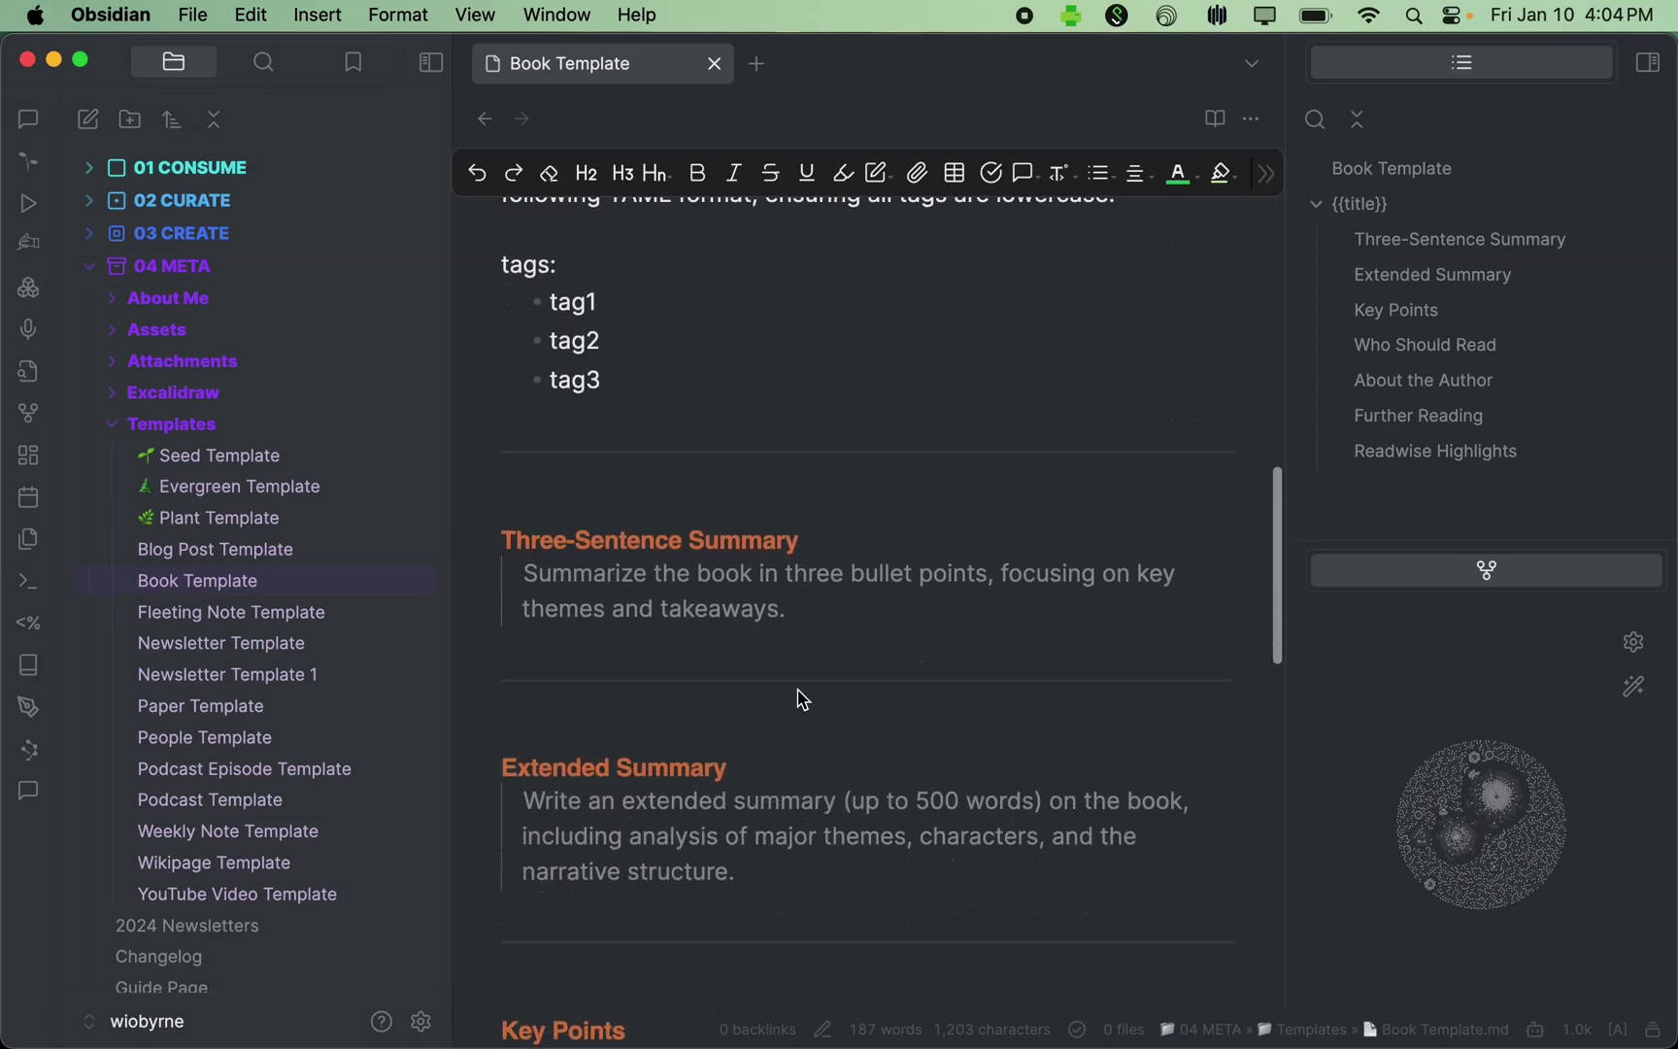
scroll(802, 699, down, 10)
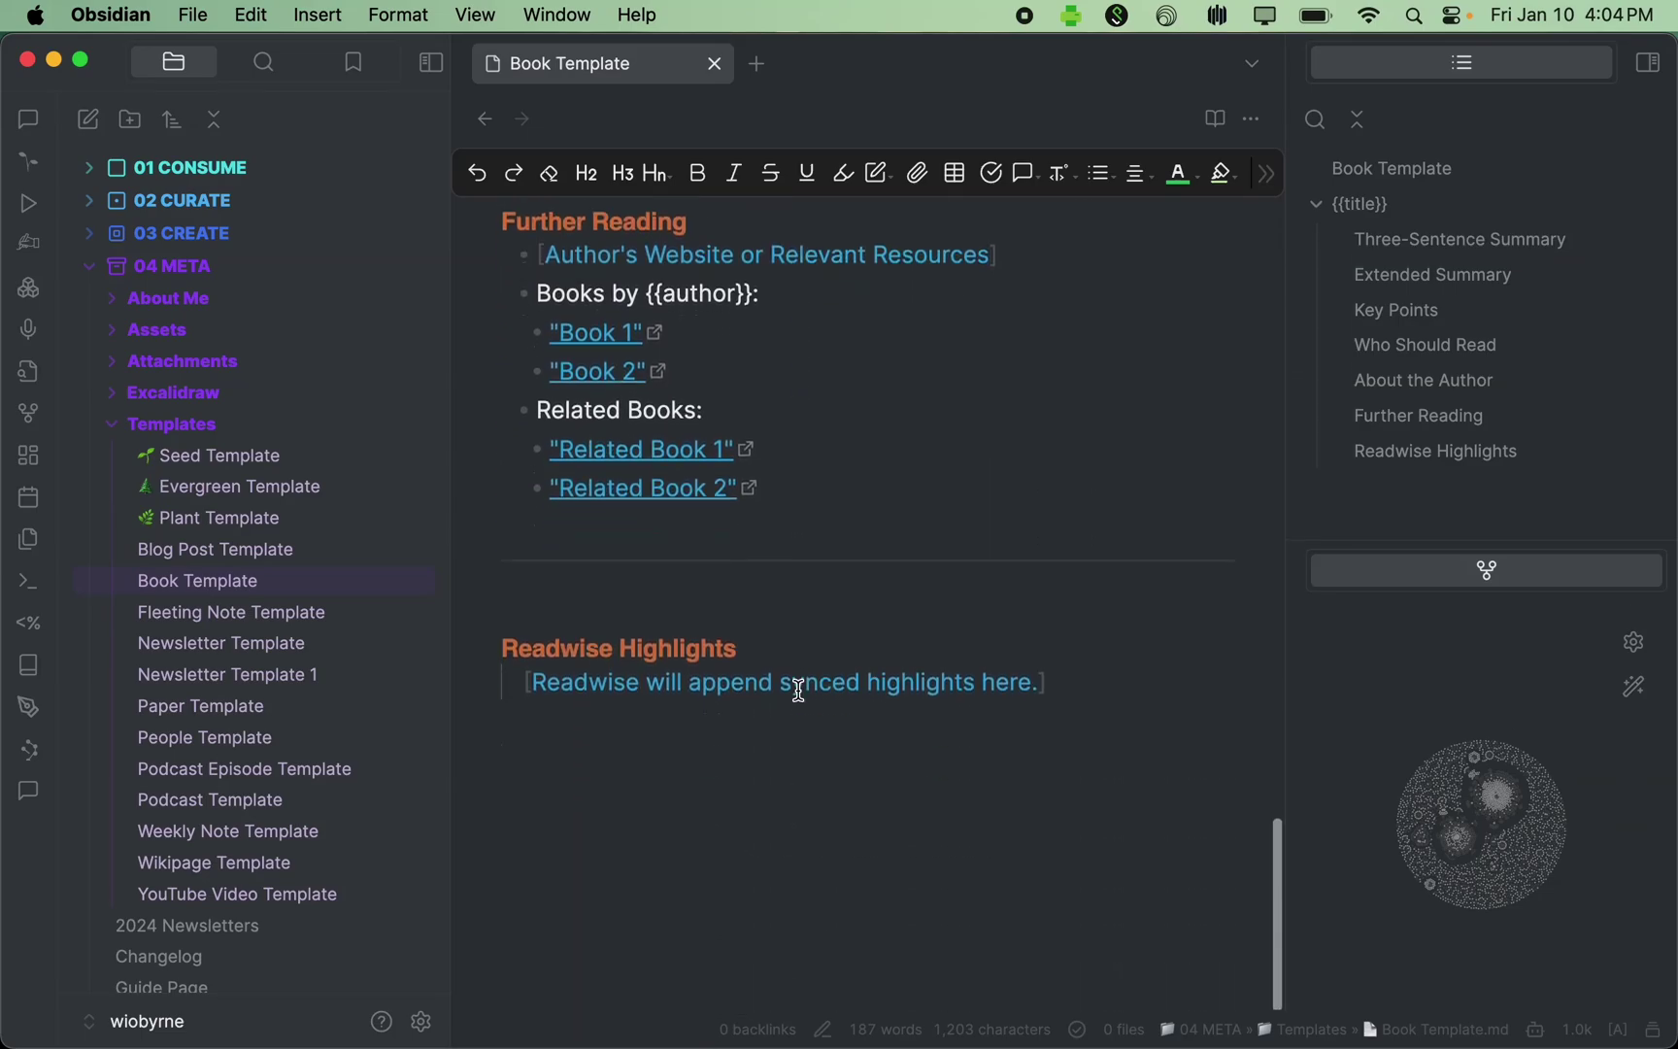
scroll(798, 689, up, 15)
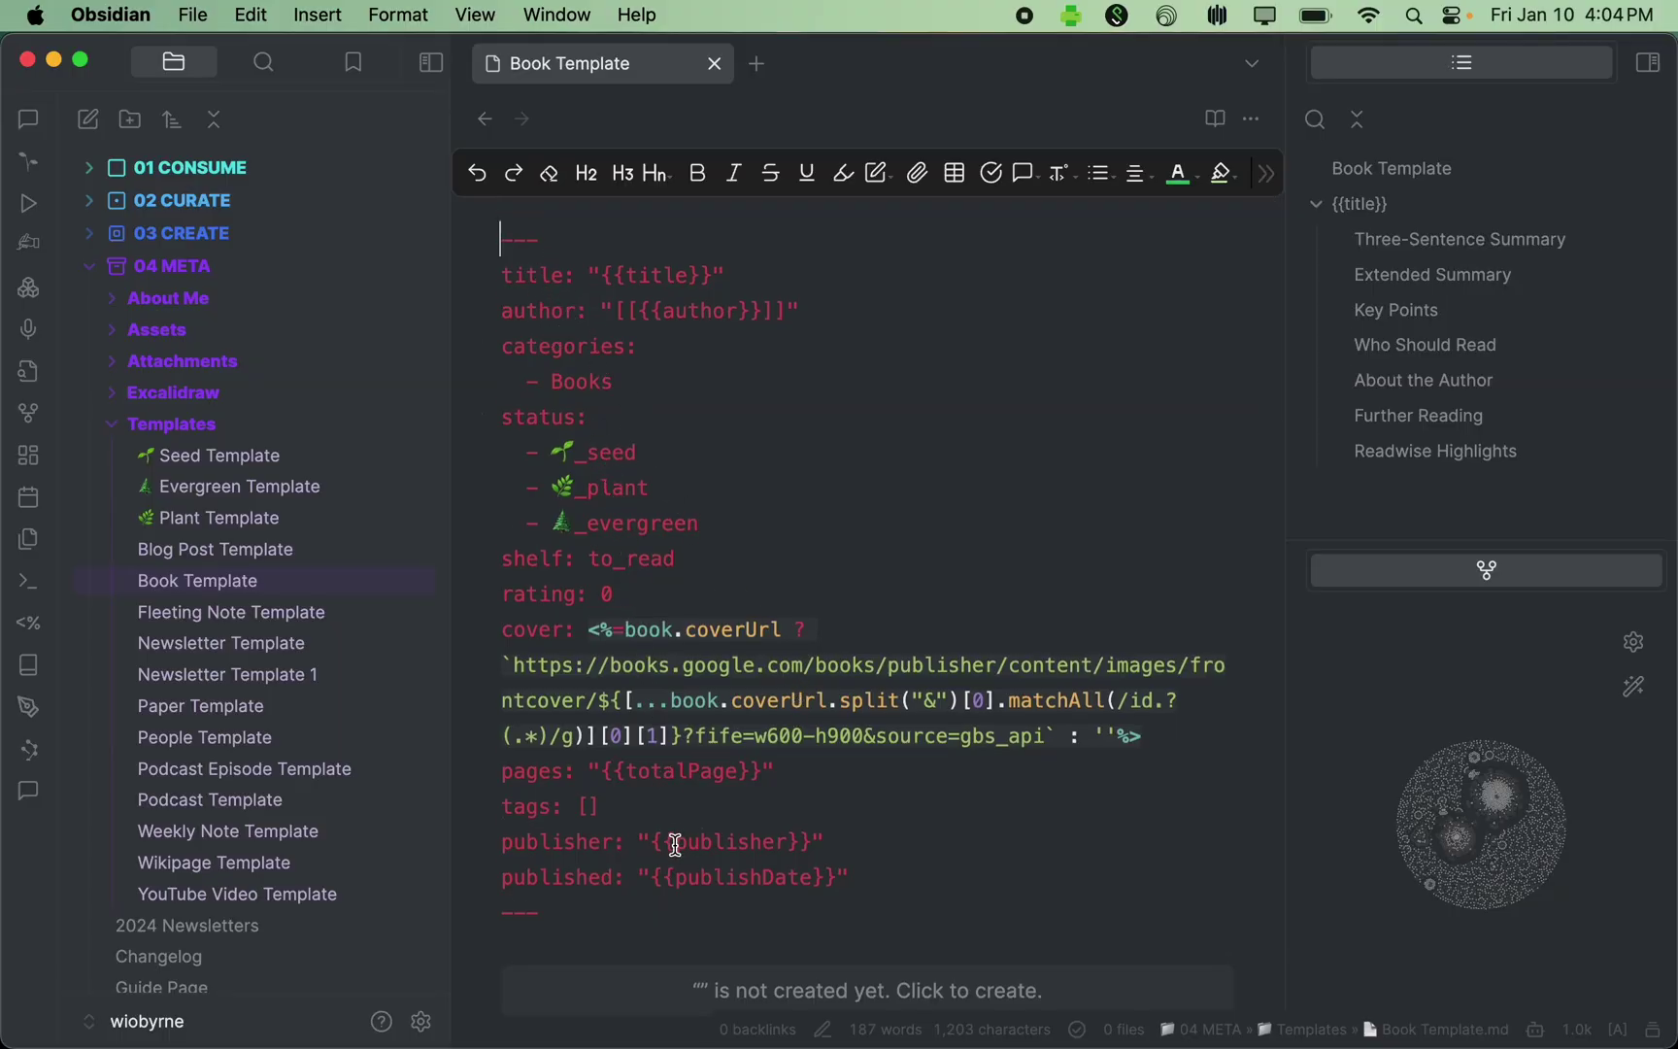
scroll(672, 837, down, 3)
scroll(668, 830, up, 3)
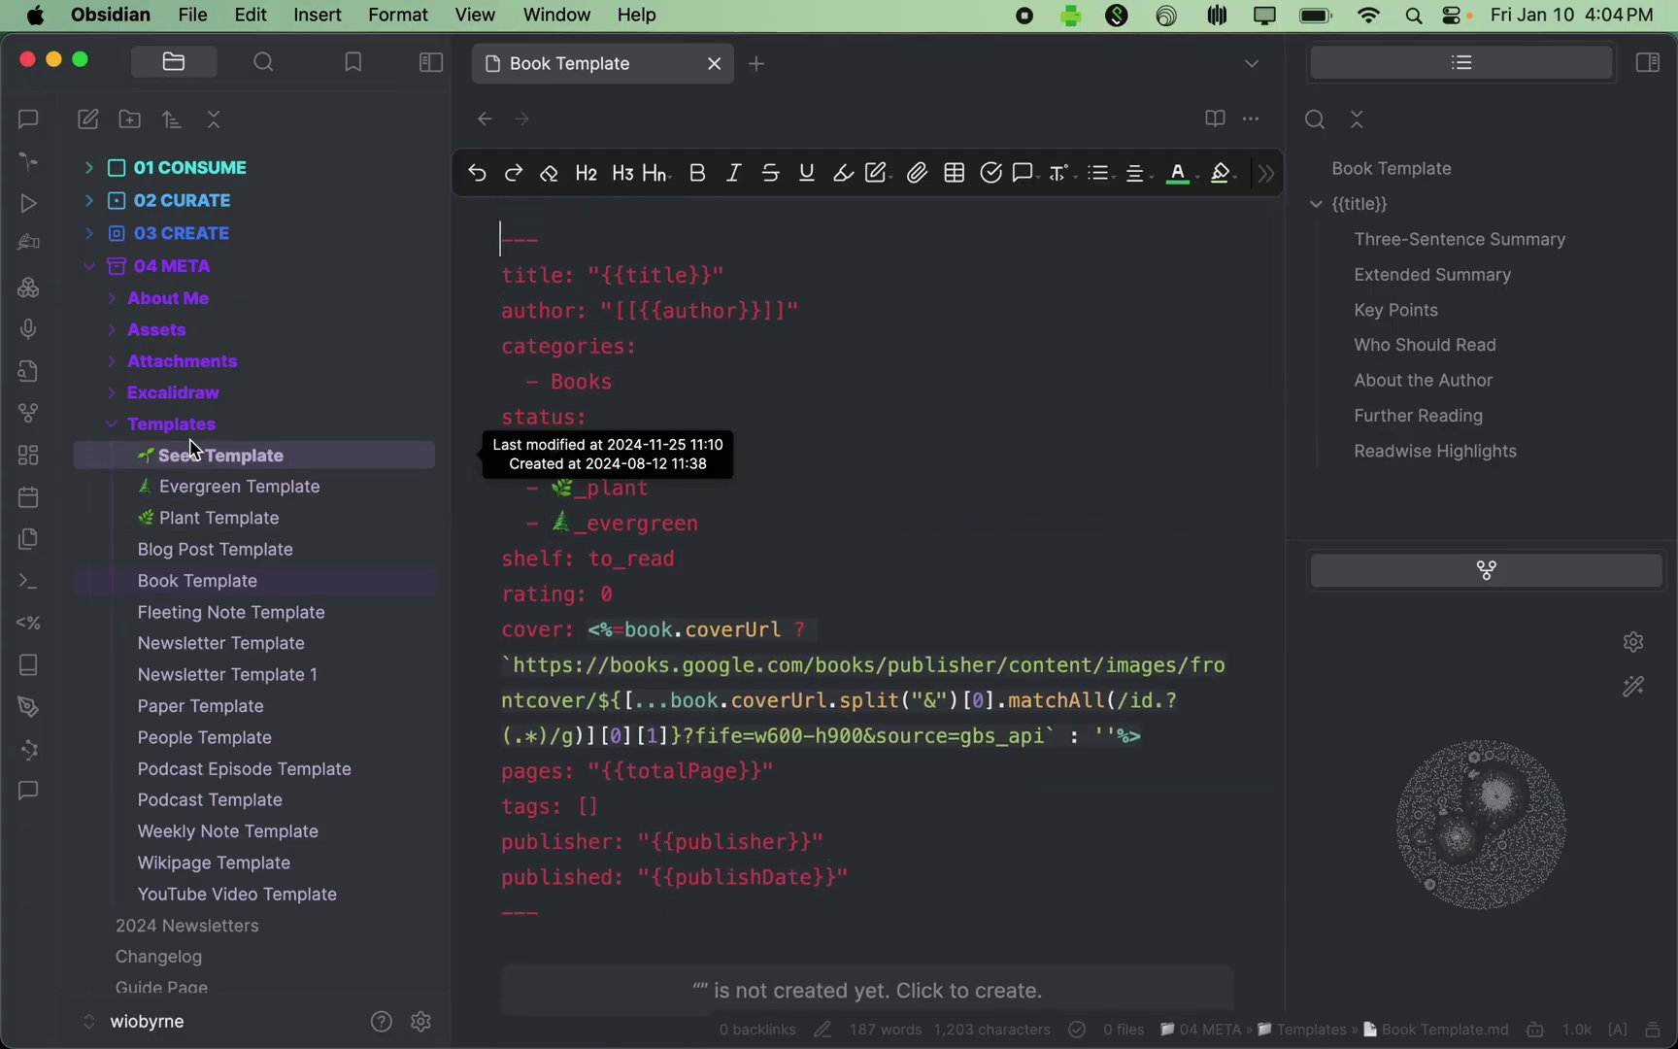
Step: Collapse Templates and open the Digital Garden Guide Page note with its meta category and tags
click(115, 427)
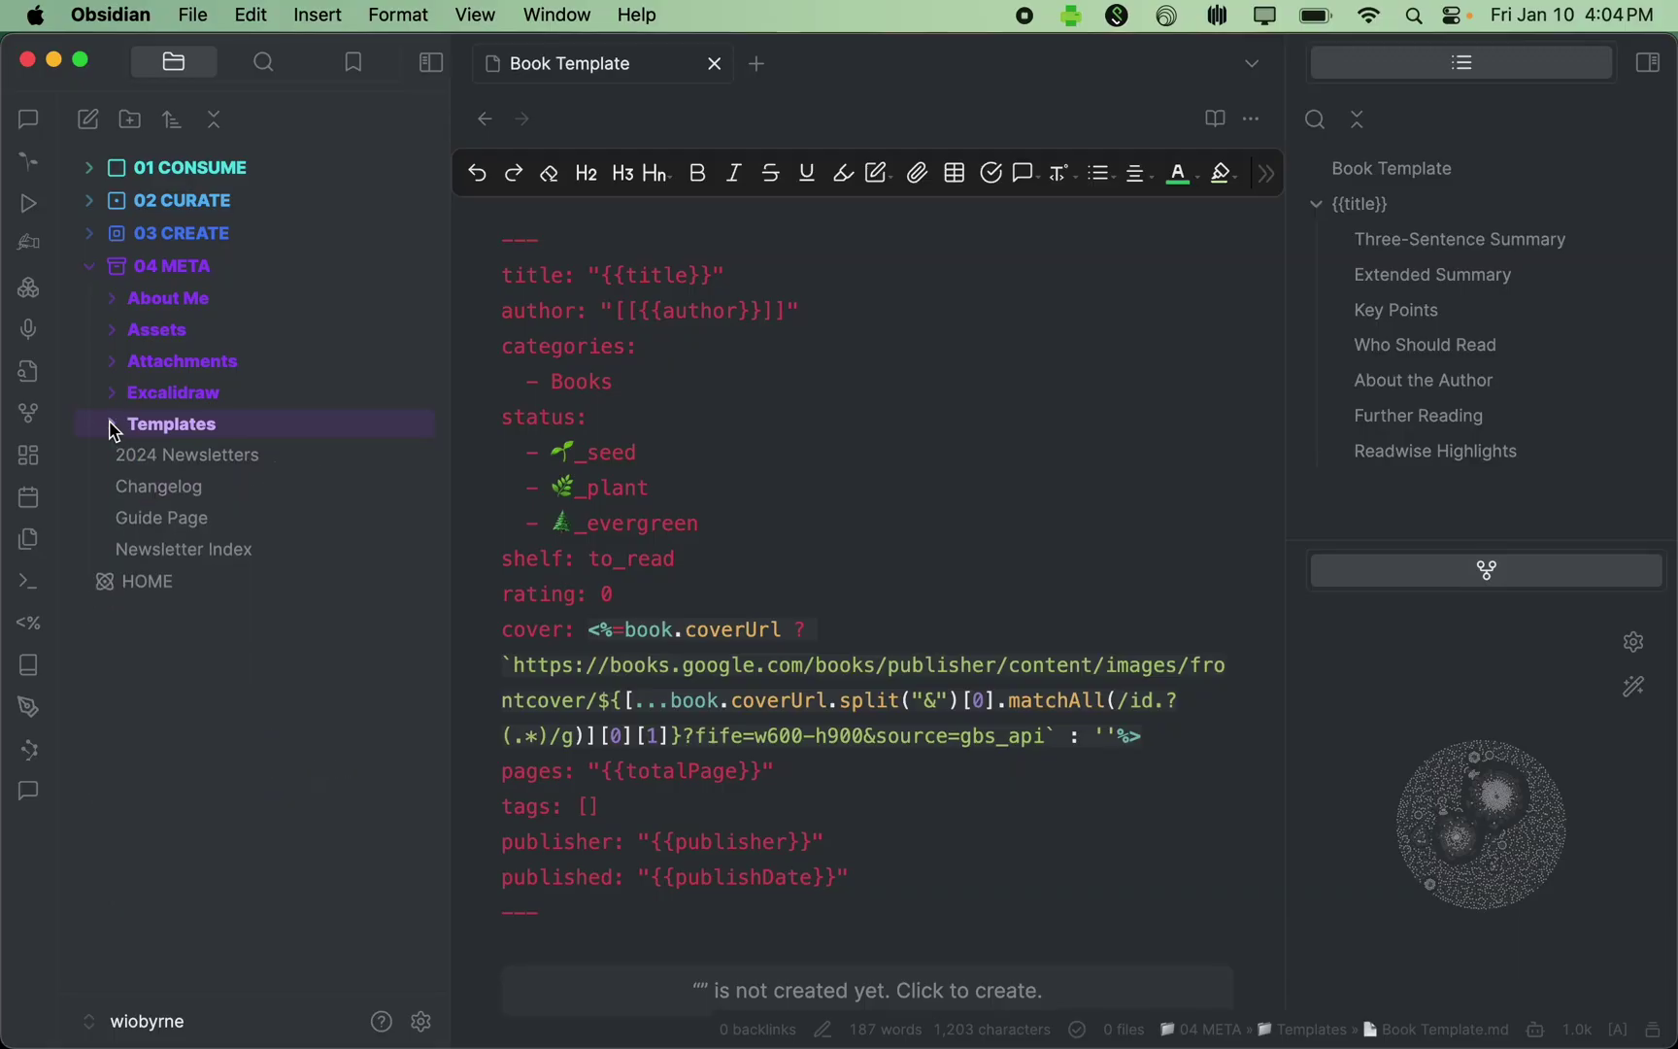
click(165, 521)
scroll(865, 806, down, 5)
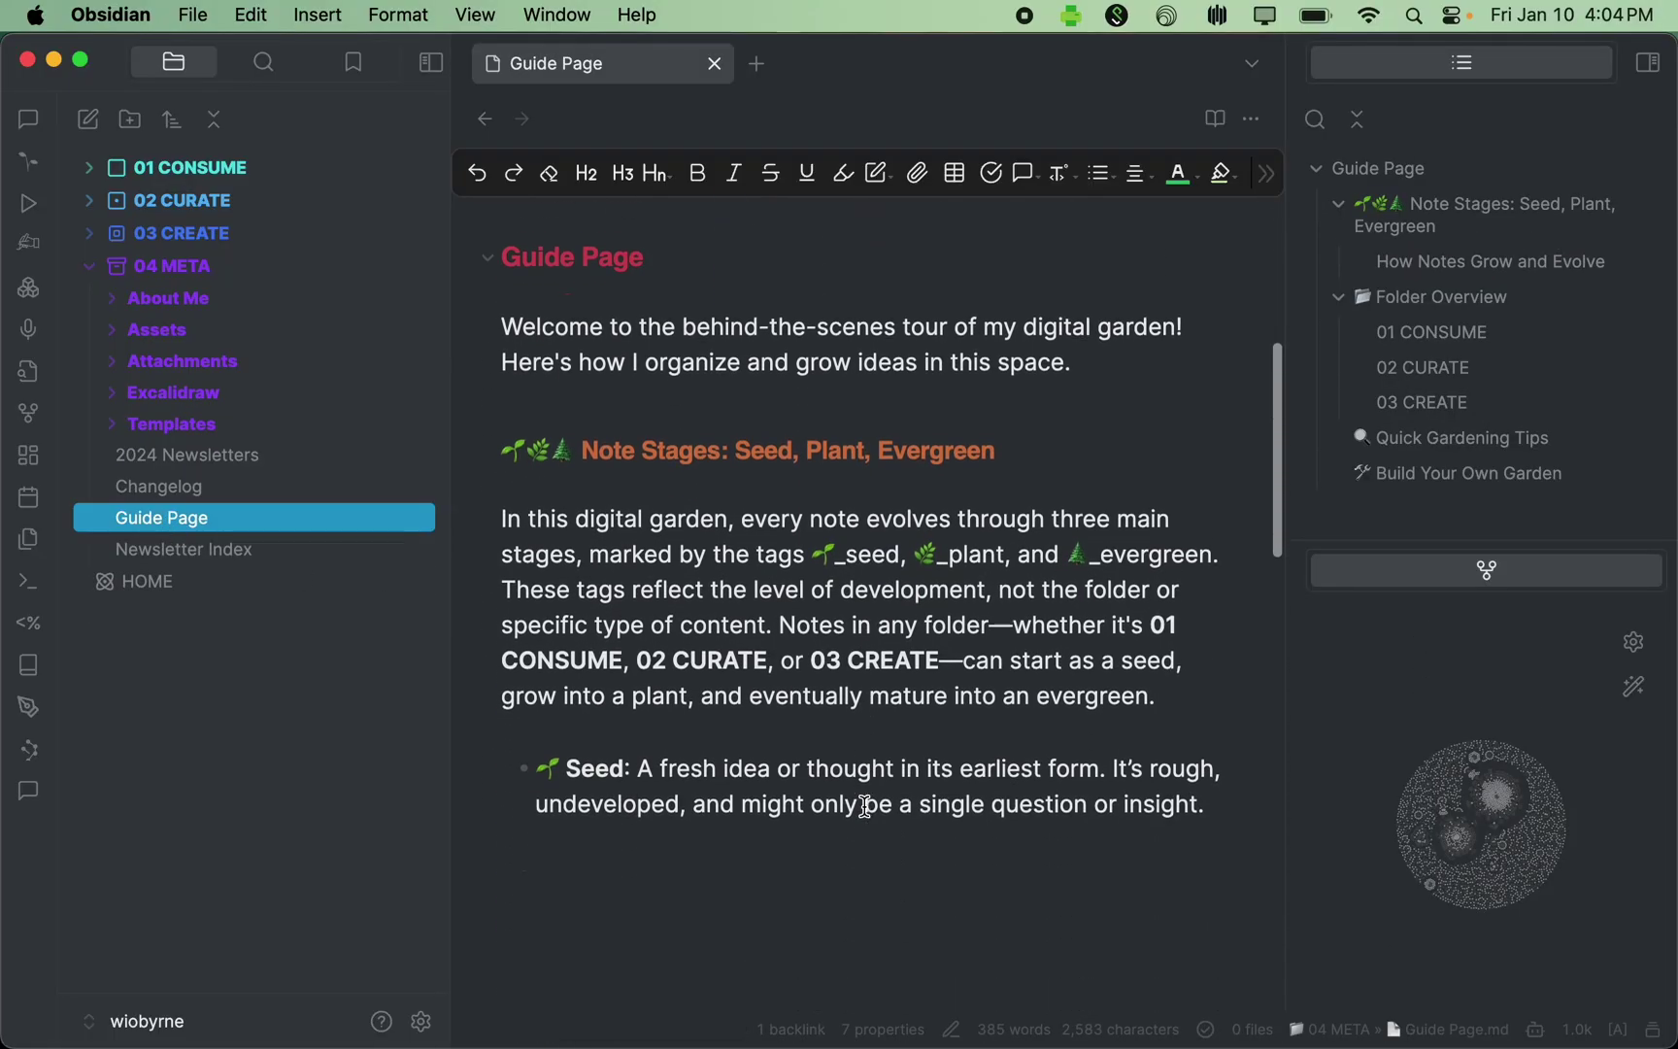
scroll(864, 806, down, 2)
scroll(864, 806, up, 10)
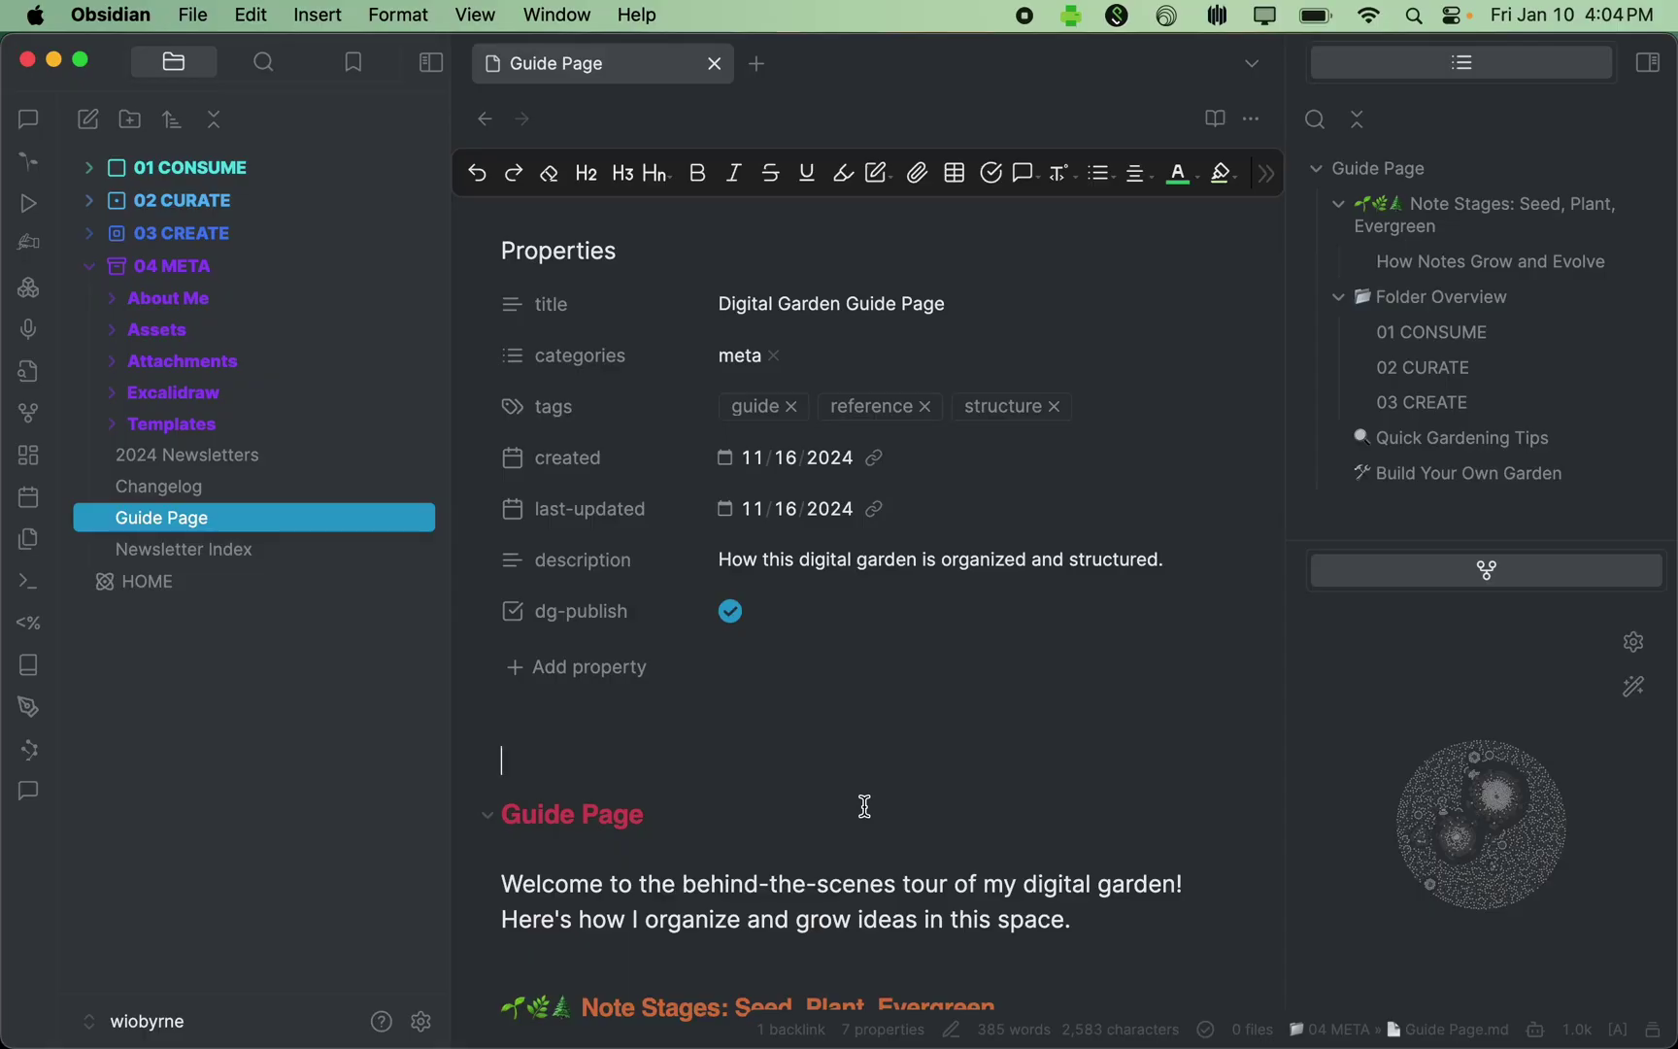
Step: Look over the Changelog note, then move down the file list to reopen Guide Page
click(234, 486)
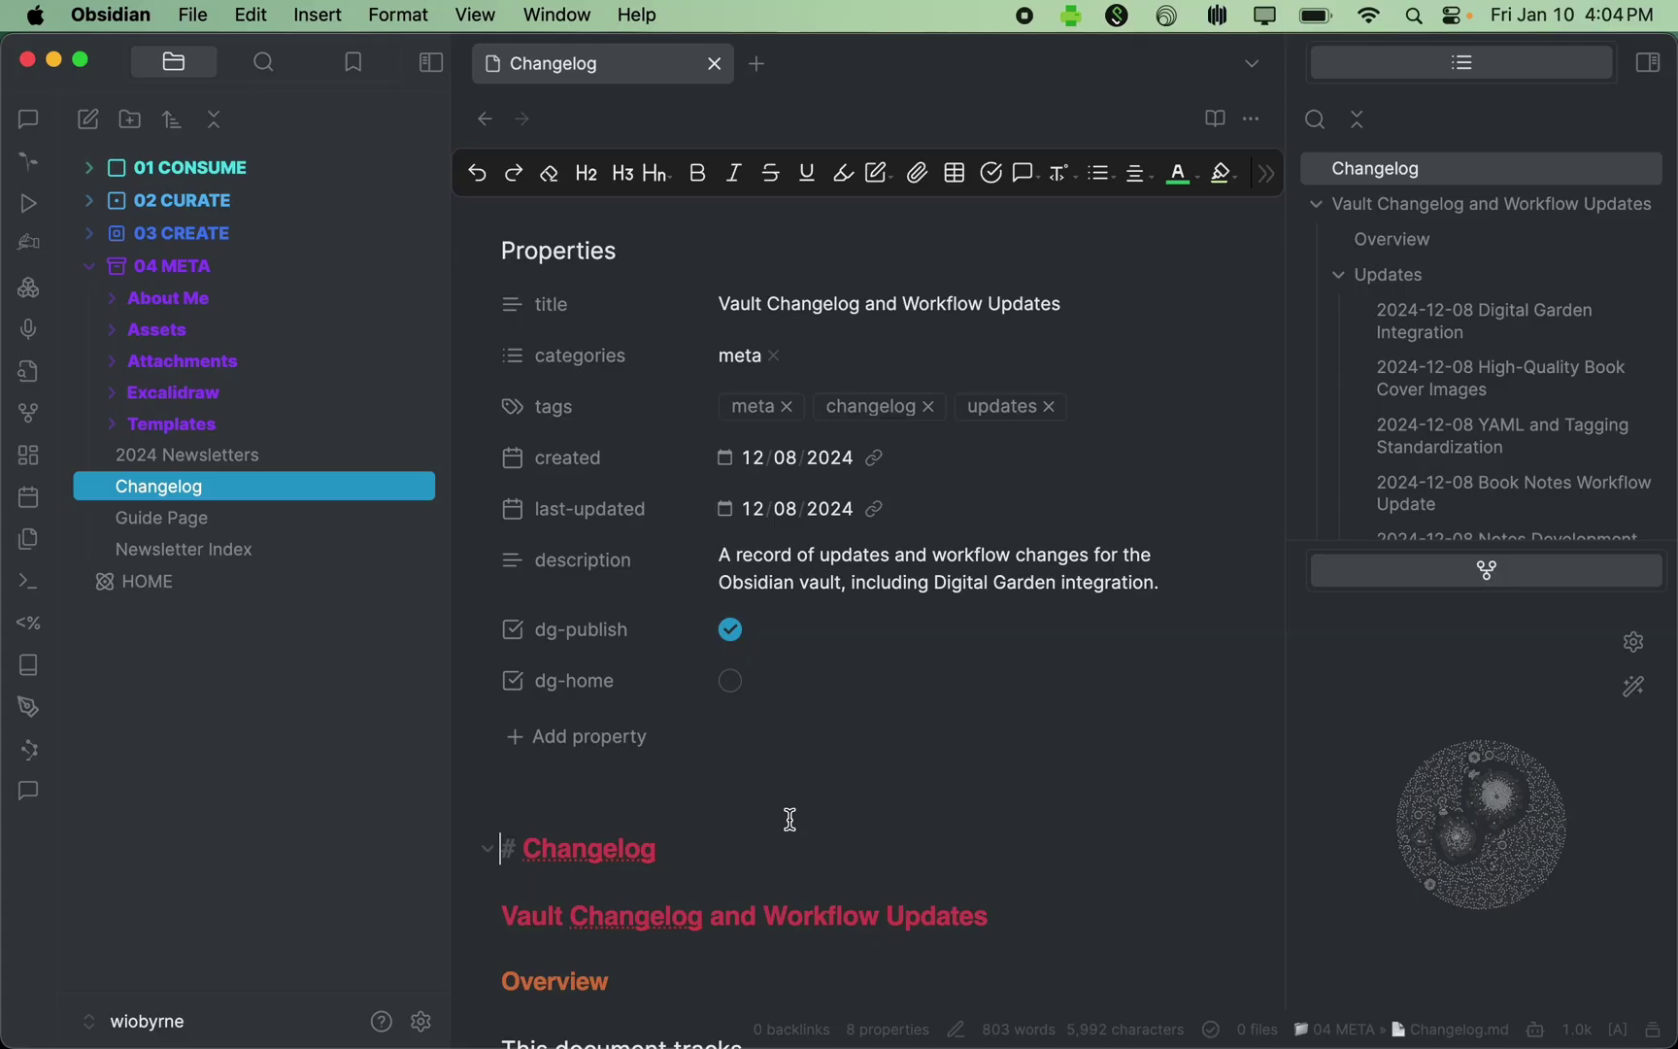
scroll(790, 818, down, 15)
scroll(789, 818, up, 3)
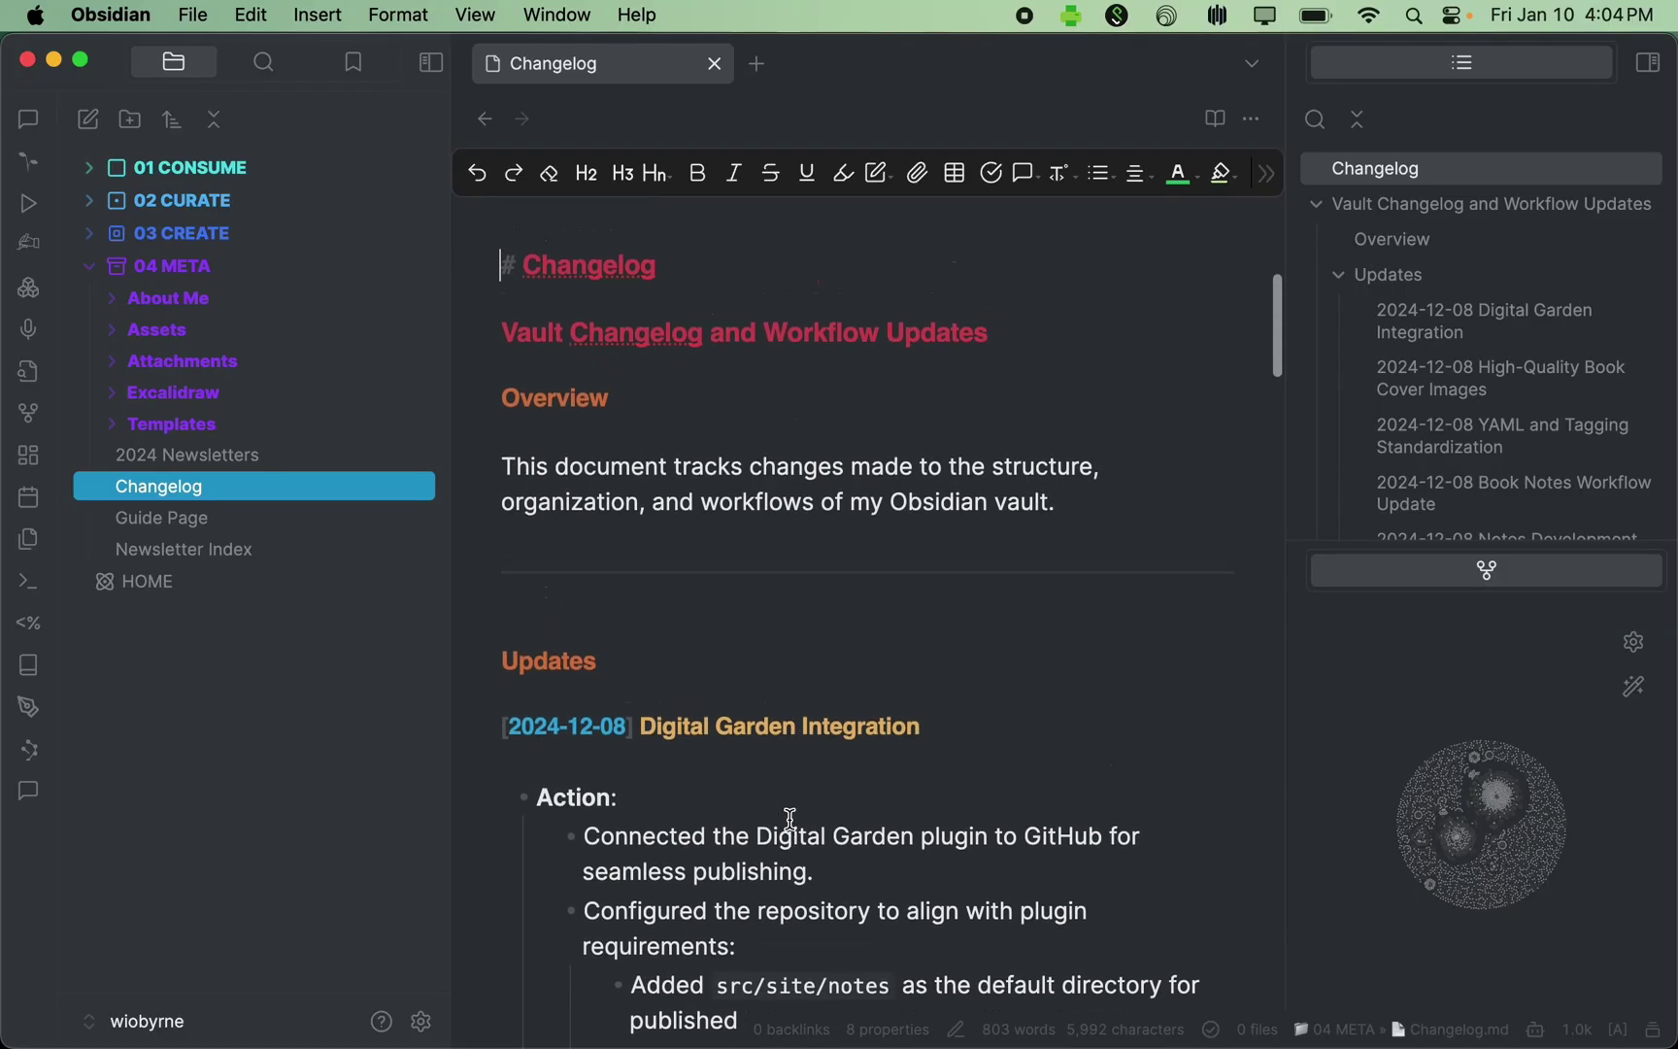
scroll(790, 819, up, 2)
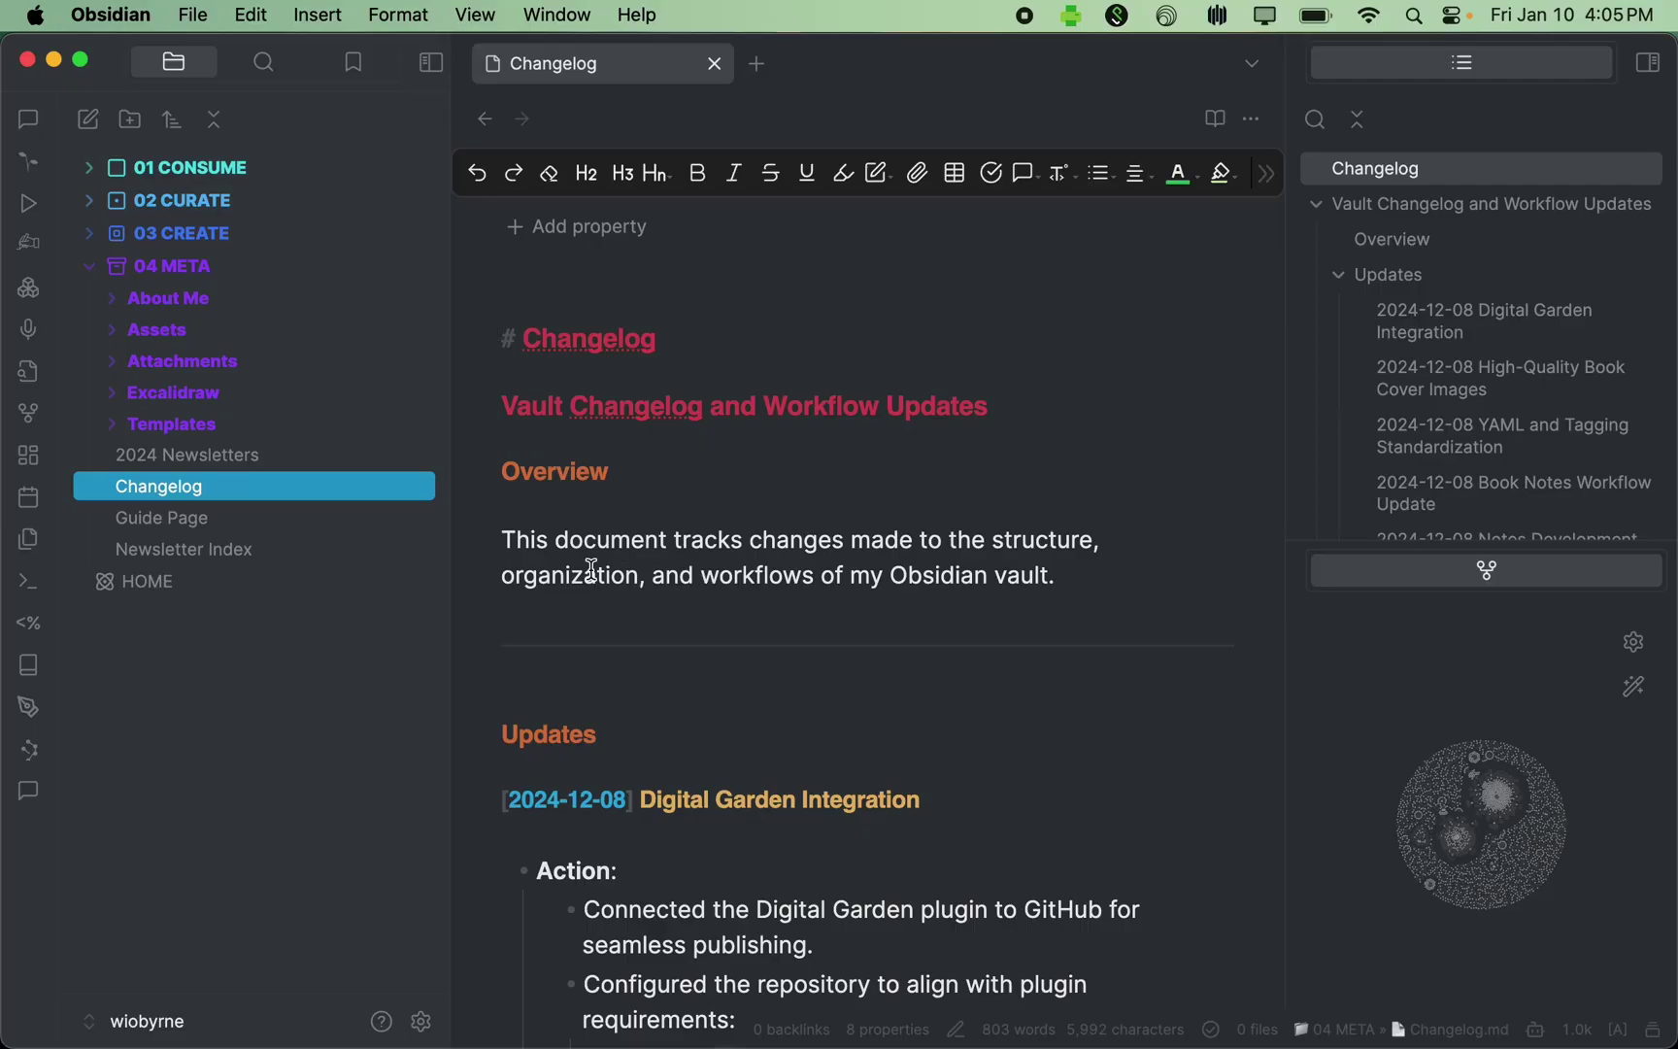
key(Down)
key(Return)
Step: Read through Guide Page's Seed, Plant and Evergreen stages, then collapse the 04 META folder
scroll(674, 560, down, 5)
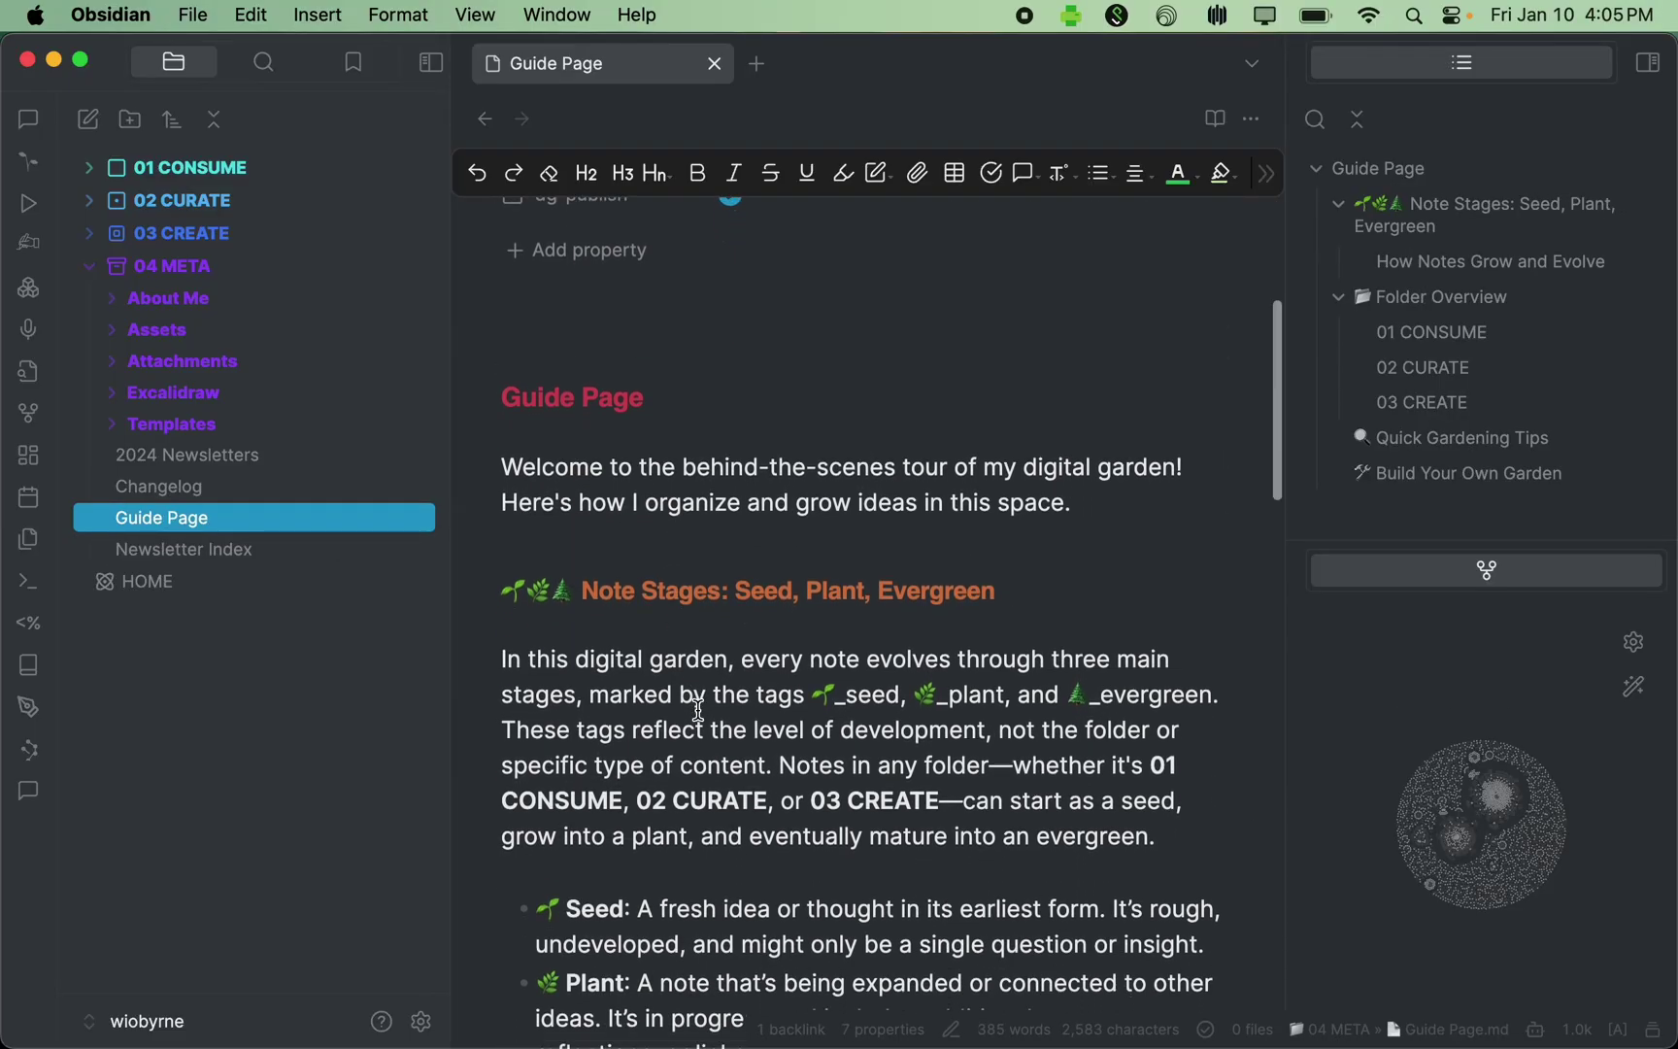
scroll(698, 709, down, 2)
scroll(698, 710, down, 10)
scroll(698, 710, up, 15)
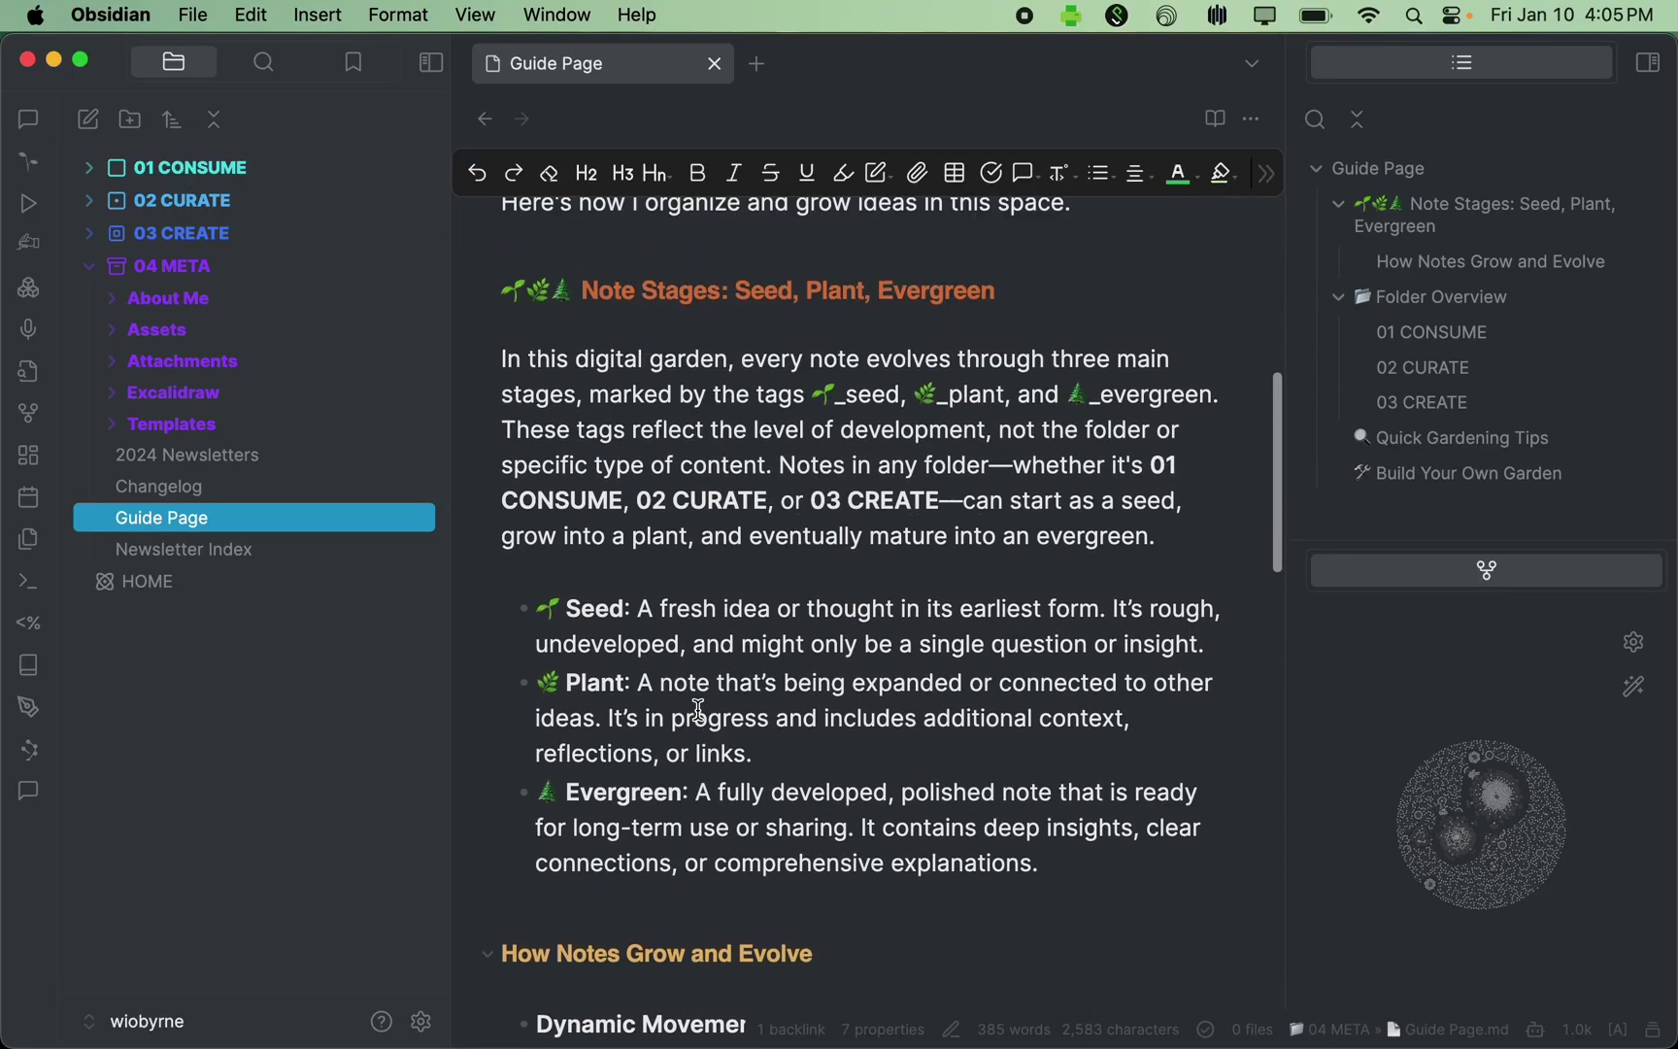
scroll(698, 710, up, 1)
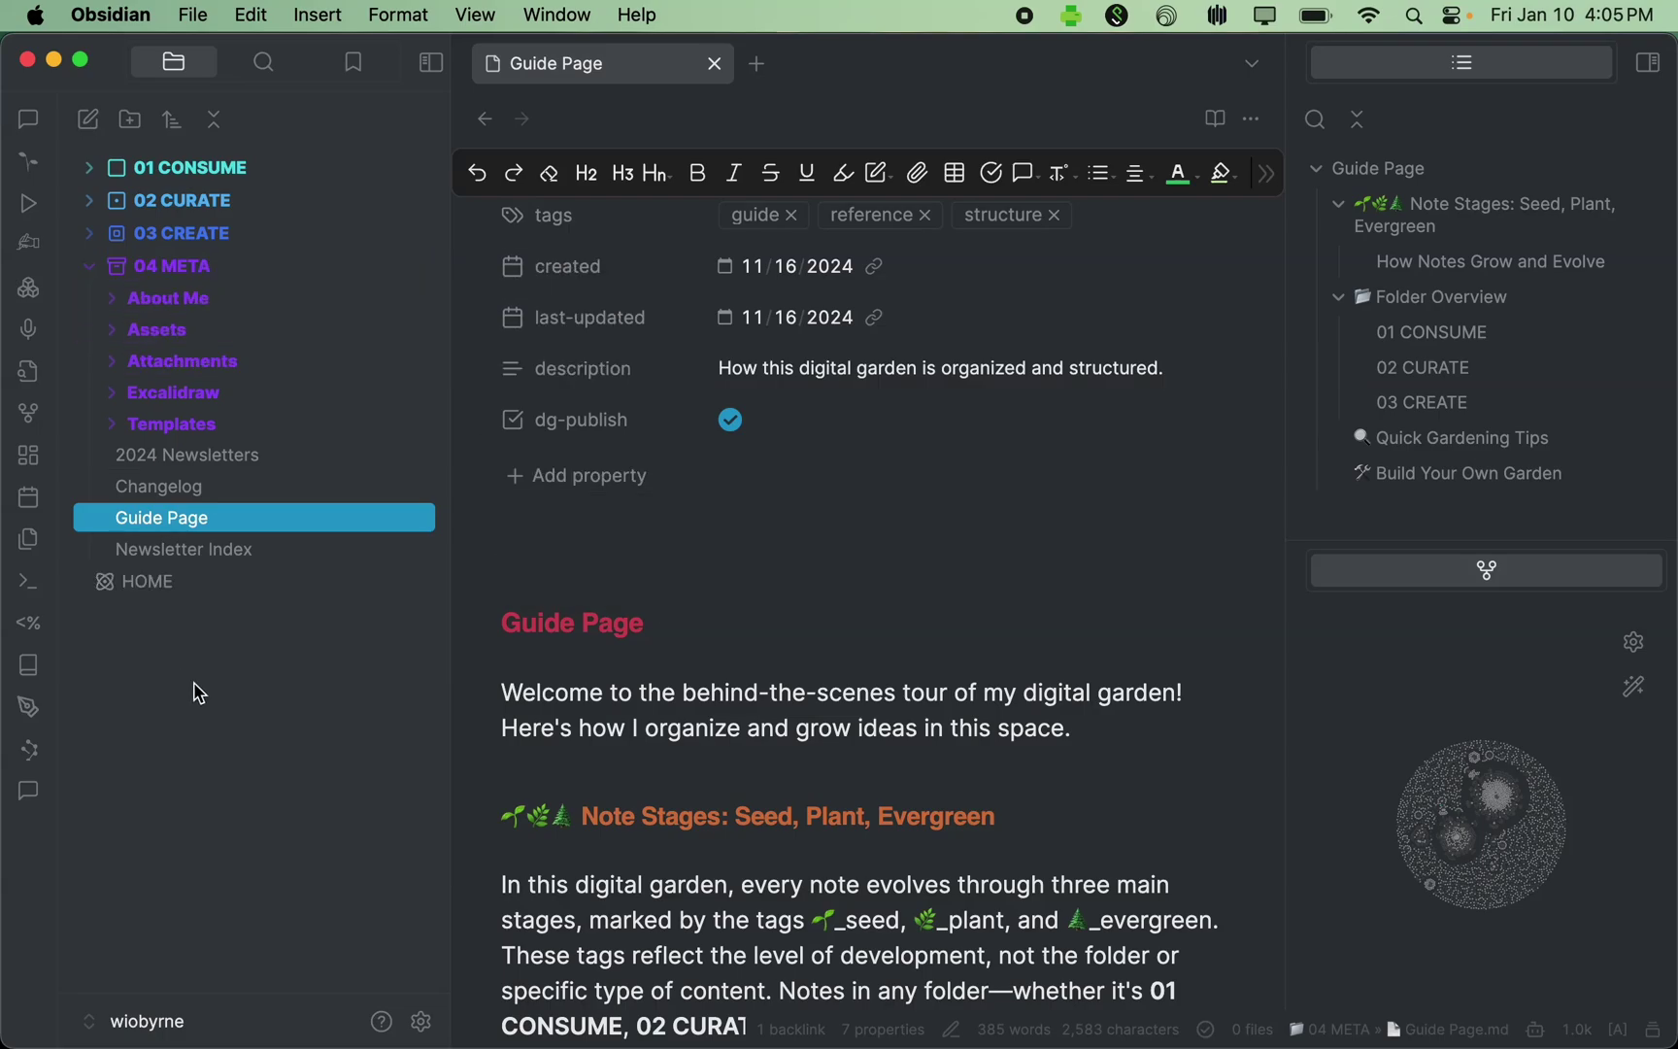
click(98, 281)
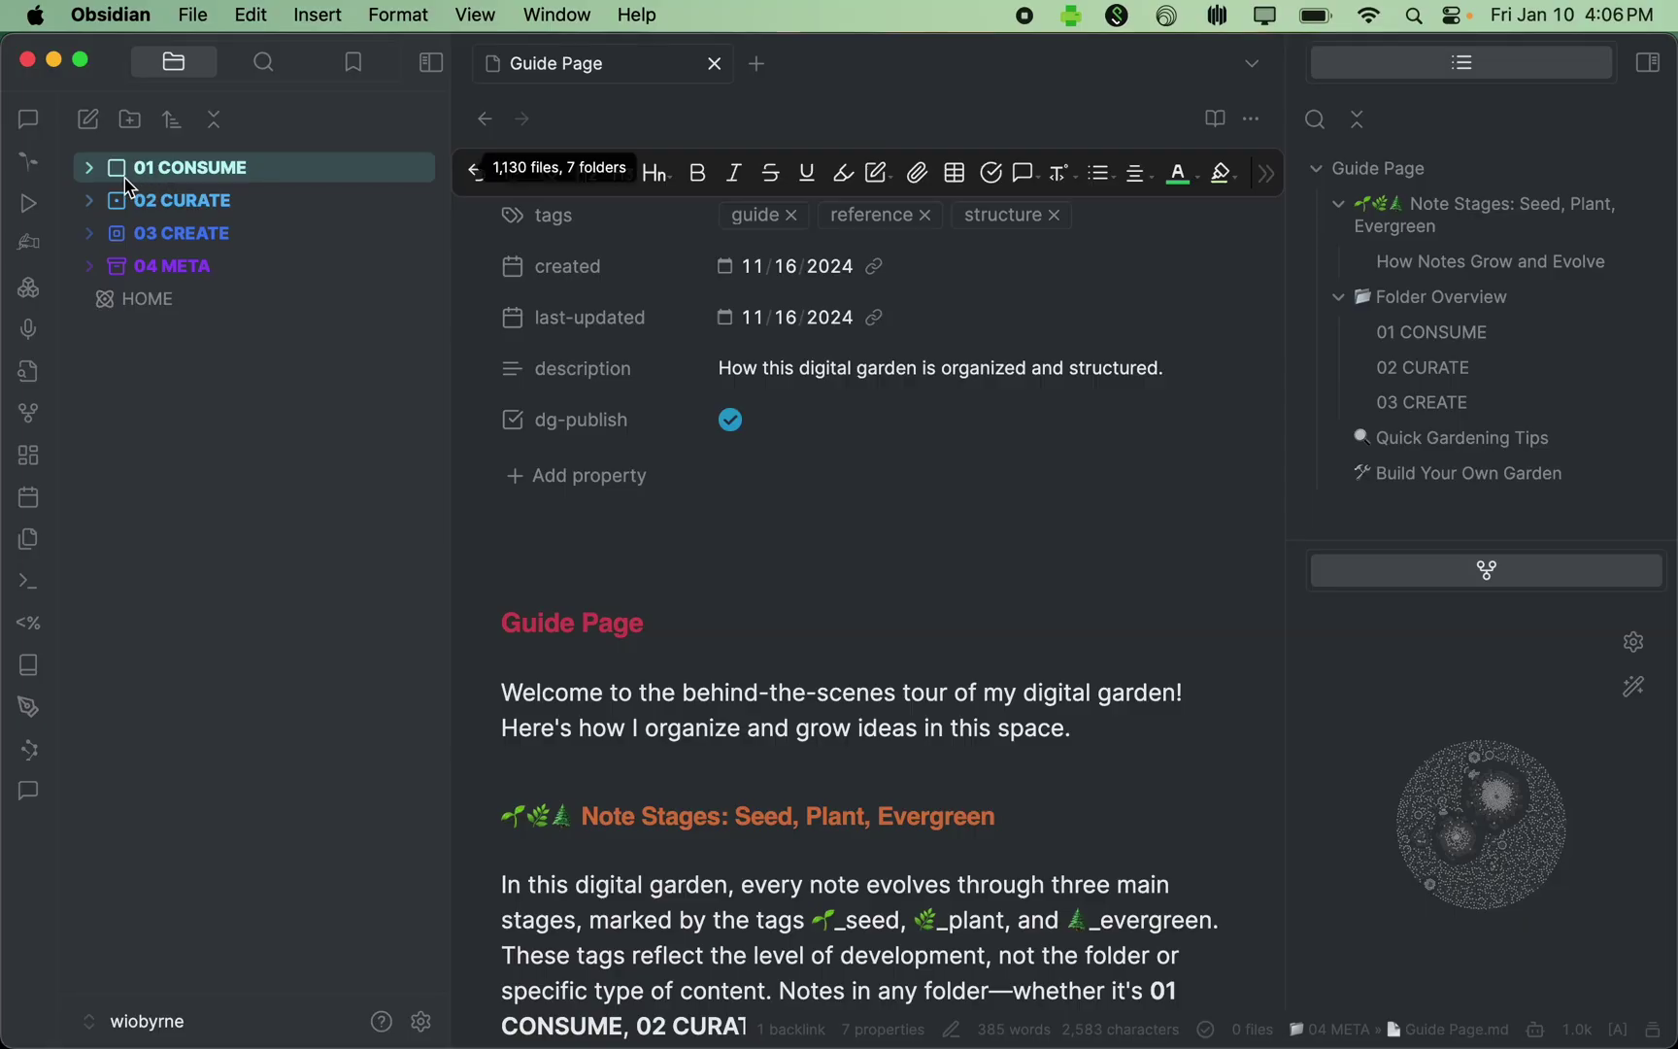
Step: Expand 01 CONSUME and peek into its Books and Inbox subfolders, collapsing each again
click(93, 171)
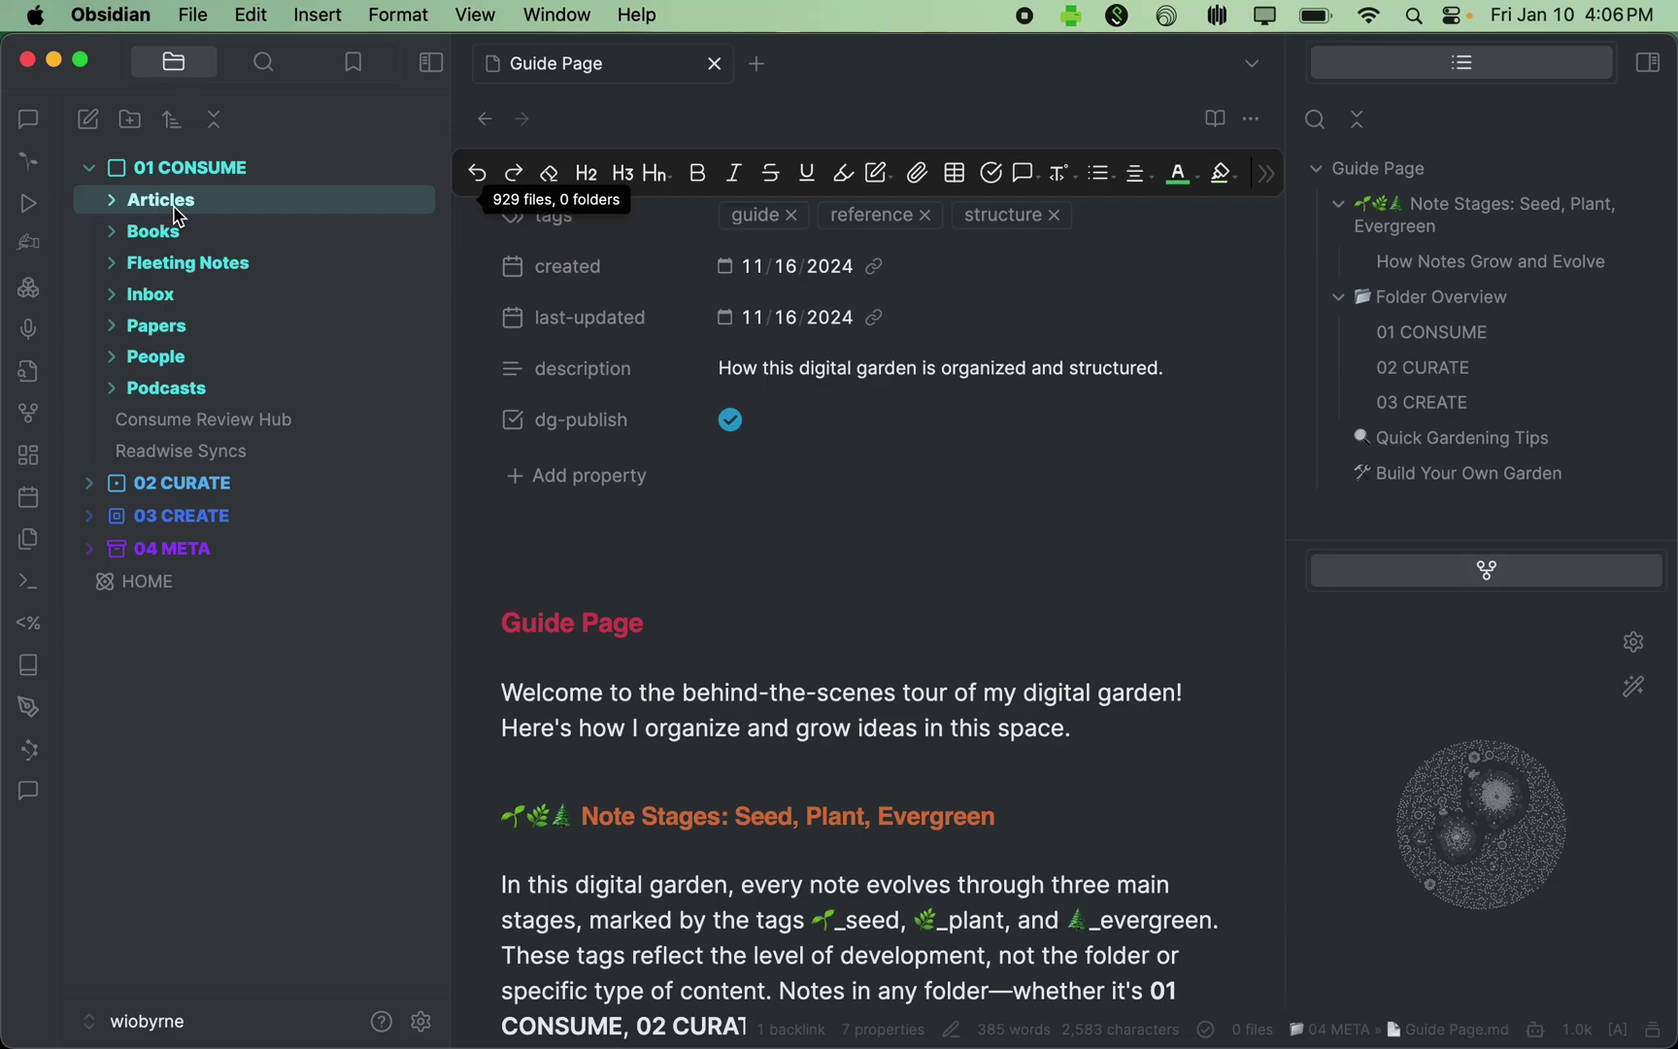
click(177, 230)
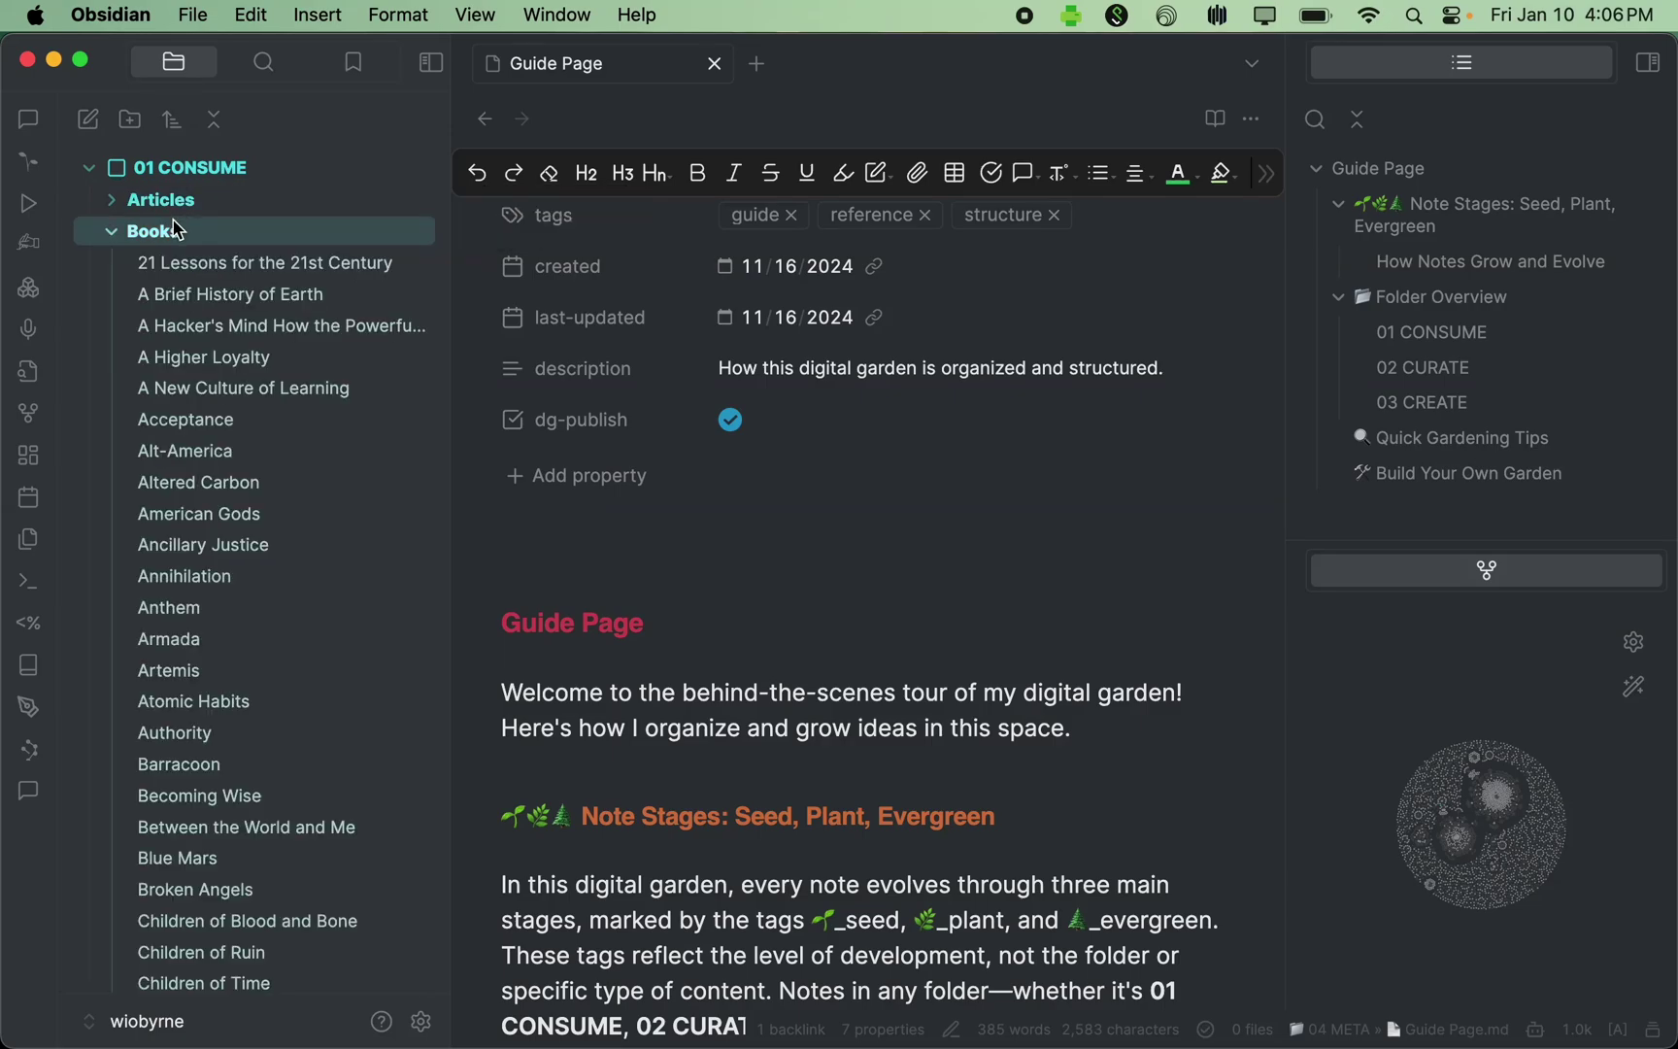
click(115, 234)
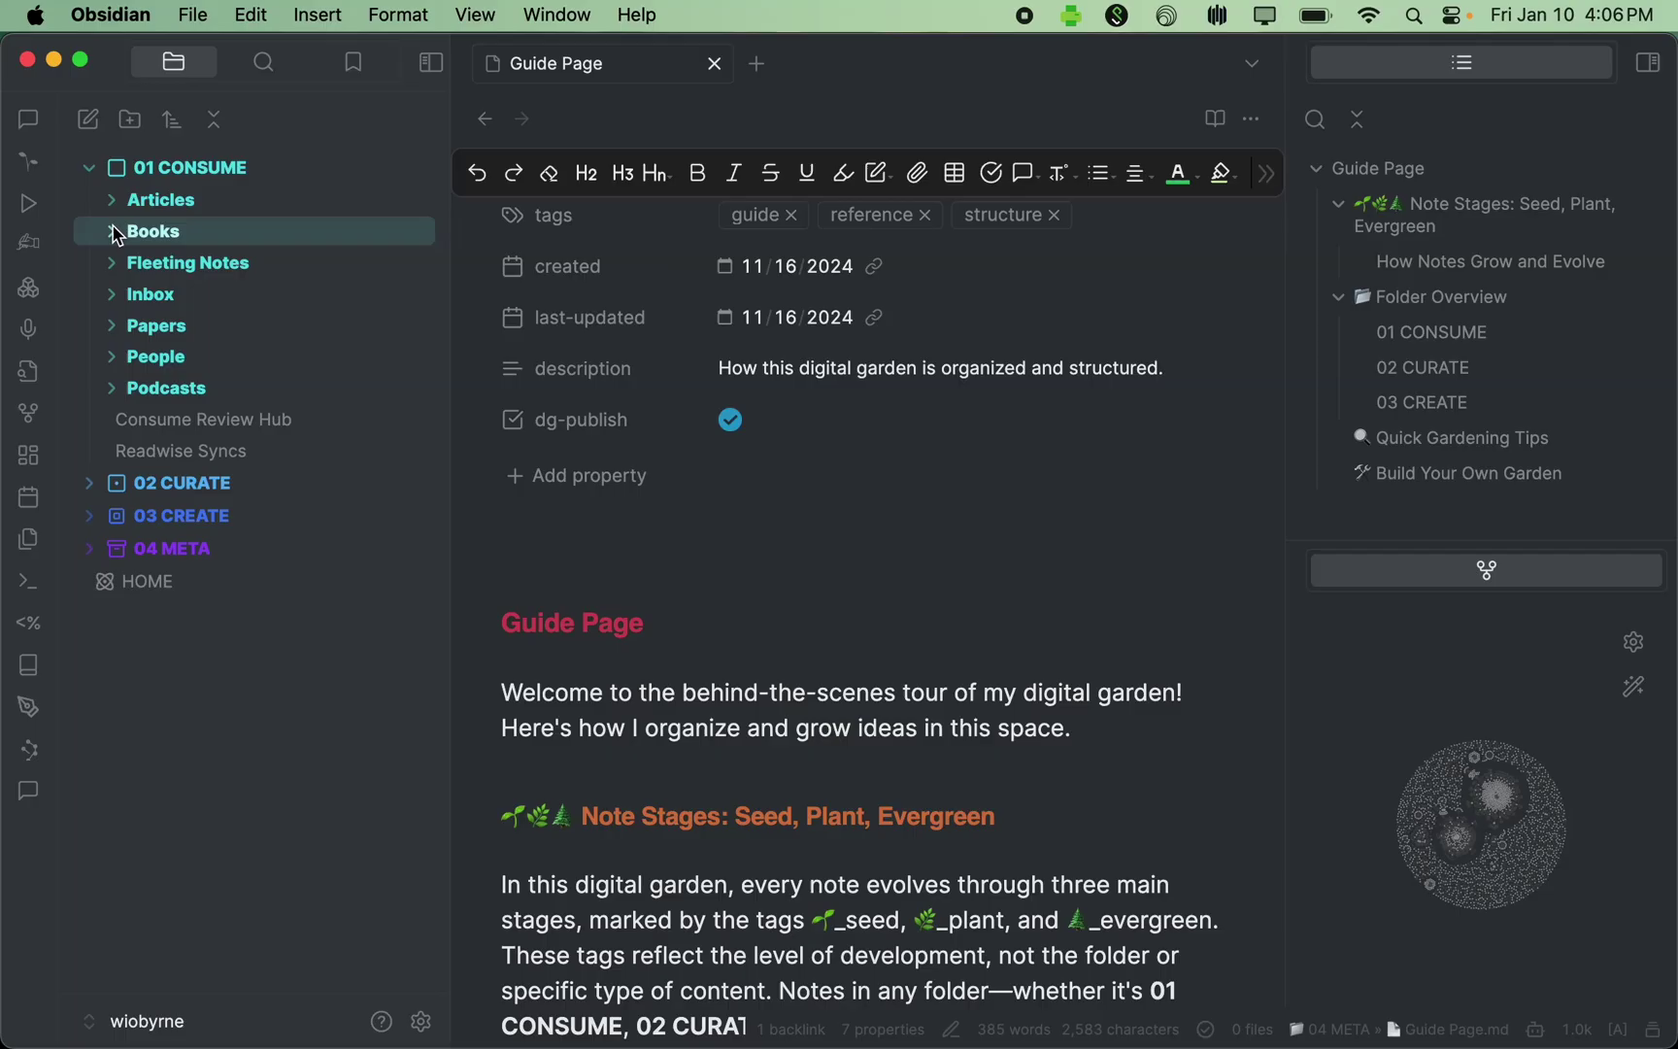
click(109, 297)
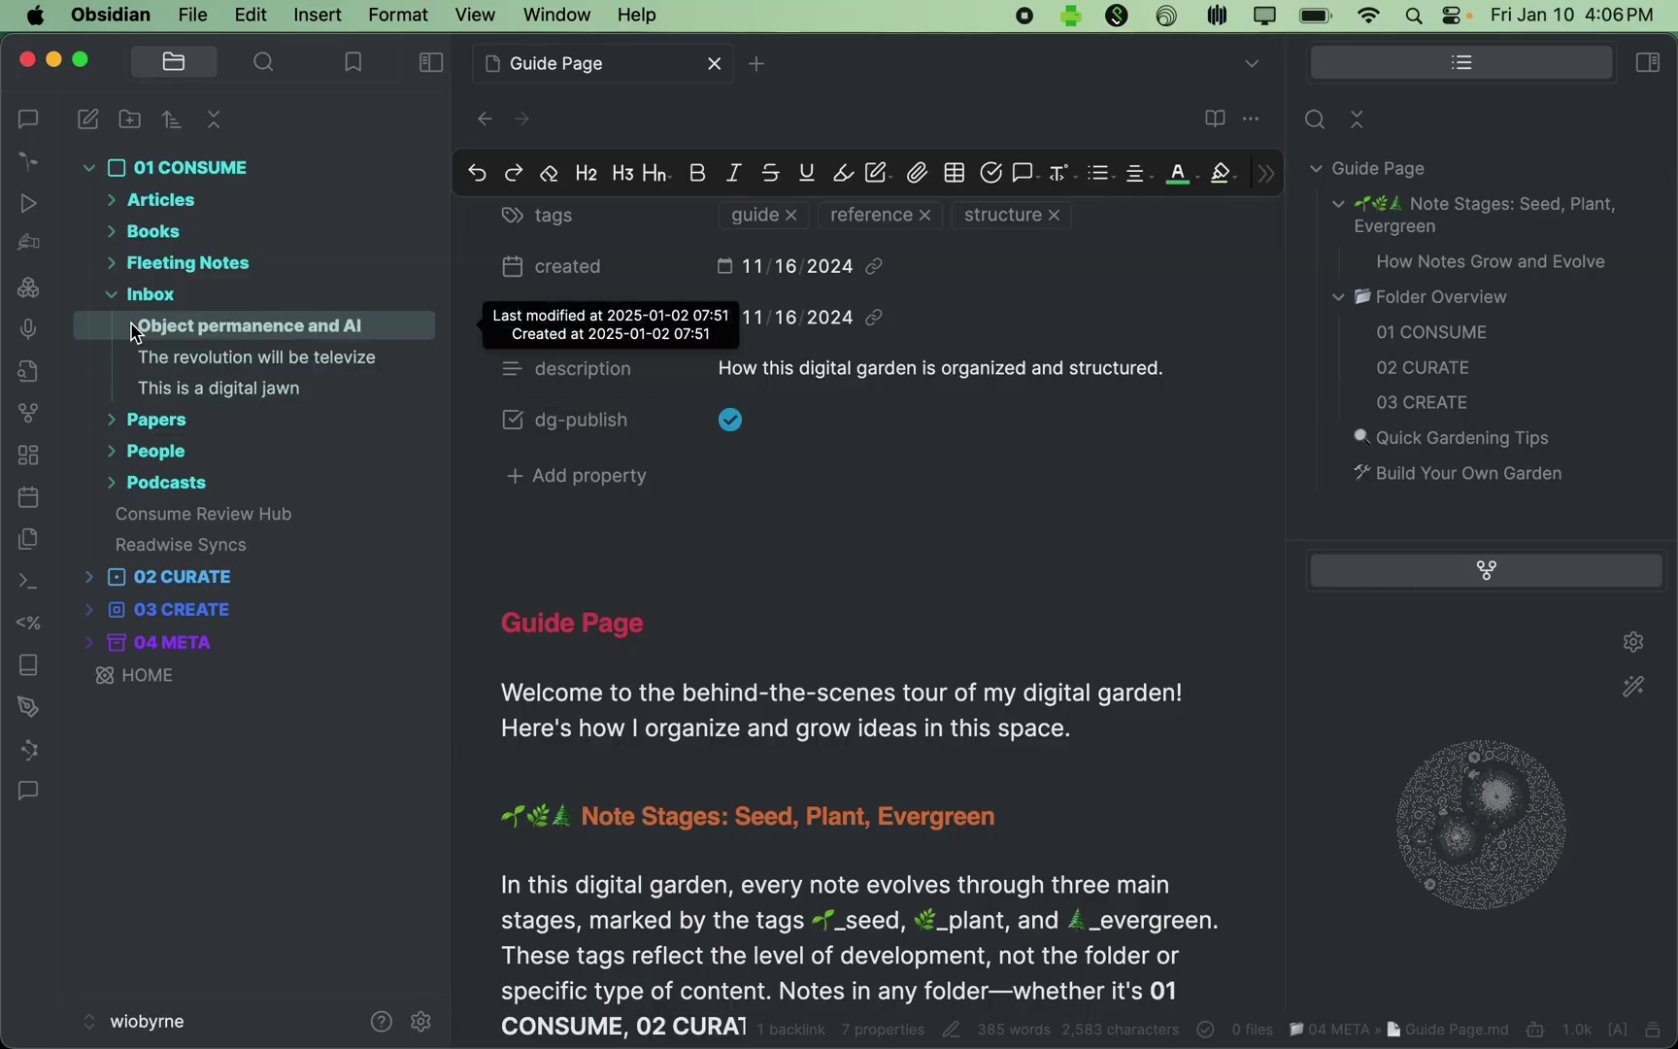
click(118, 294)
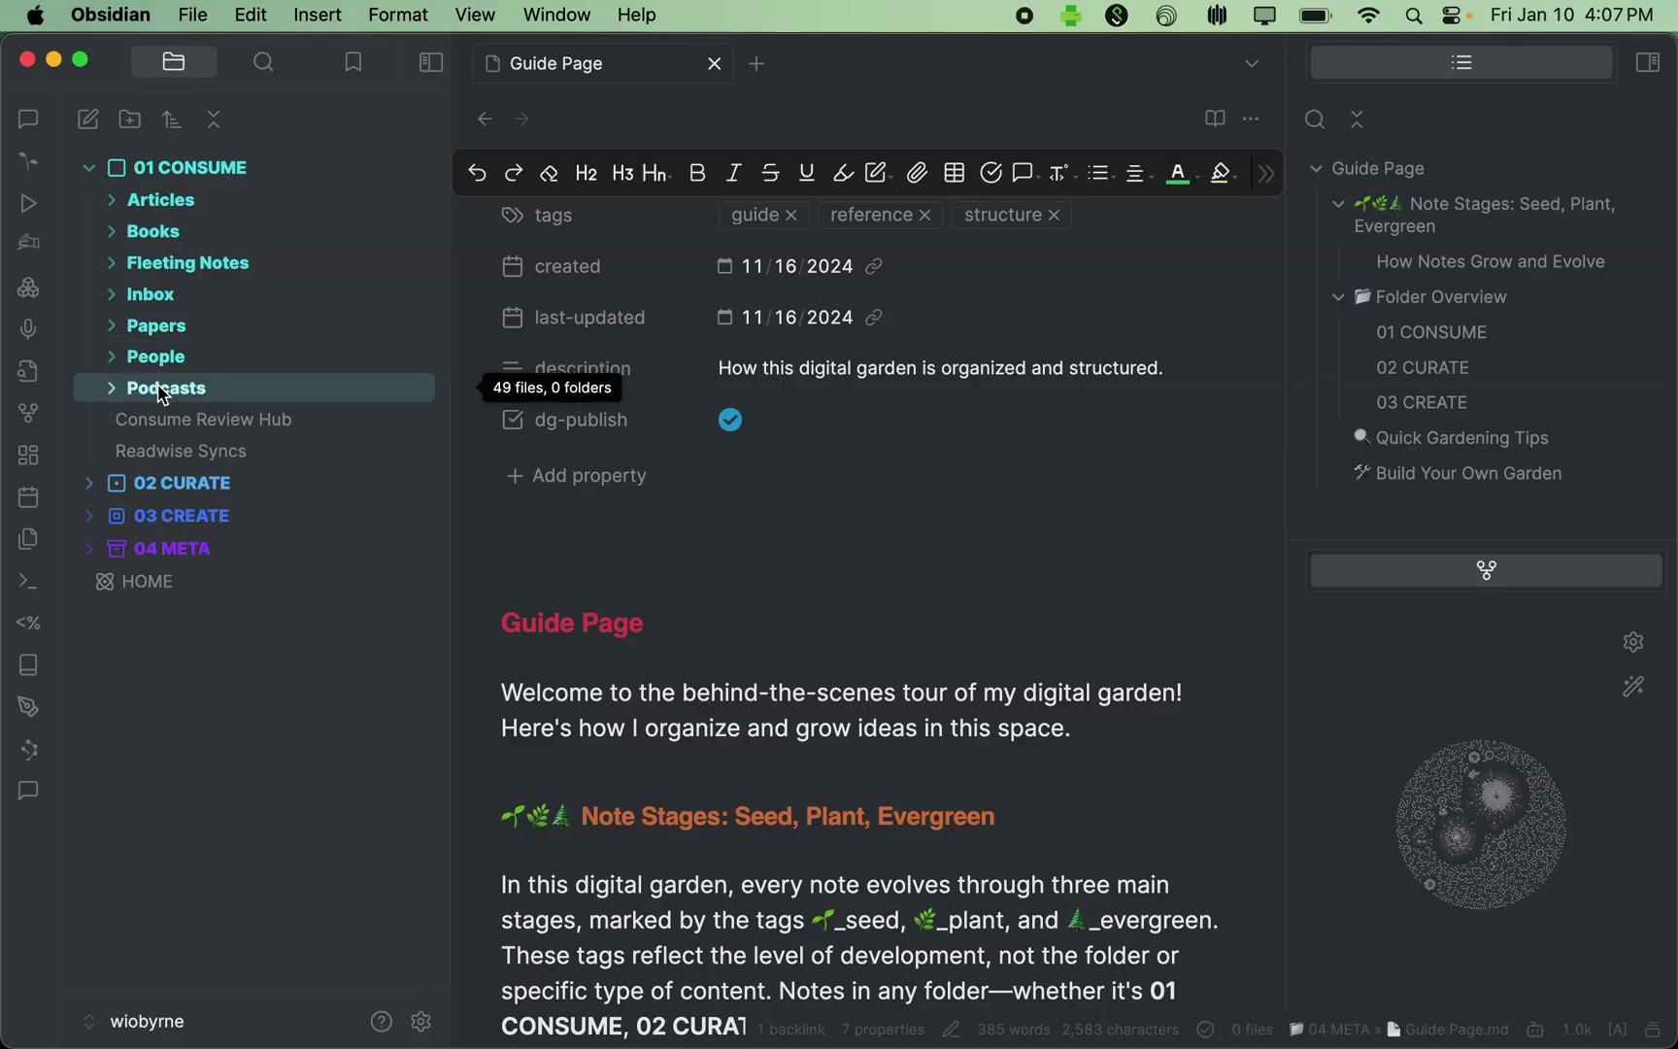
Step: Open A Brief History of Earth, rated 4 and shelved as read, then collapse Books
click(116, 245)
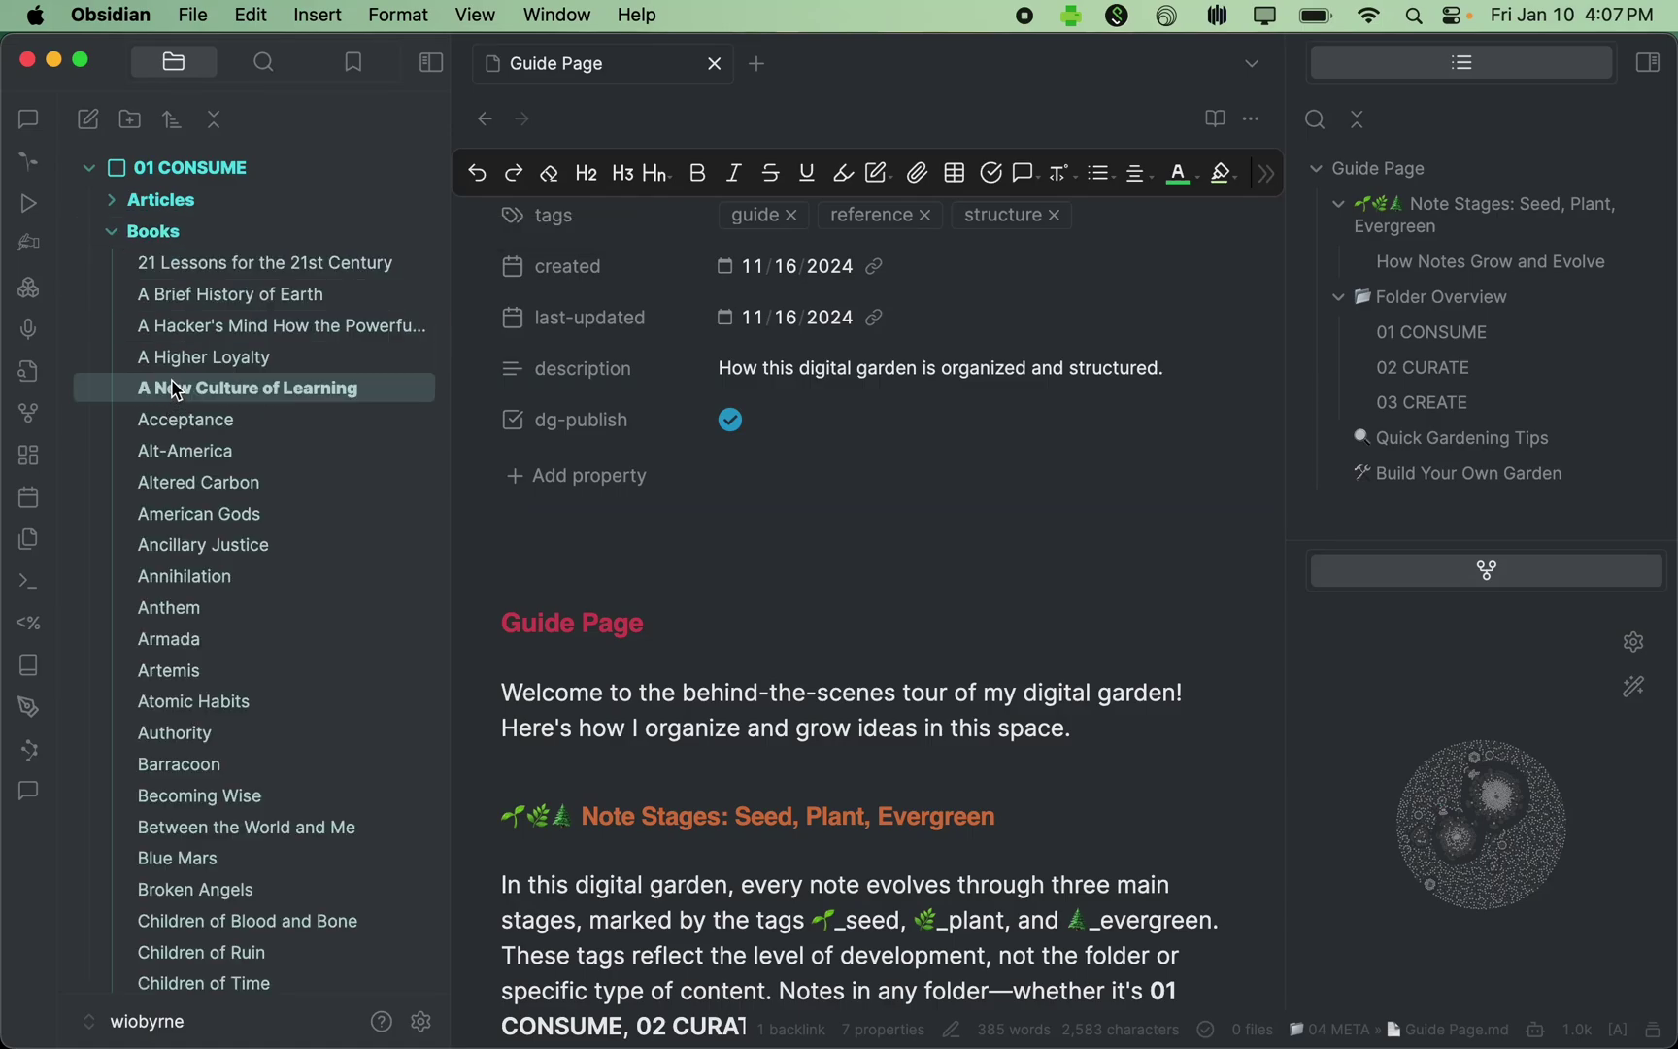
click(207, 296)
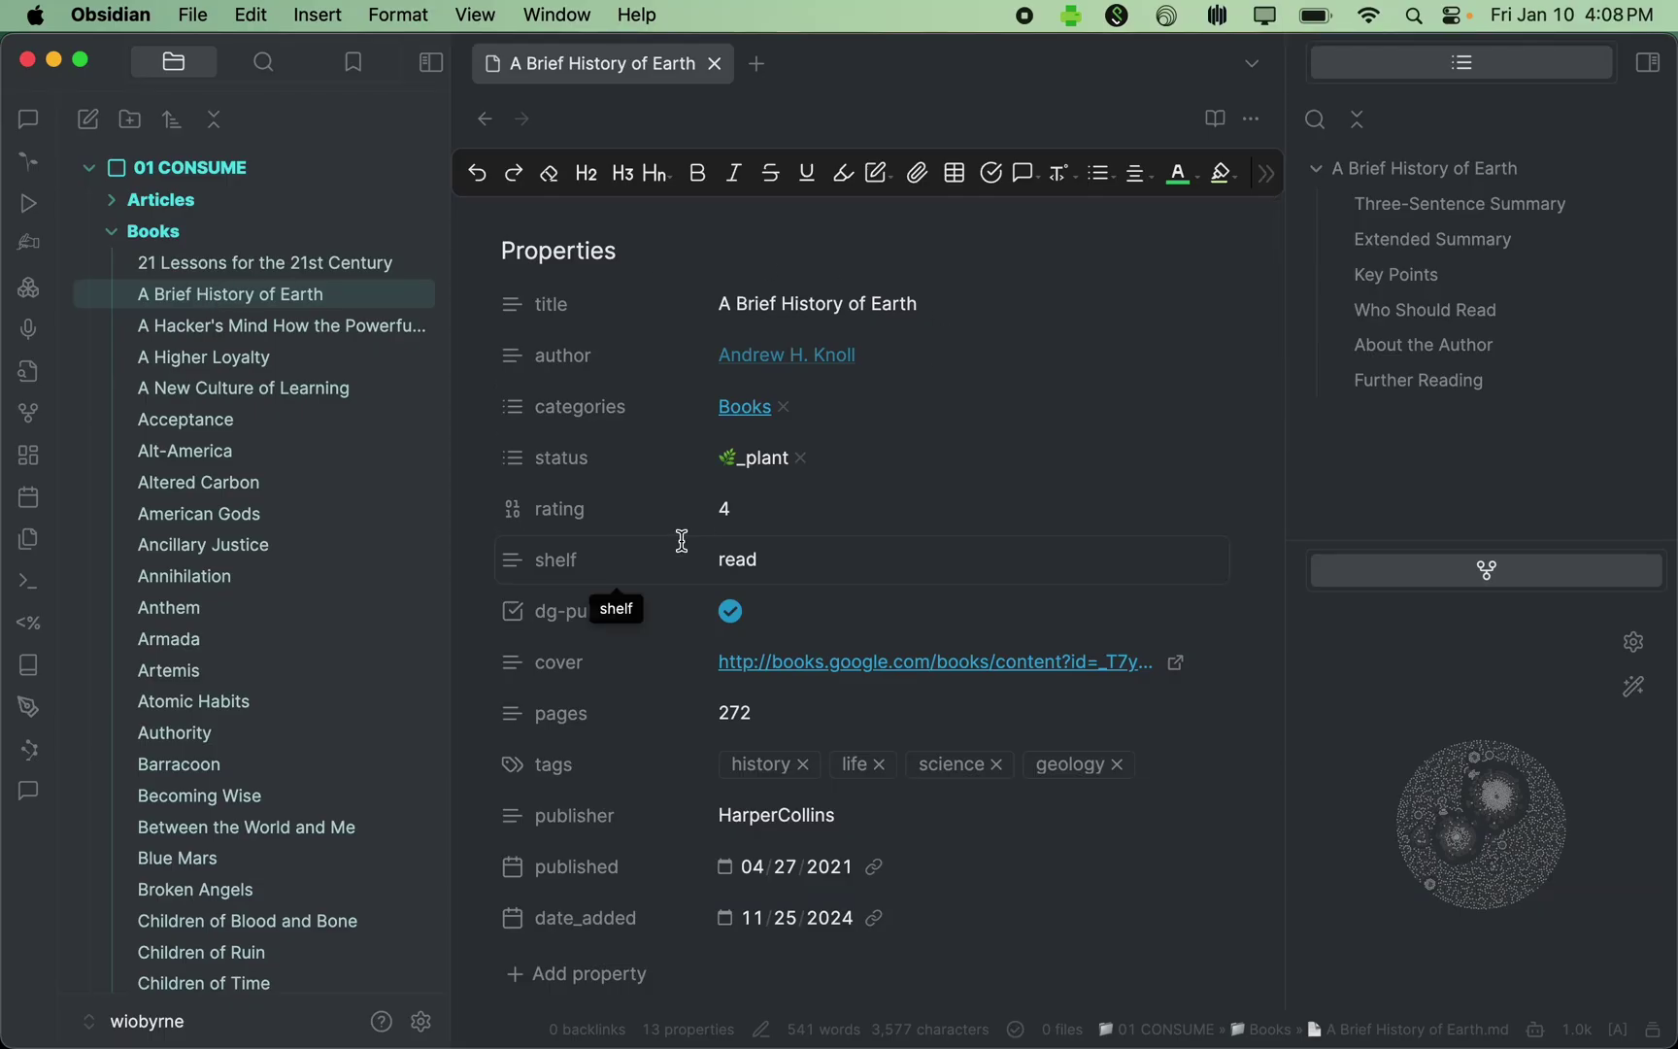
scroll(681, 540, down, 10)
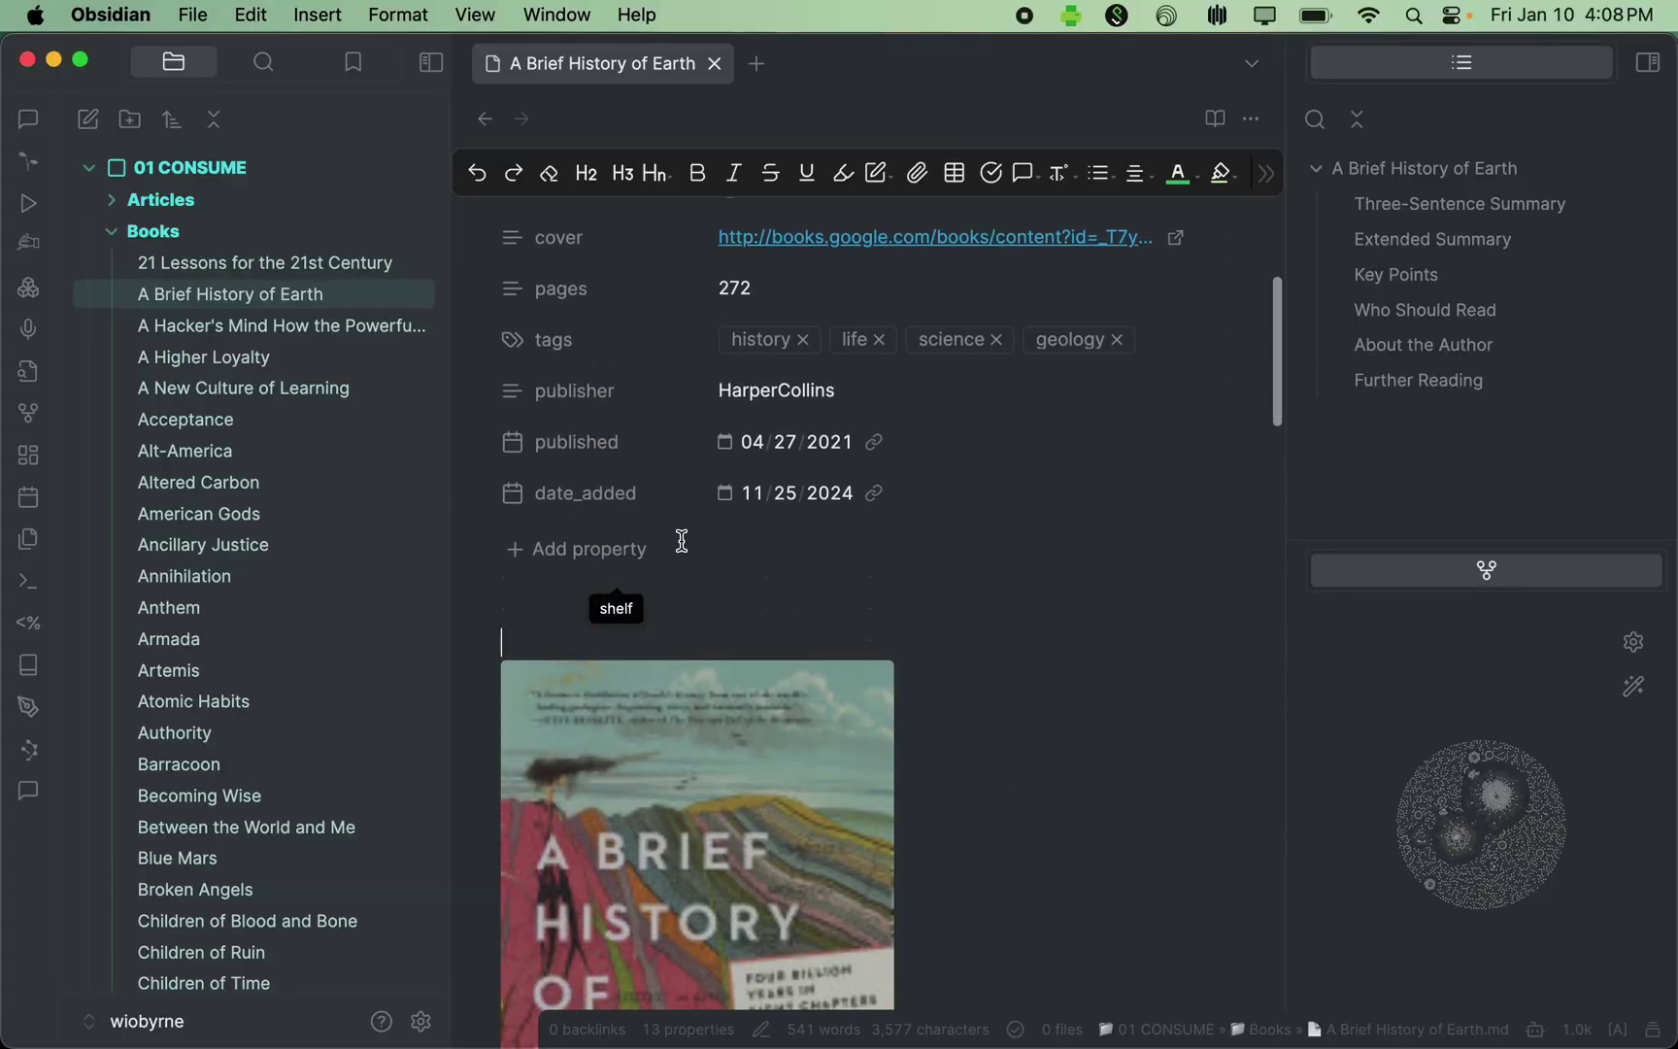
scroll(681, 540, down, 14)
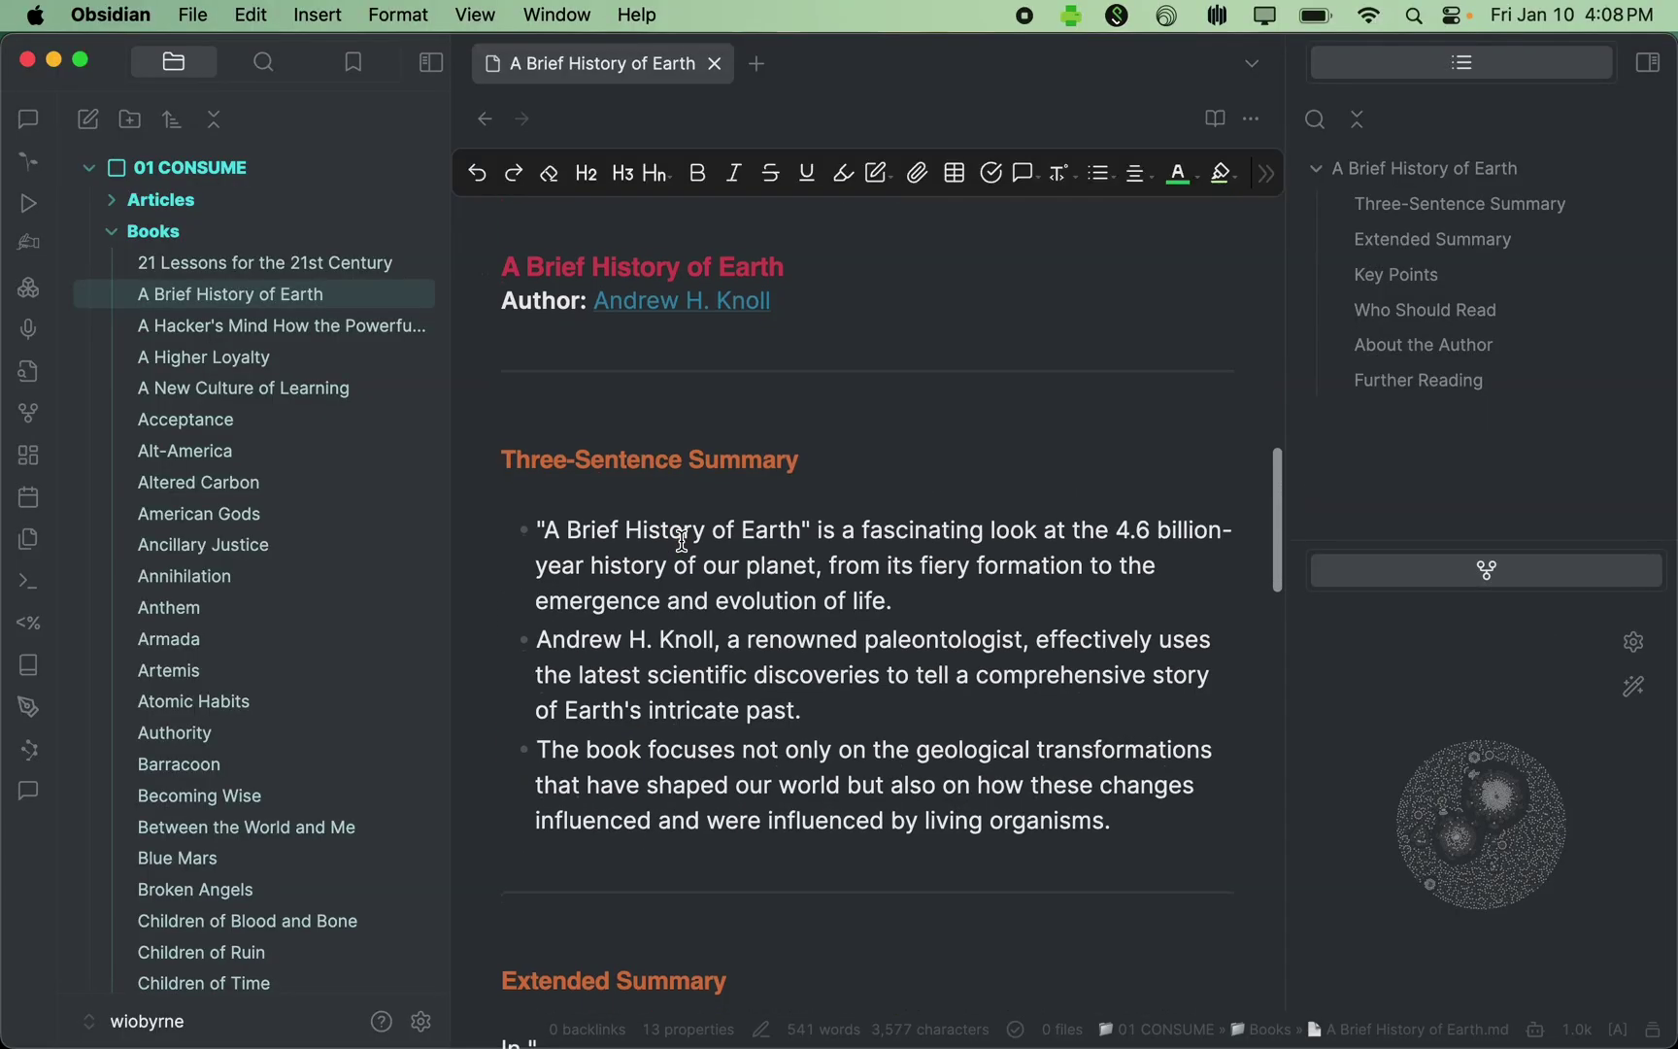
scroll(681, 540, down, 12)
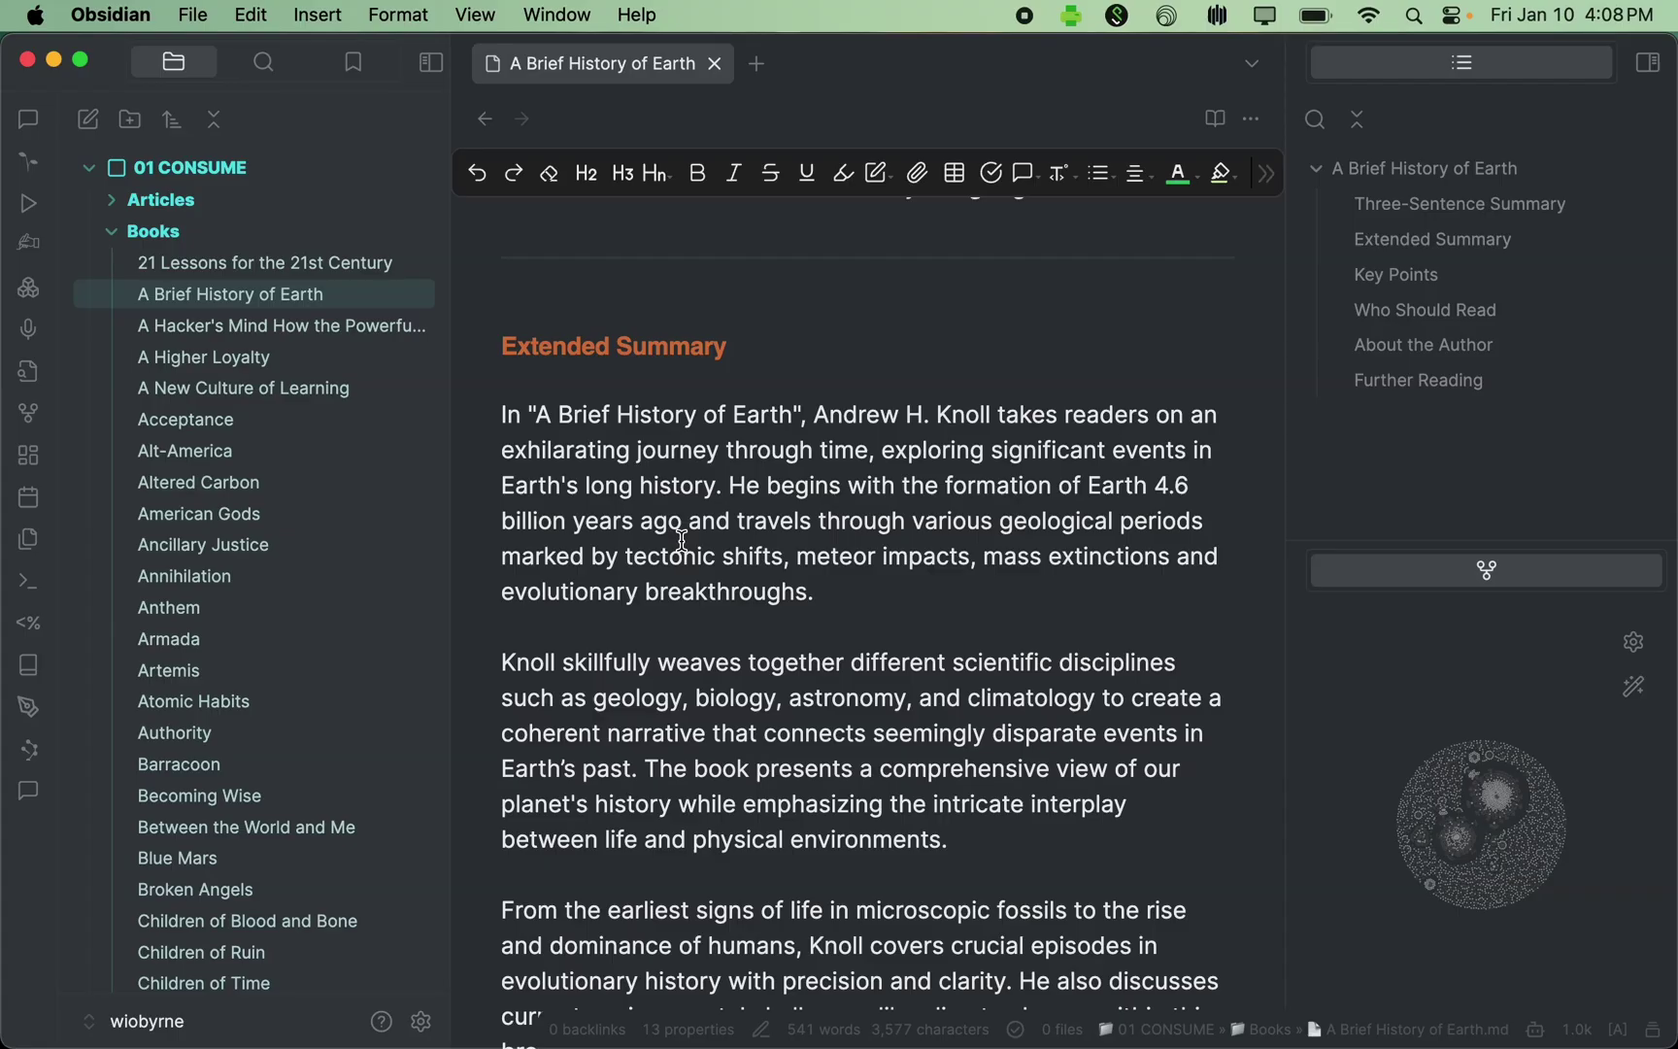
scroll(682, 539, down, 15)
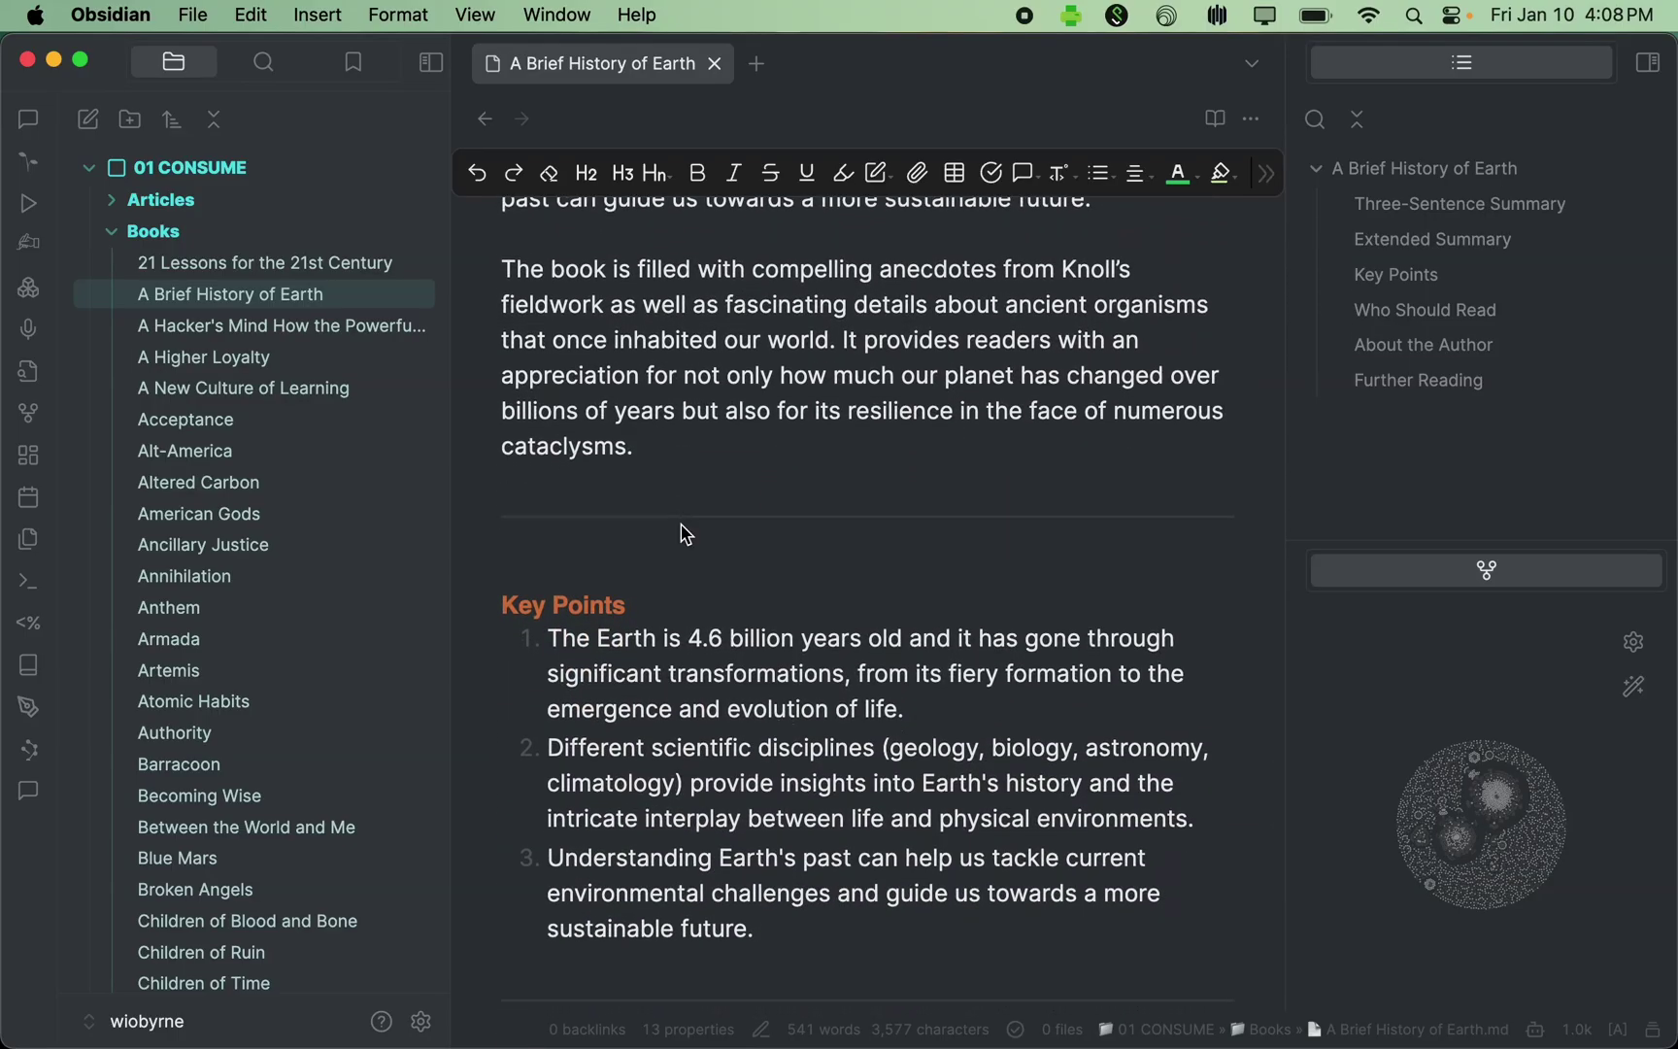
scroll(685, 534, down, 17)
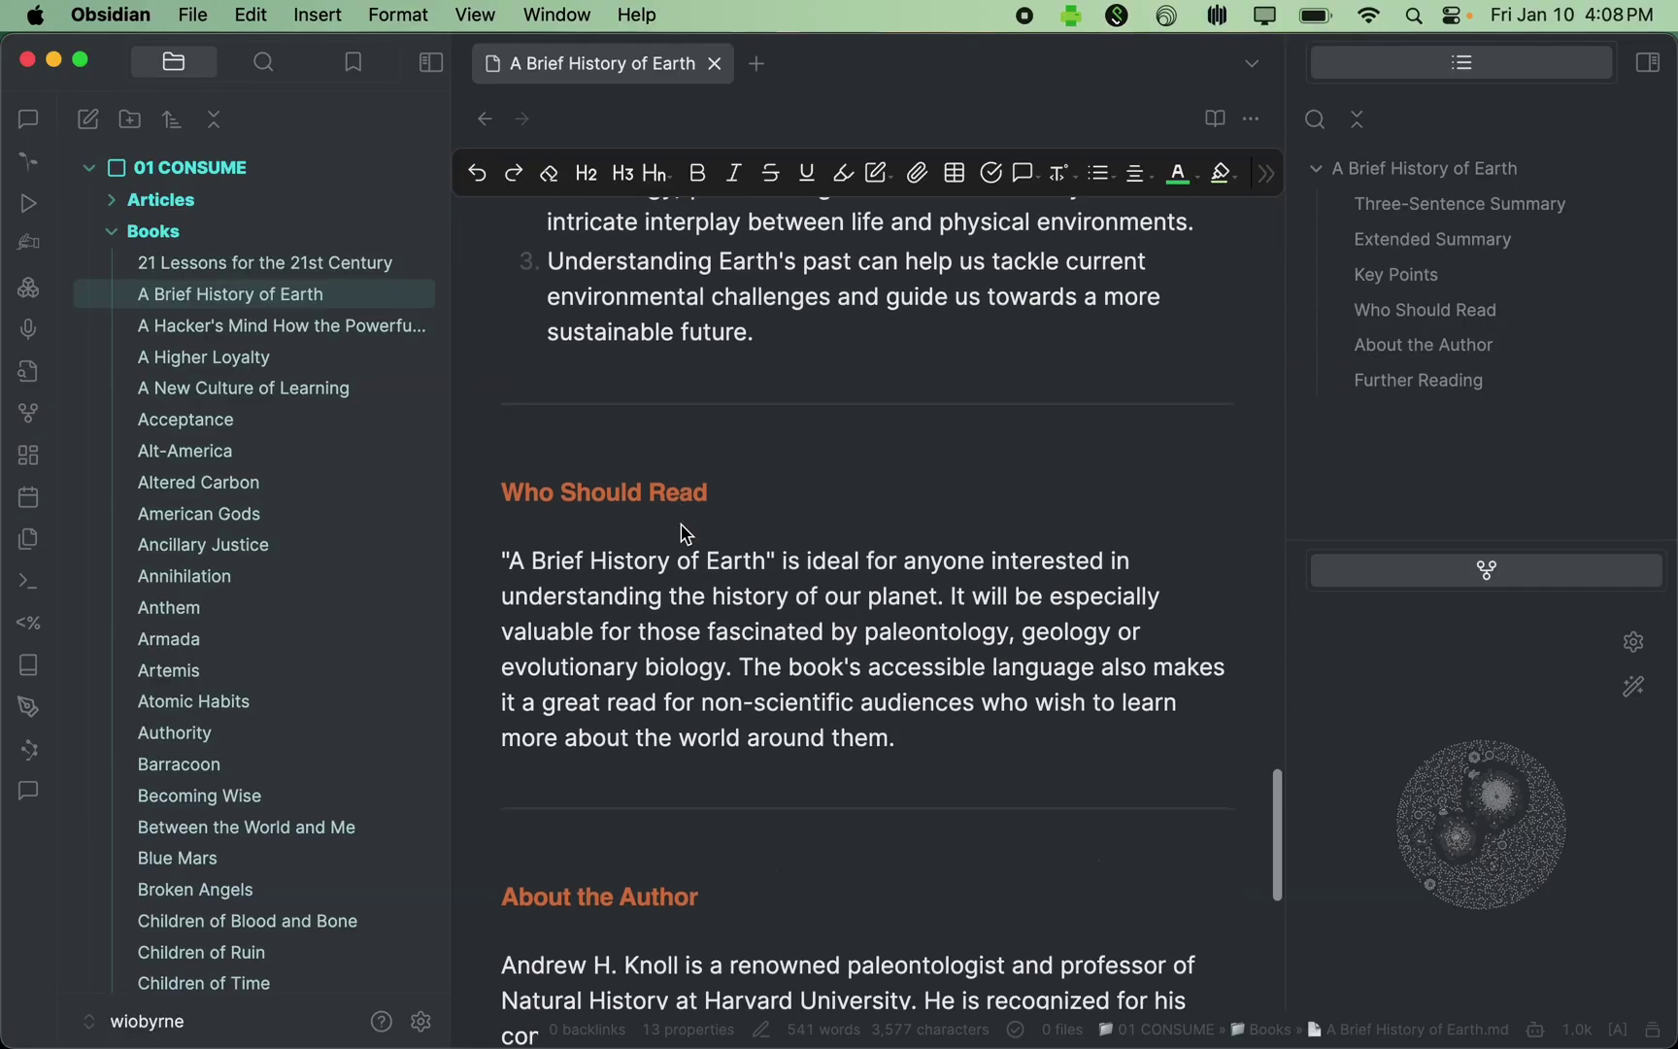
scroll(686, 534, up, 20)
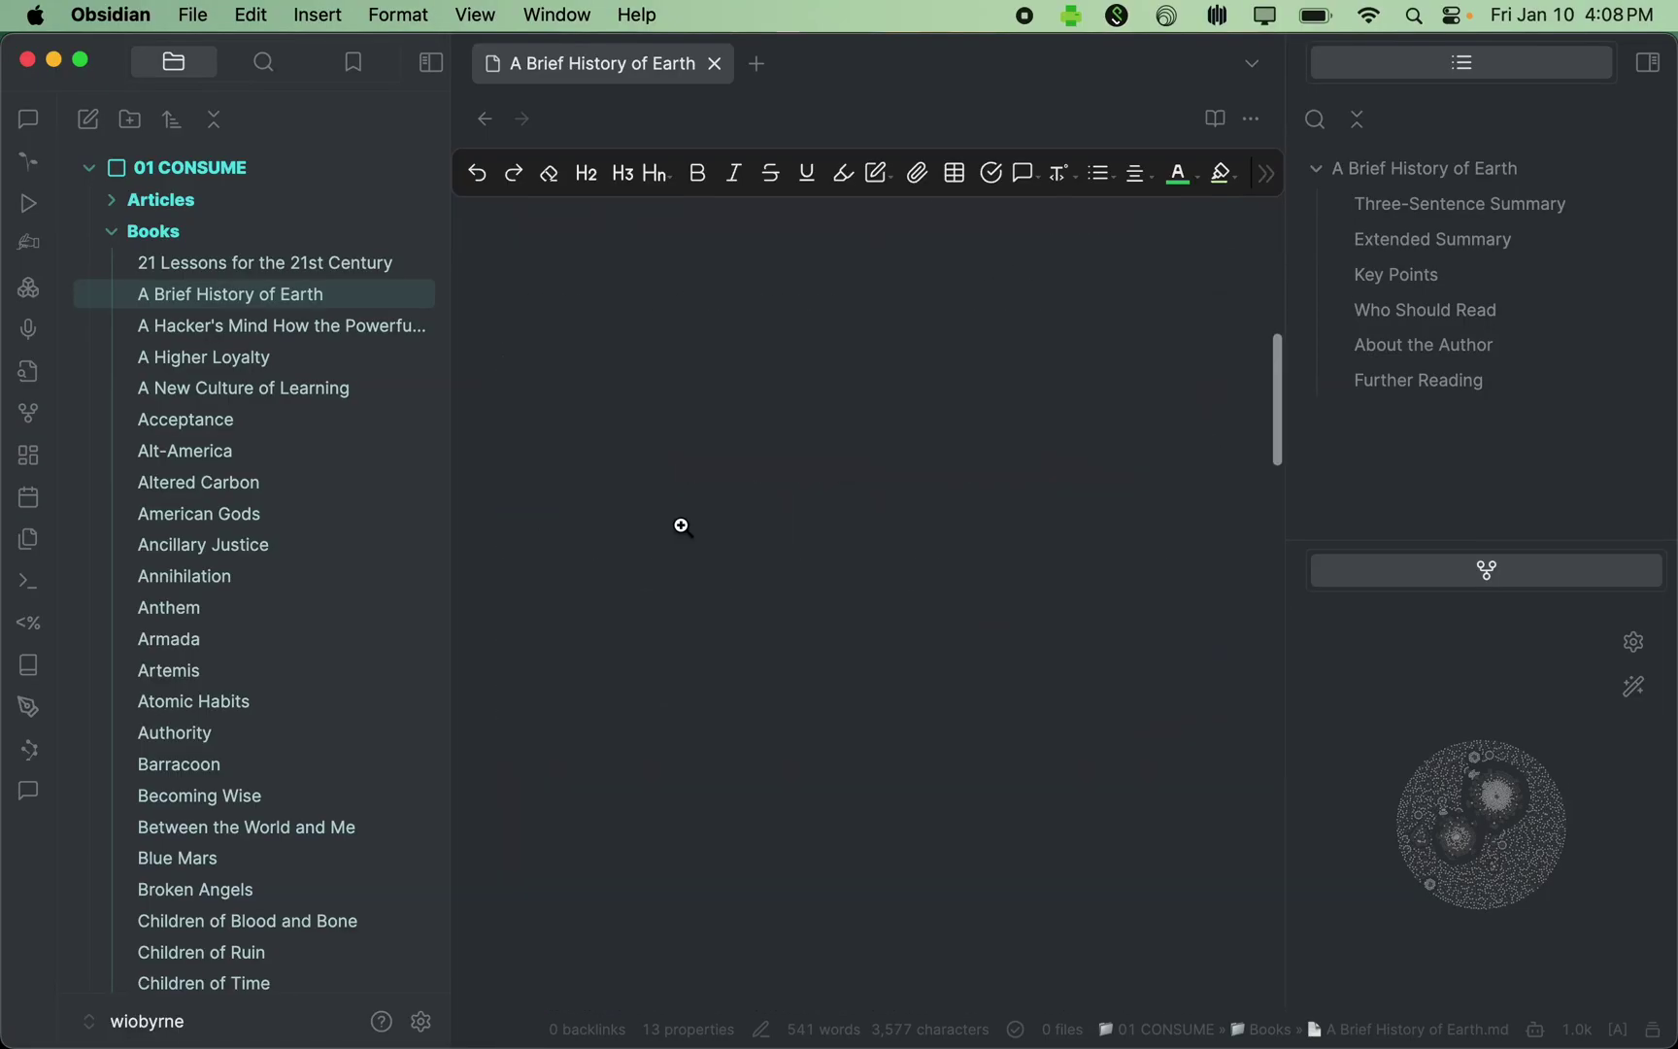
click(117, 248)
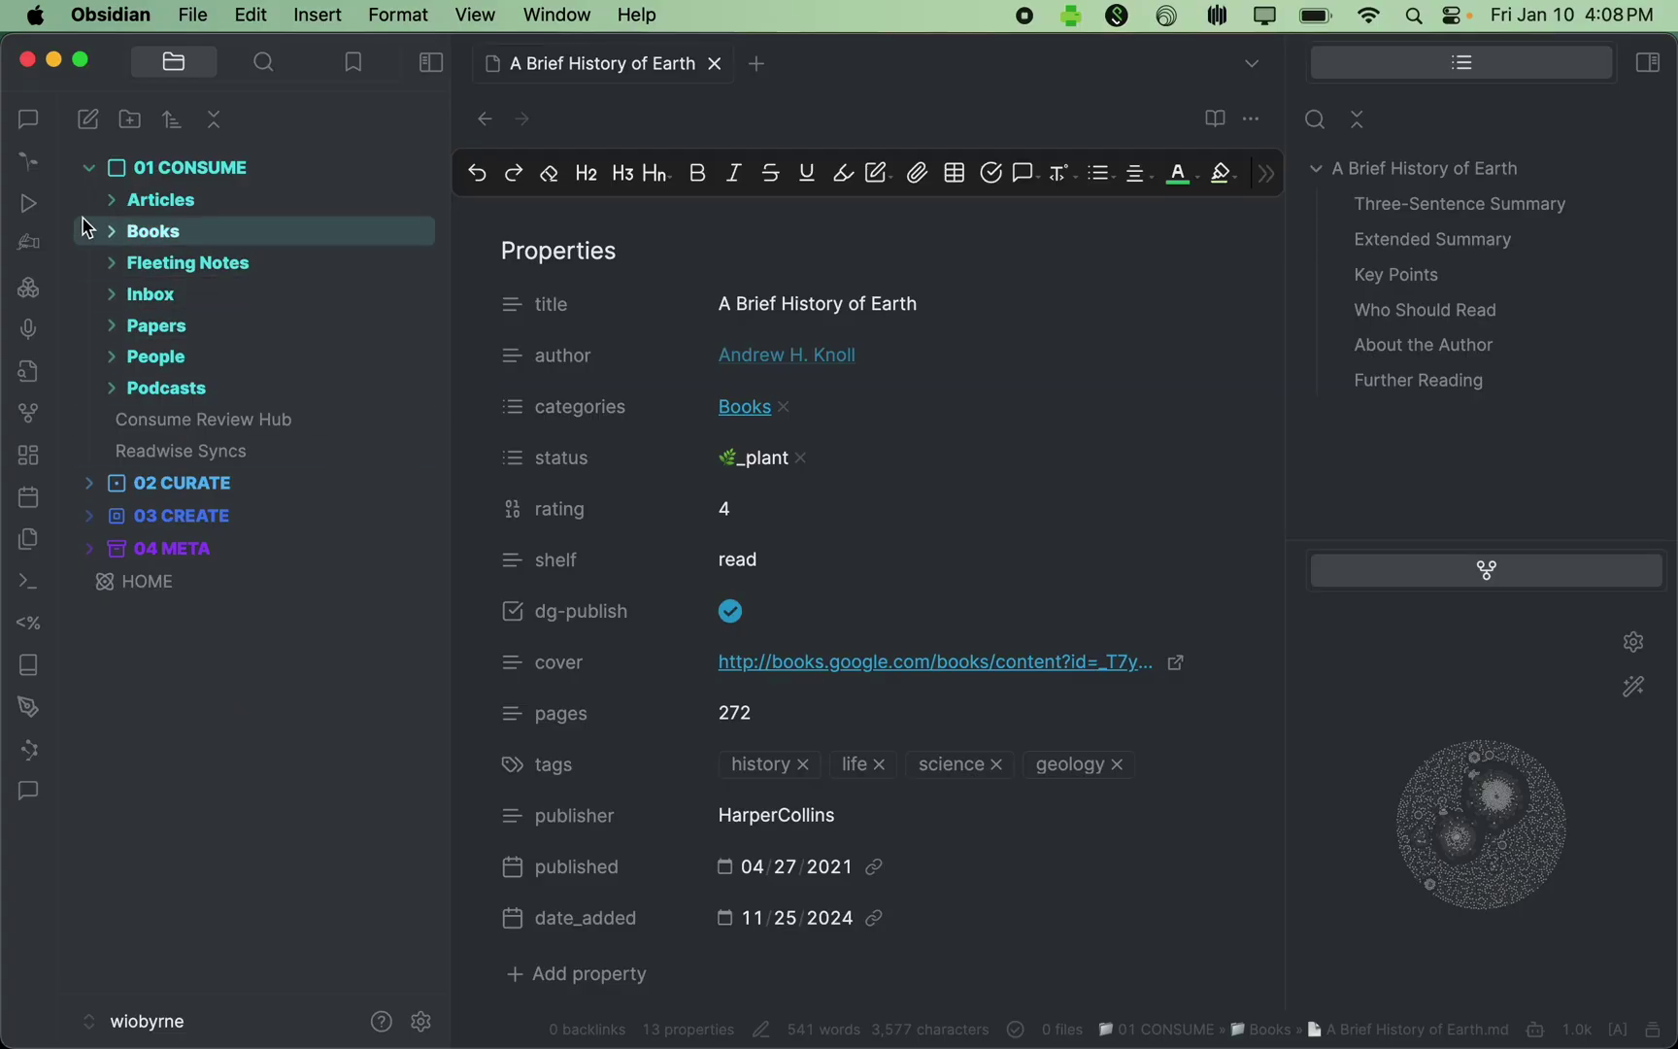
Step: Switch from 01 CONSUME to 02 CURATE and expand its Notes folder, listing Abilities, Abolitionists and more
click(91, 171)
click(89, 203)
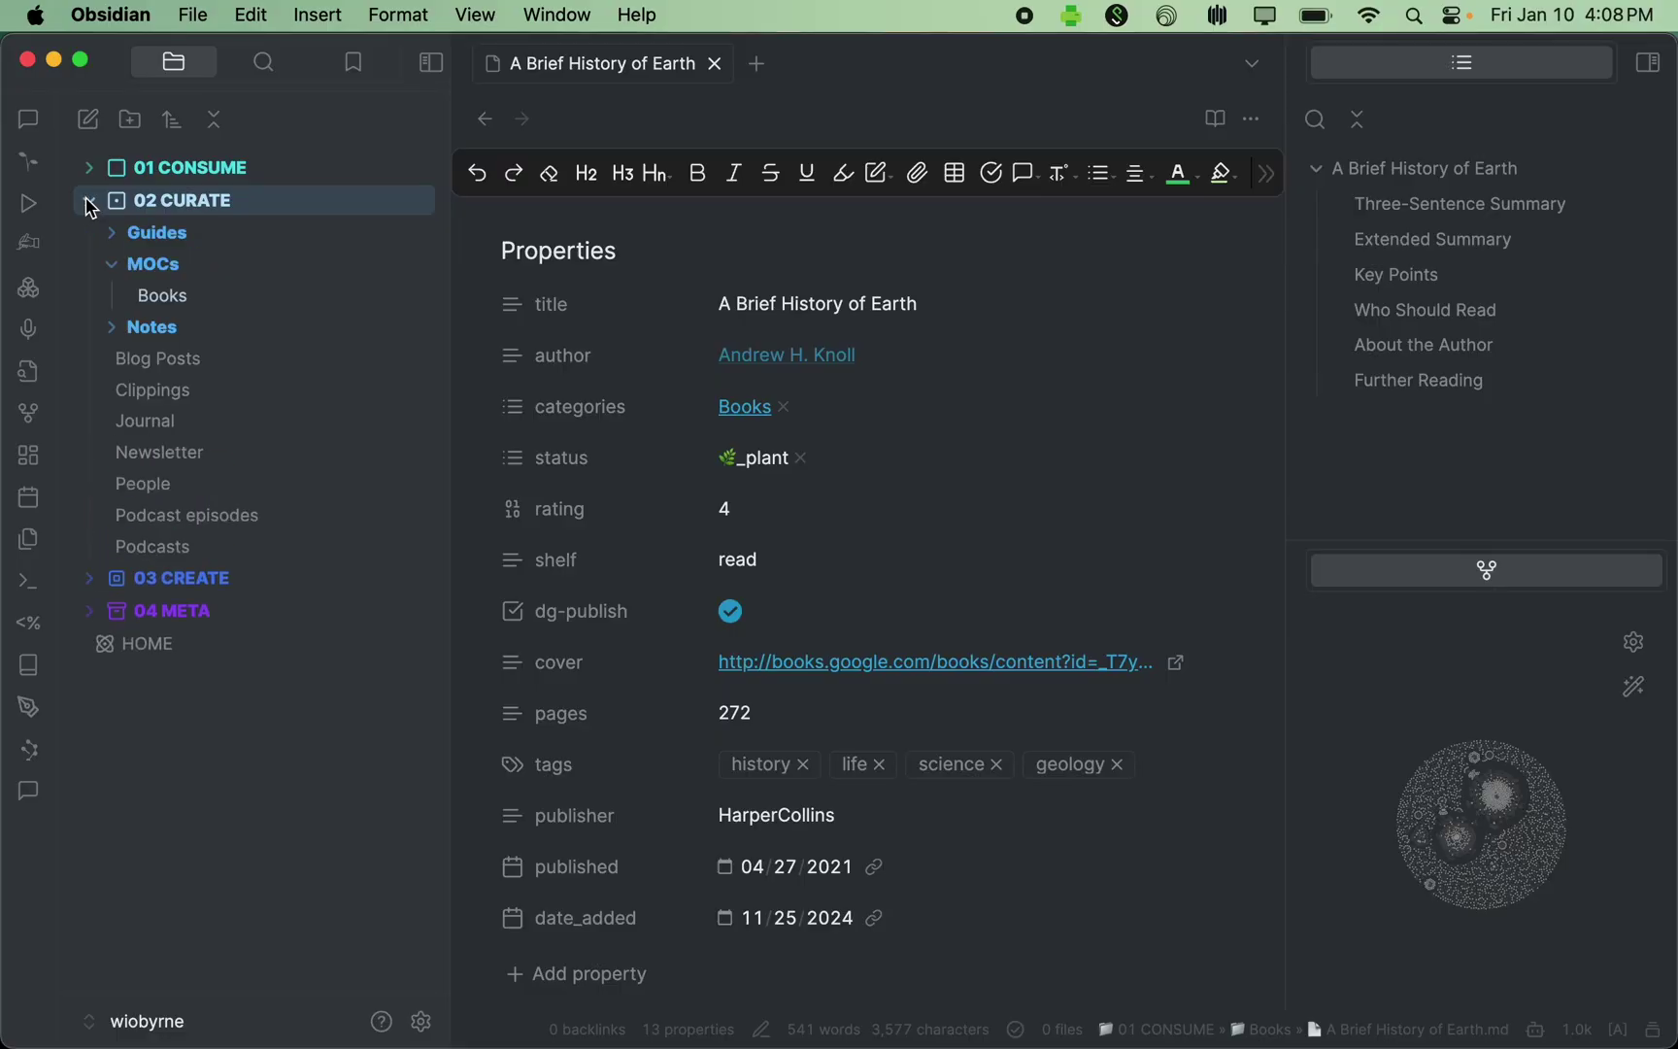
click(115, 330)
click(116, 330)
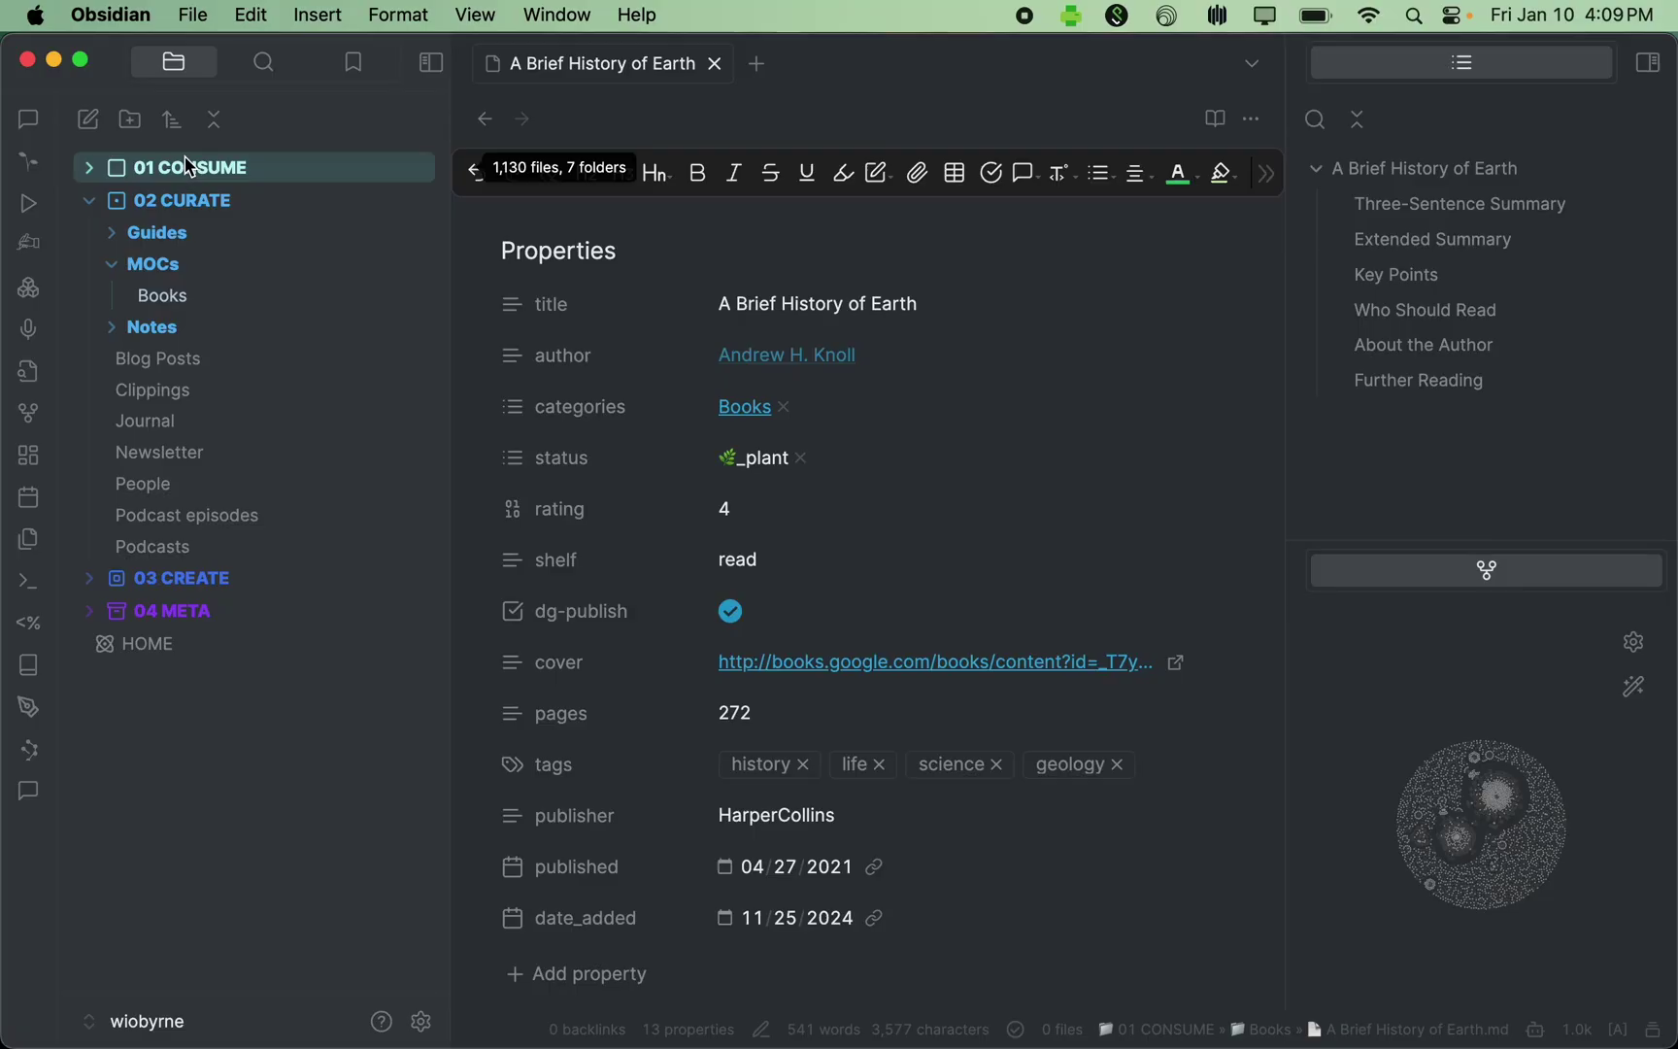
click(169, 326)
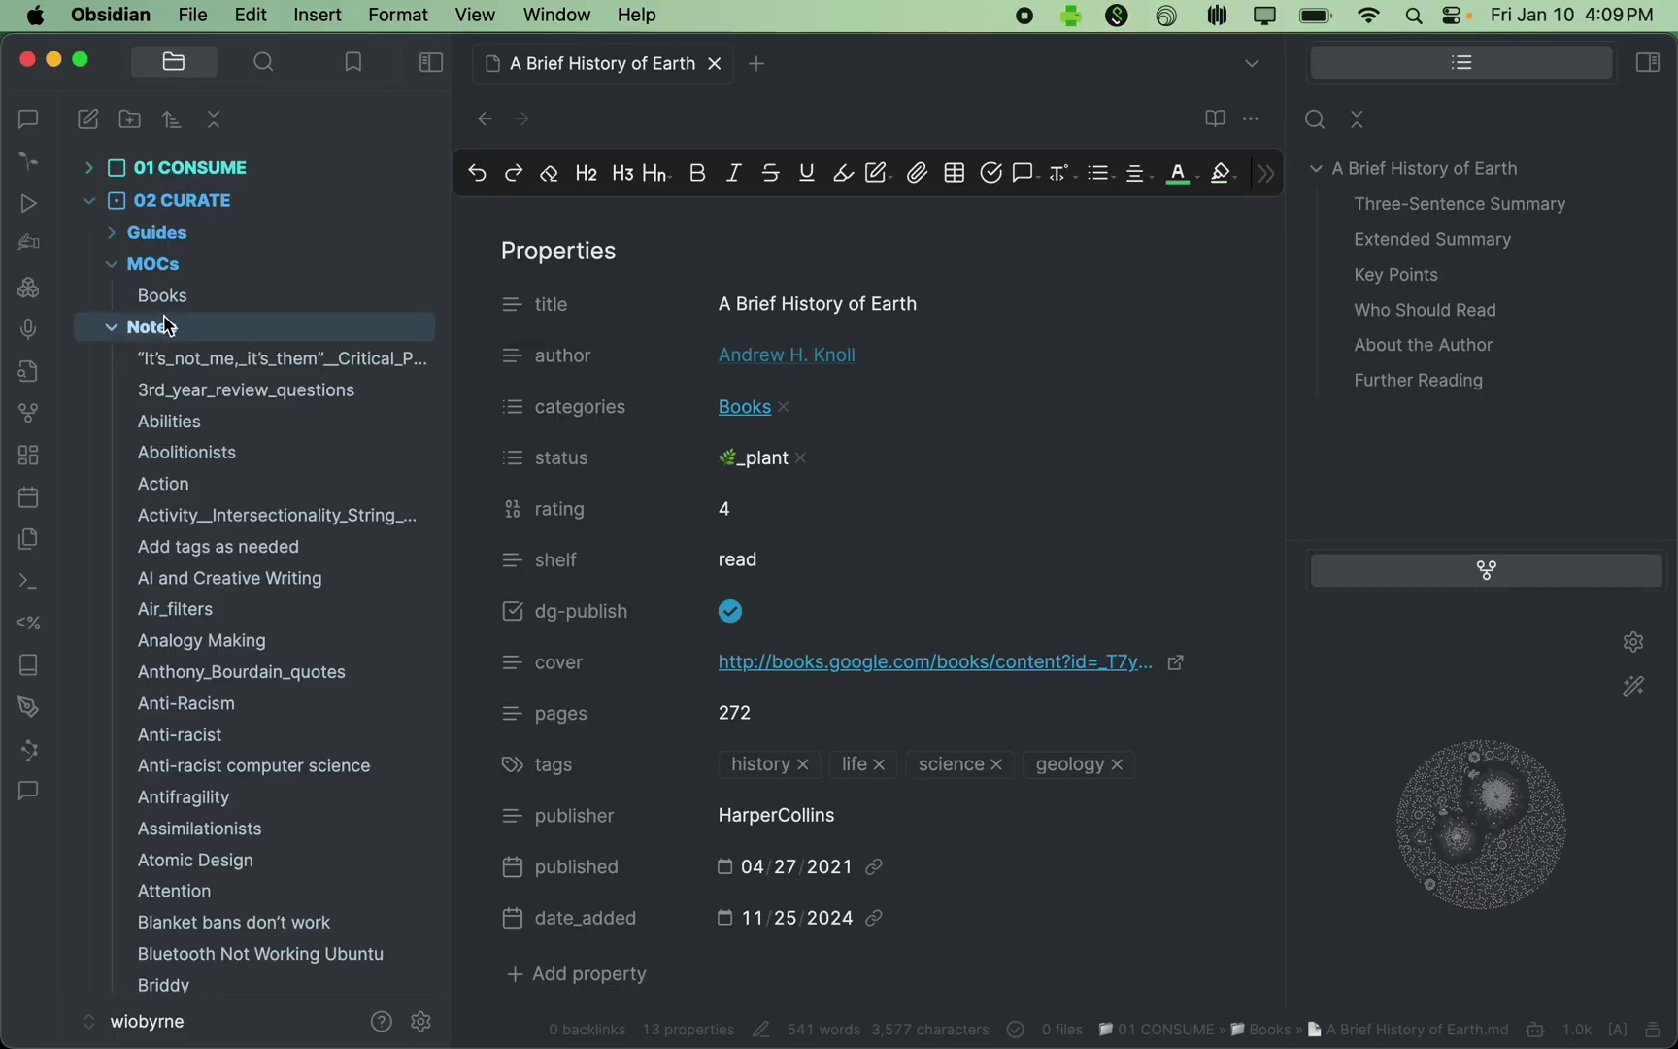
scroll(213, 844, down, 2)
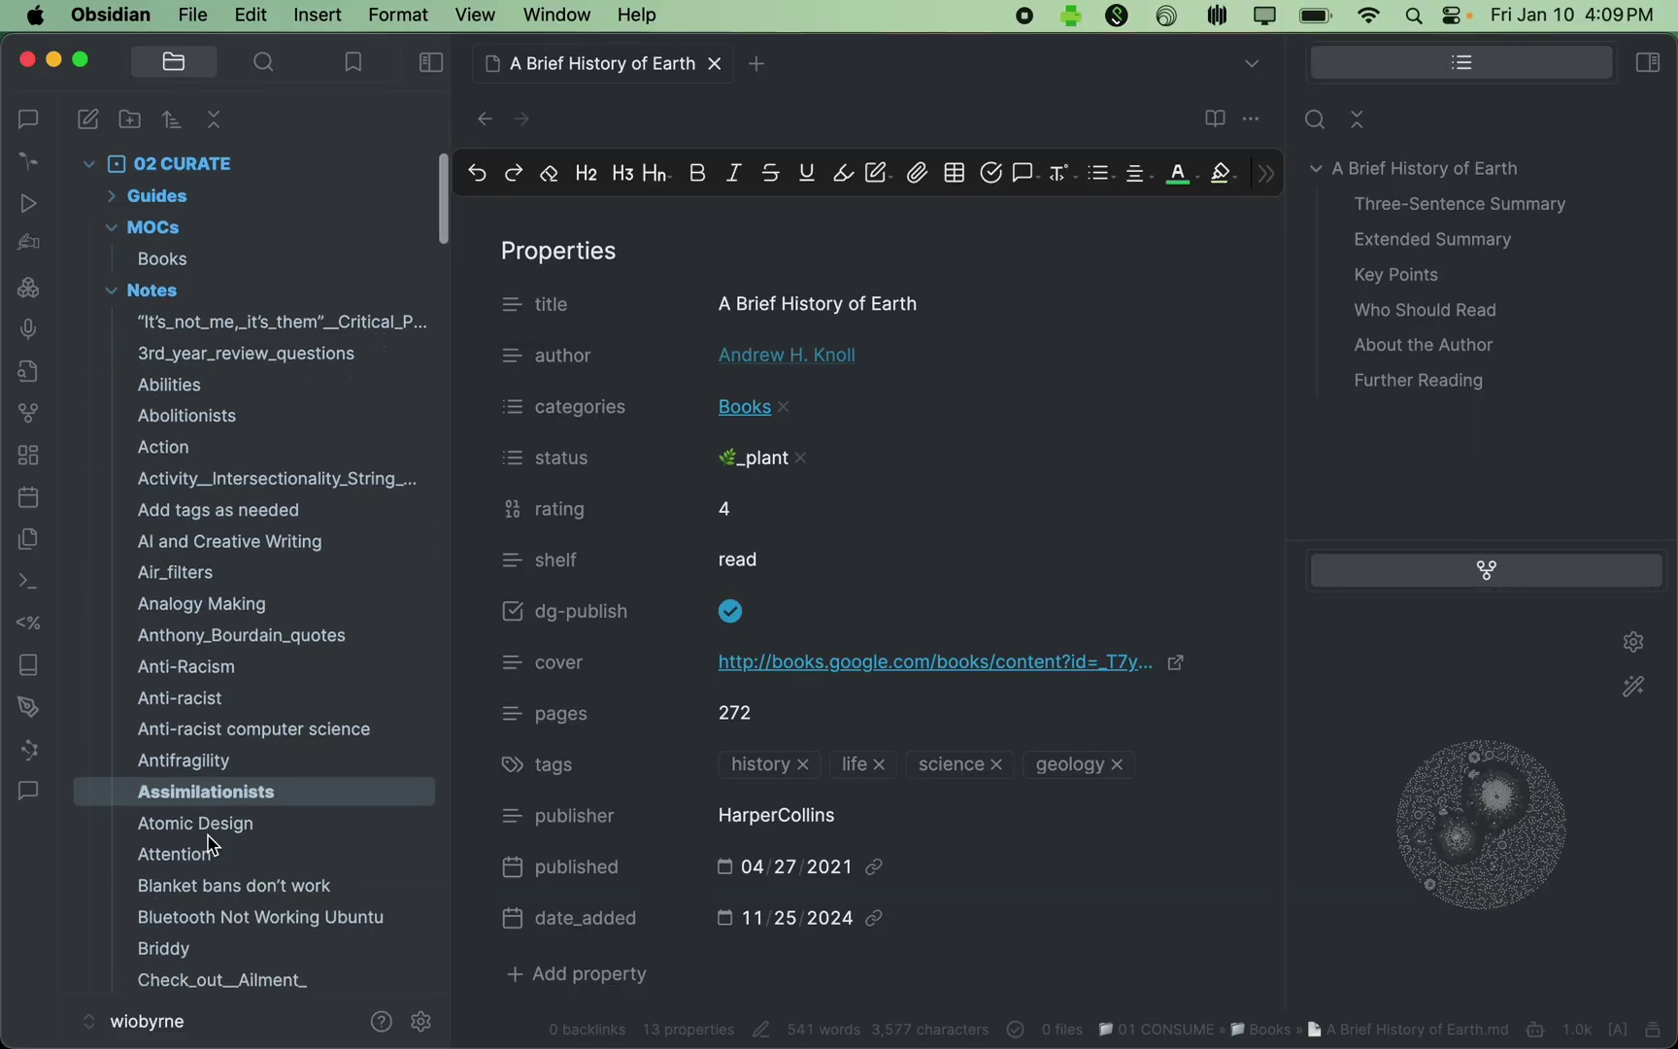
Step: Open the Atomic Design clipping note on Design, scroll through it, then collapse Notes
click(222, 797)
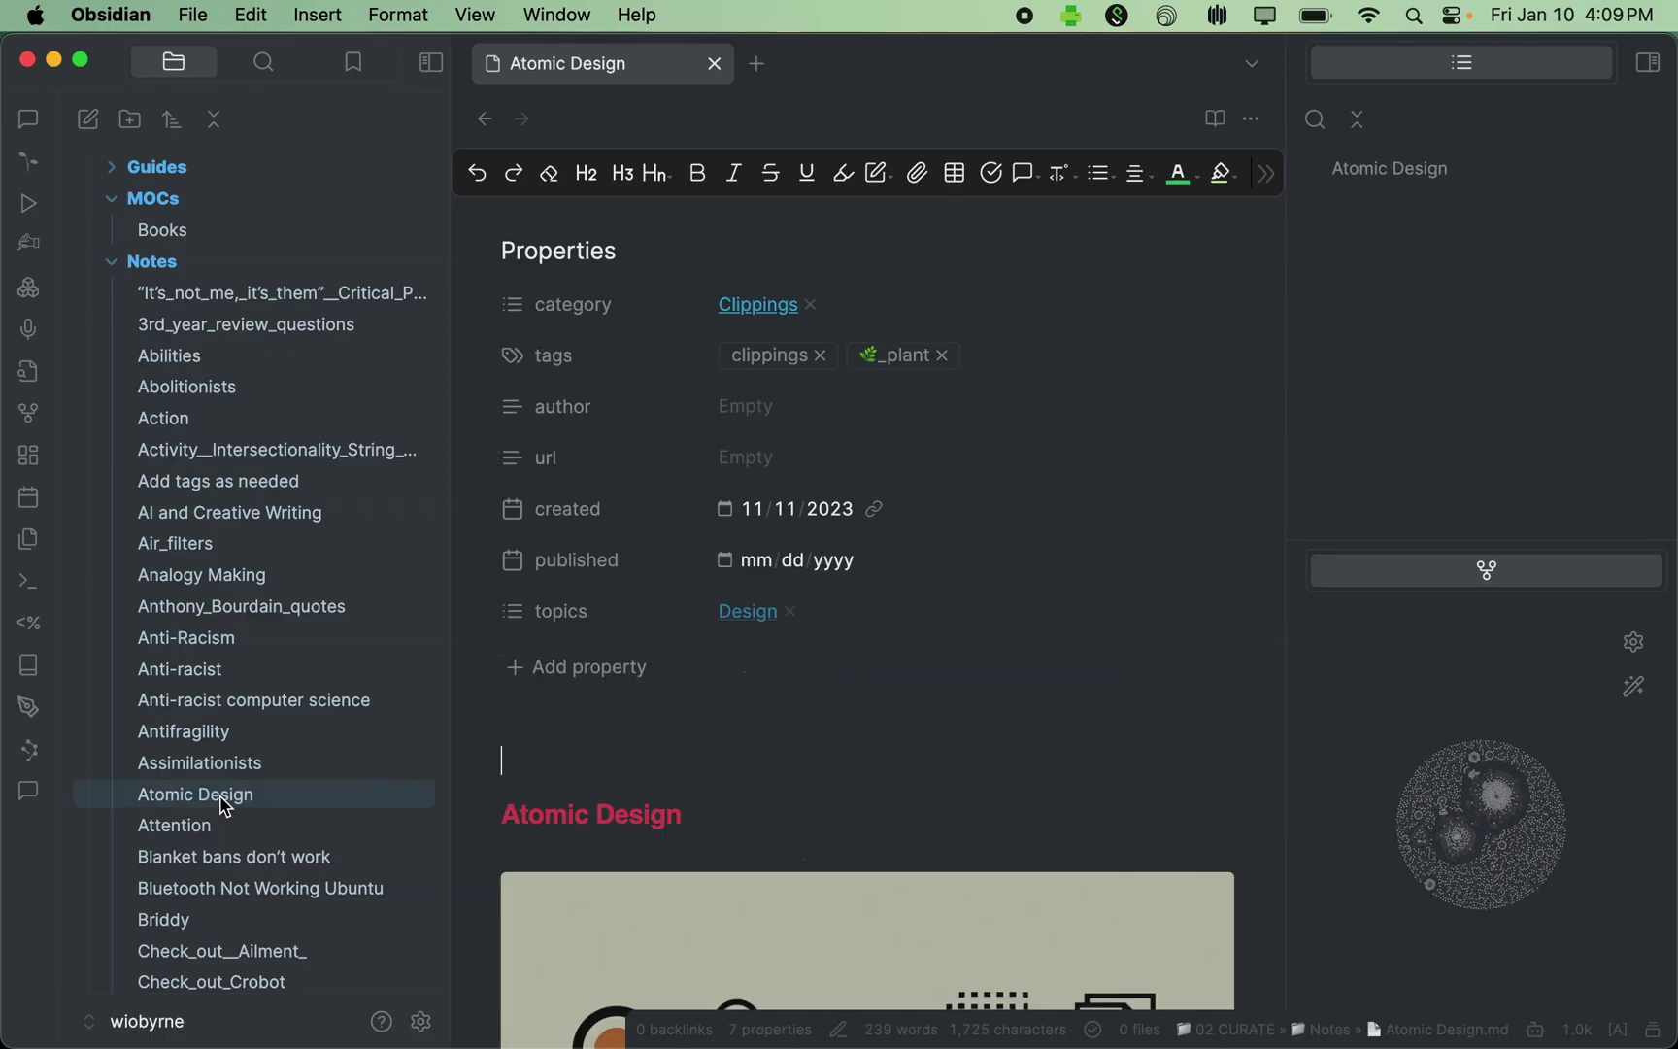
scroll(755, 726, down, 5)
scroll(756, 719, down, 5)
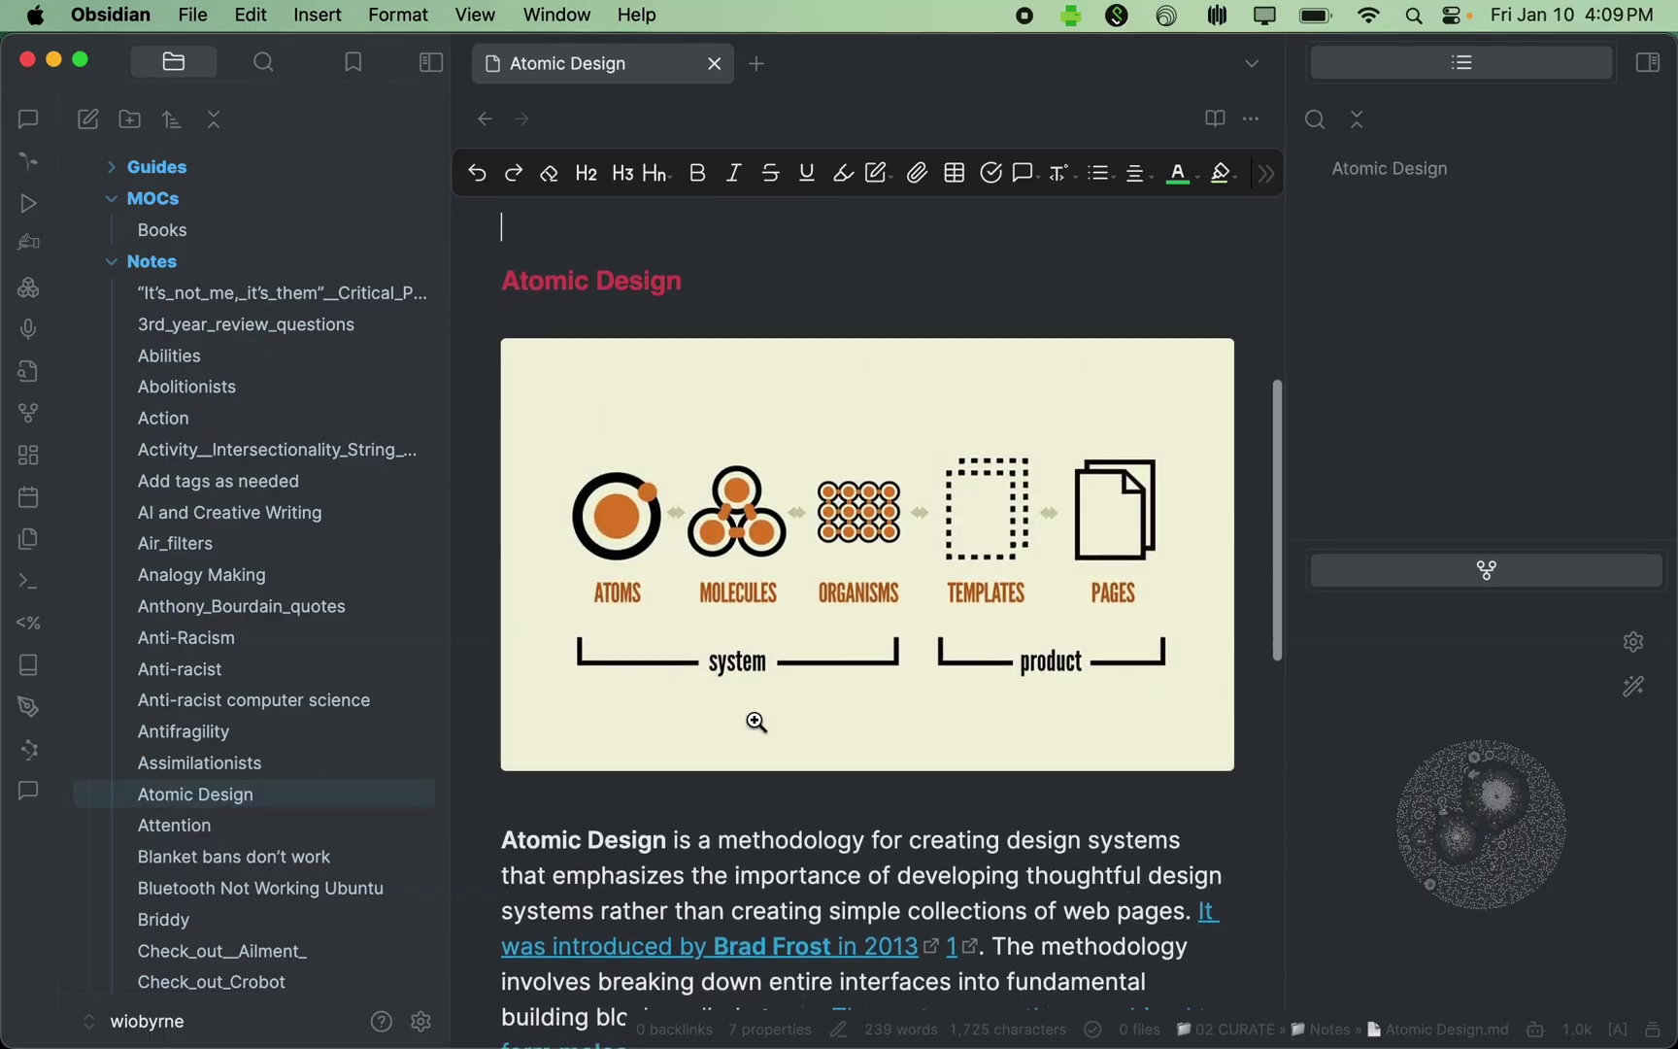
scroll(756, 719, down, 5)
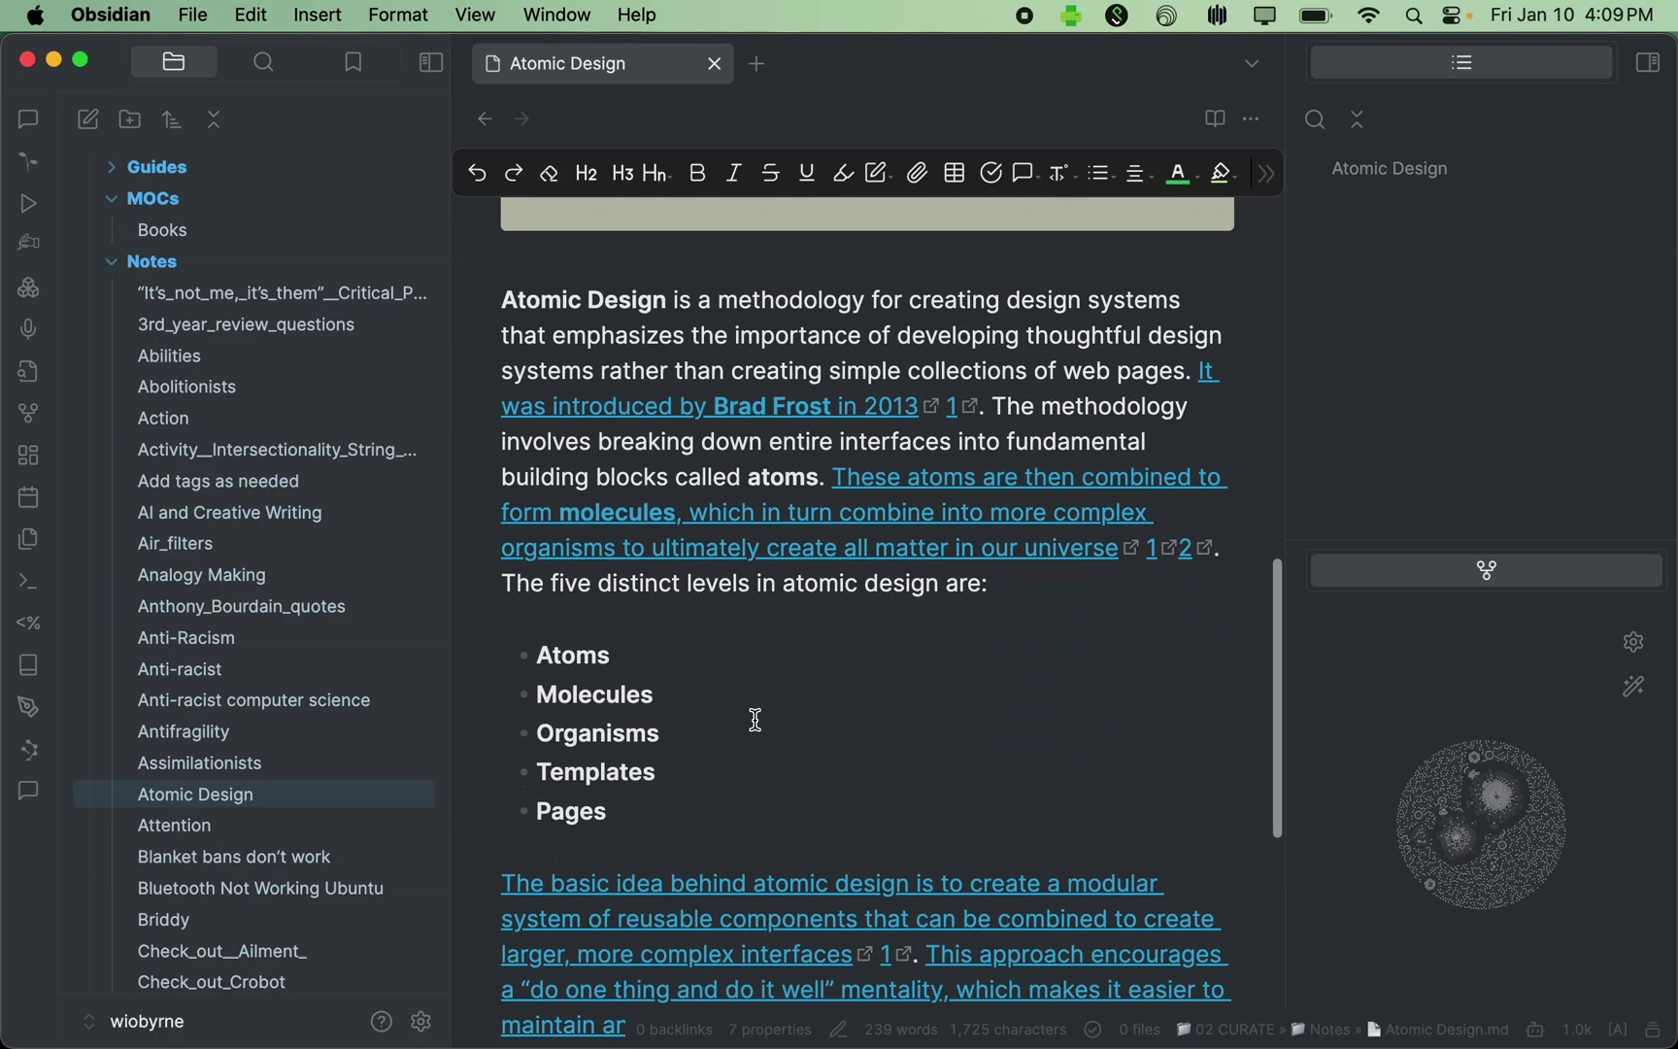
scroll(756, 719, up, 15)
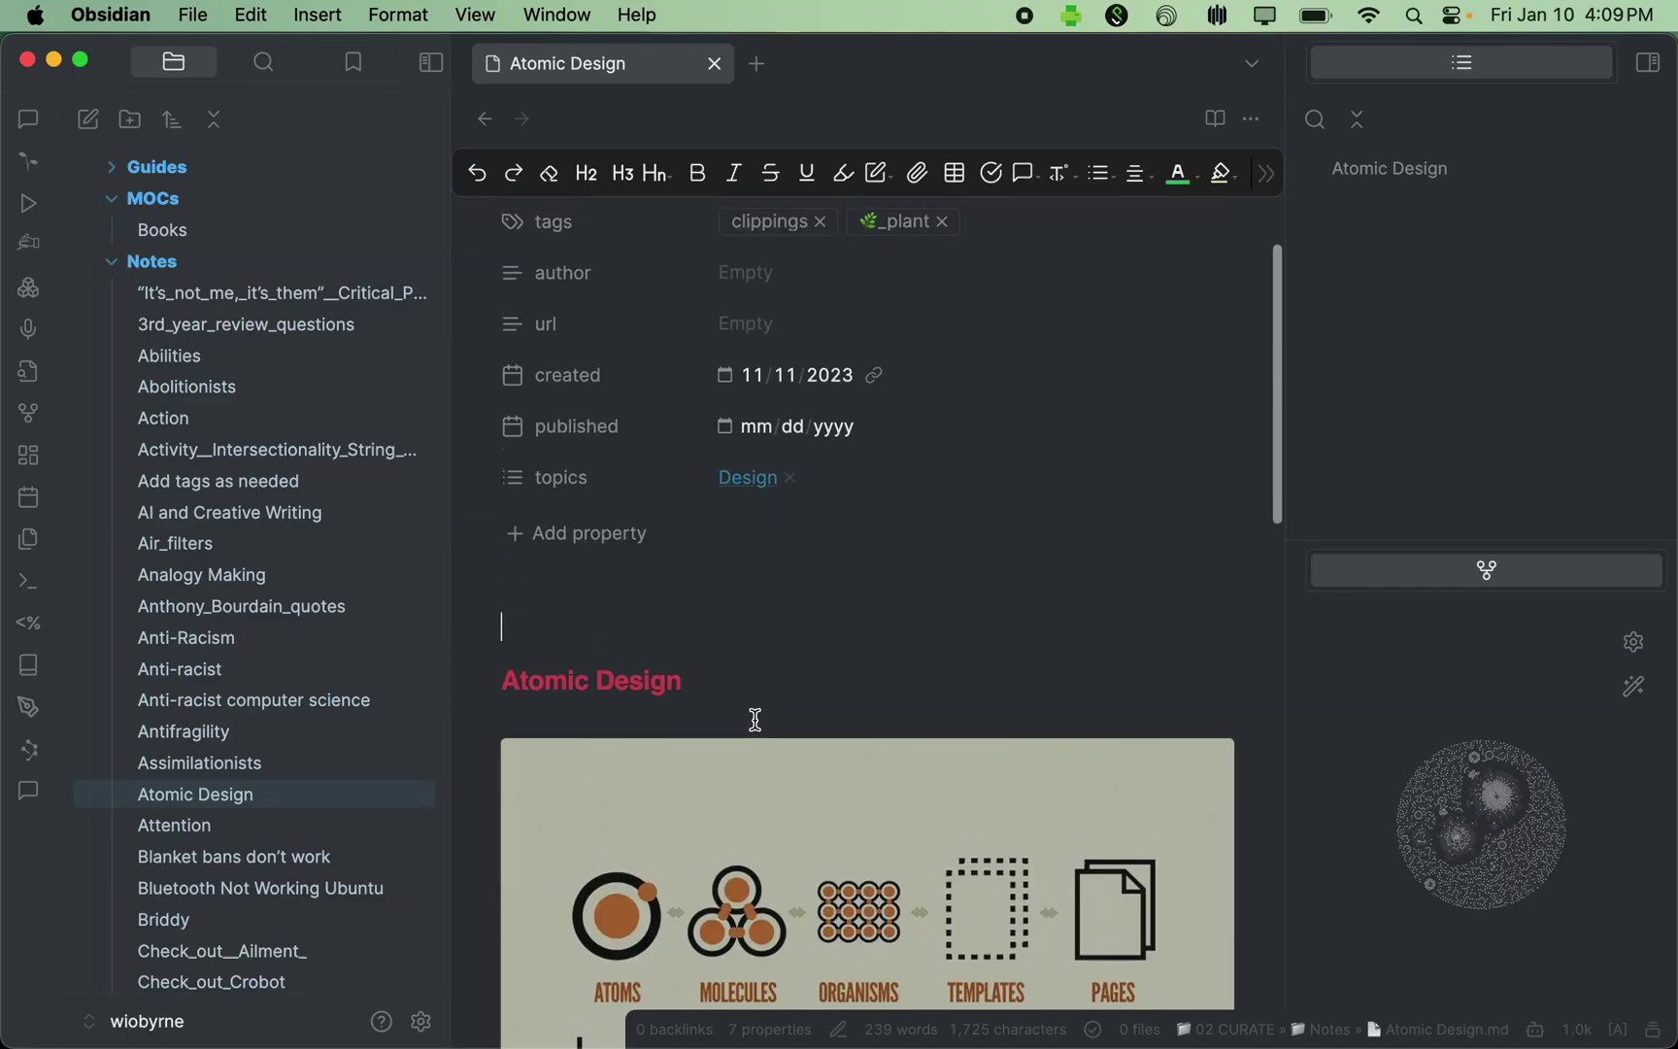
scroll(756, 720, up, 3)
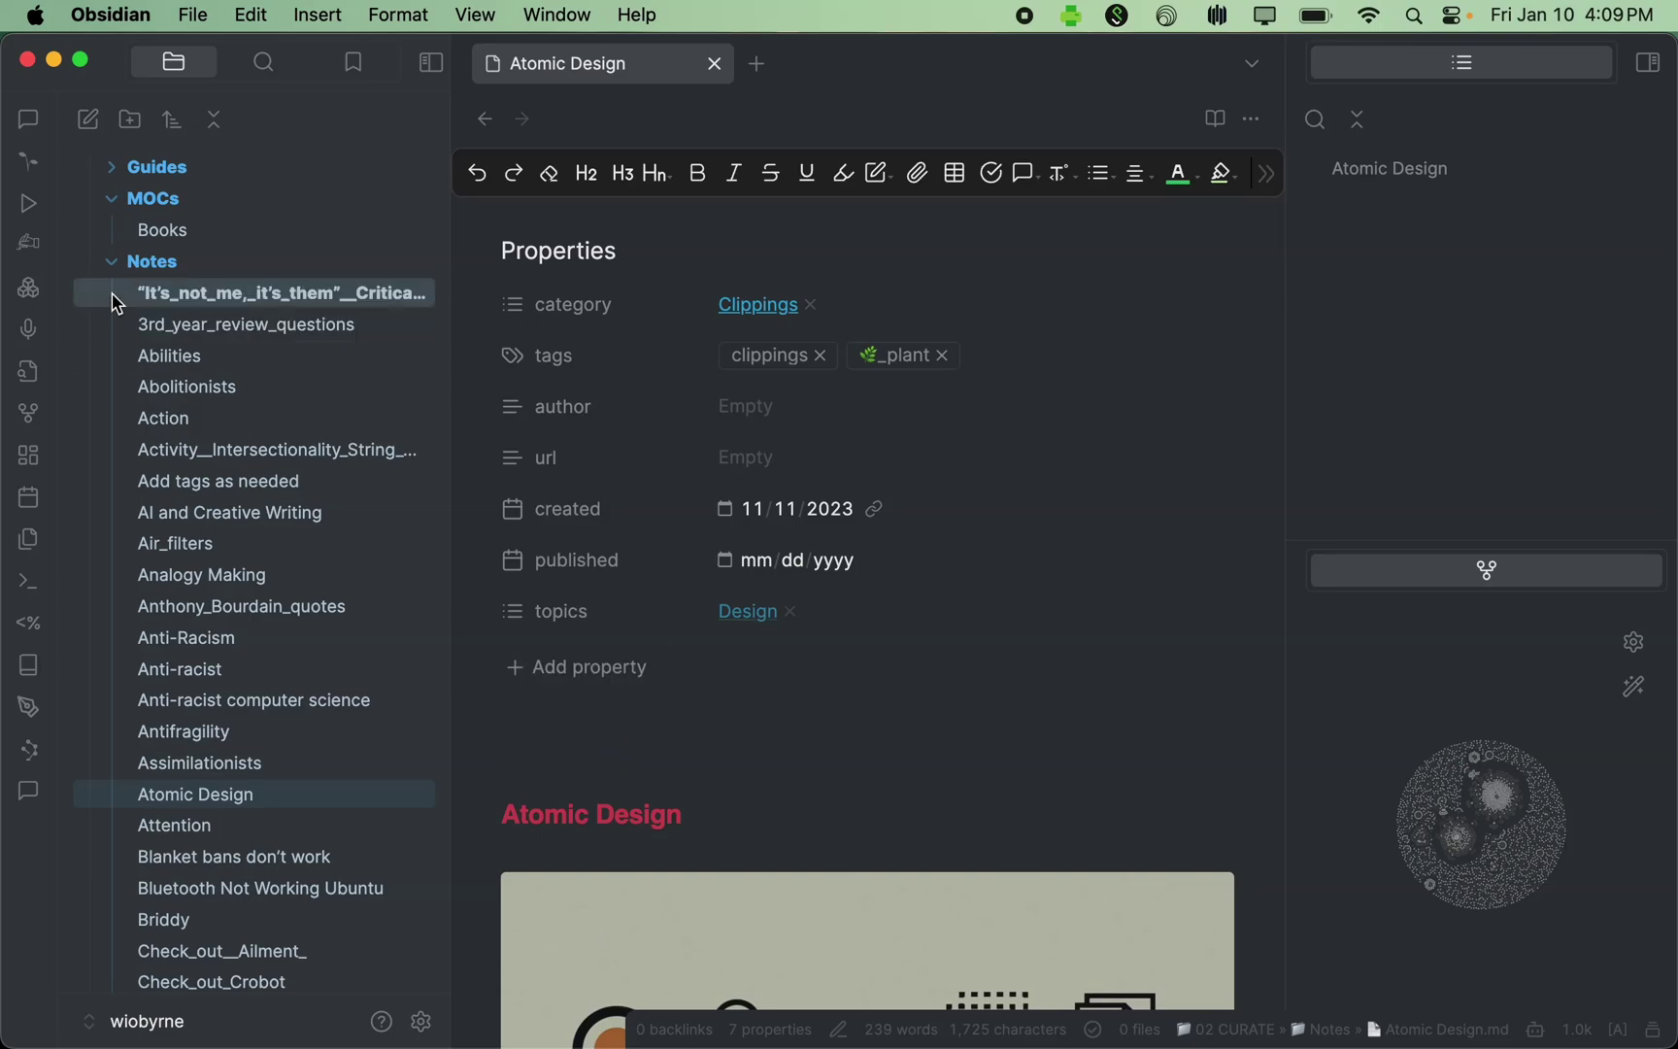
click(115, 263)
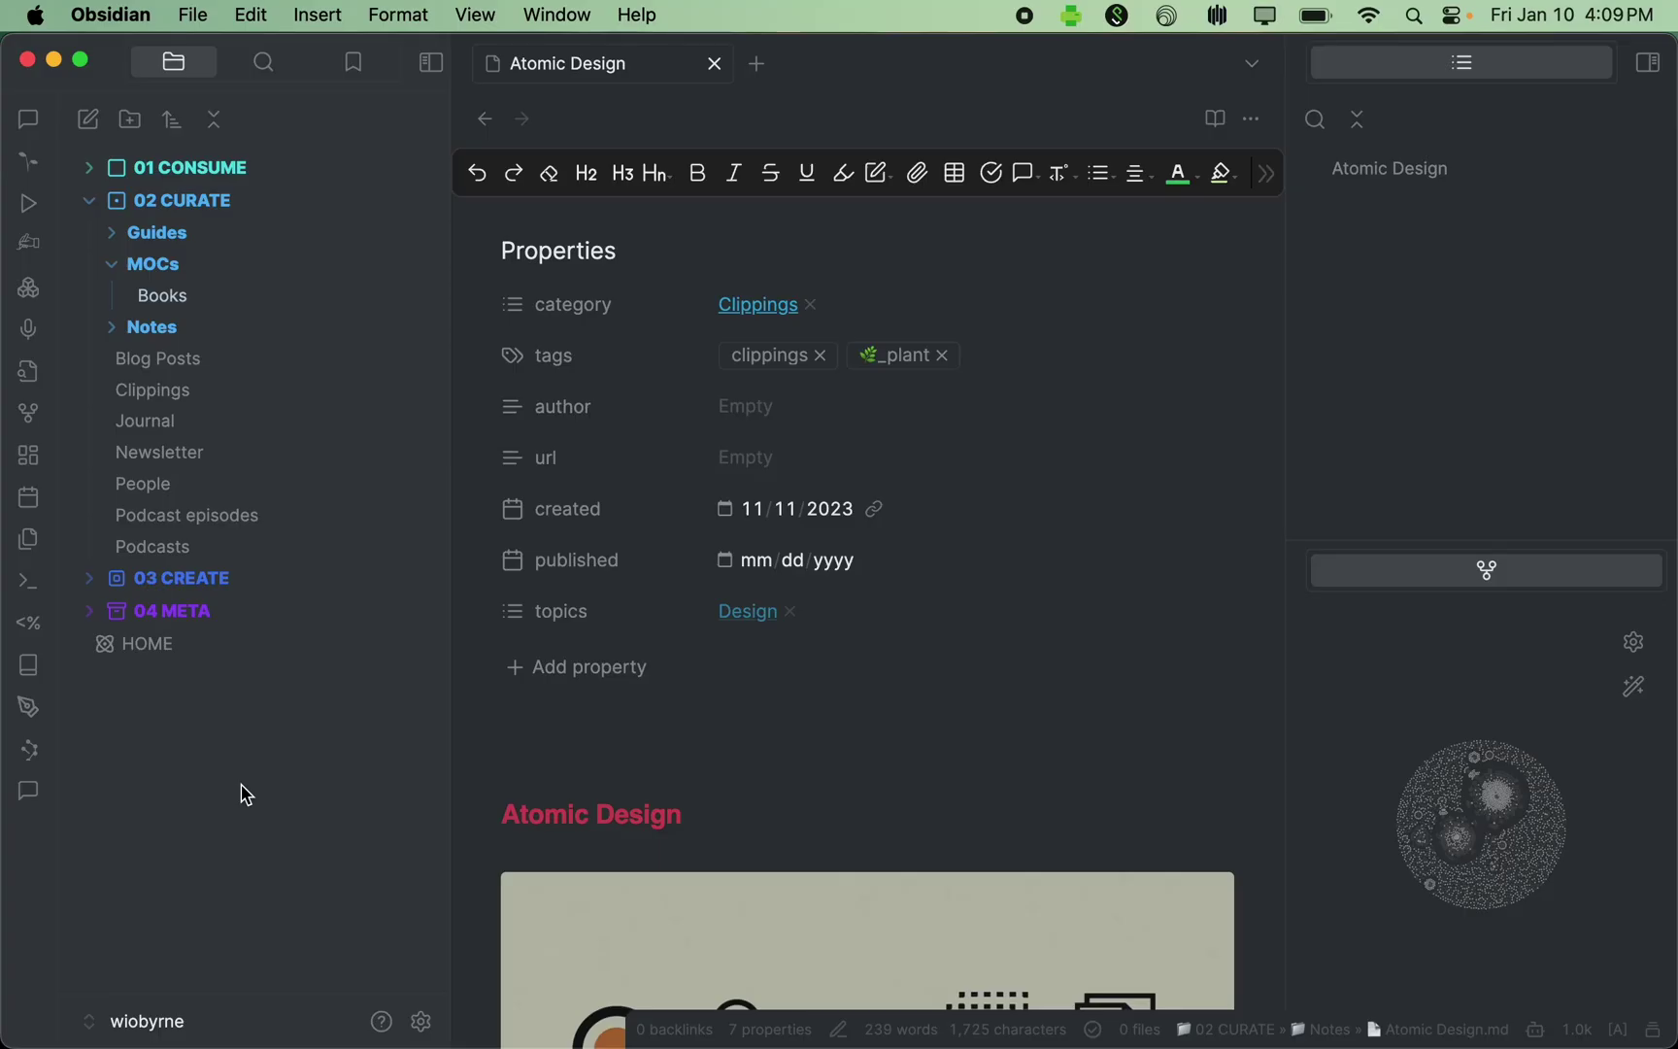
Step: Open the Books map-of-content note from MOCs and show it in reading view
click(116, 268)
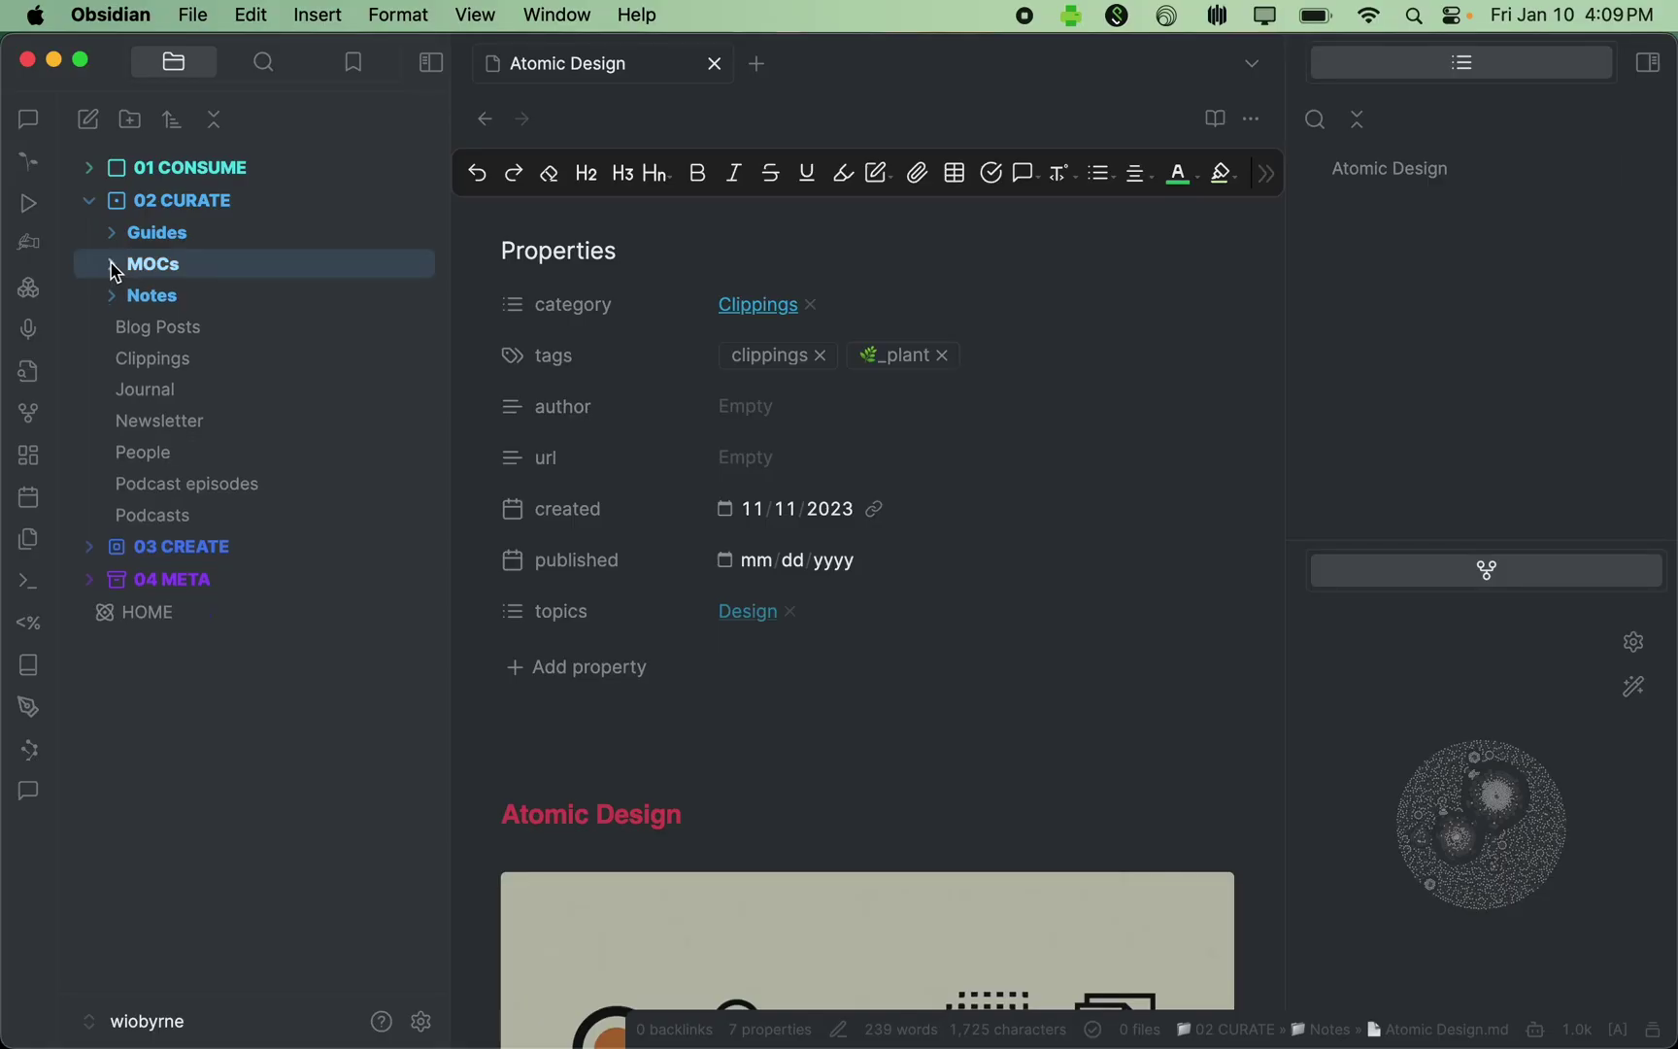
click(115, 270)
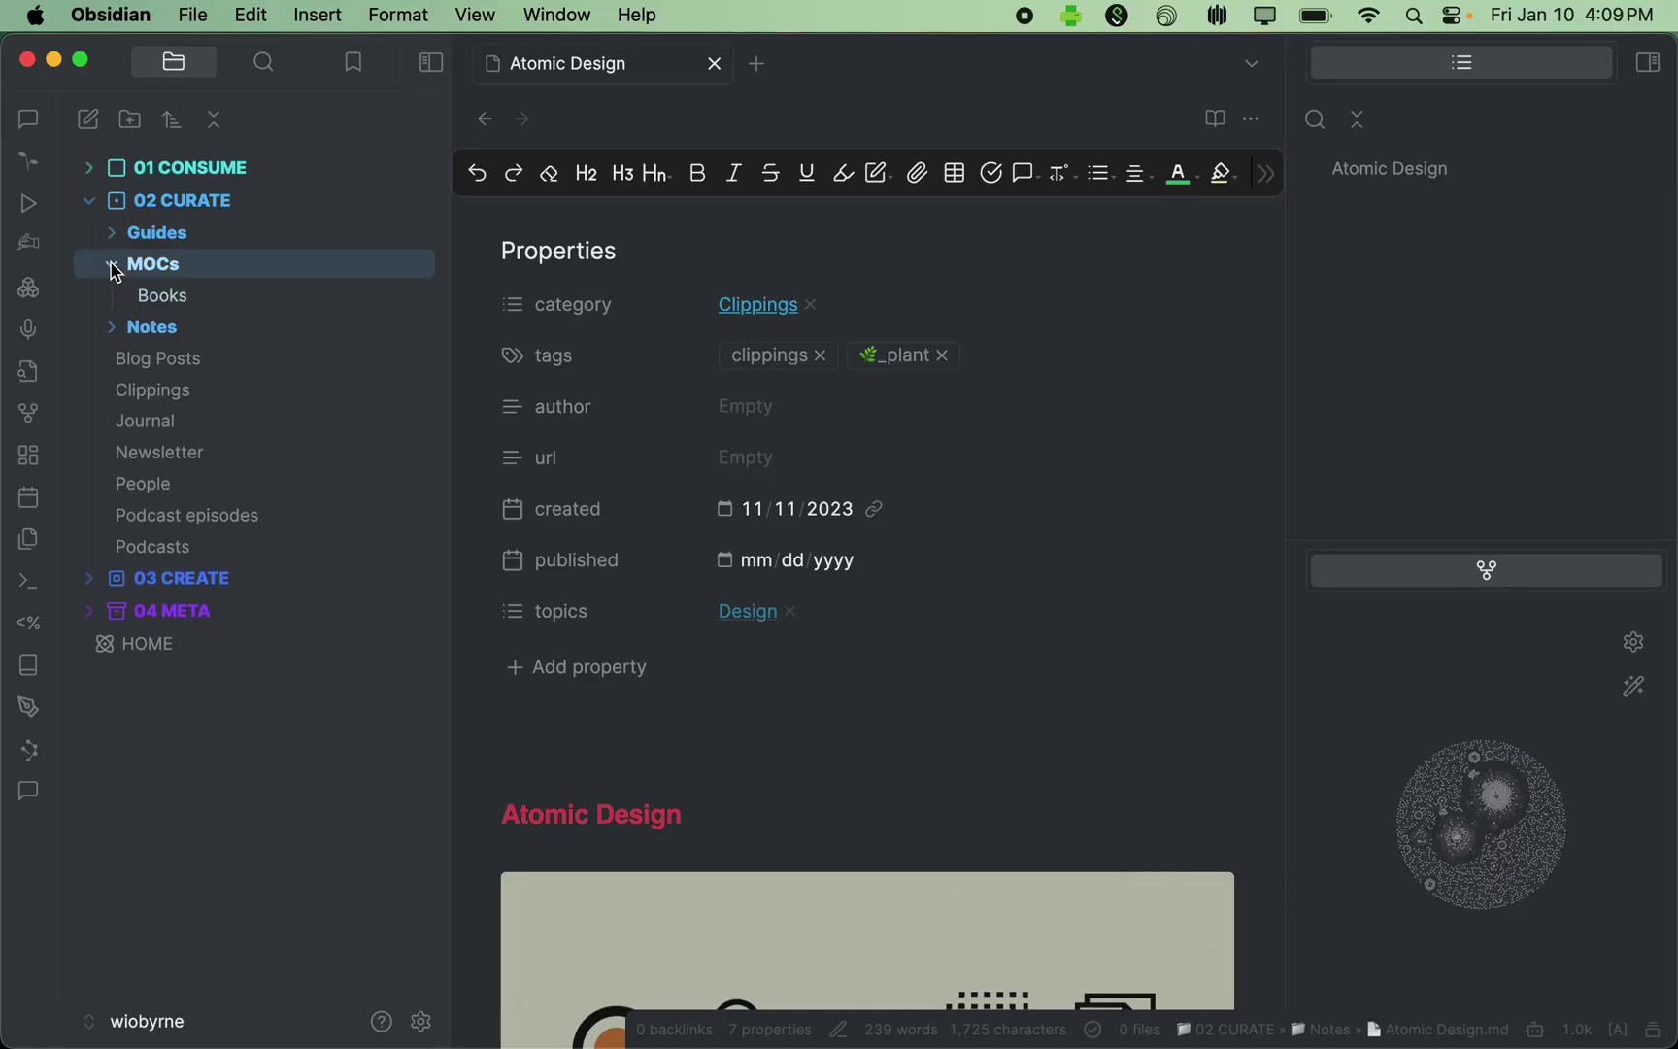
click(151, 293)
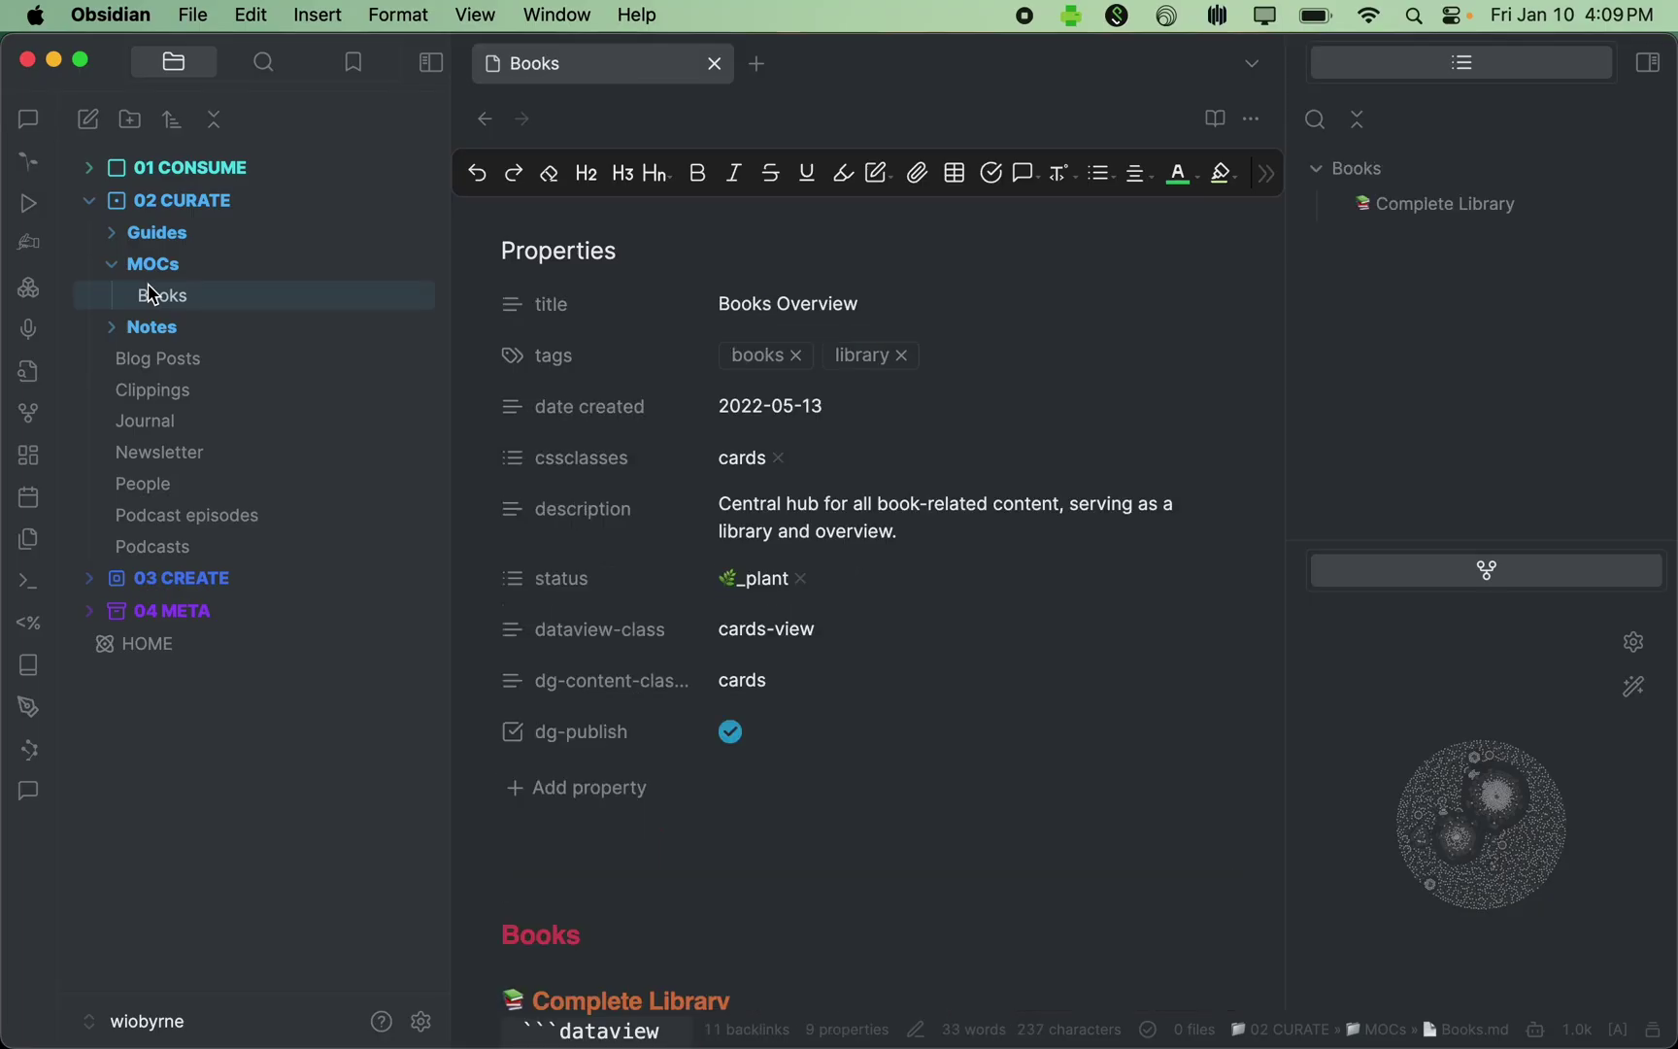
scroll(889, 800, down, 3)
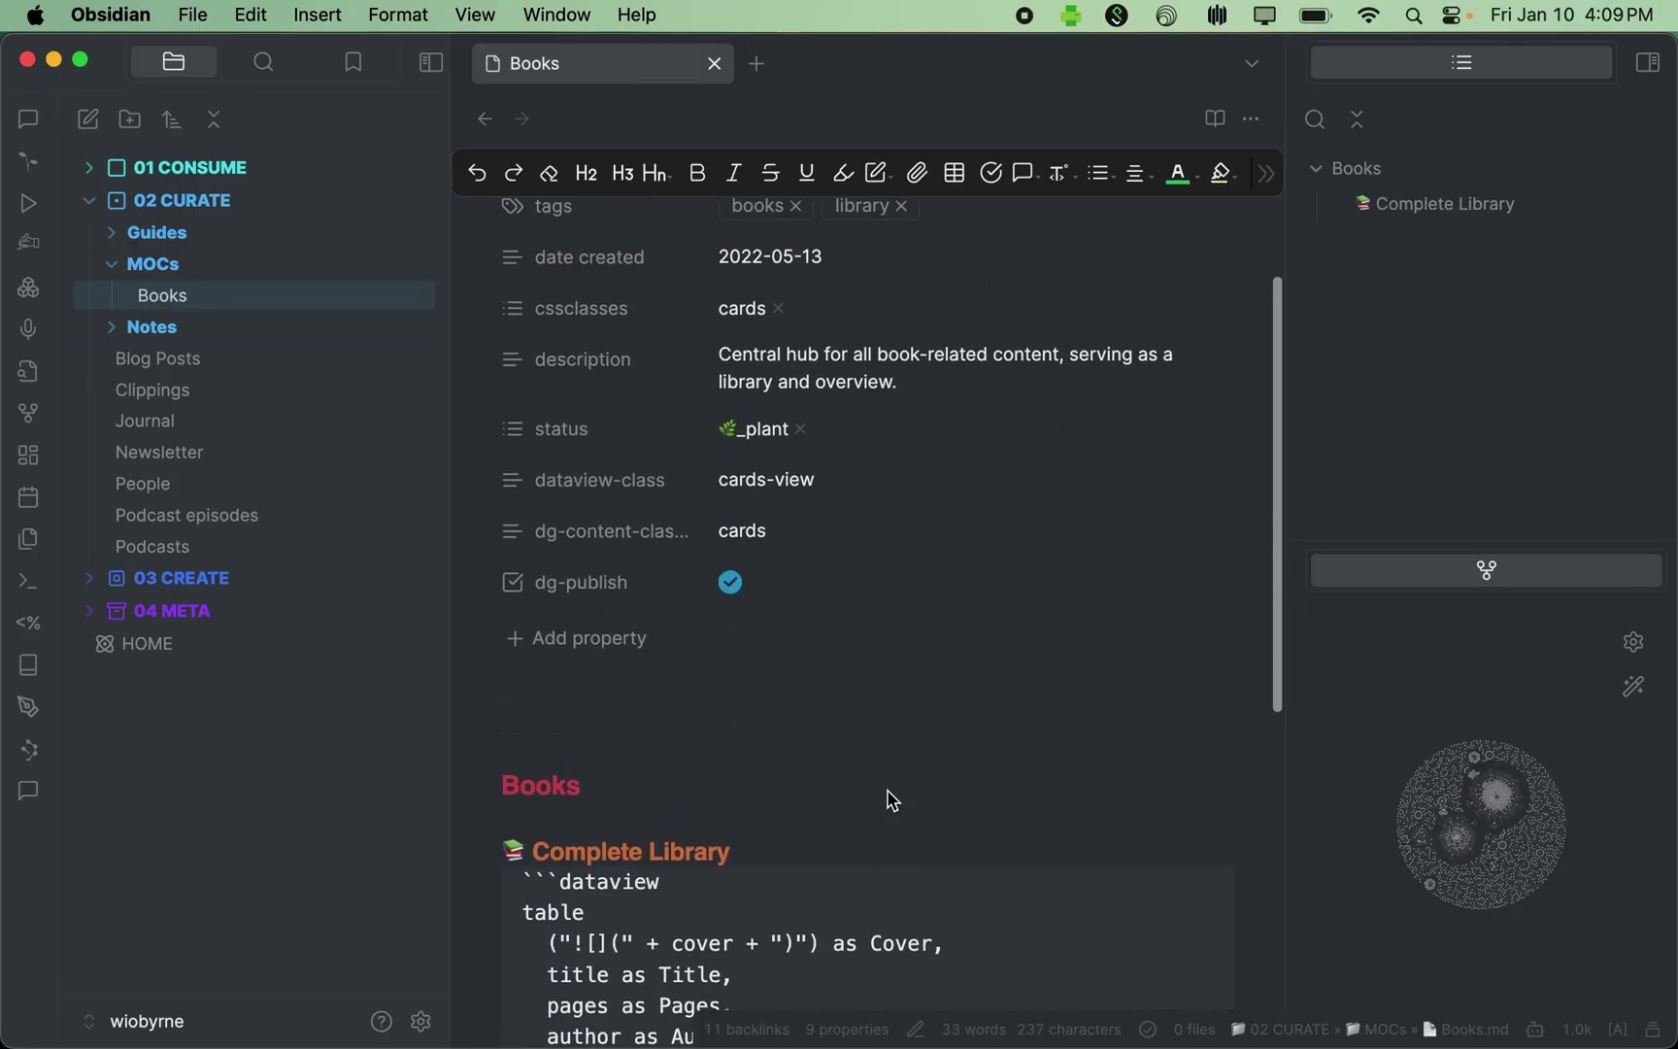
scroll(889, 799, up, 3)
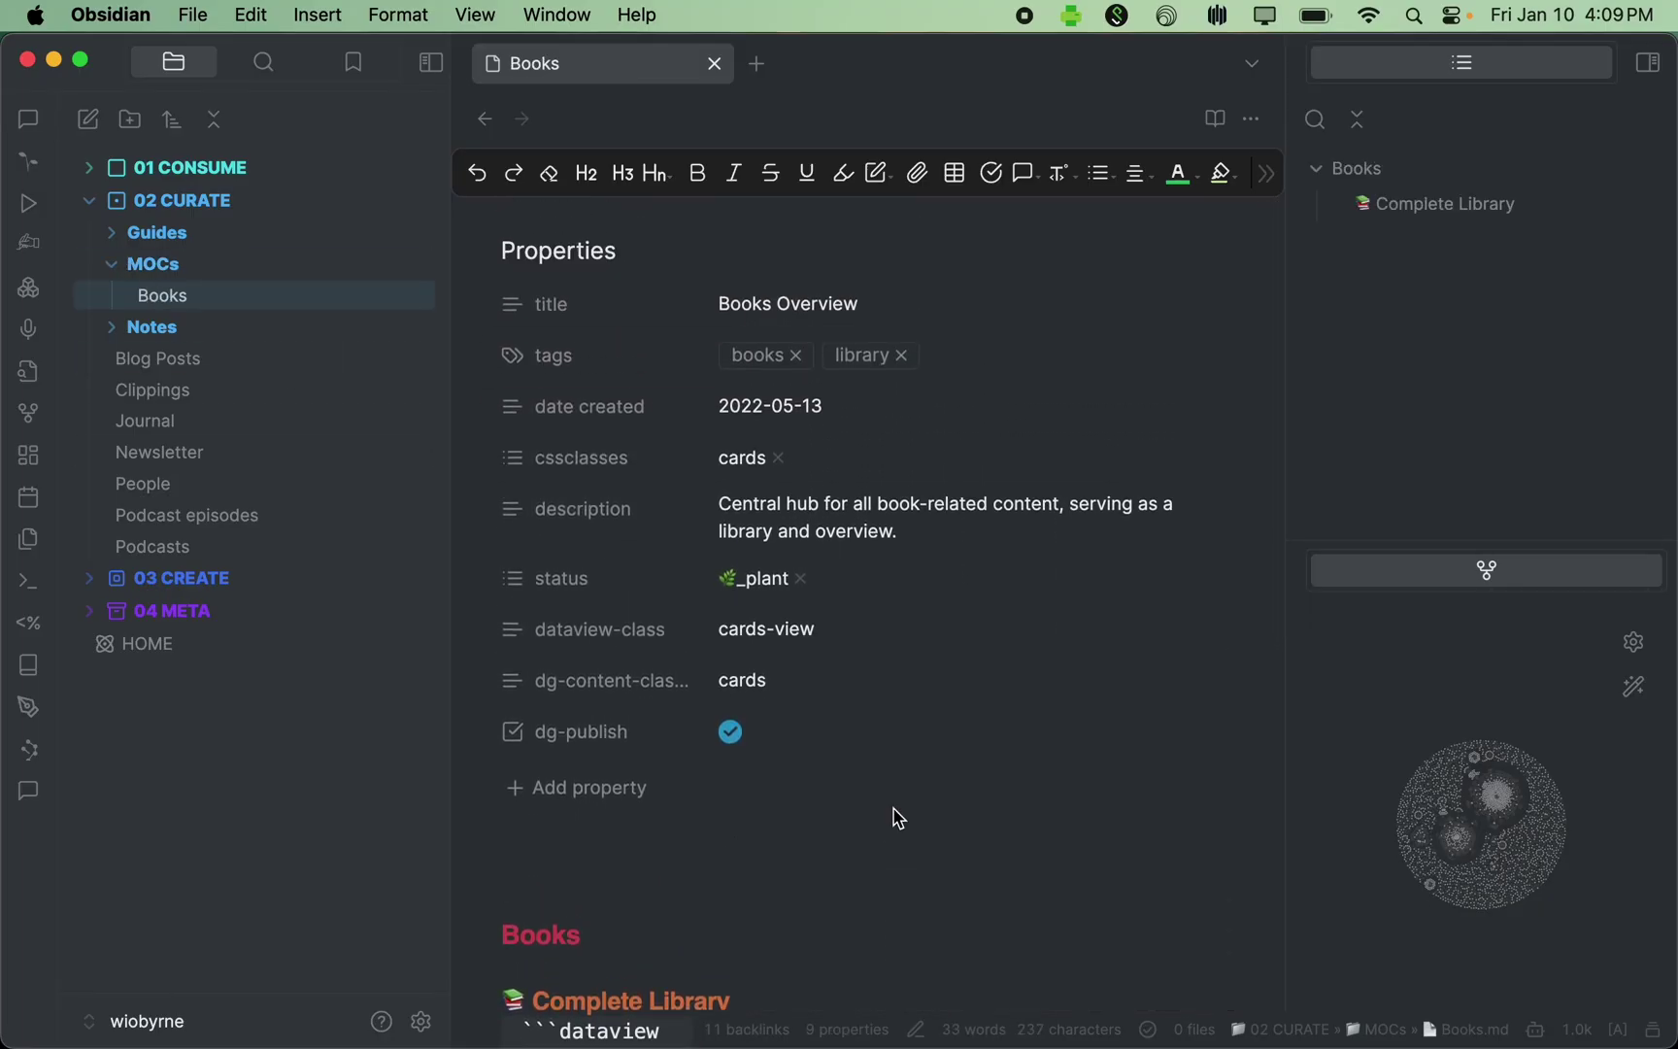
scroll(899, 819, down, 5)
key(super+e)
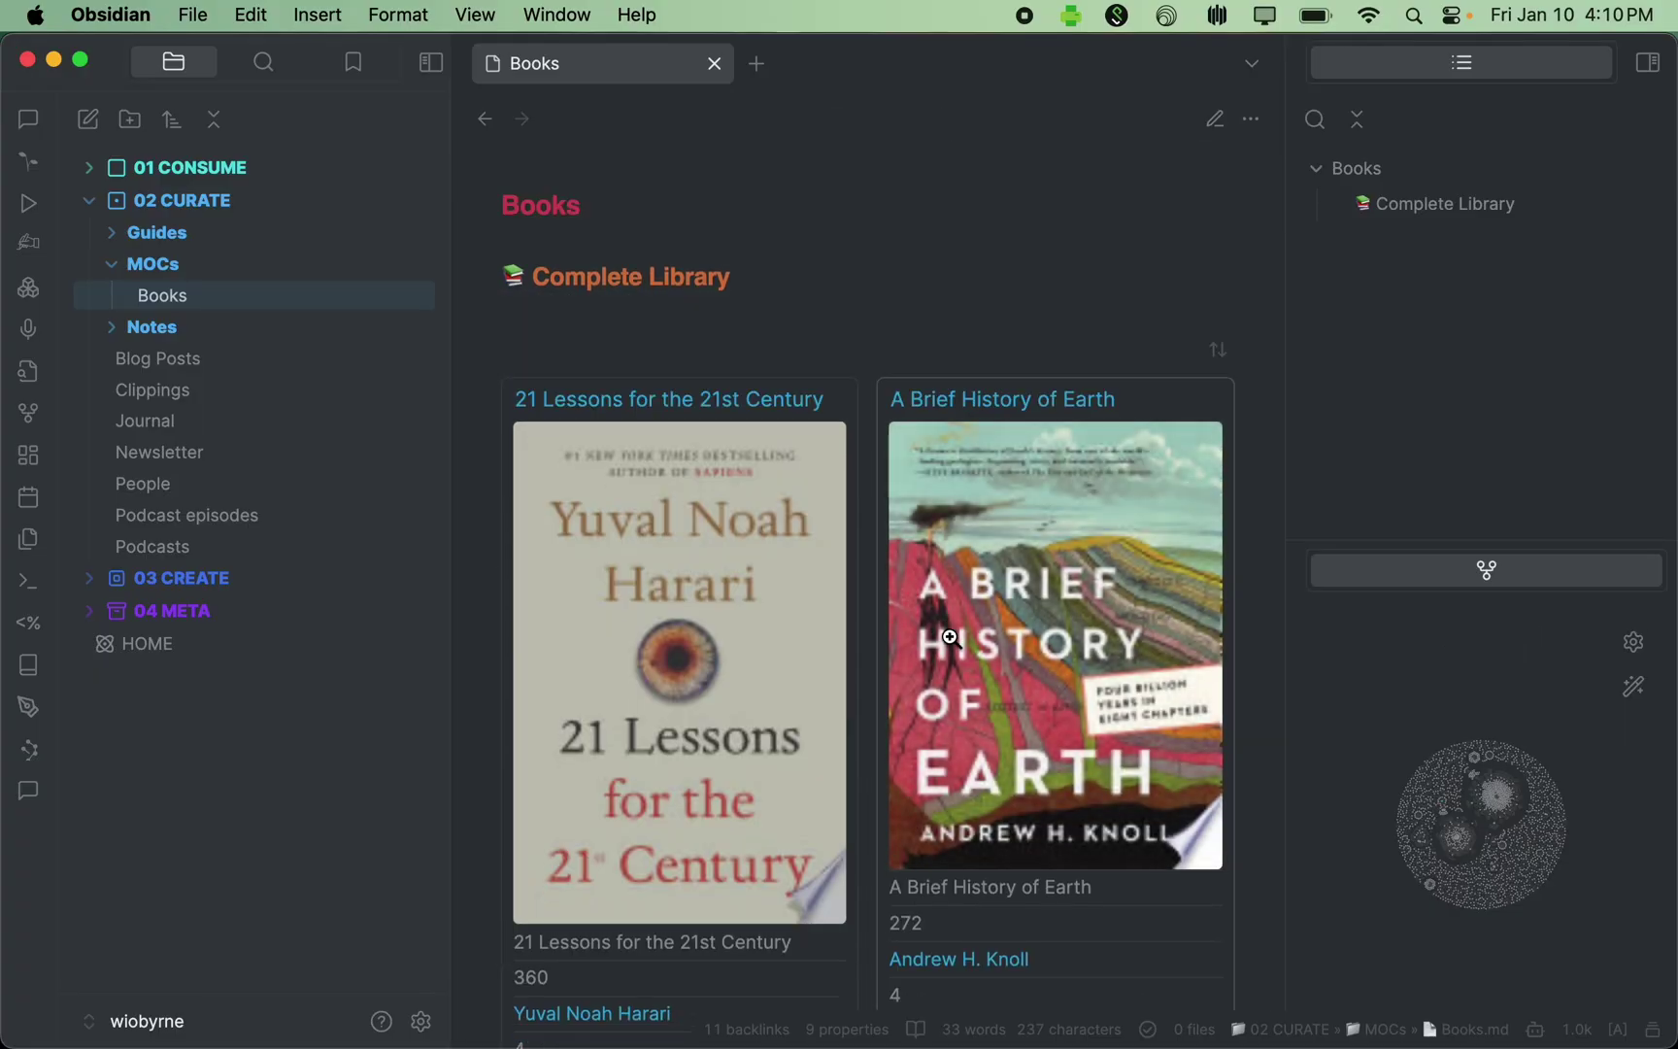
scroll(948, 637, up, 10)
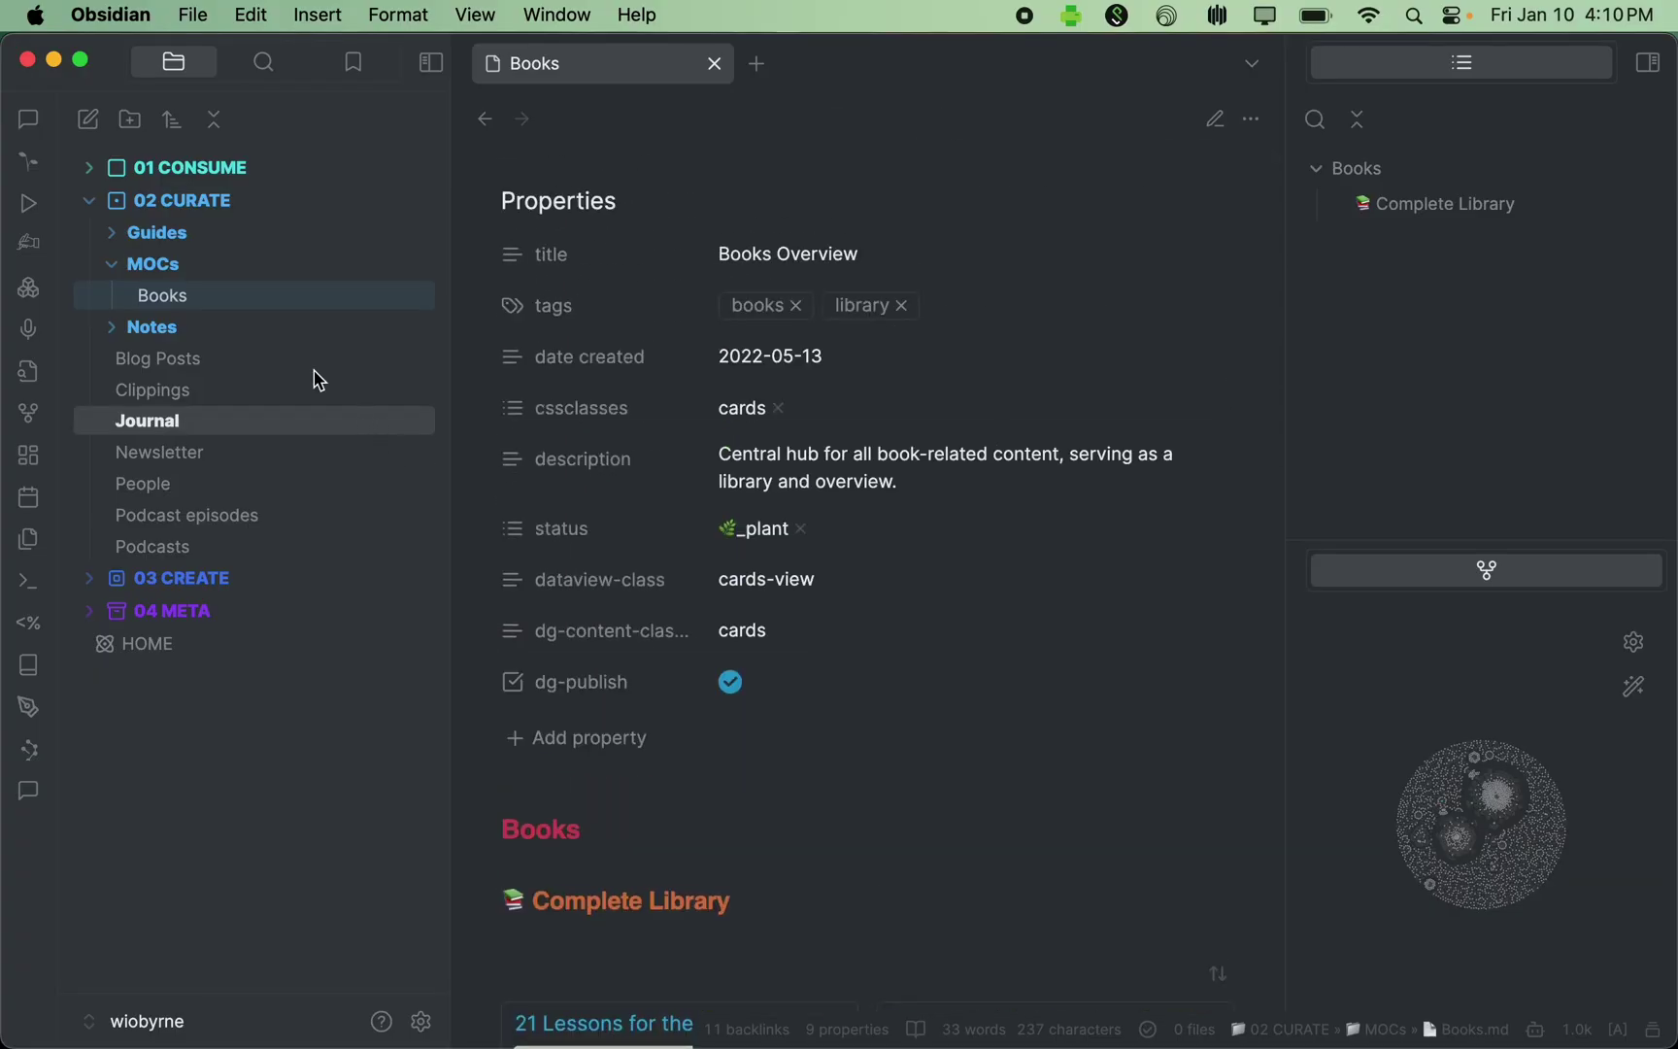
Step: Briefly expand 01 CONSUME's Books folder, then scroll through the Complete Library book cover cards
click(208, 175)
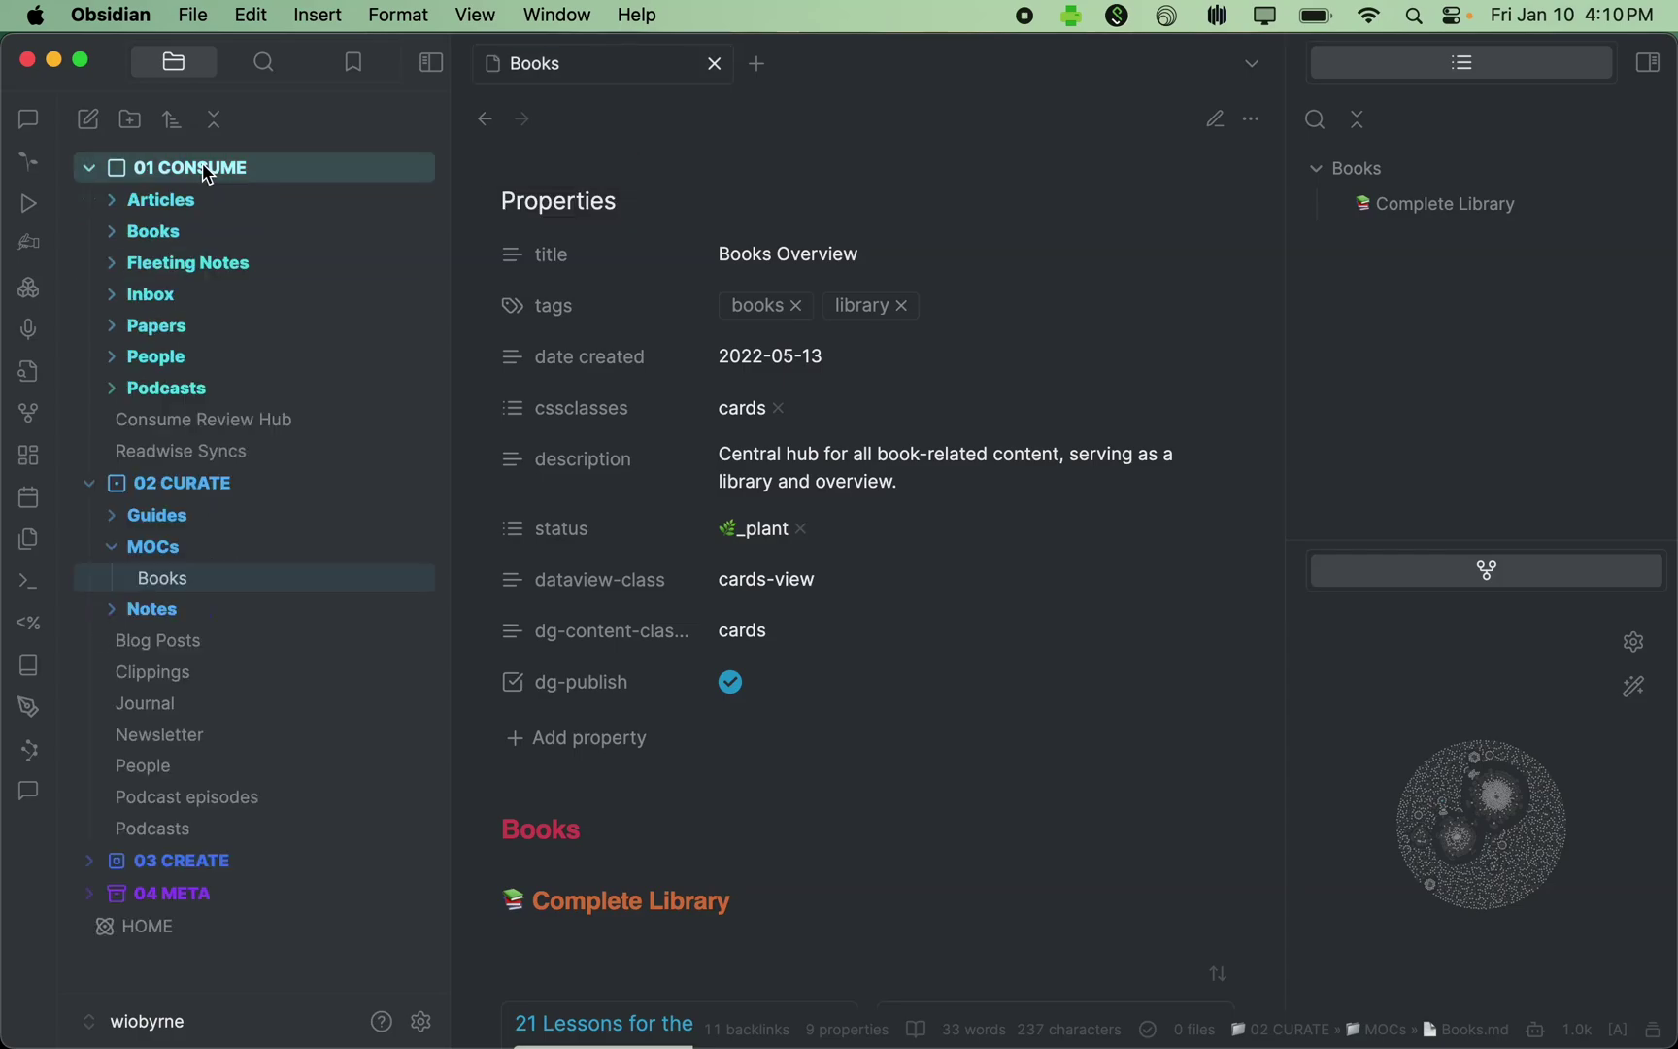
click(152, 229)
scroll(186, 457, down, 15)
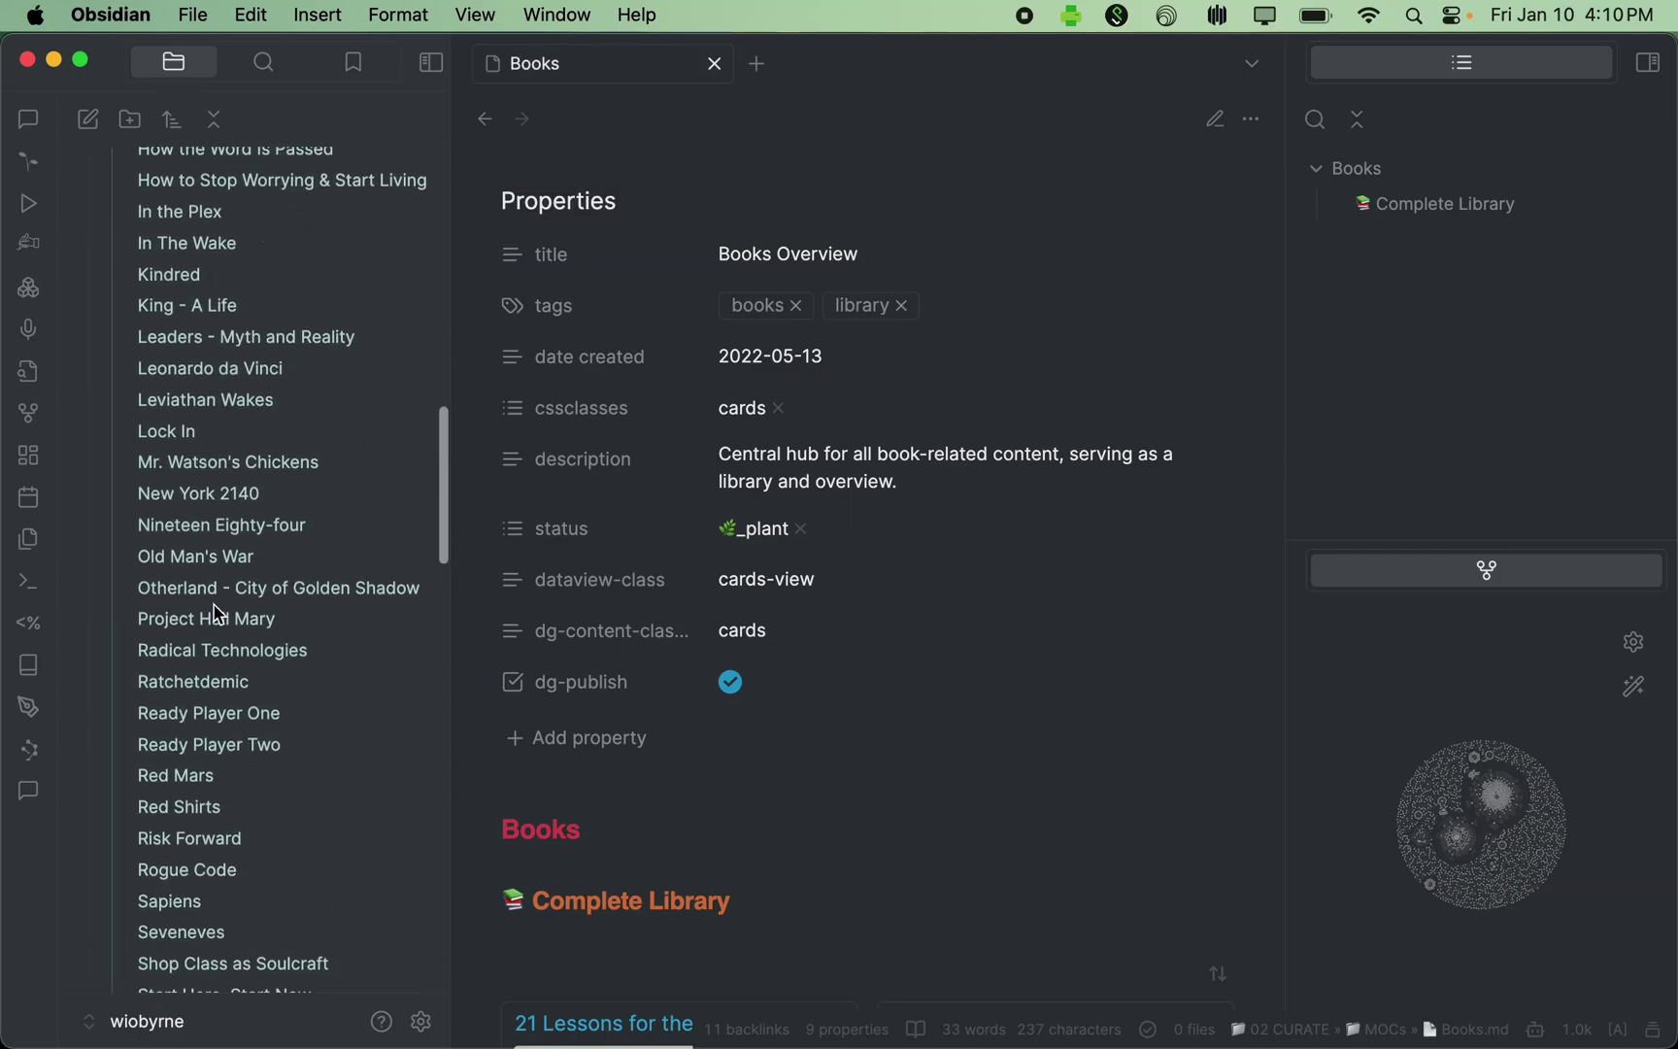
scroll(187, 617, up, 6)
scroll(221, 614, up, 10)
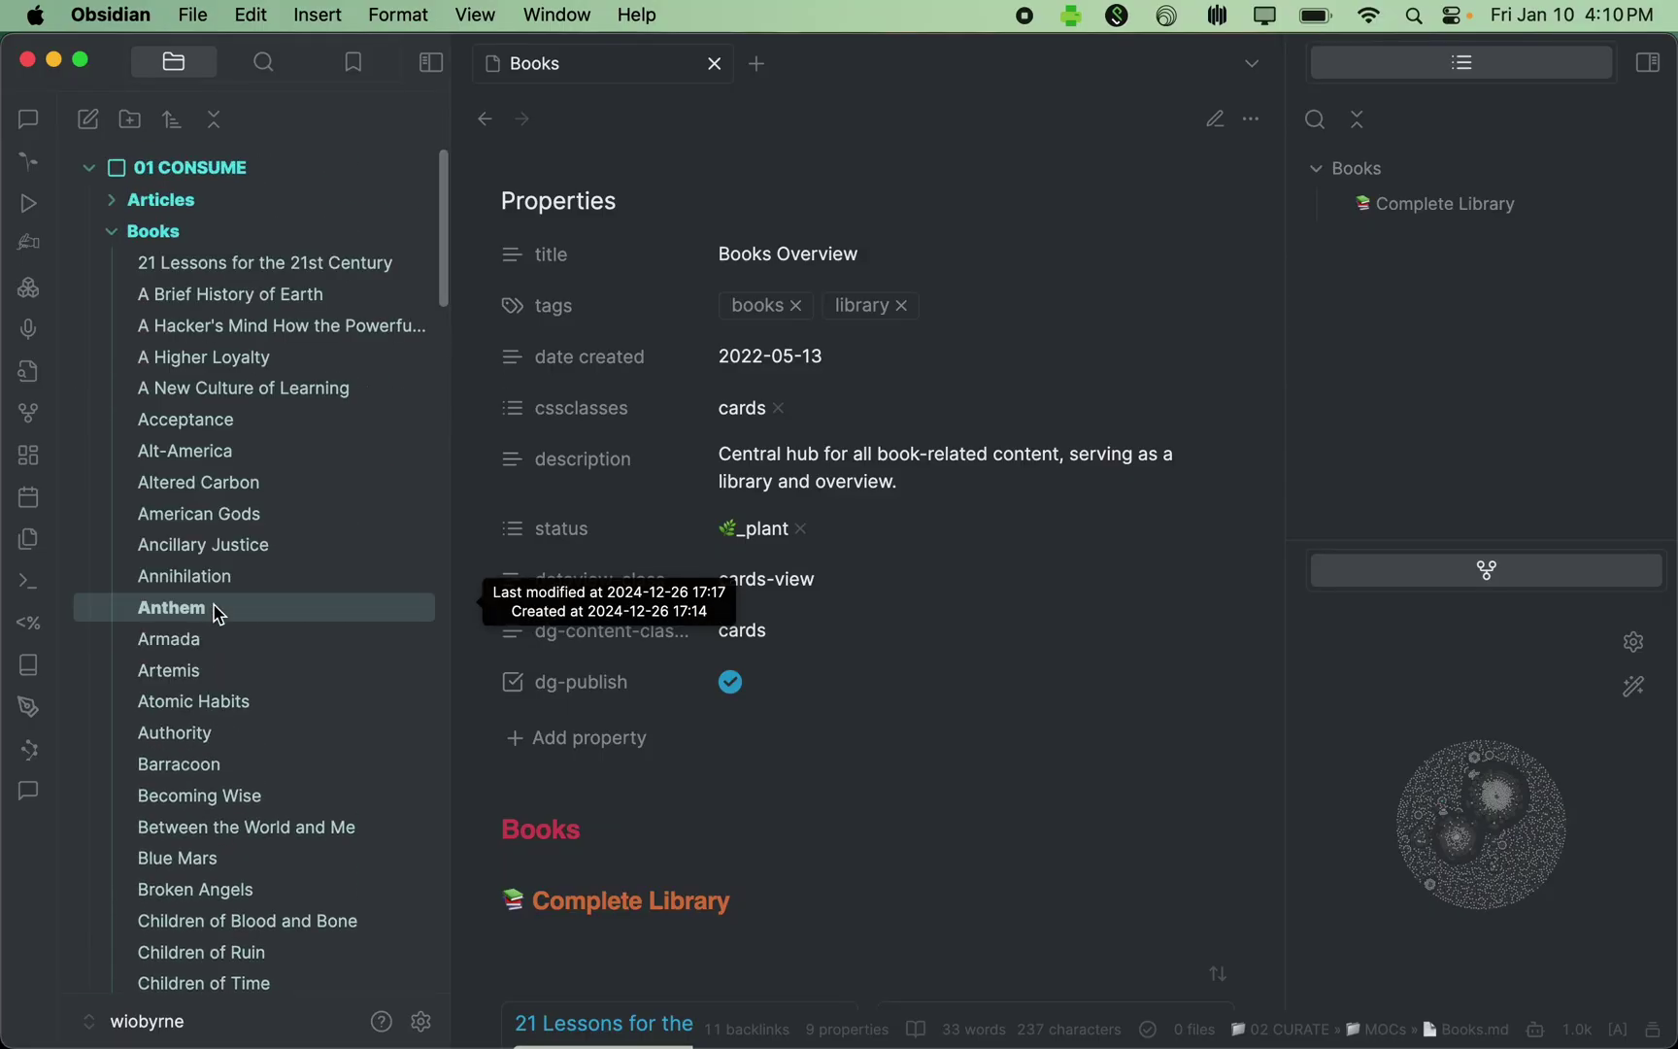
click(114, 237)
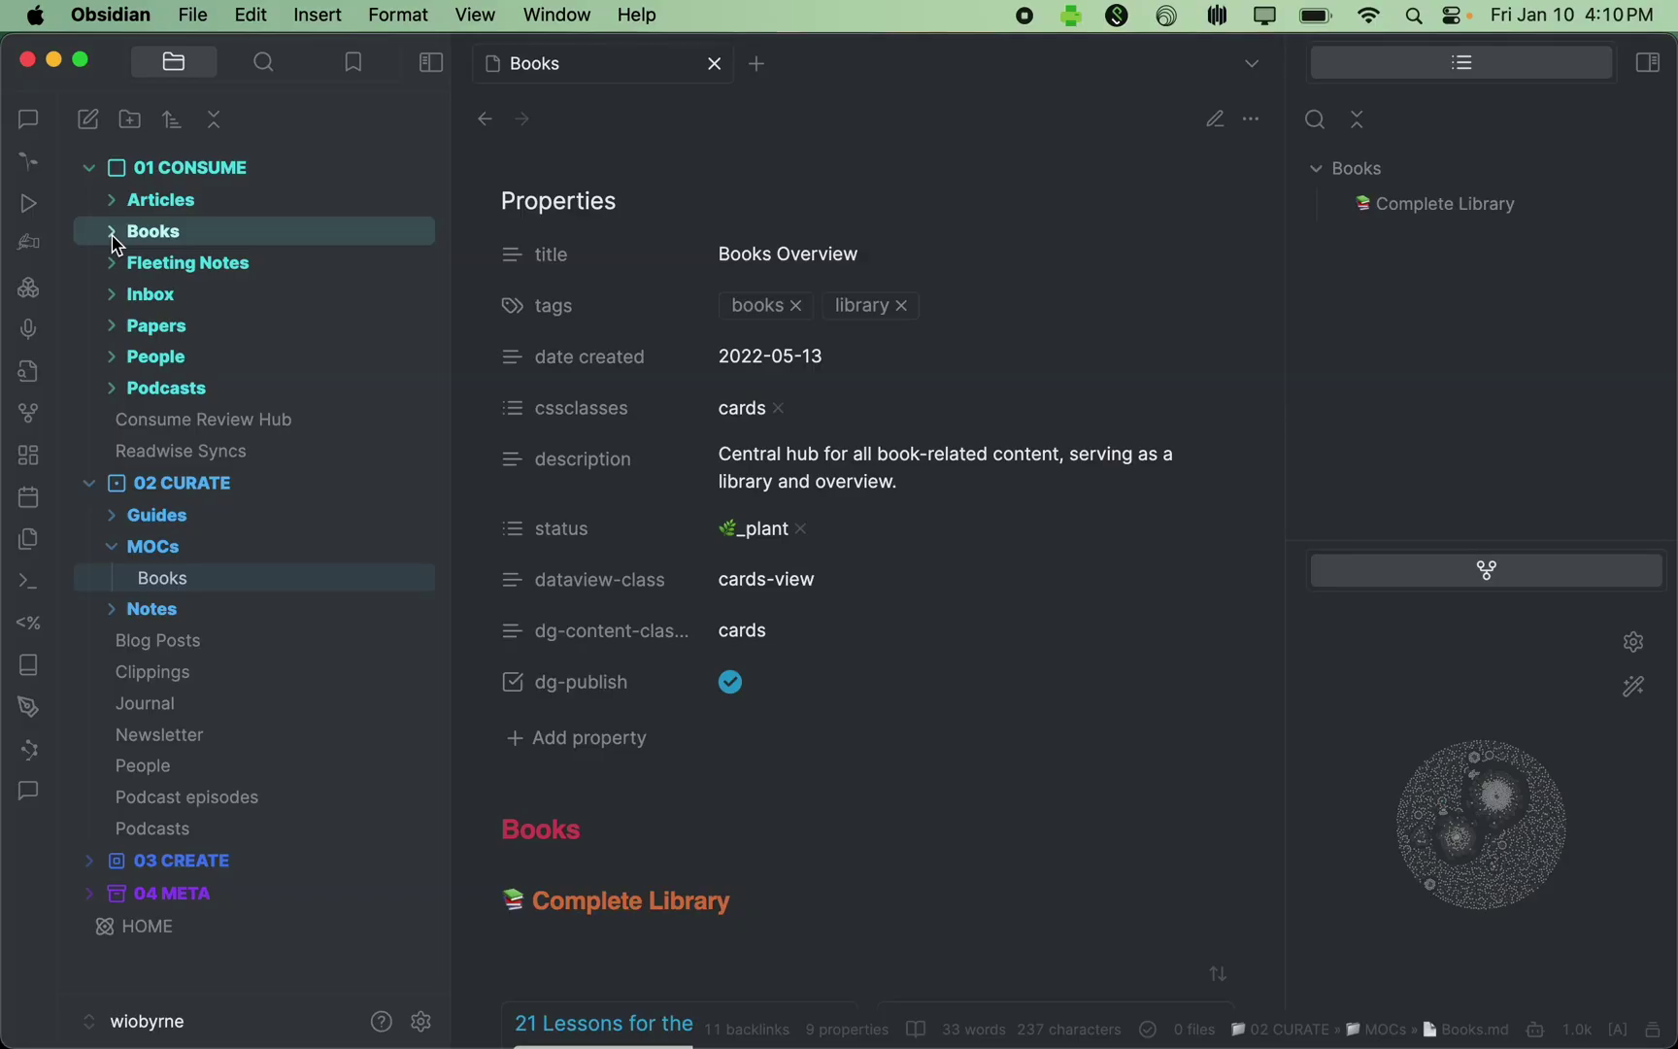
click(216, 587)
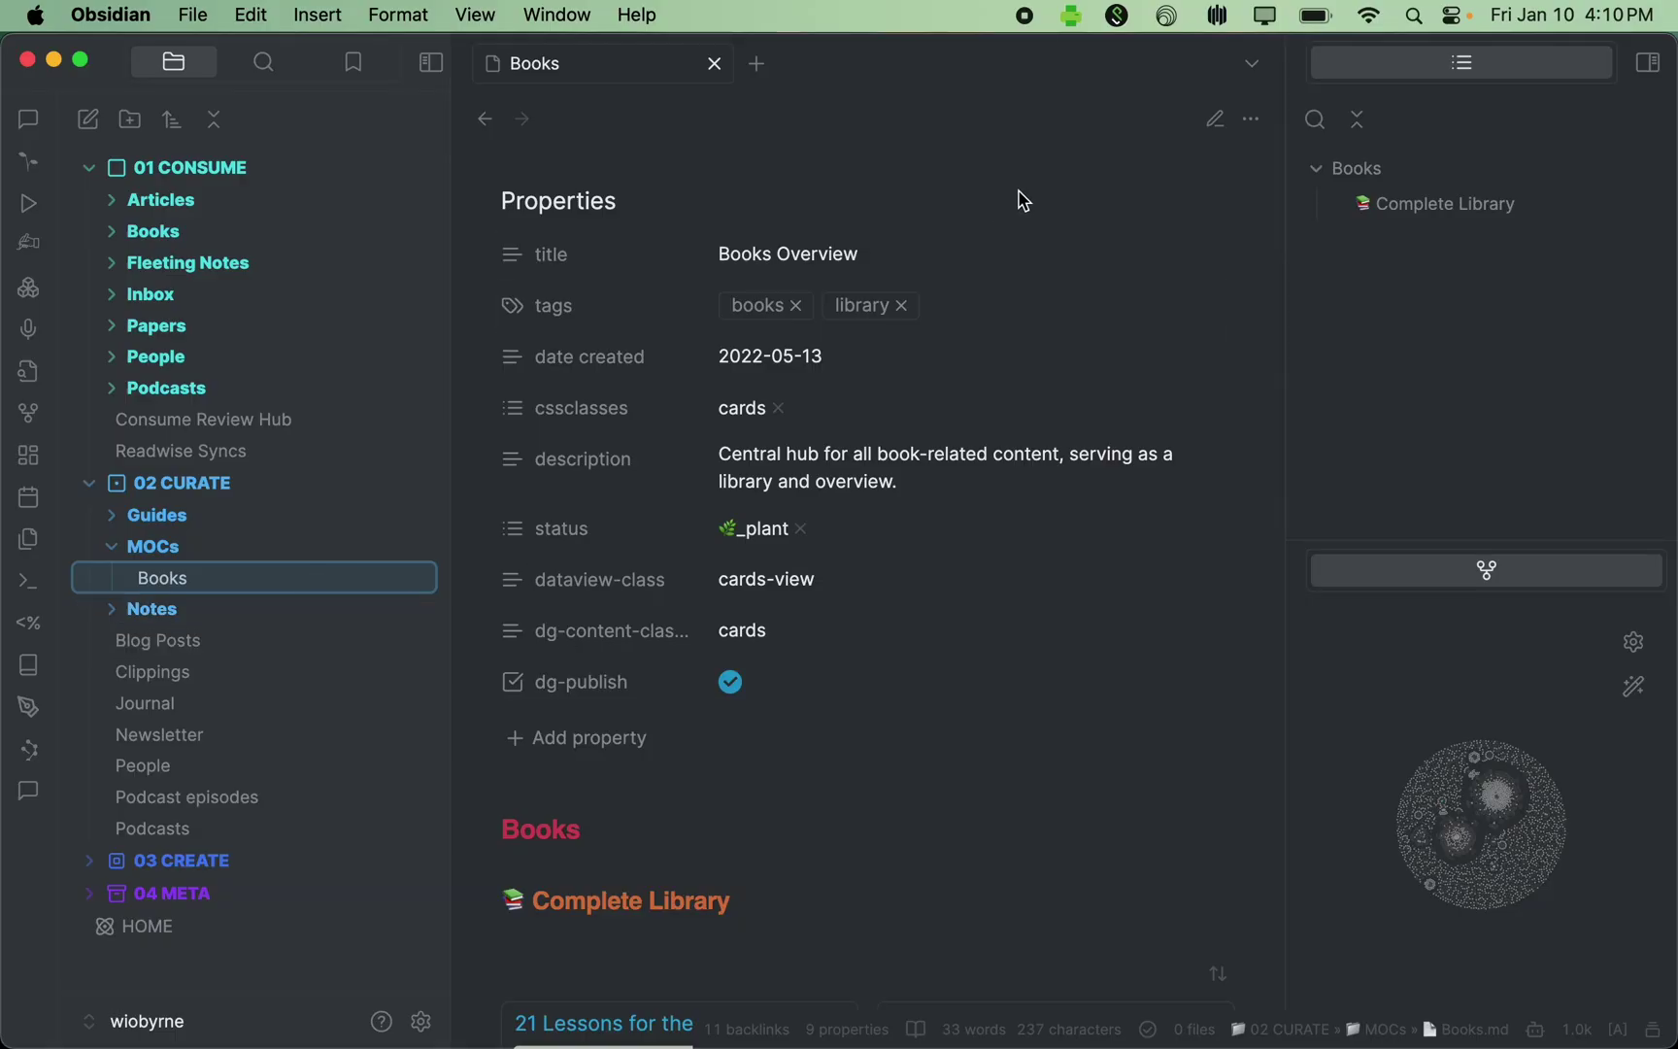
scroll(1020, 201, down, 1)
scroll(1019, 201, down, 15)
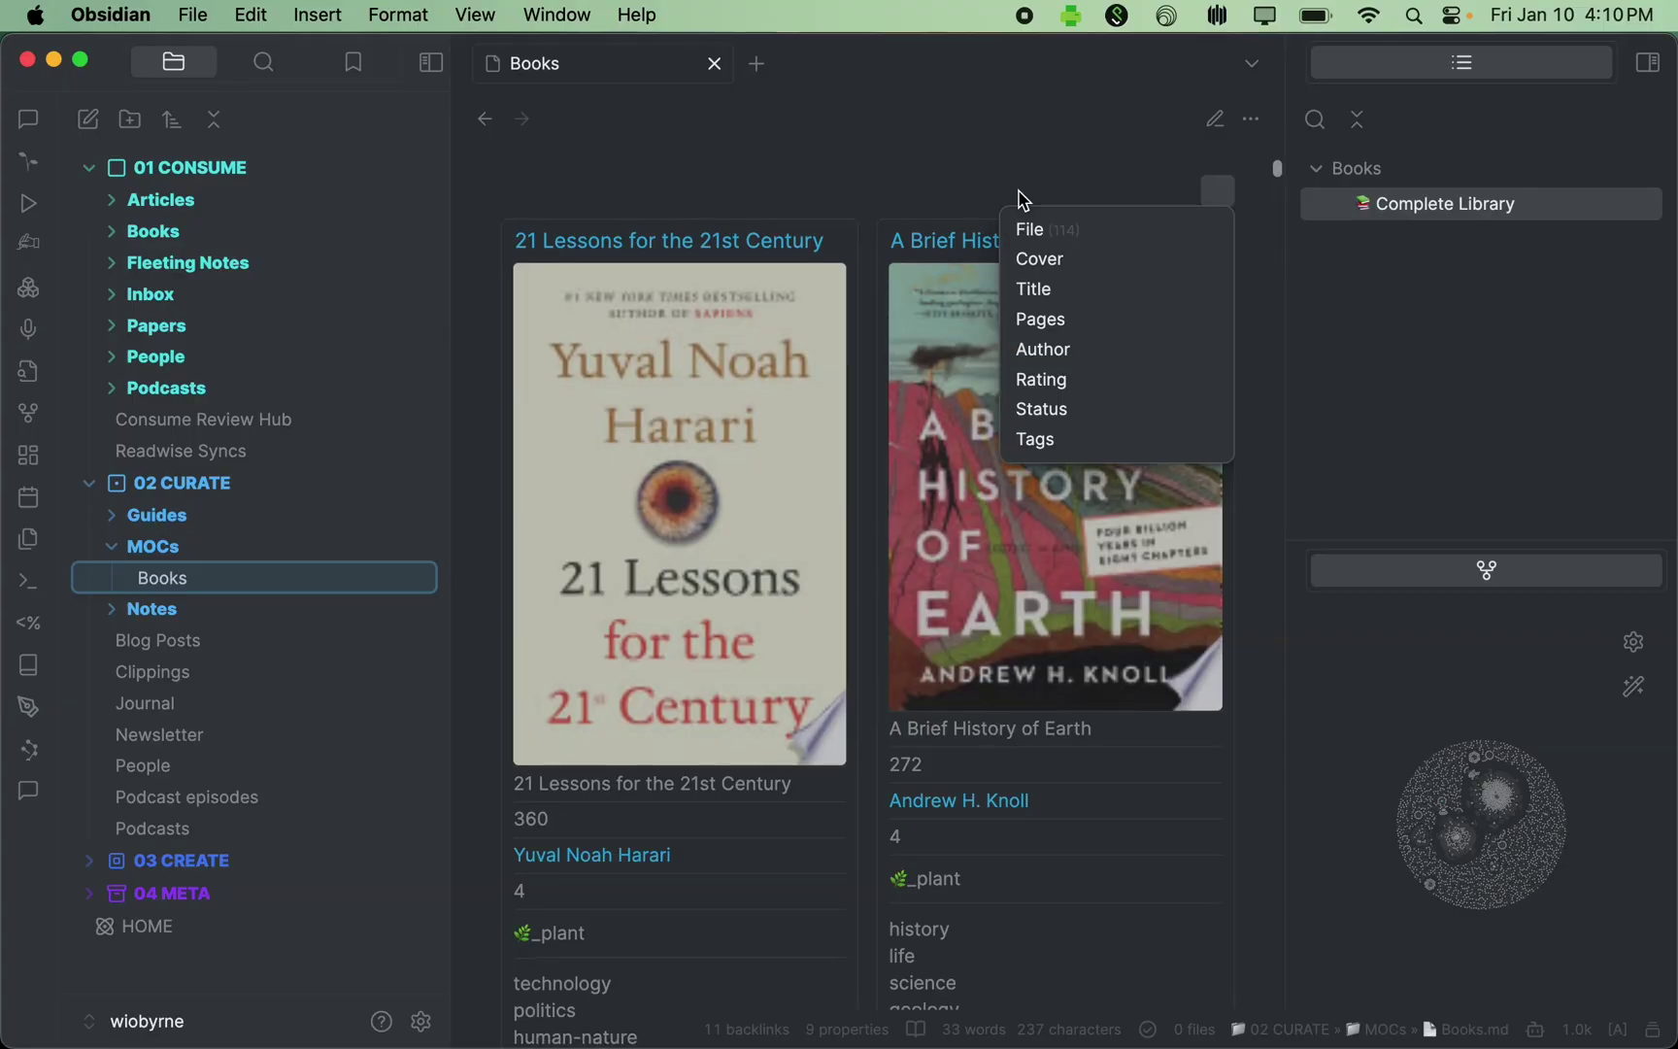
scroll(1018, 195, down, 8)
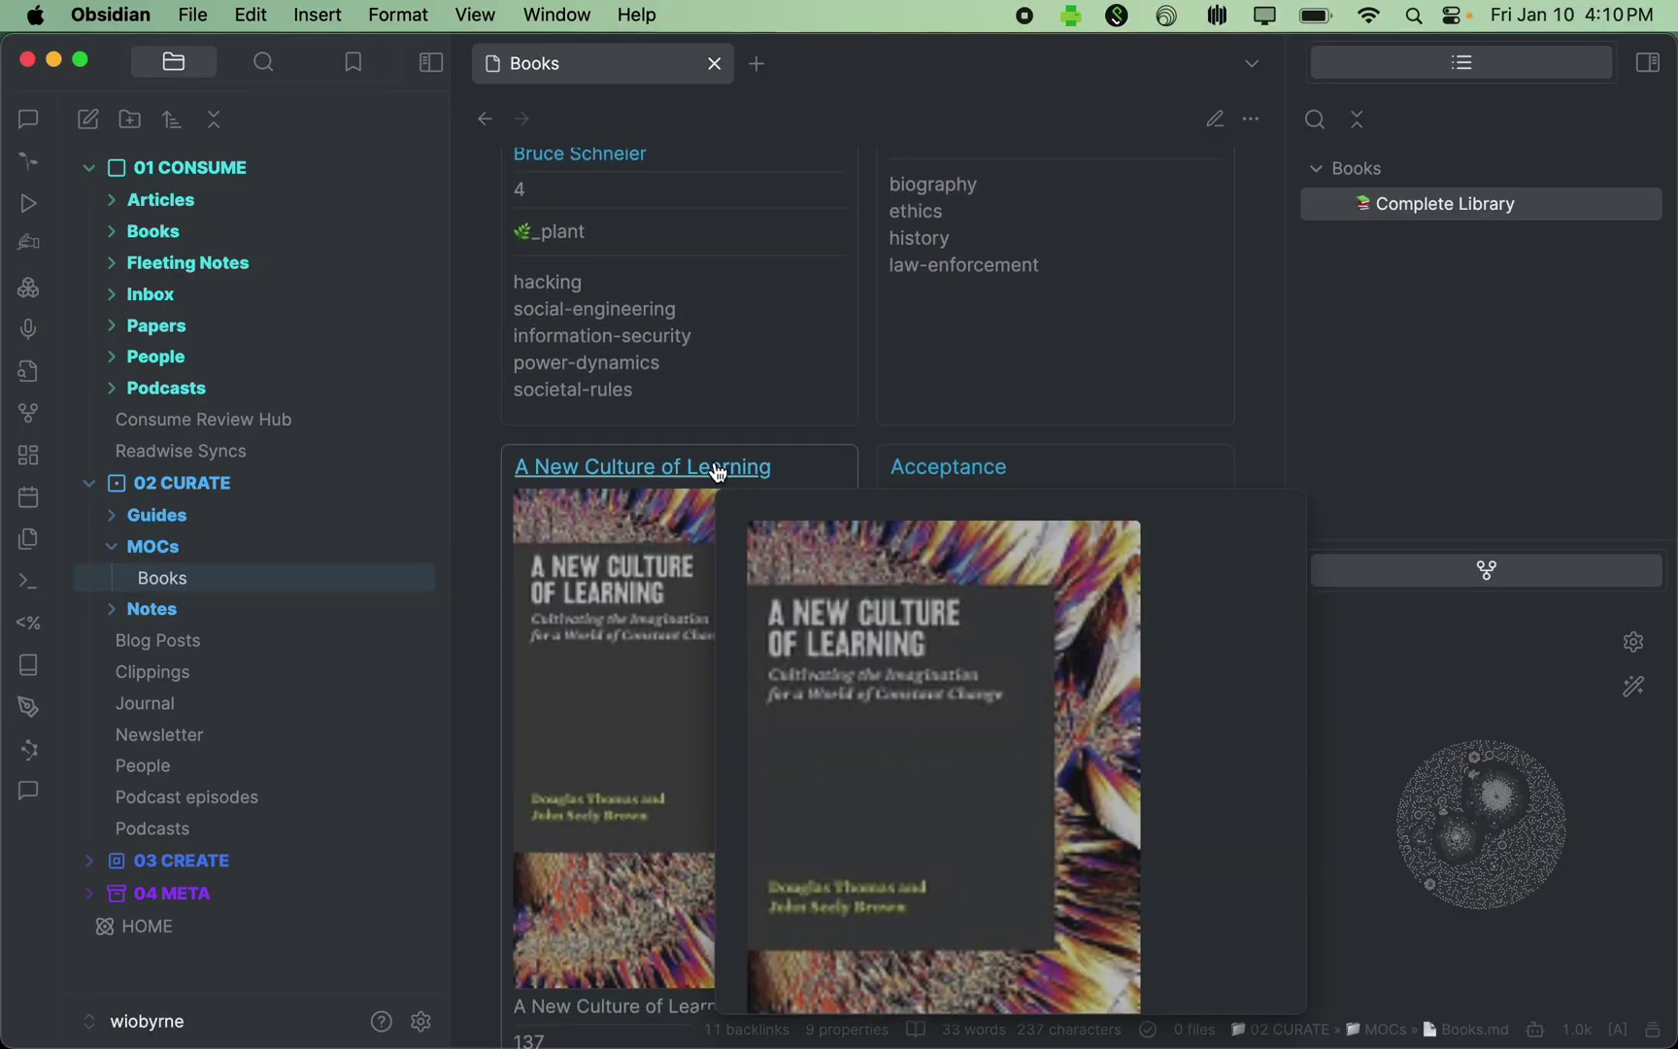
Step: Open the A New Culture of Learning book note and skim its summary sections
click(713, 470)
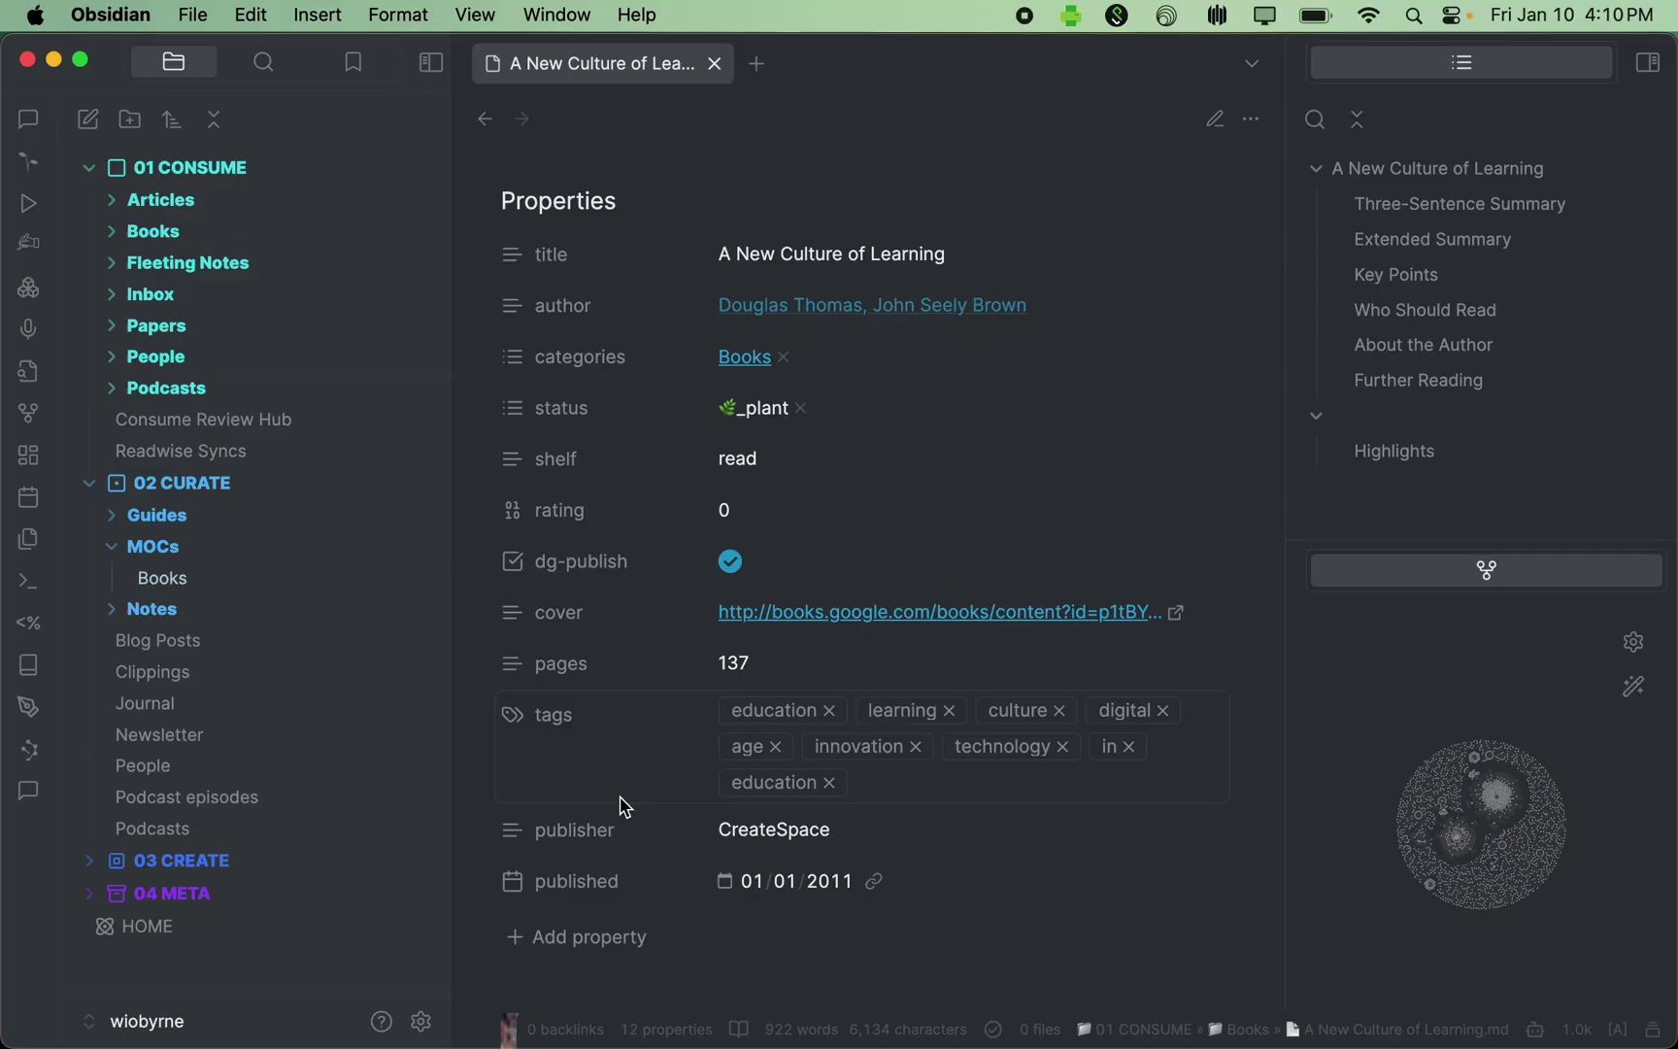
scroll(624, 806, down, 20)
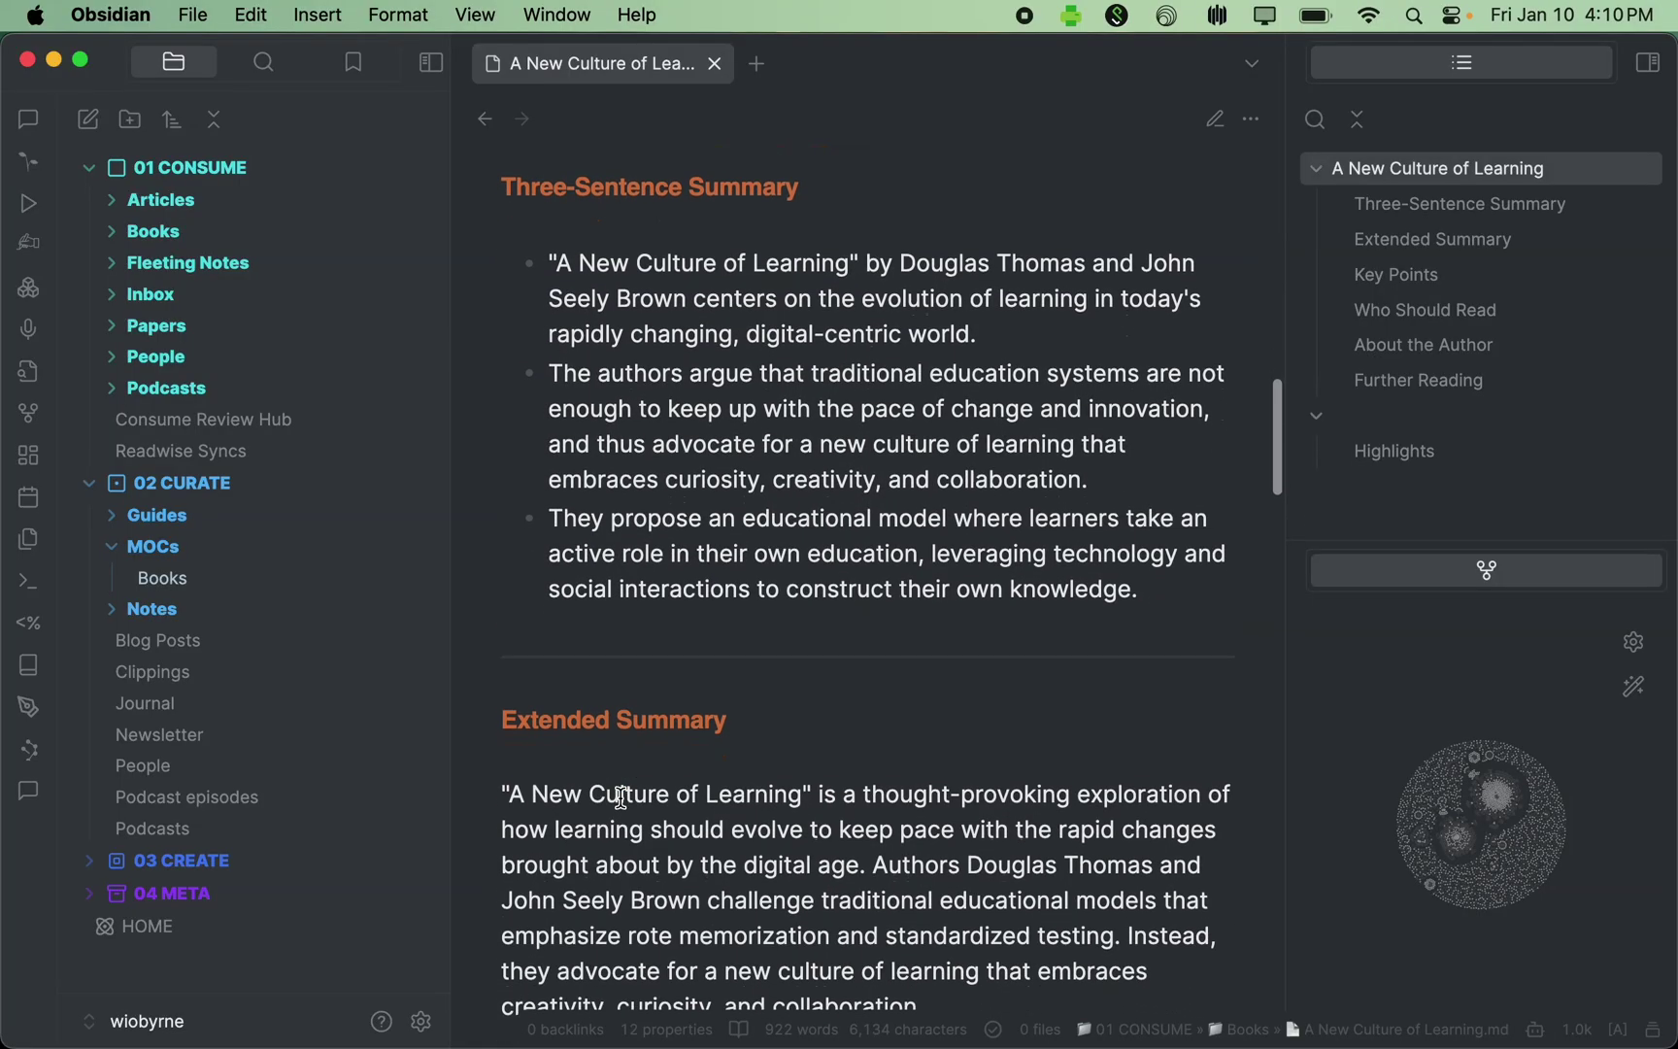
scroll(621, 798, up, 15)
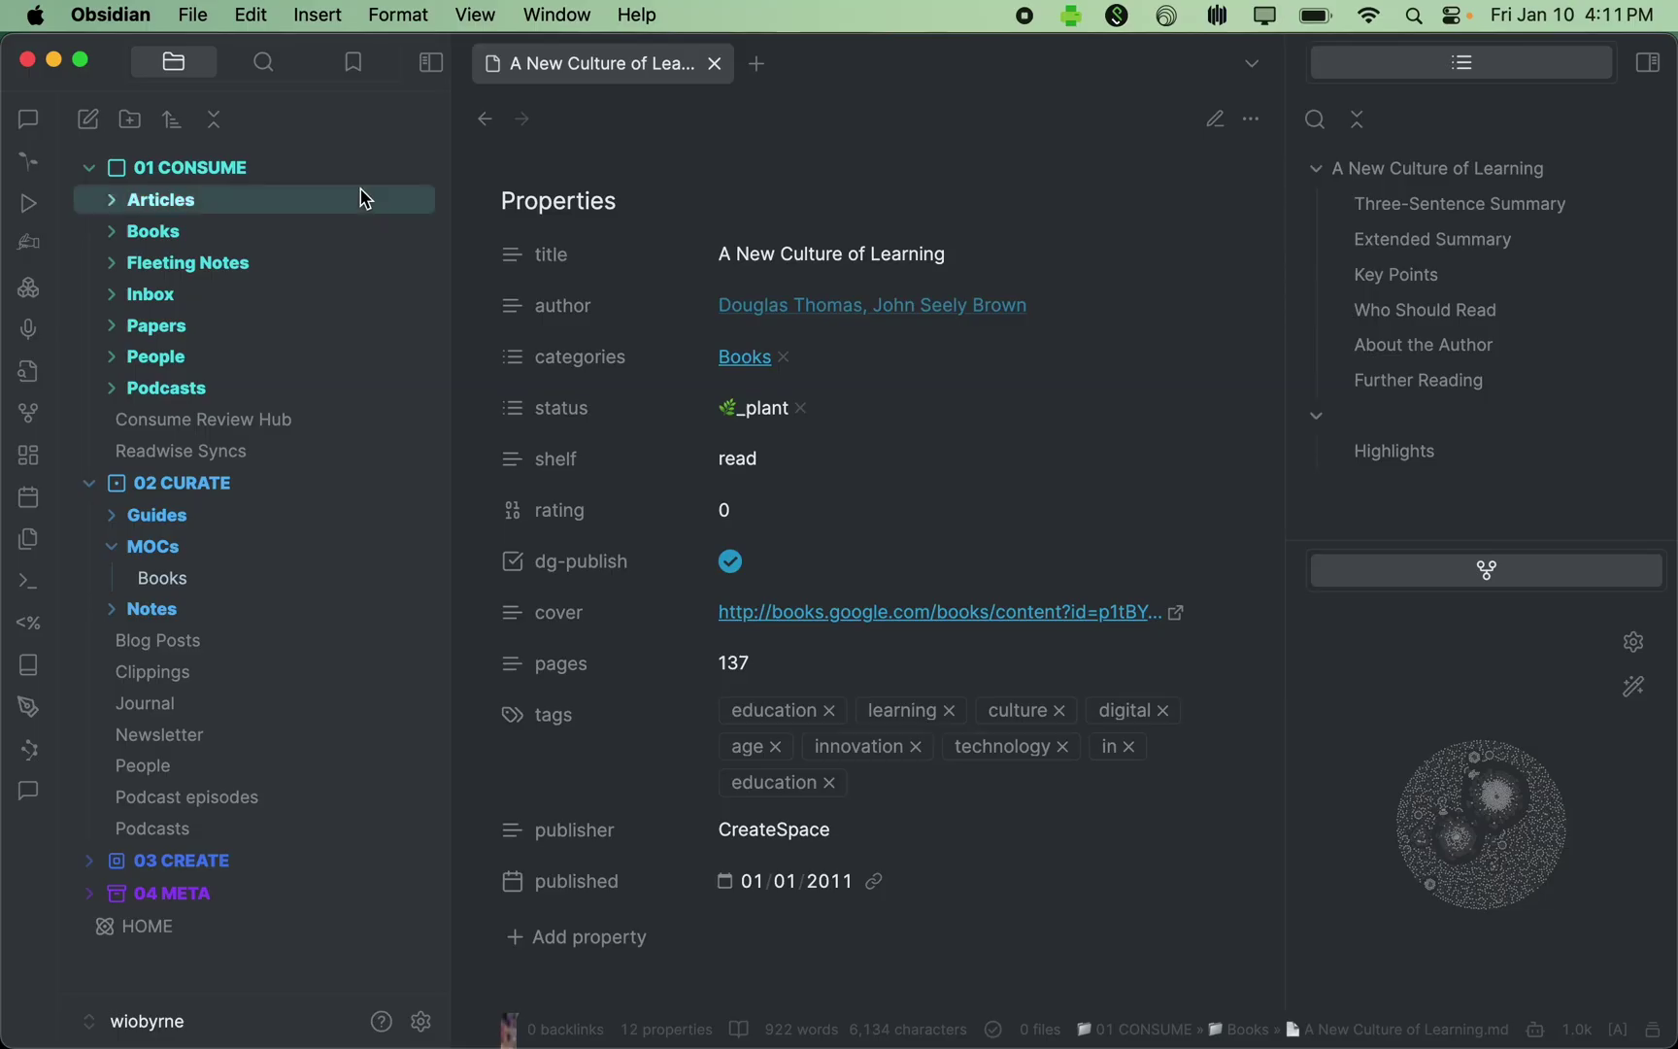
Step: Collapse 01 CONSUME and 02 CURATE, then expand 03 CREATE and its Blog folder
click(94, 169)
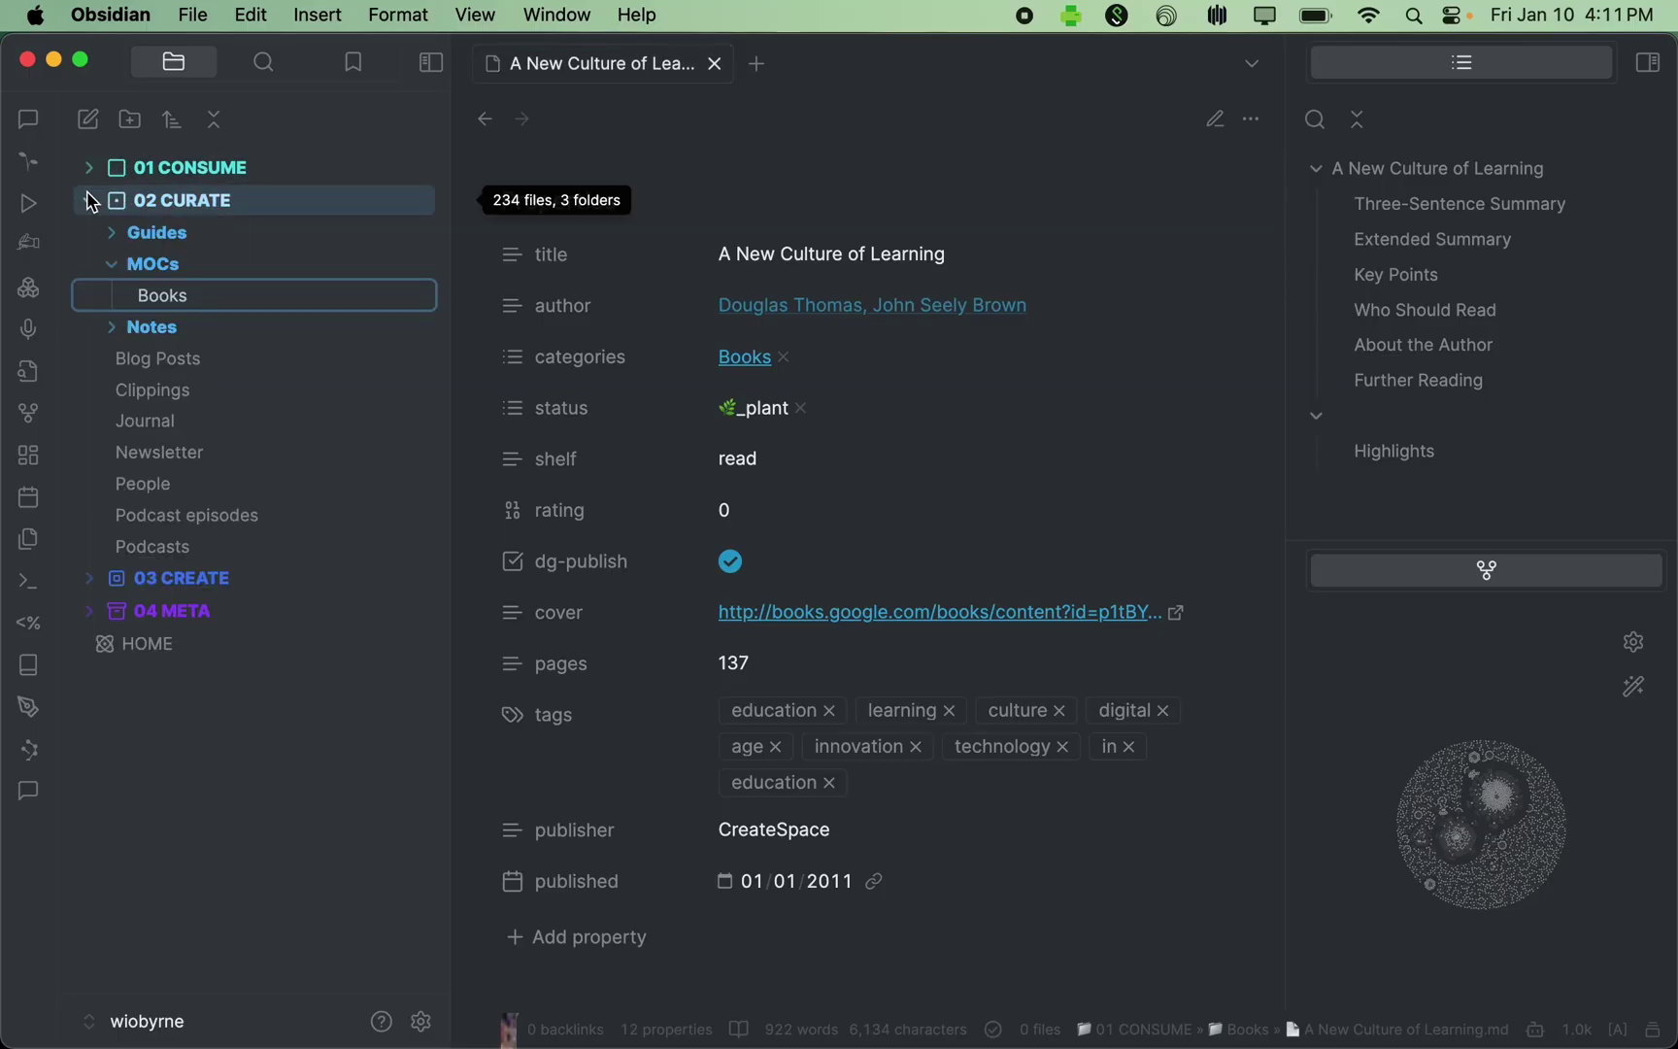
click(92, 203)
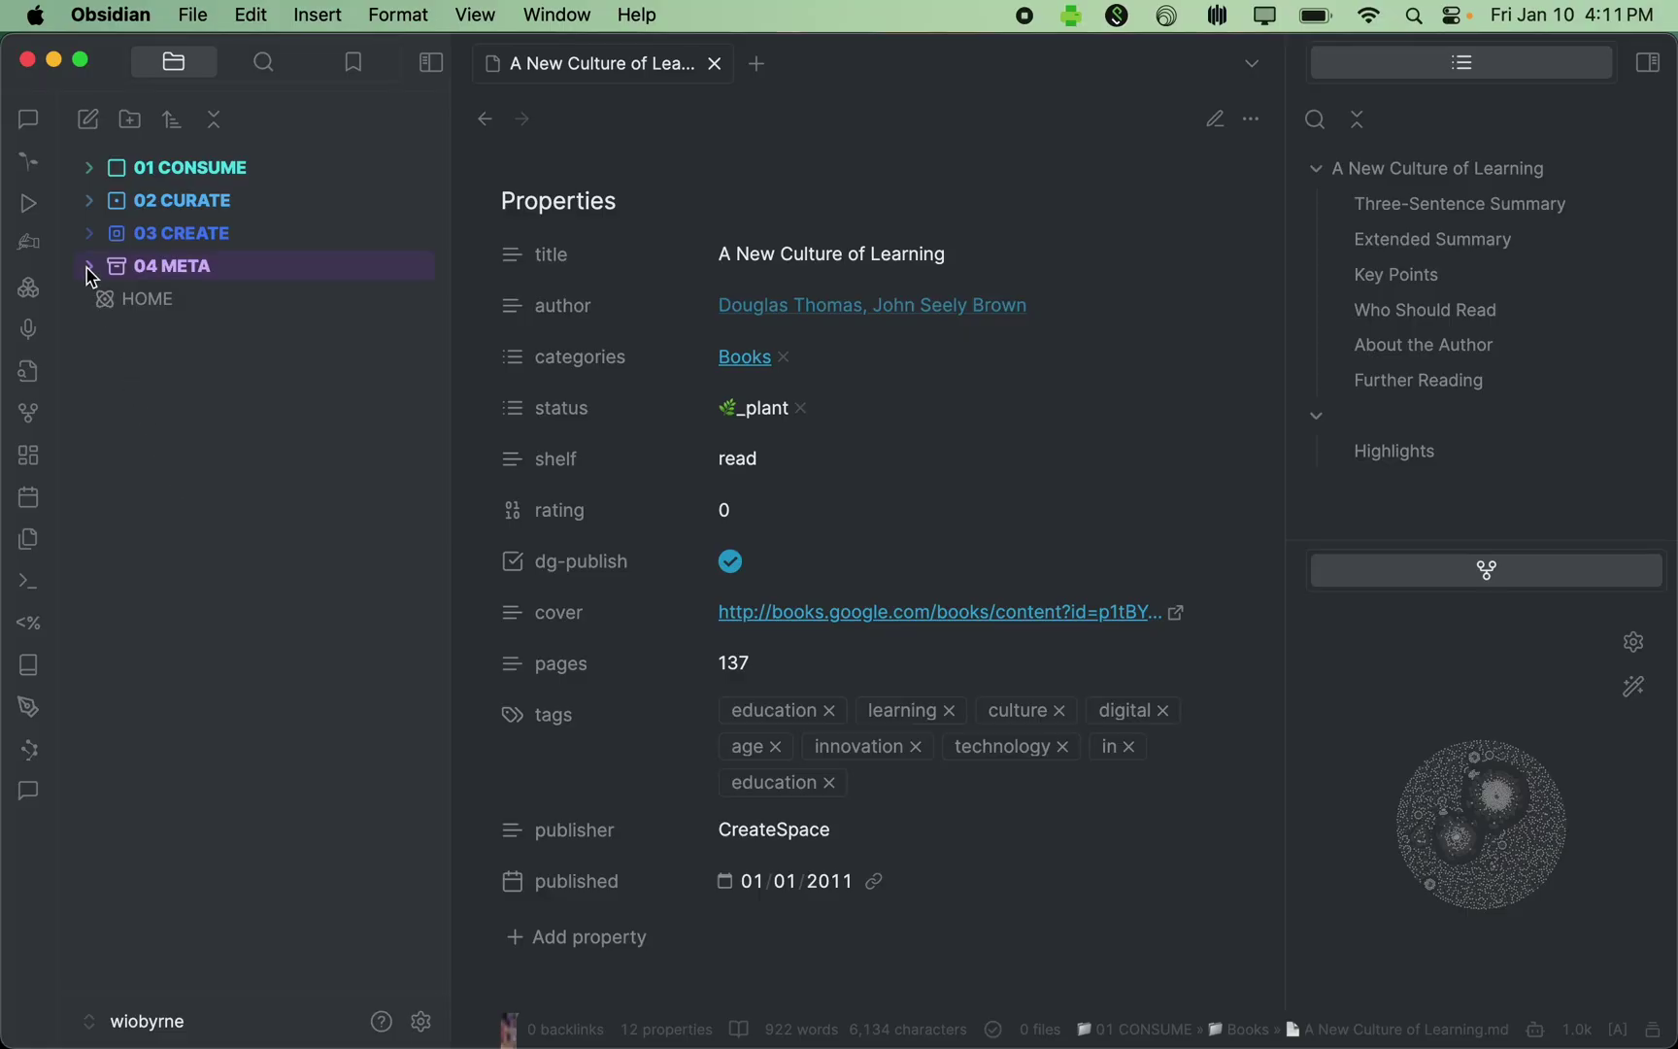
click(91, 235)
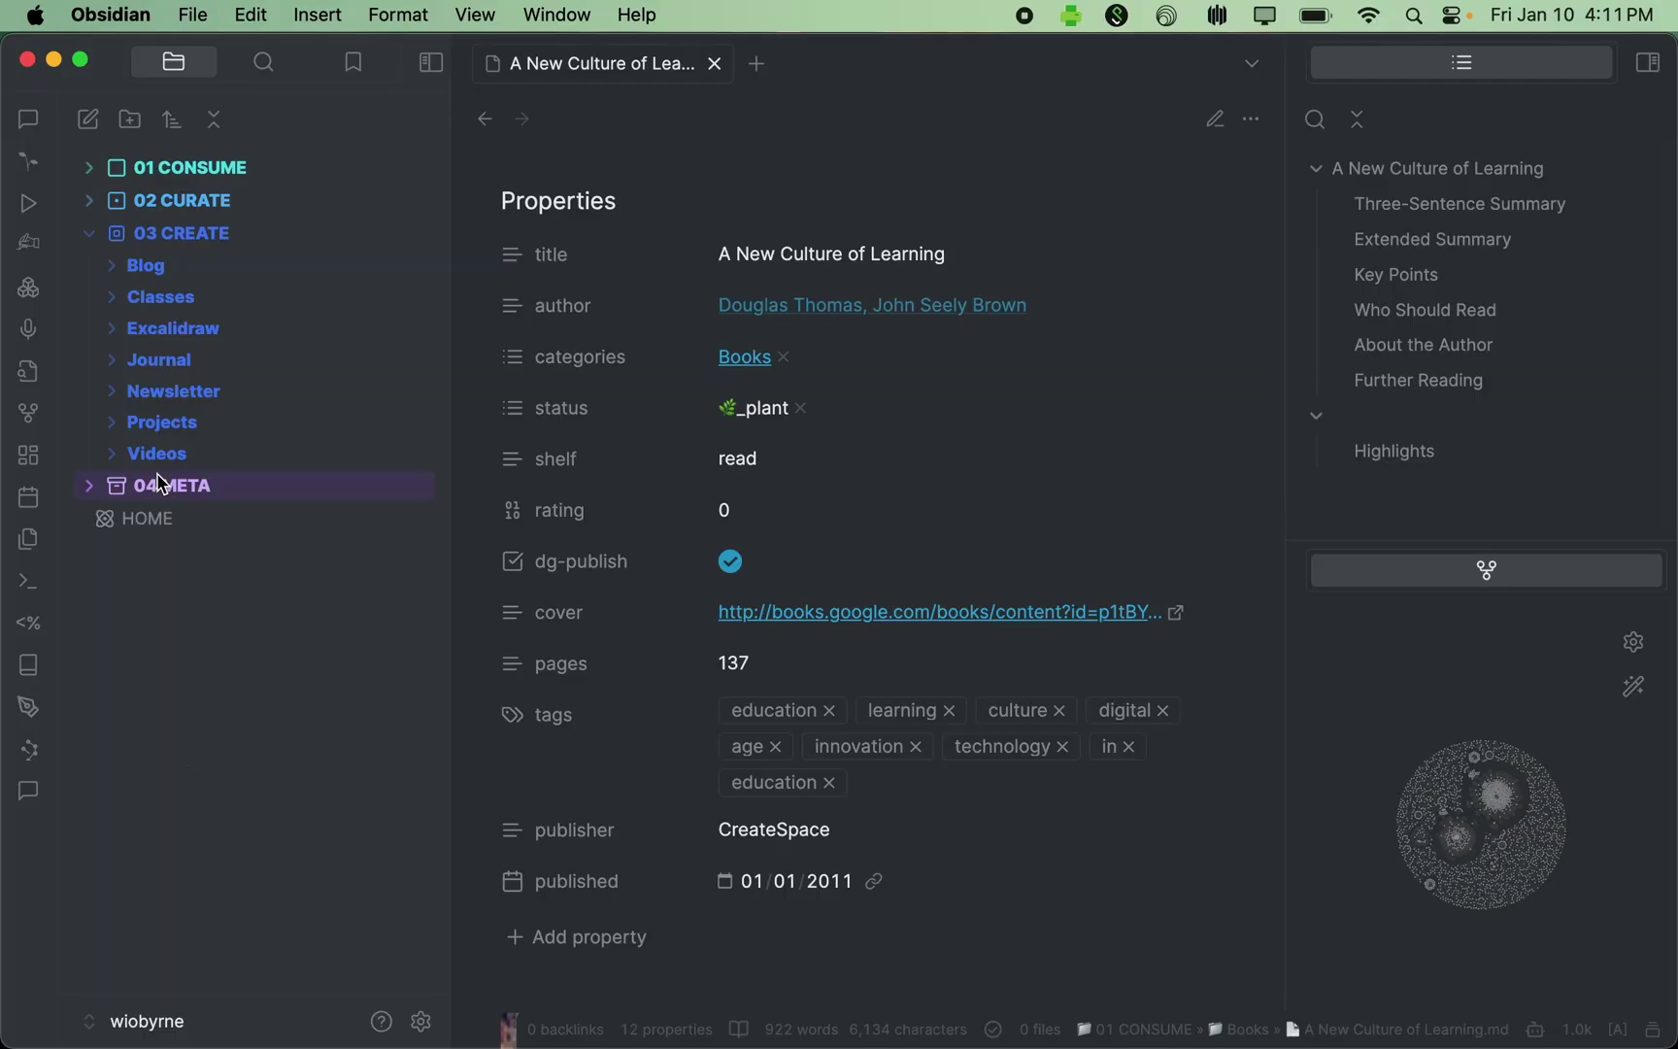
click(116, 270)
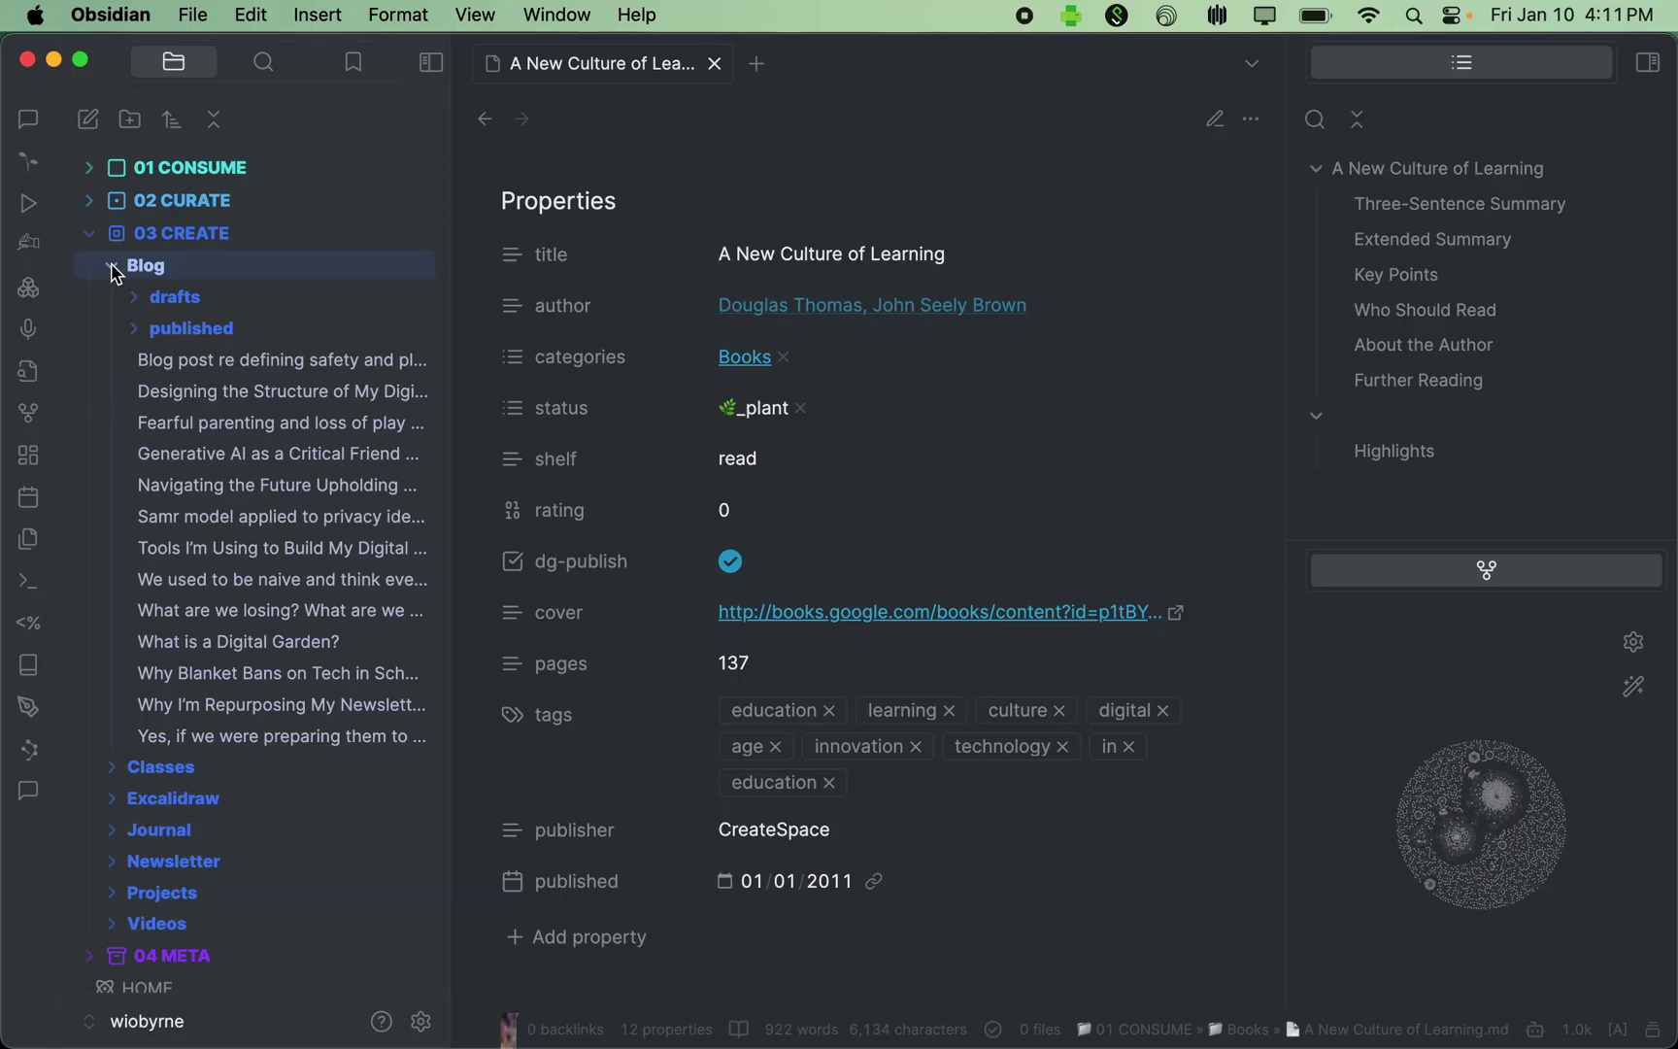
click(167, 861)
scroll(167, 861, down, 5)
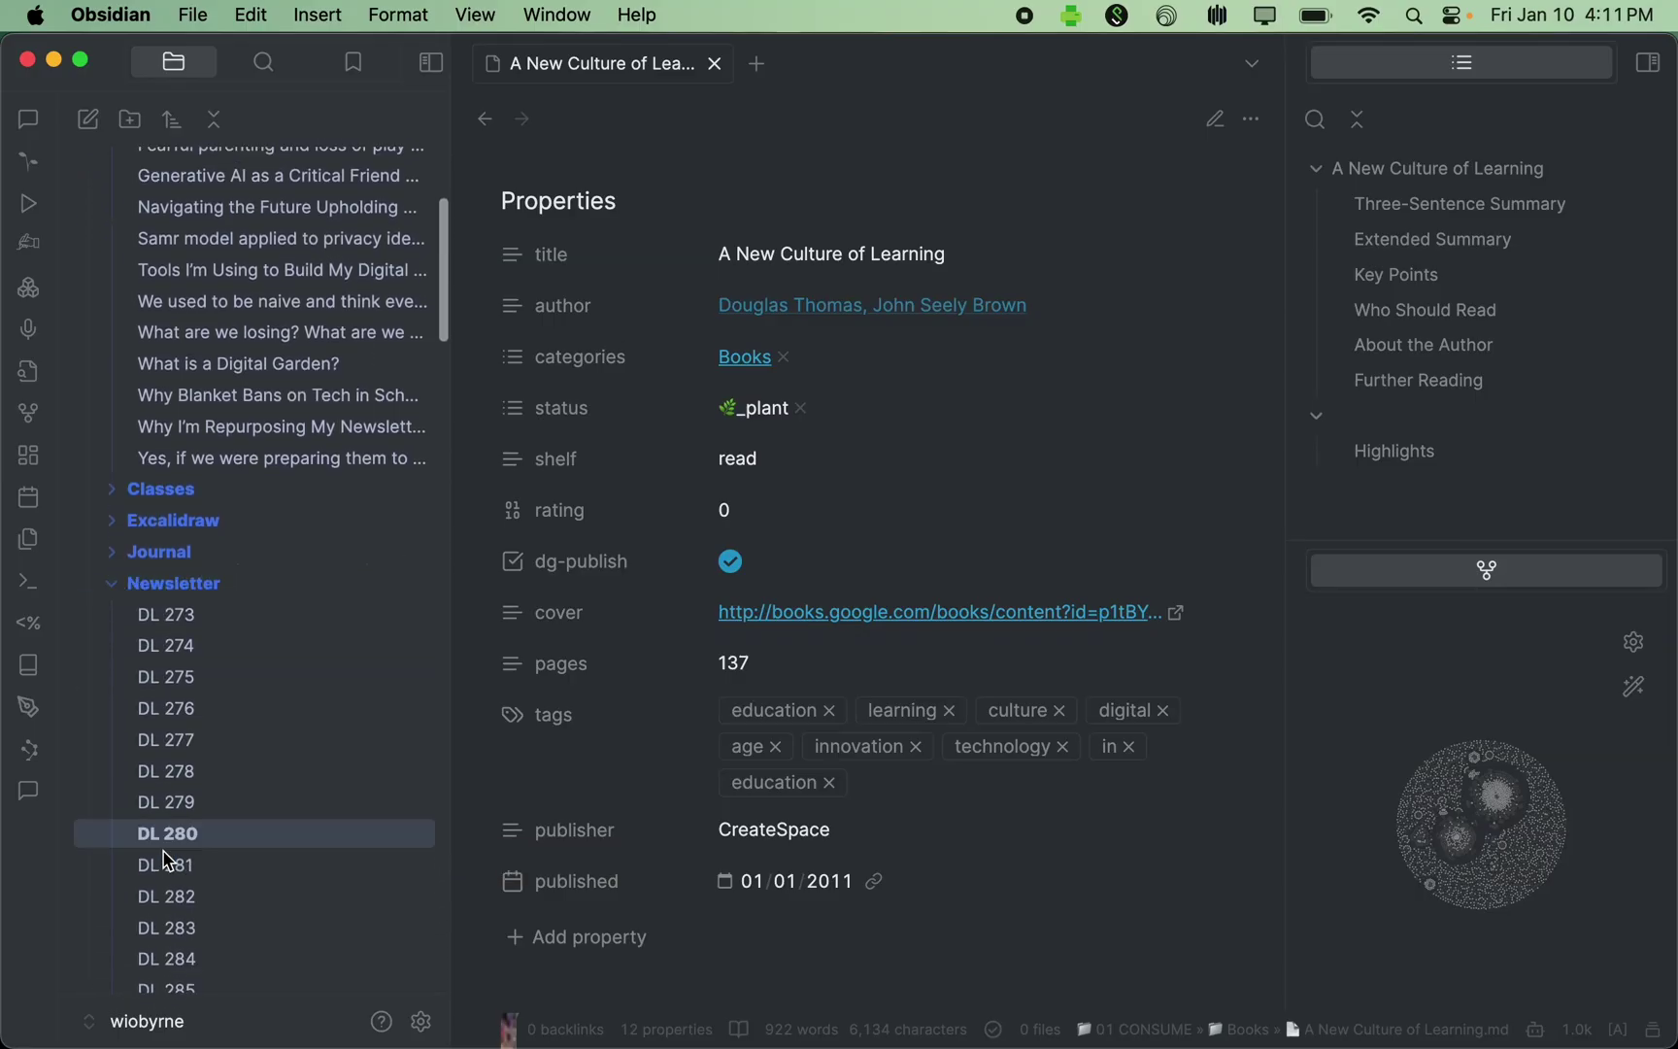
scroll(167, 862, down, 3)
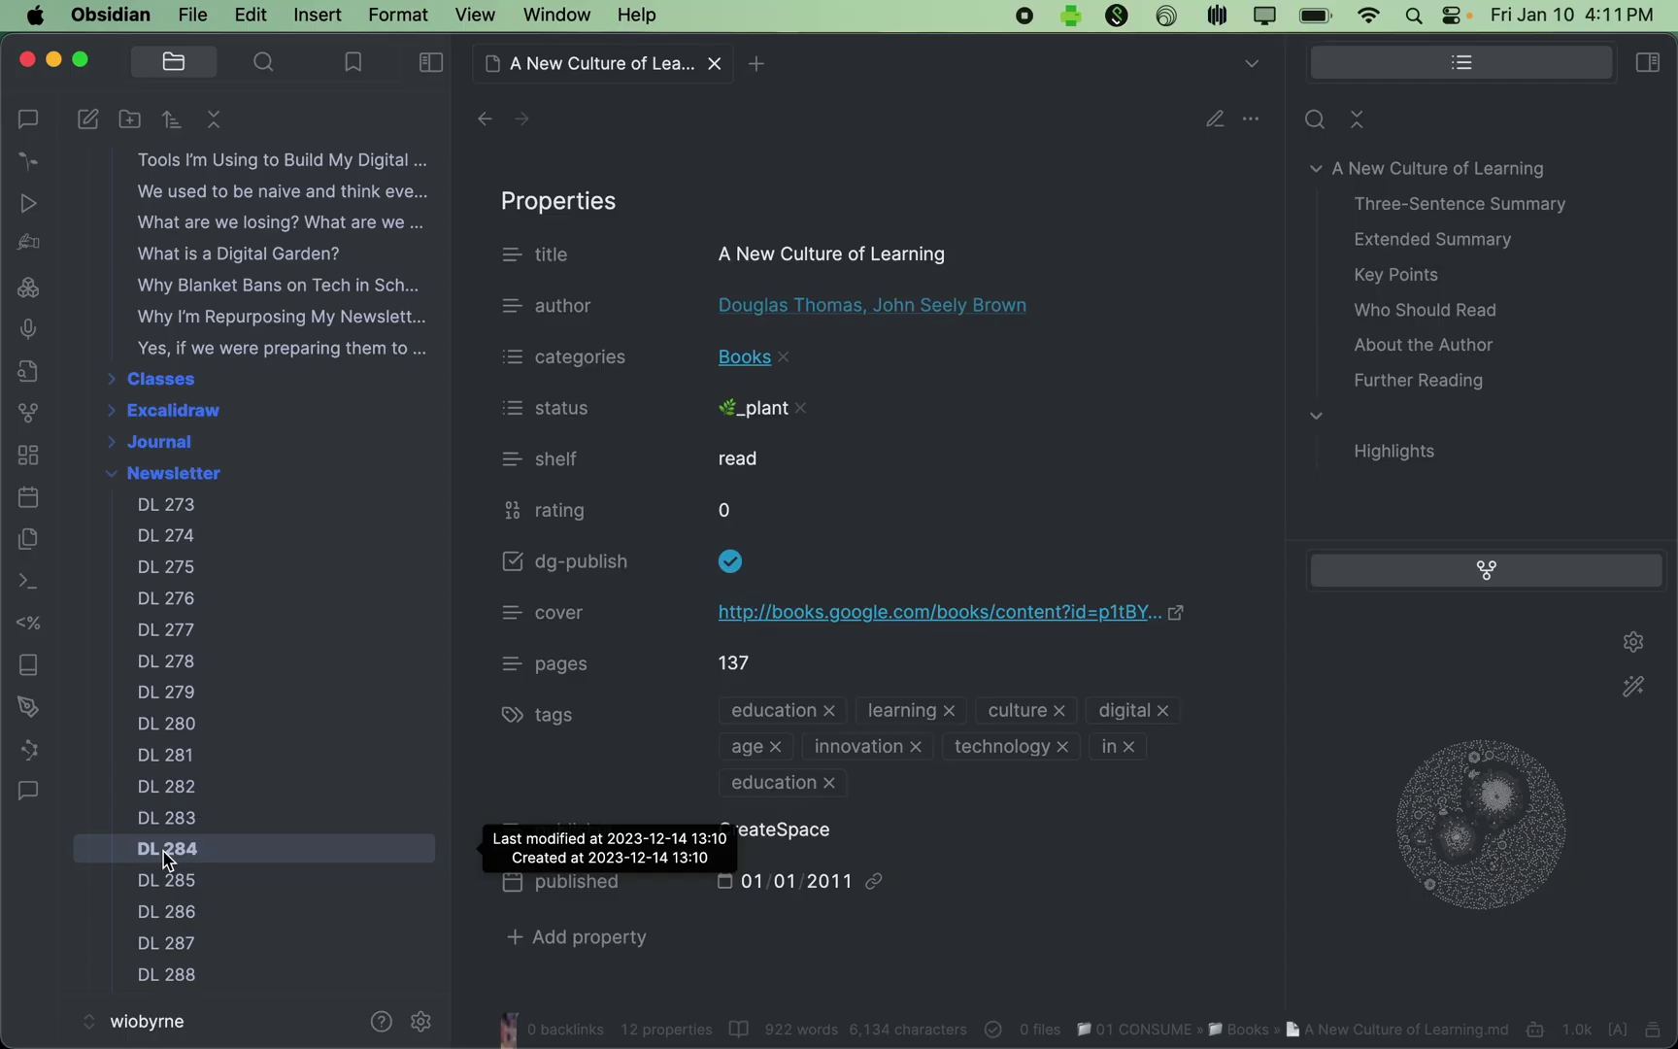
scroll(167, 859, down, 15)
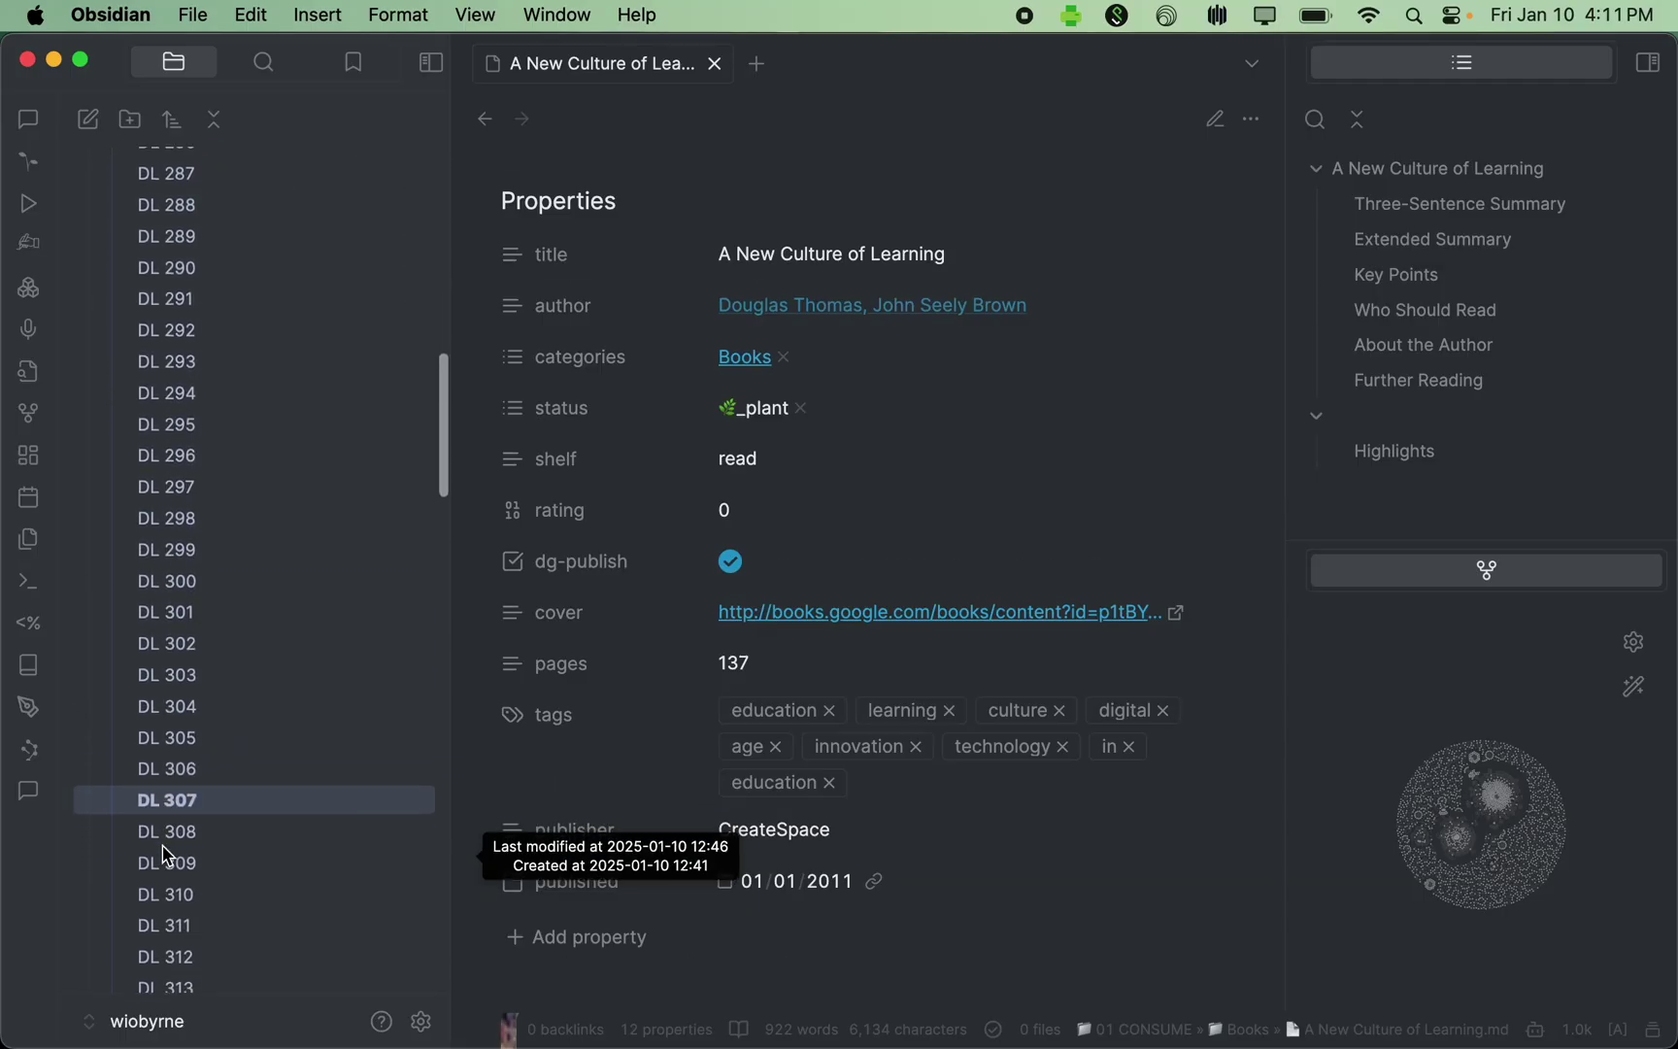
scroll(167, 857, down, 3)
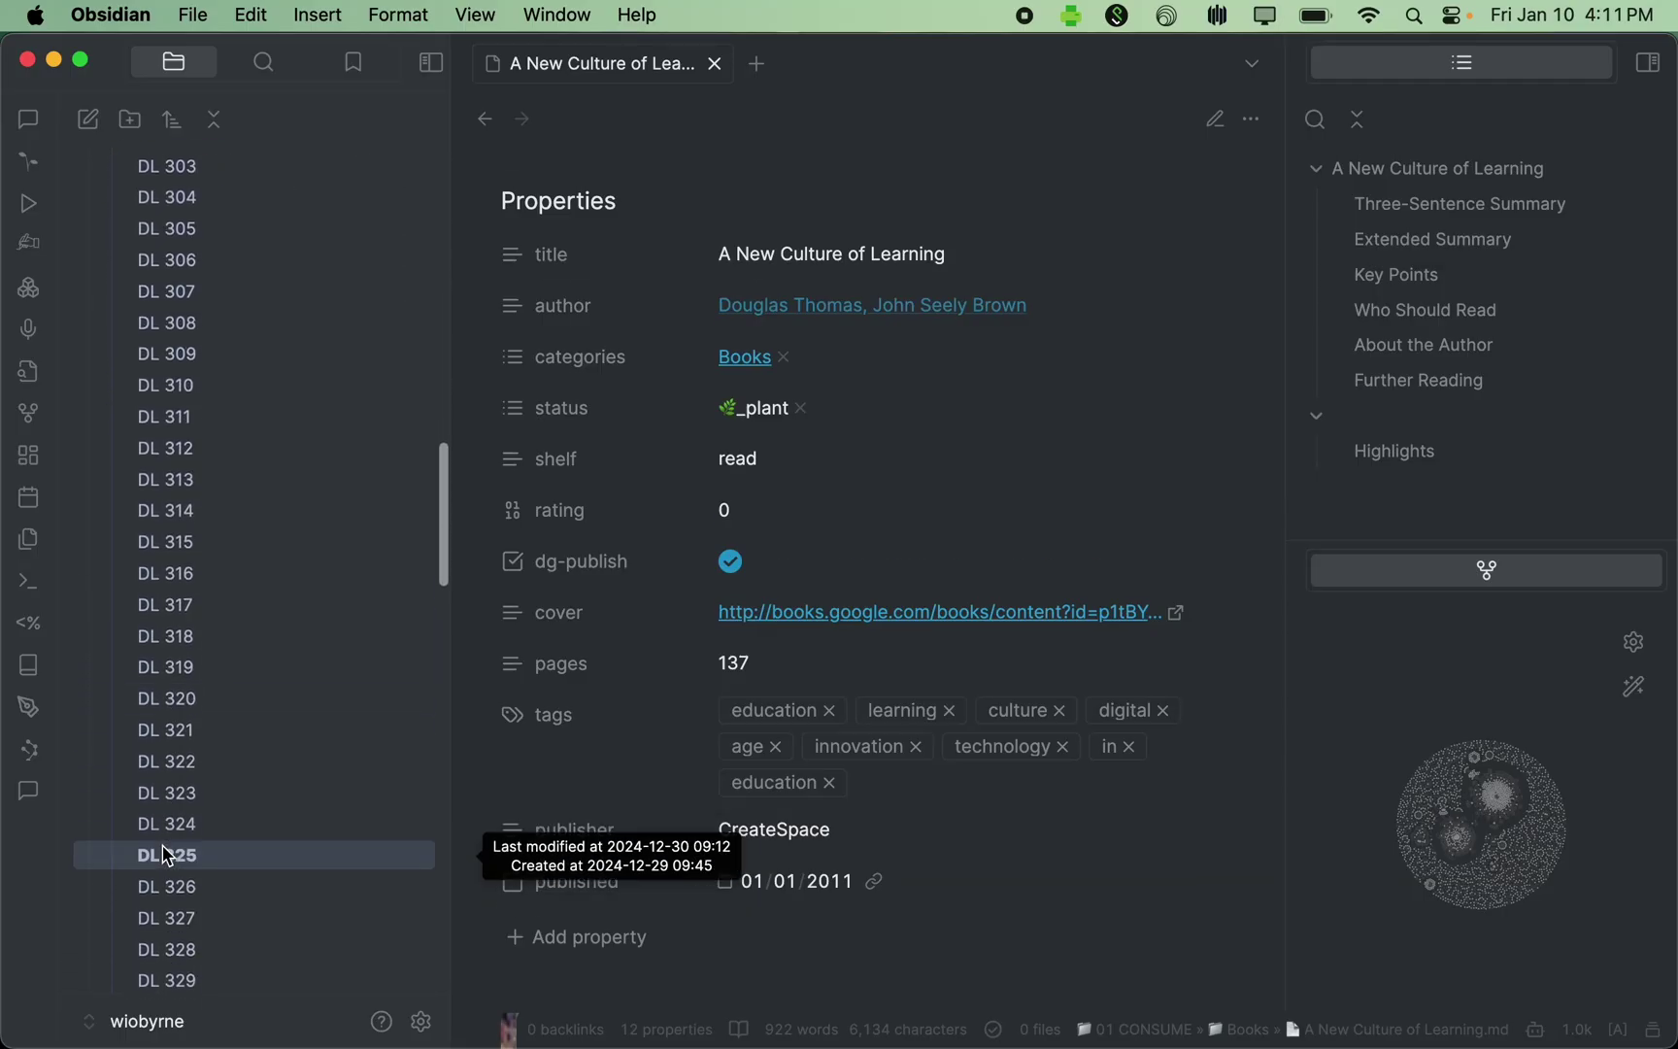
scroll(167, 857, up, 3)
scroll(167, 857, up, 3)
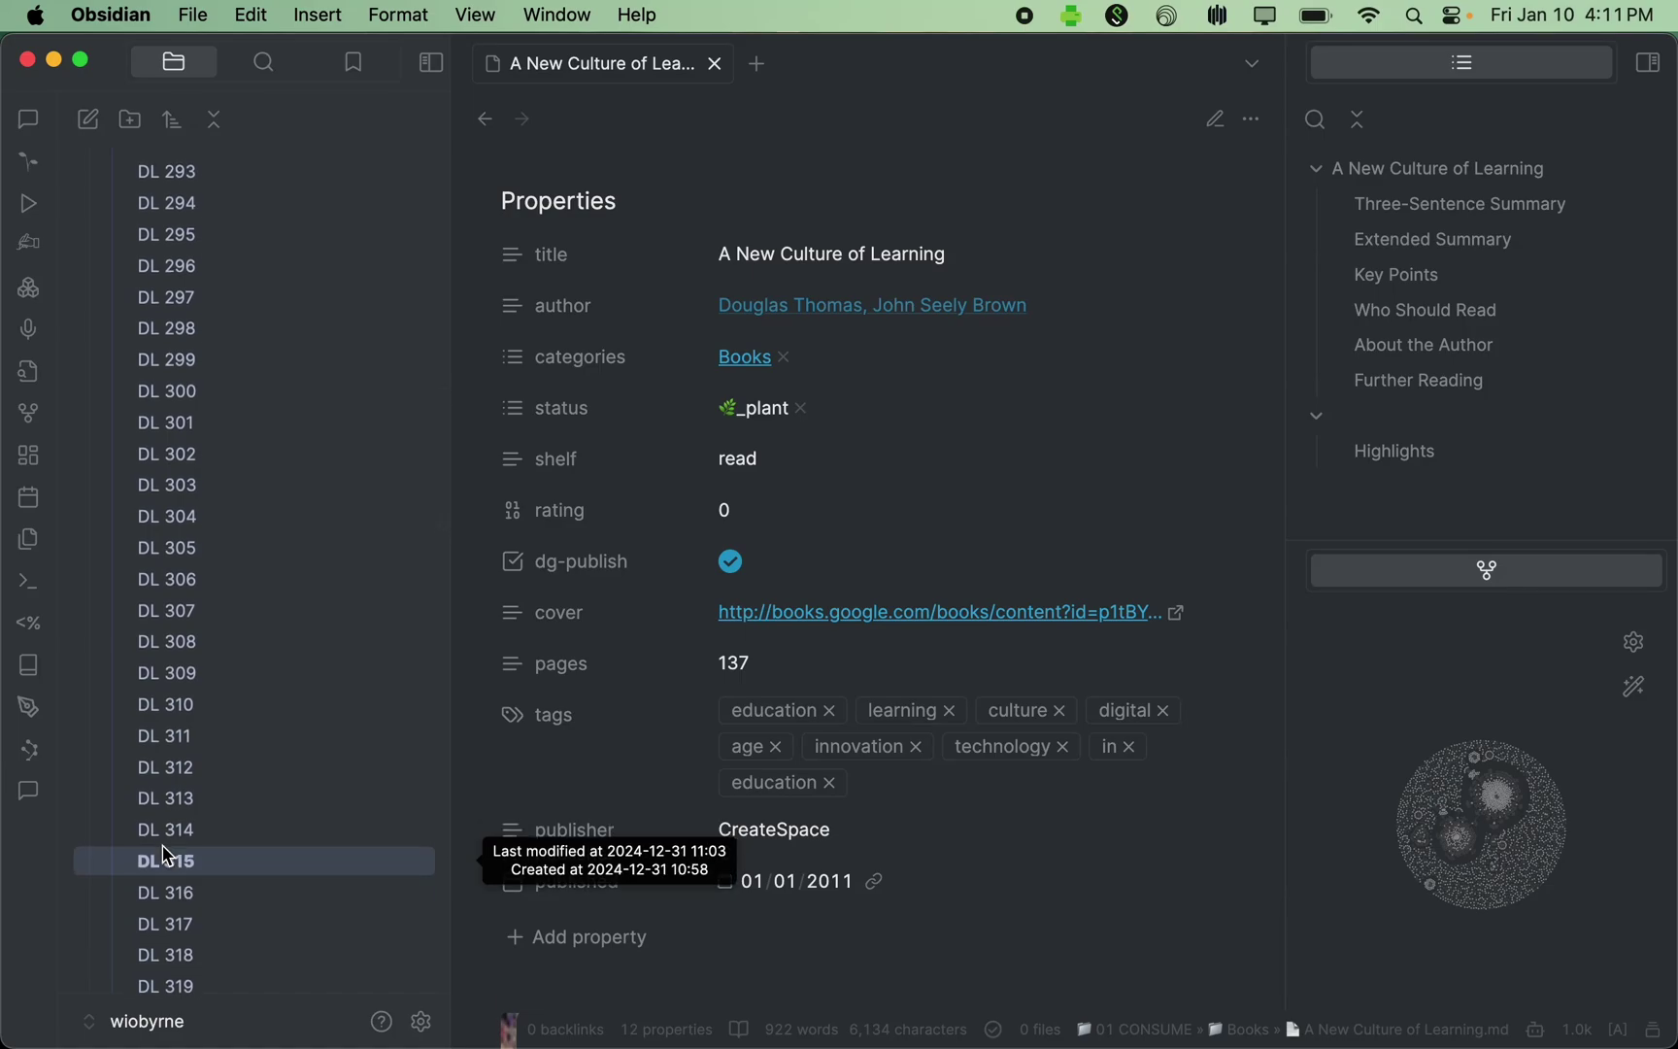
scroll(171, 874, down, 20)
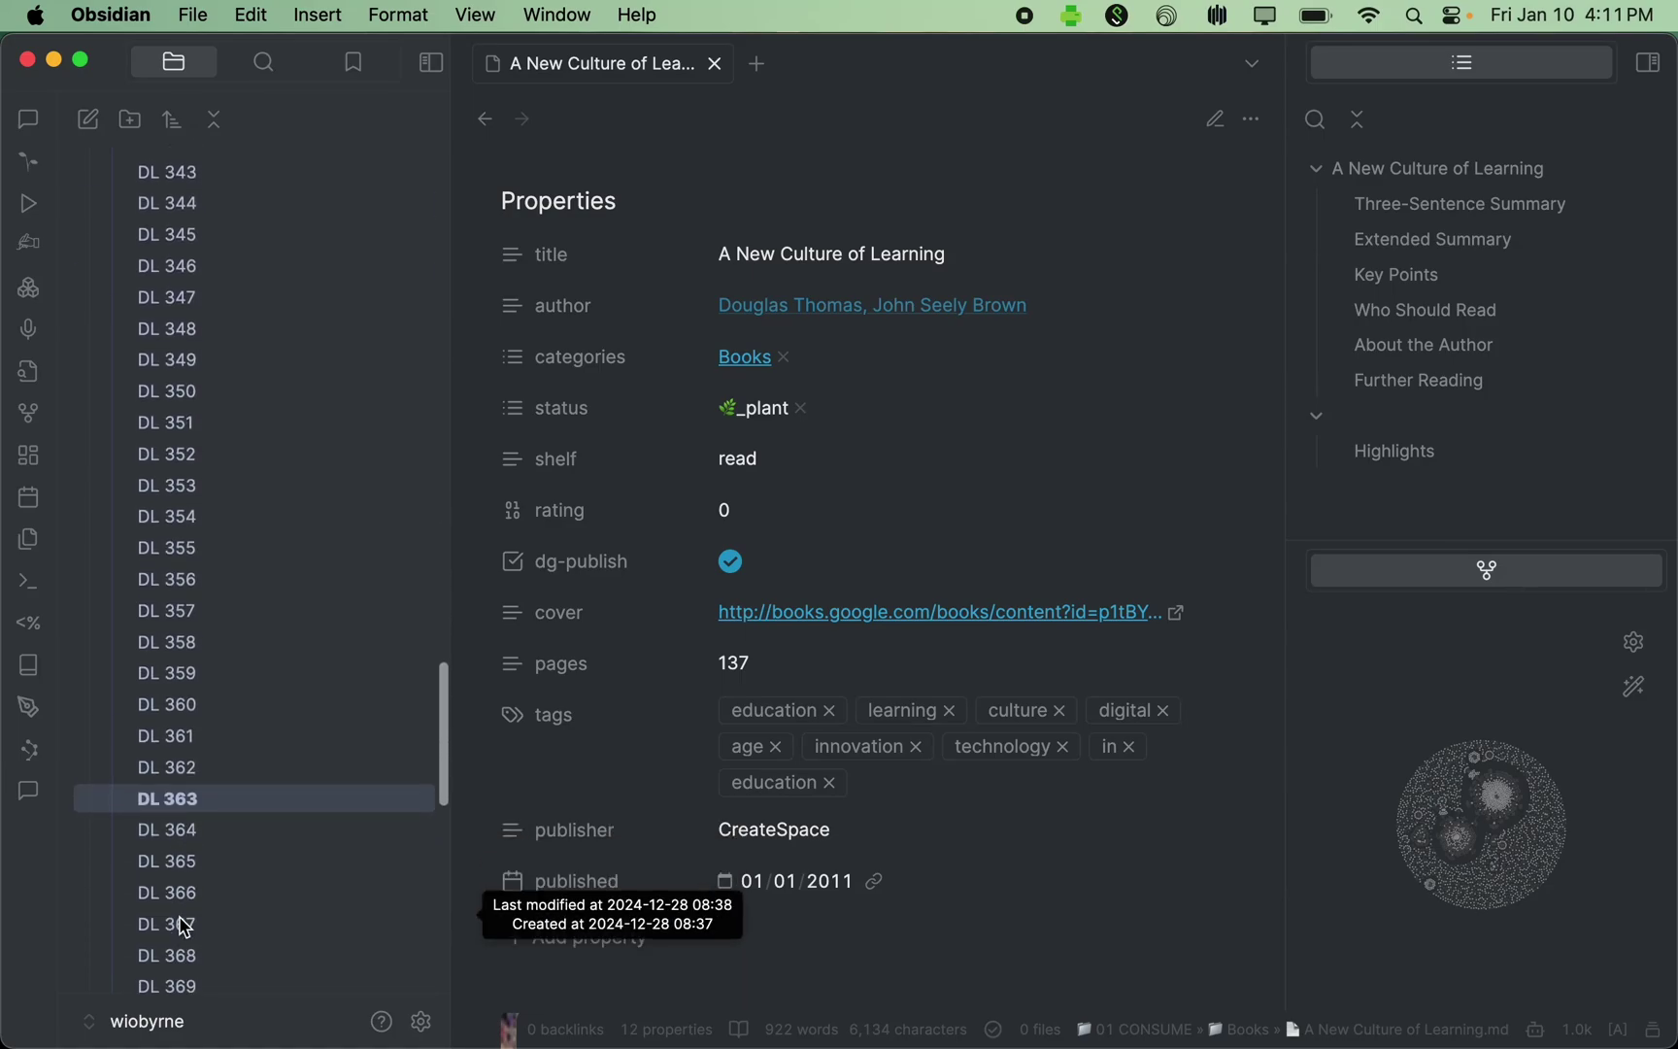
click(184, 864)
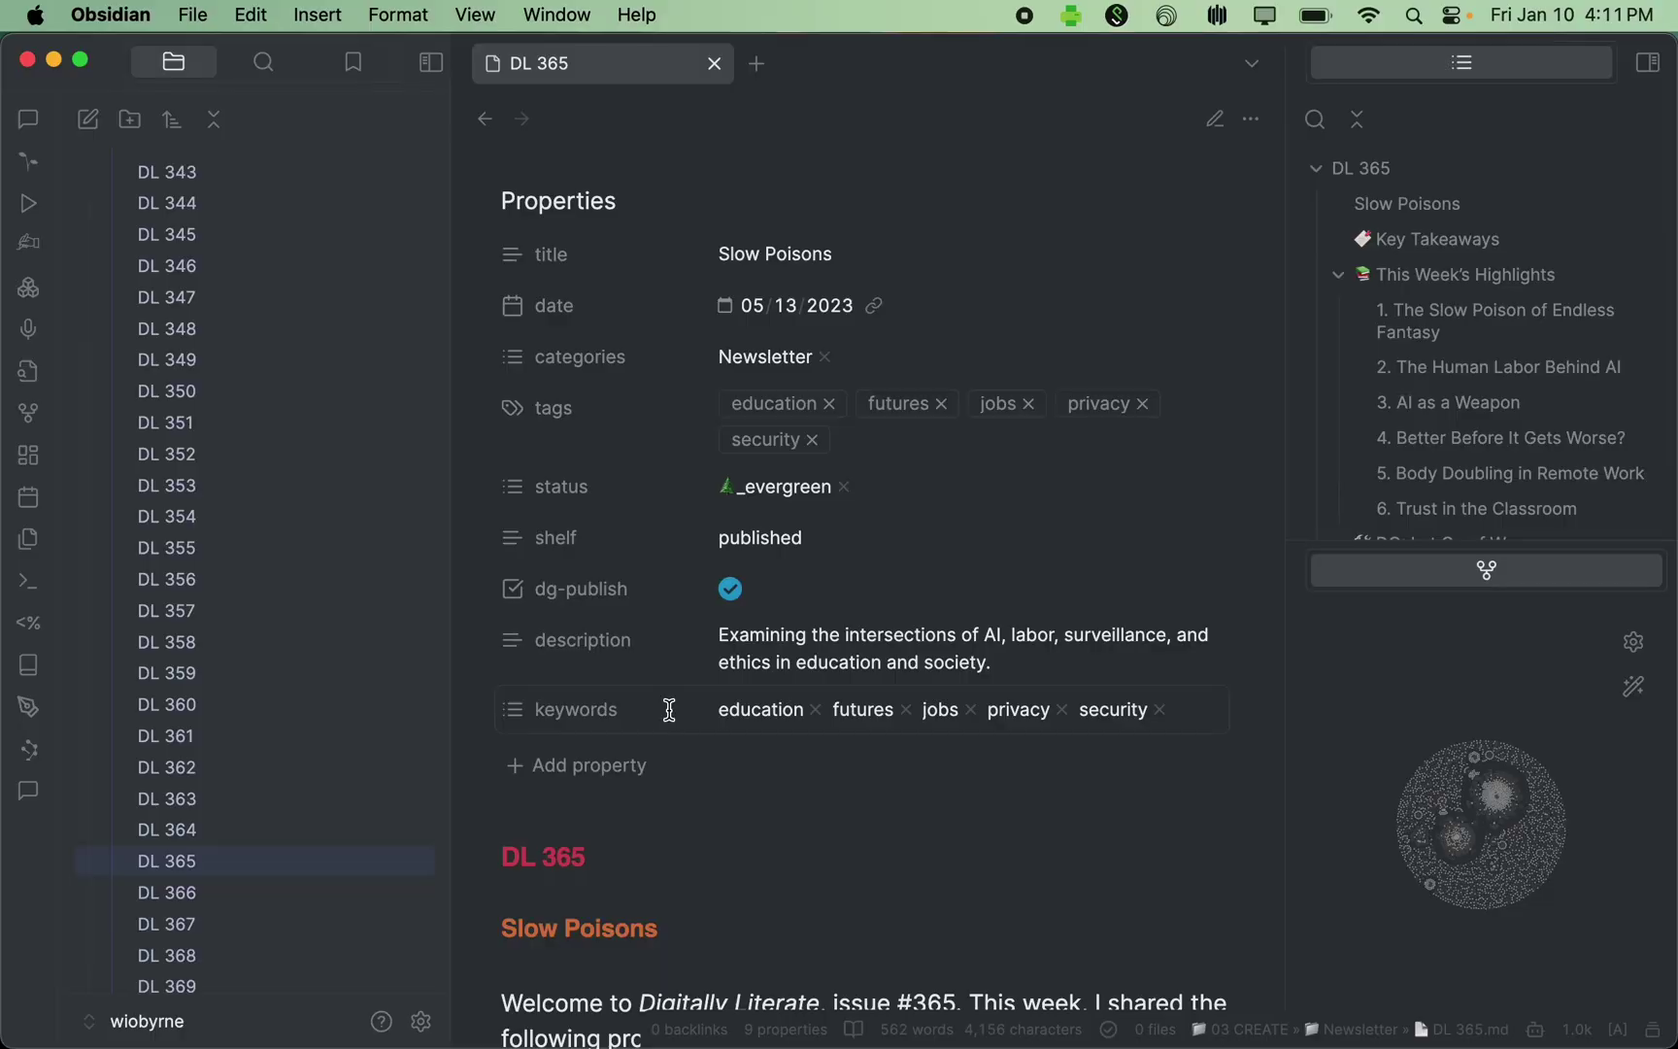
scroll(669, 710, down, 10)
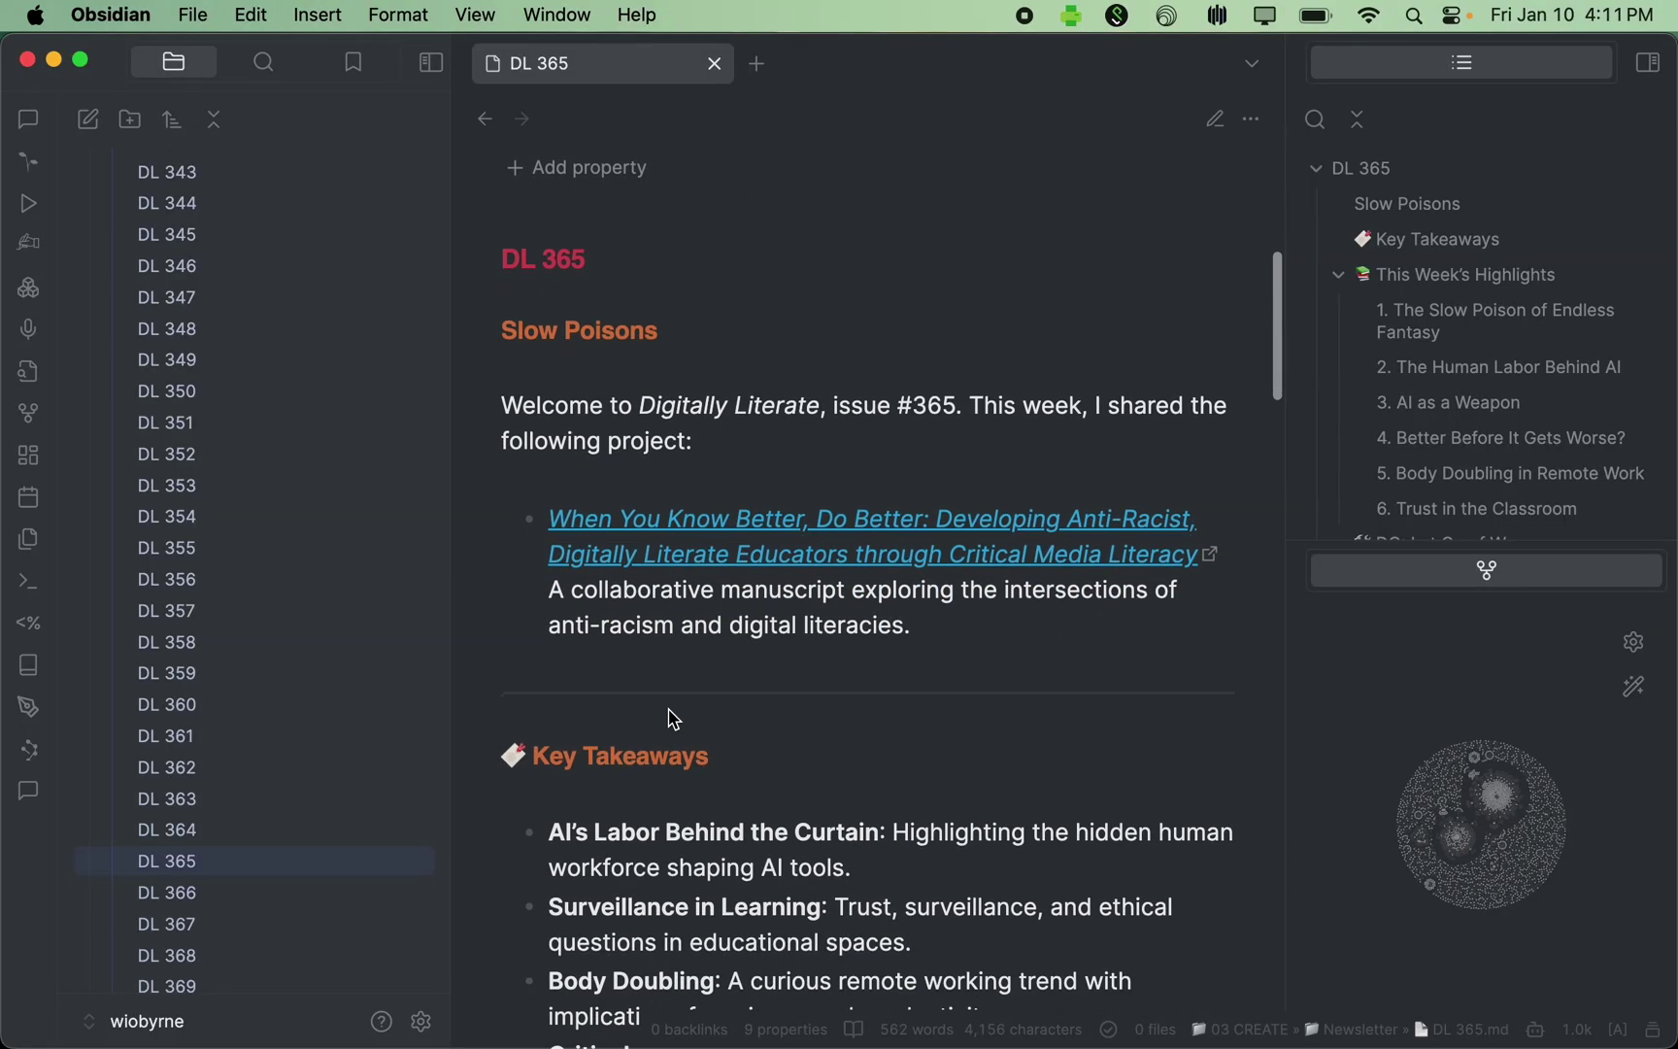
scroll(675, 718, up, 10)
scroll(311, 581, up, 10)
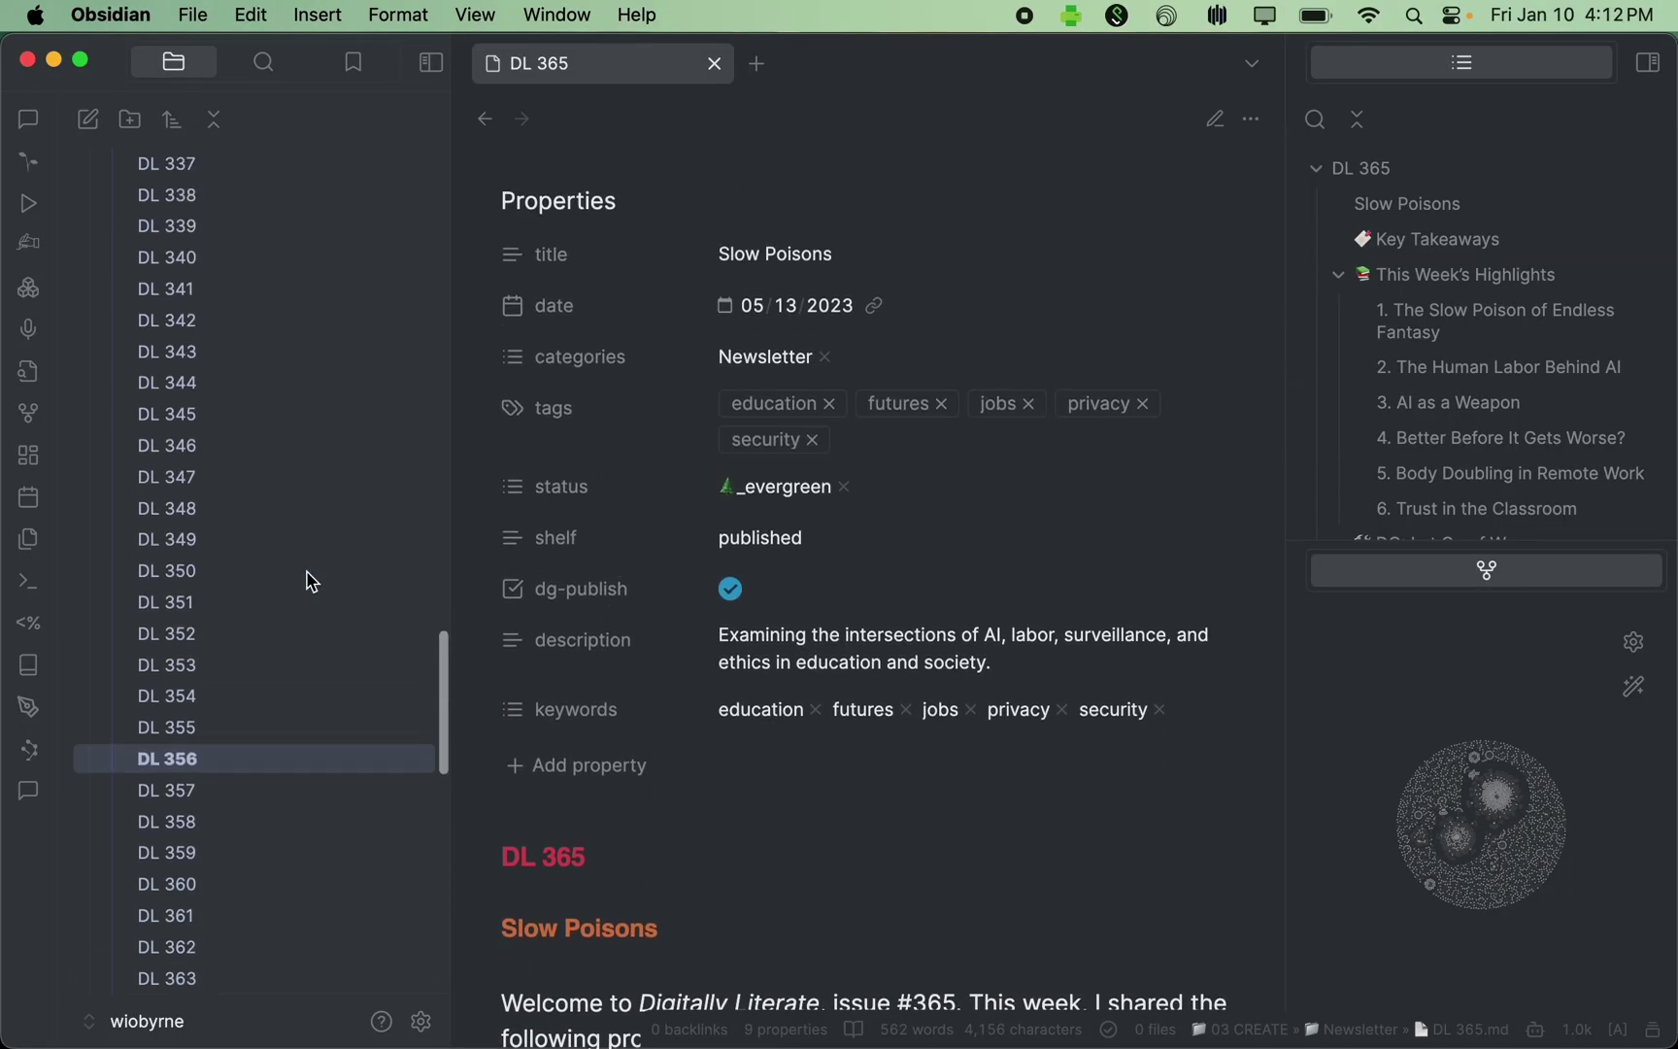
scroll(311, 581, up, 15)
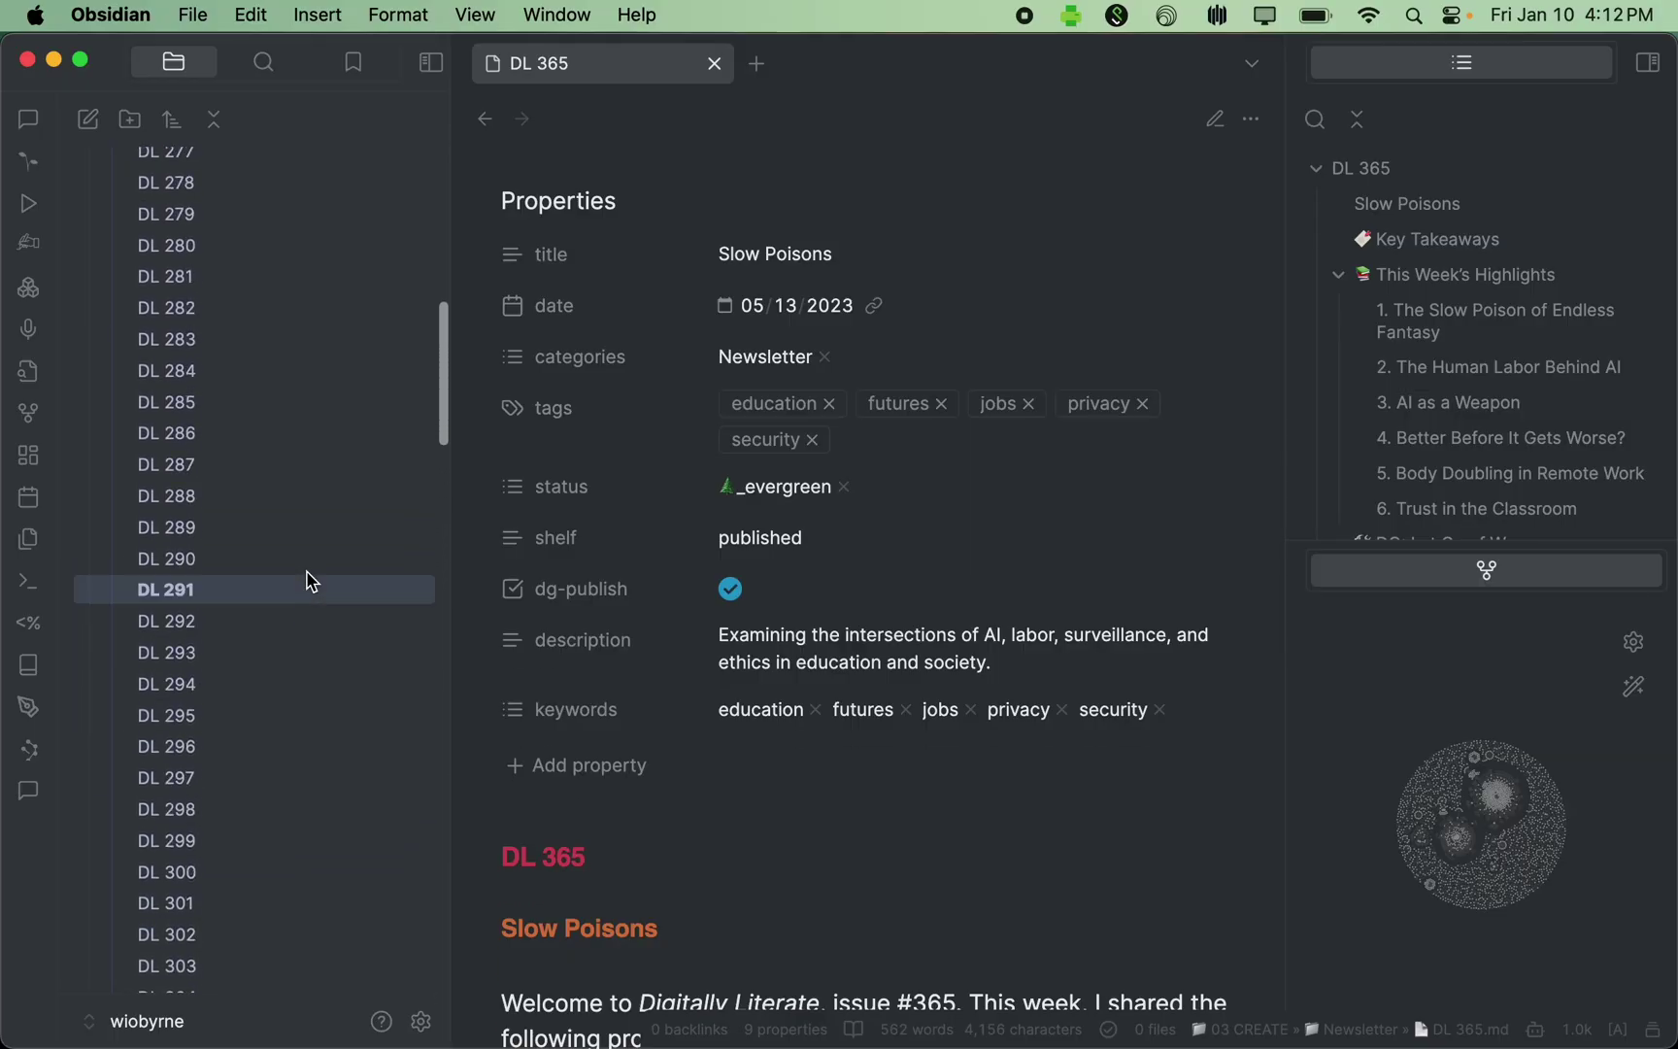
scroll(311, 581, up, 2)
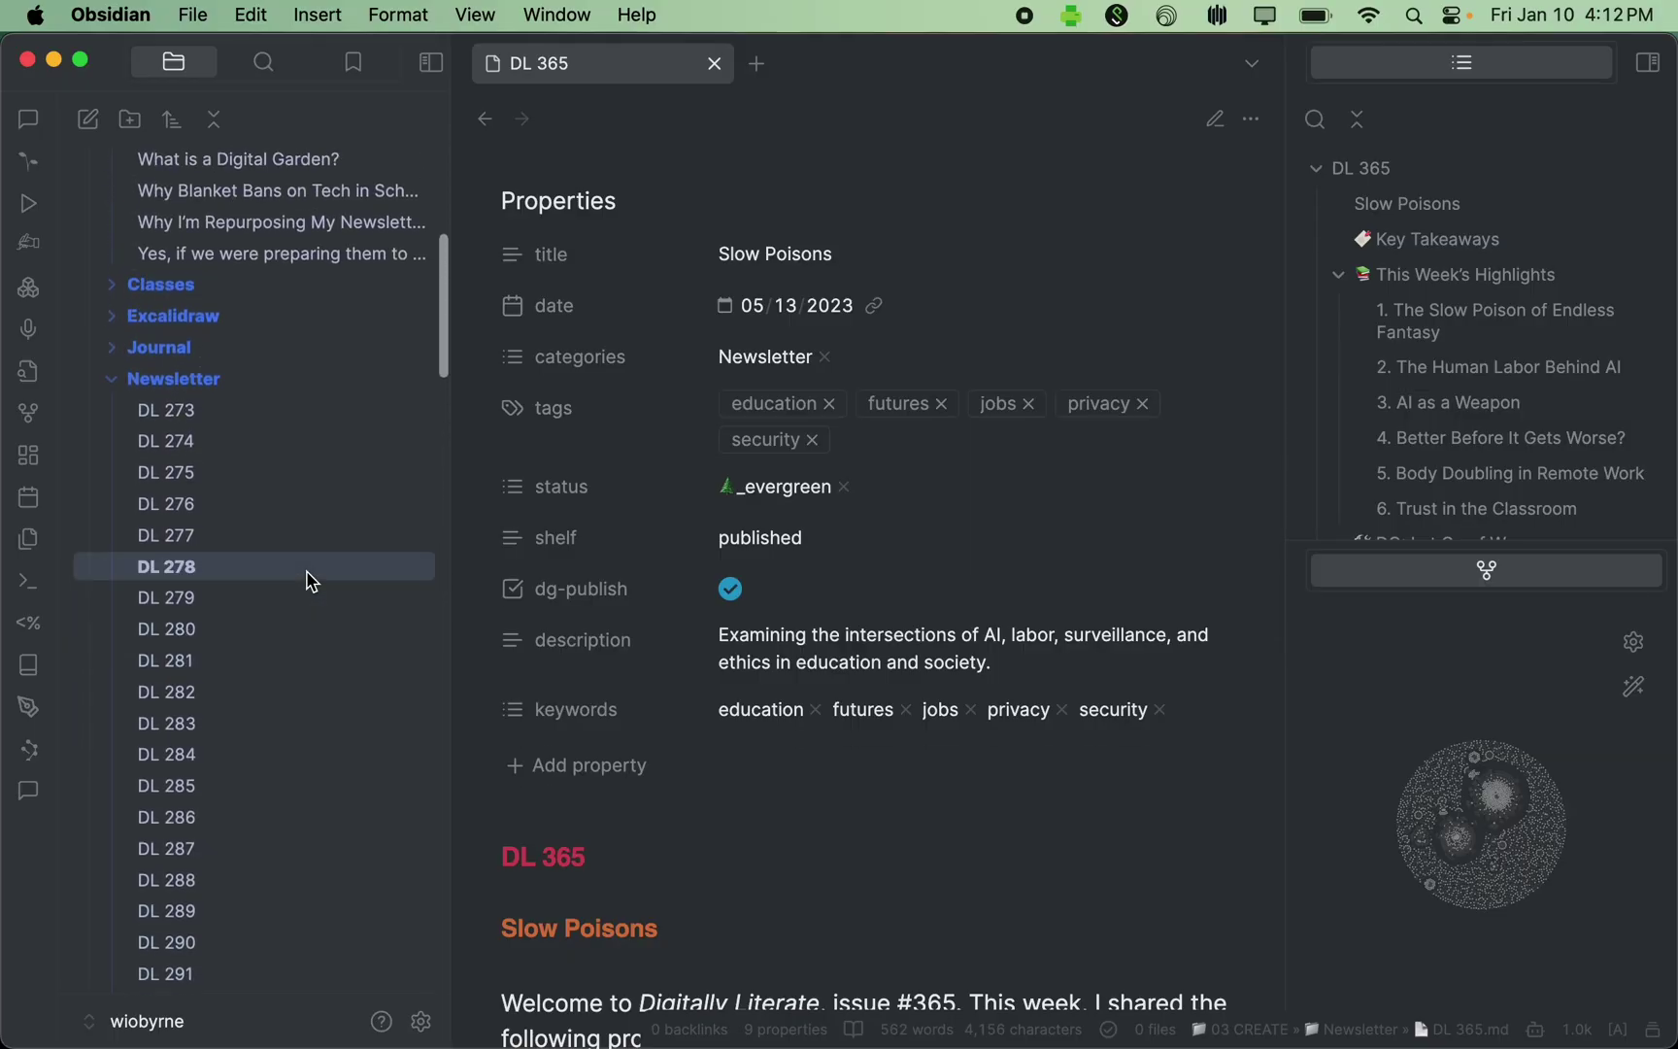
Step: Collapse the Newsletter folder and open the blog post 'Designing the Structure of My Digital Garden'
click(119, 389)
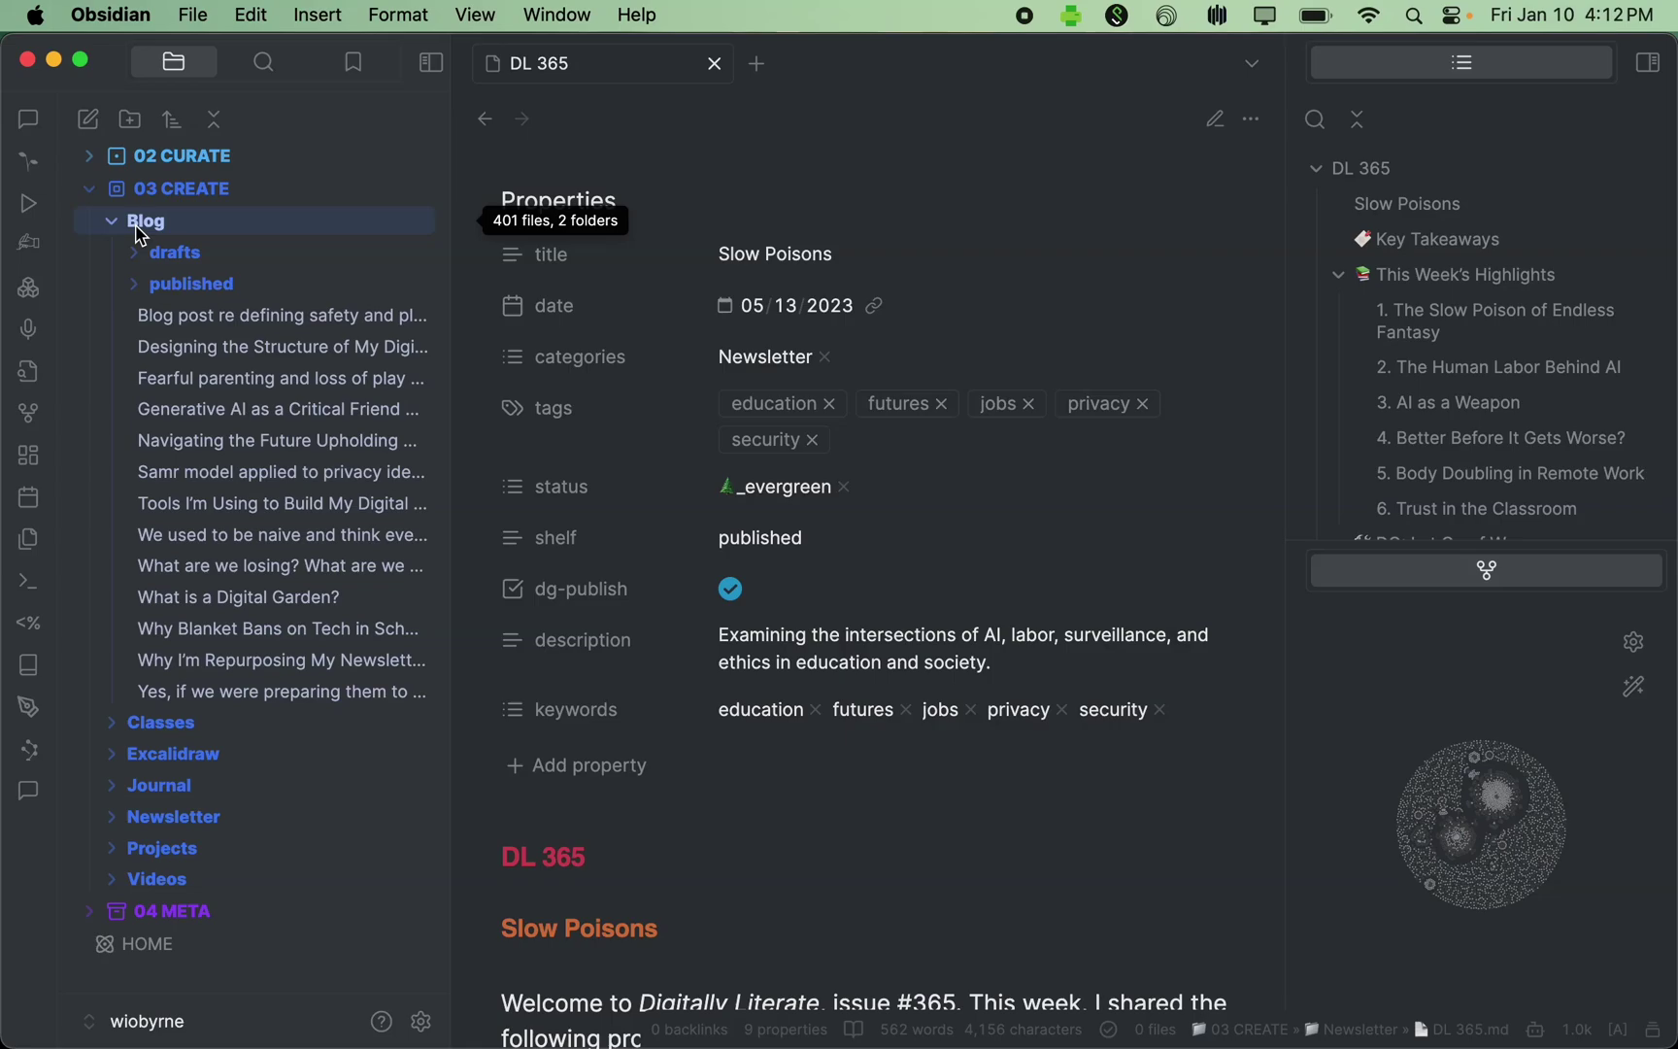
scroll(140, 236, up, 1)
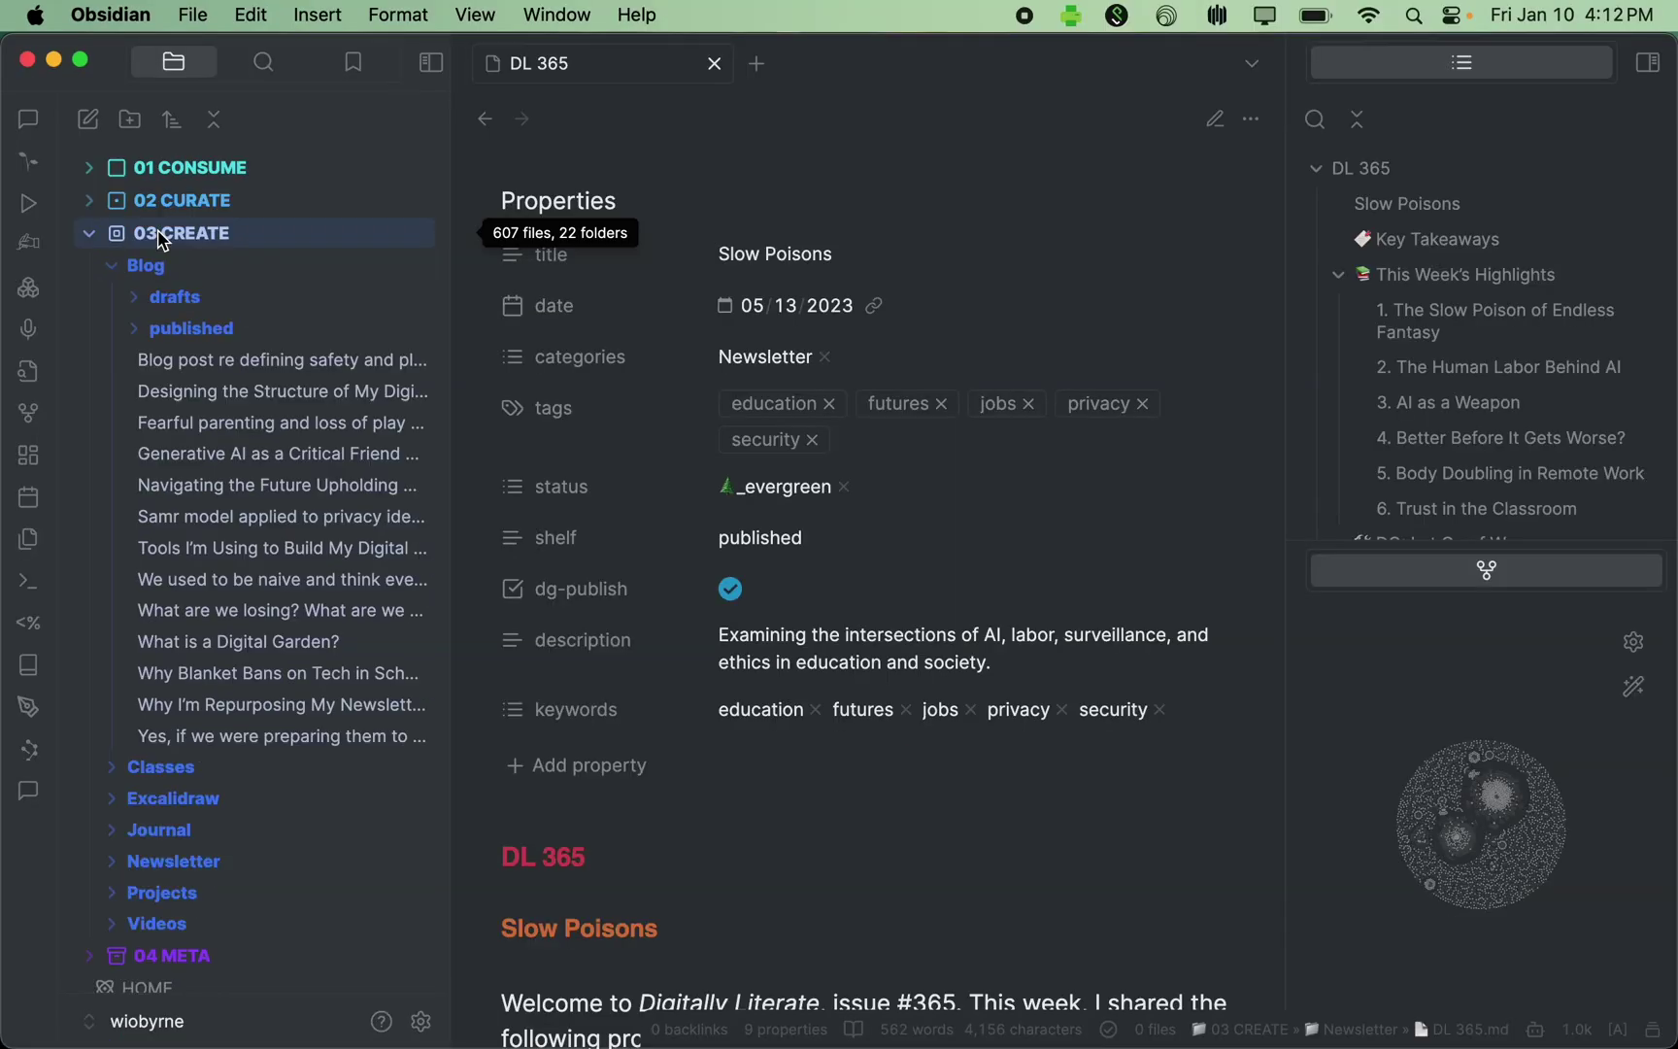
click(199, 393)
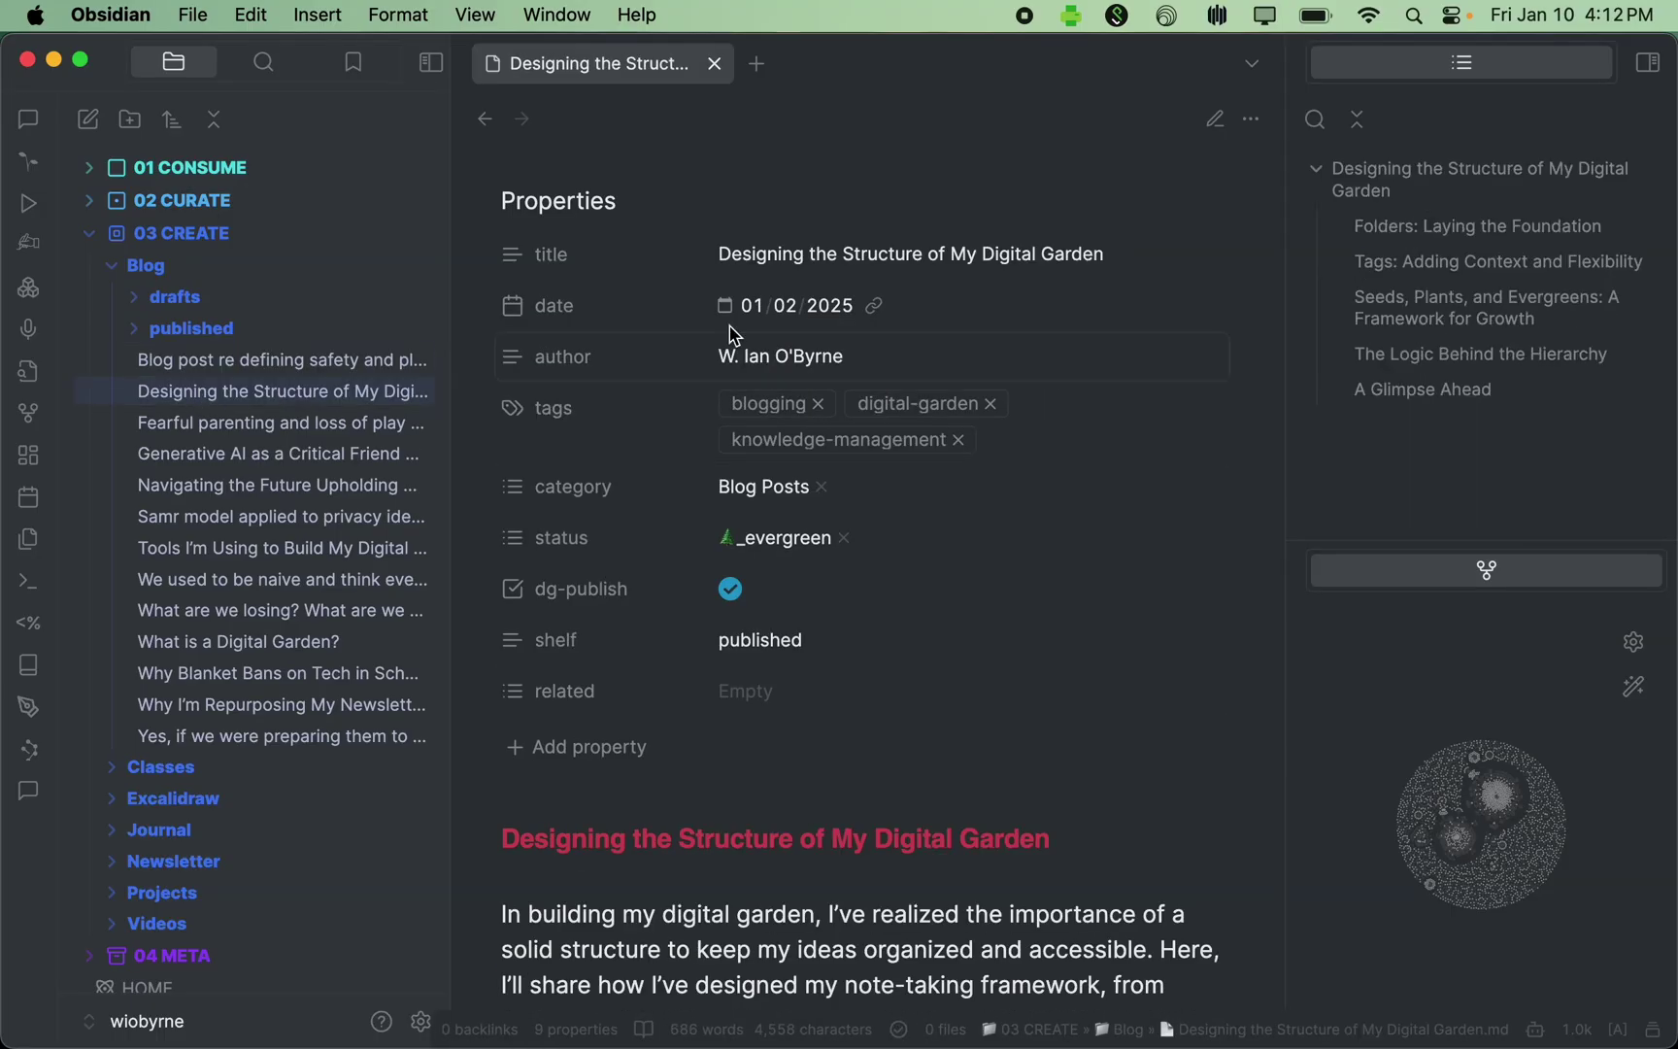
scroll(726, 618, down, 3)
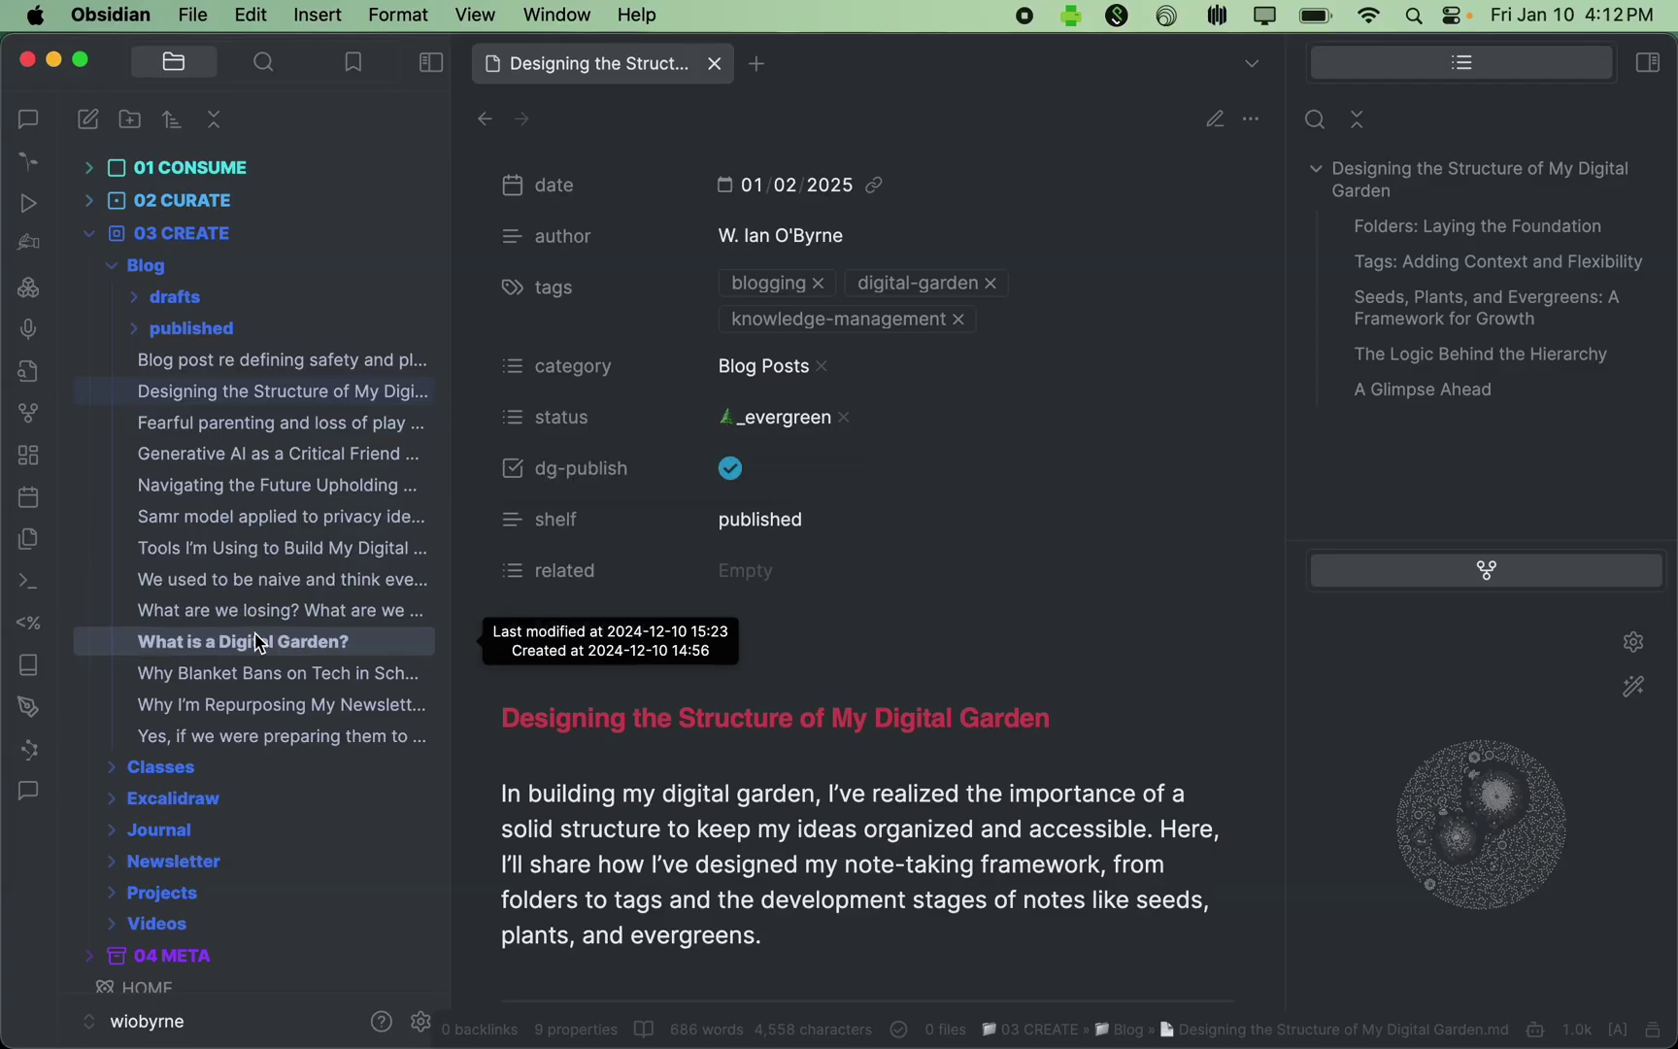
Step: Open the post 'Why Blanket Bans on Tech in Schools Don't Work' and read through it
click(261, 673)
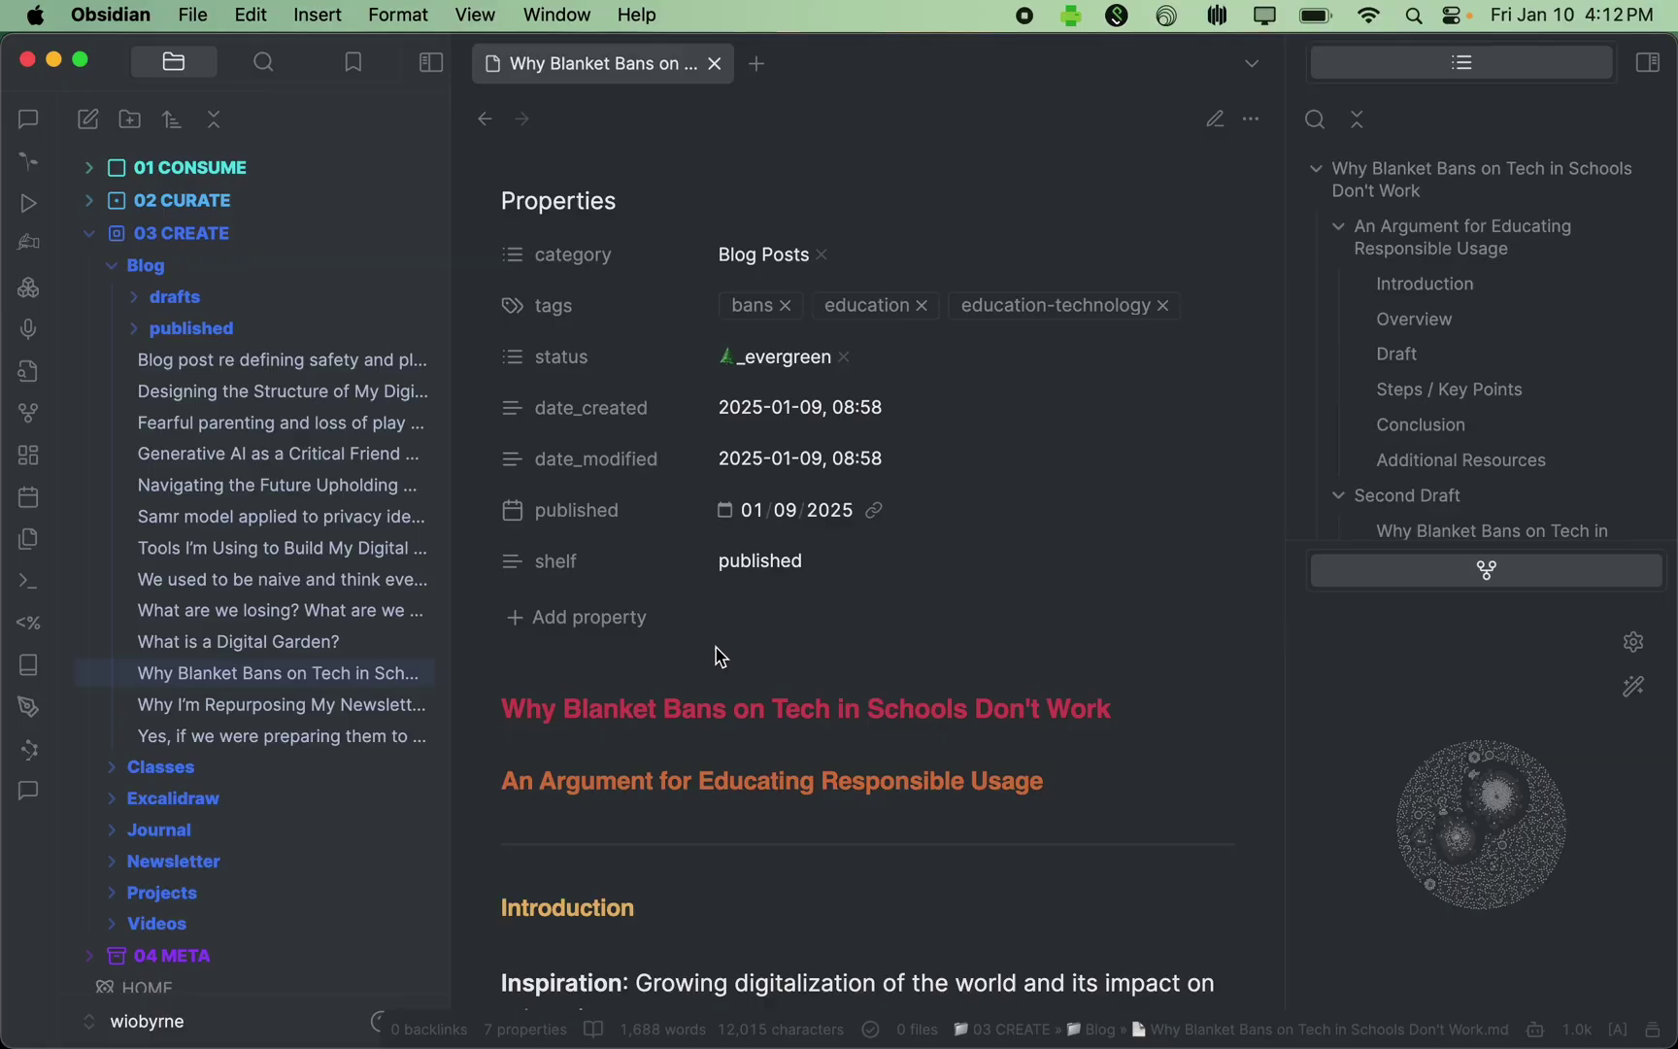
scroll(720, 657, down, 5)
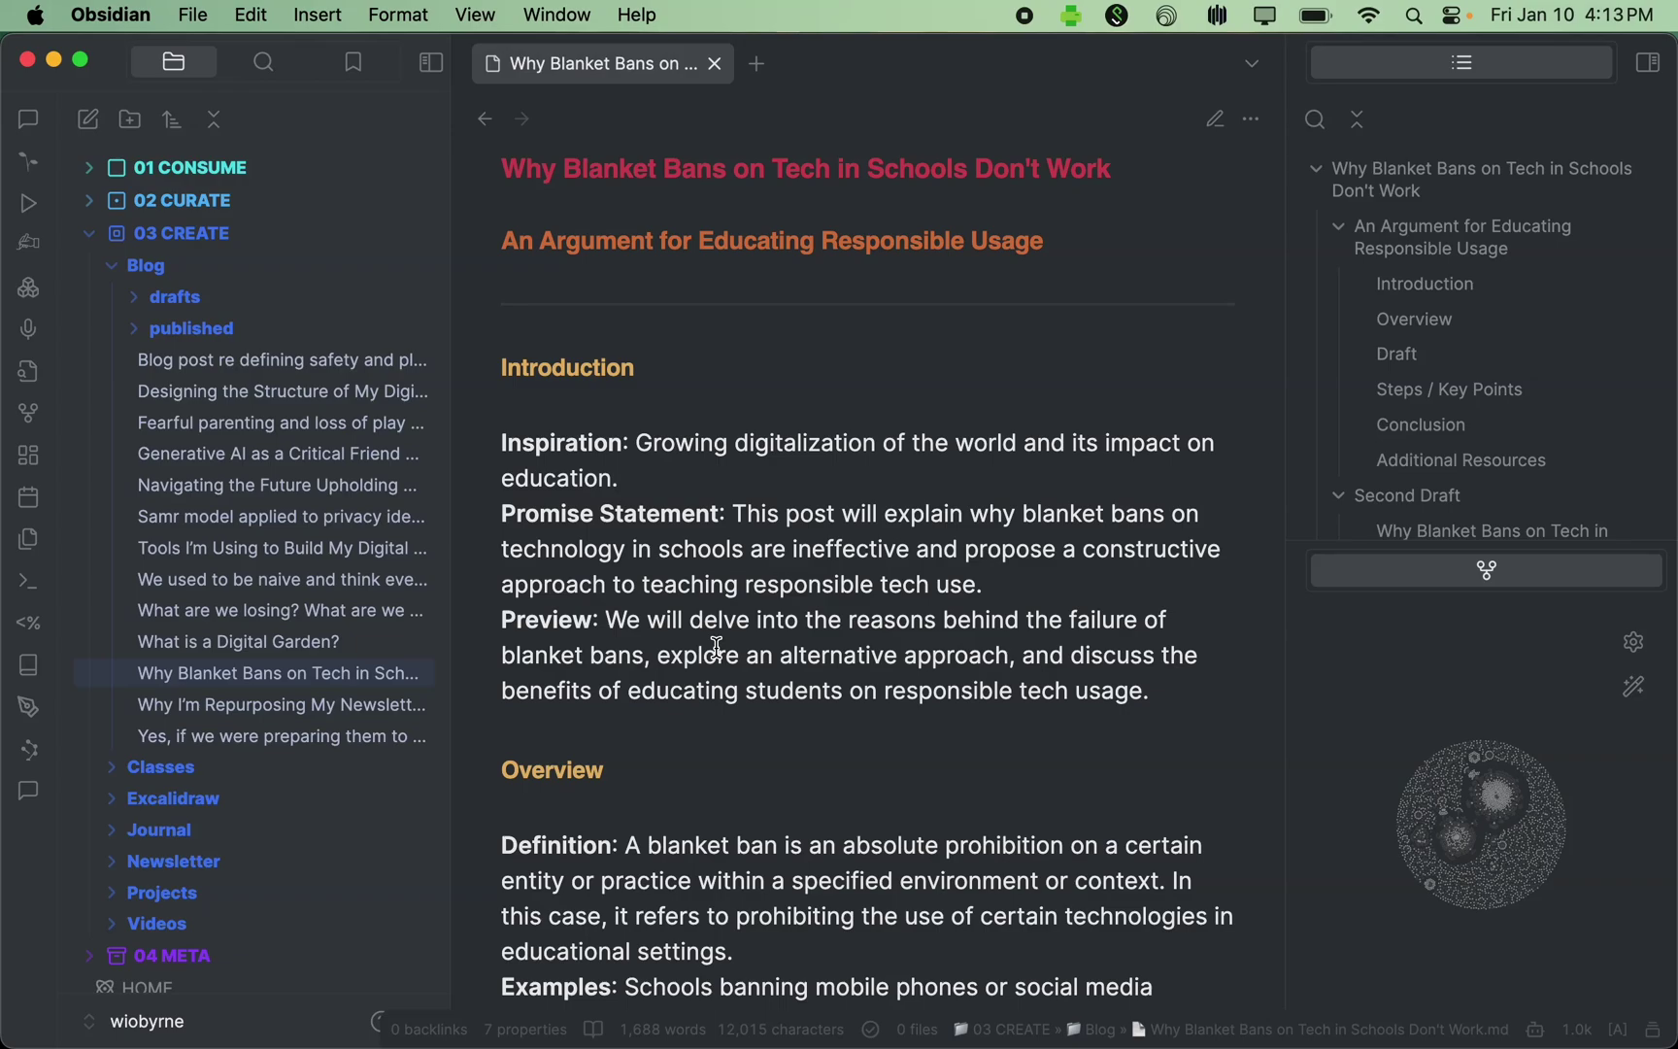
scroll(716, 647, down, 5)
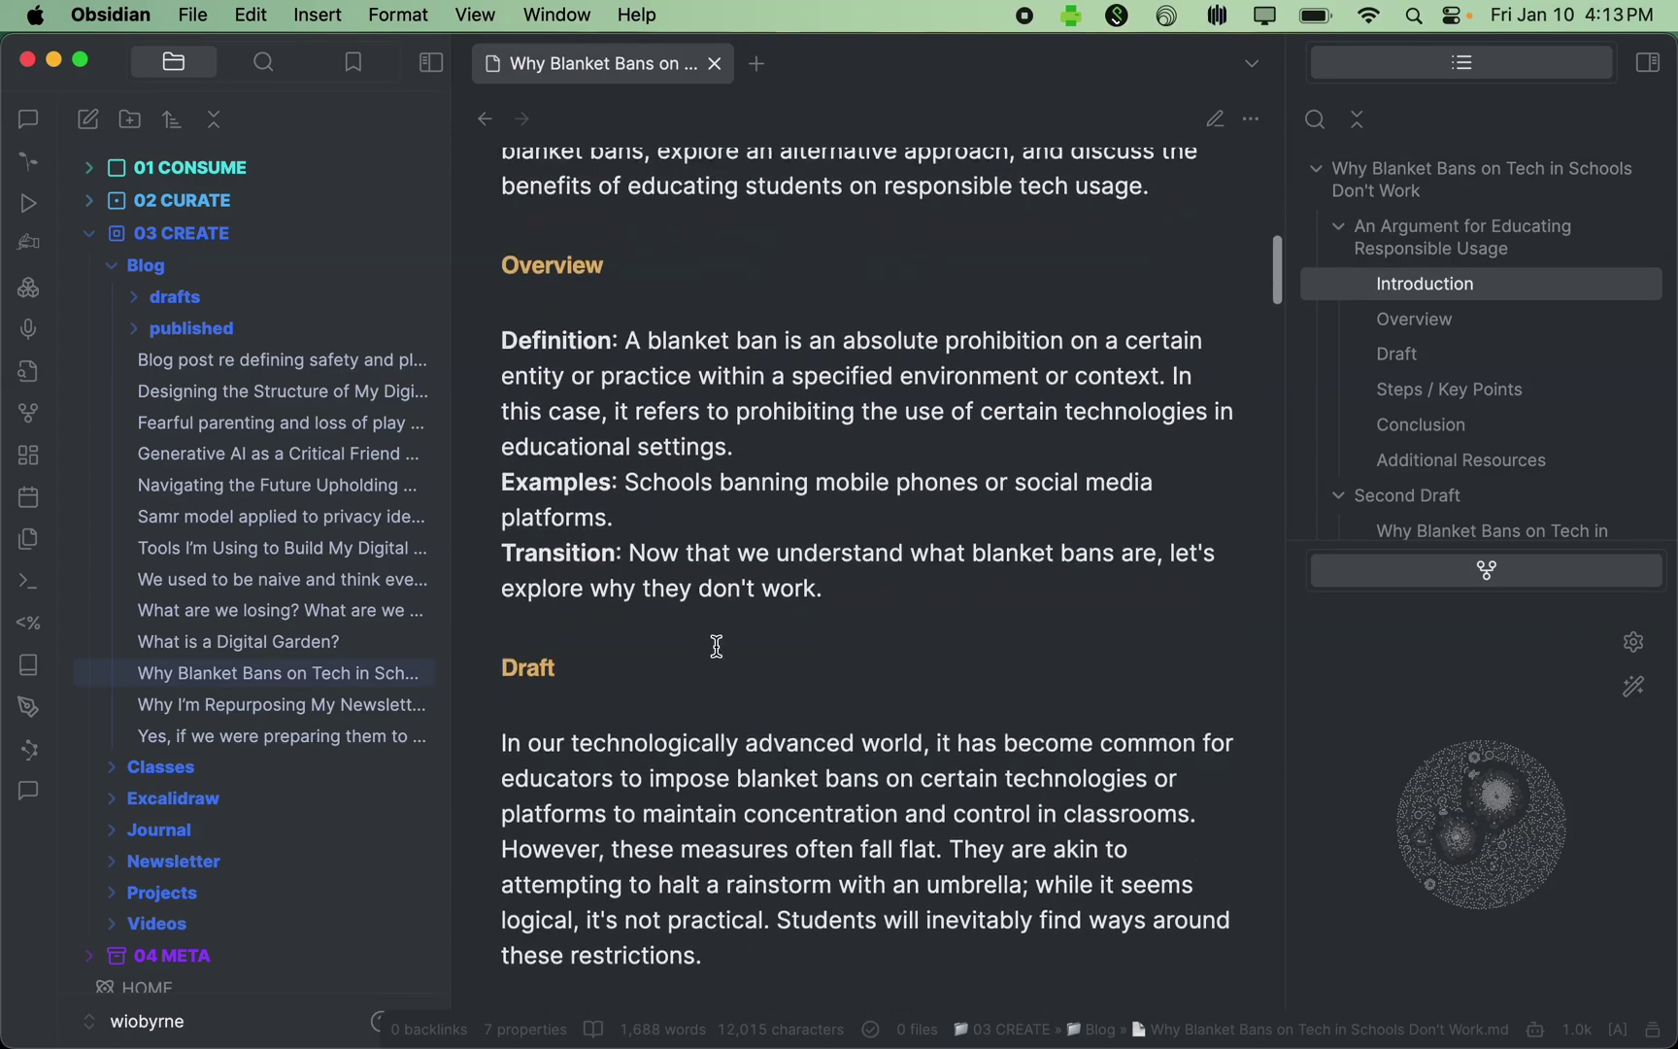
scroll(717, 647, down, 5)
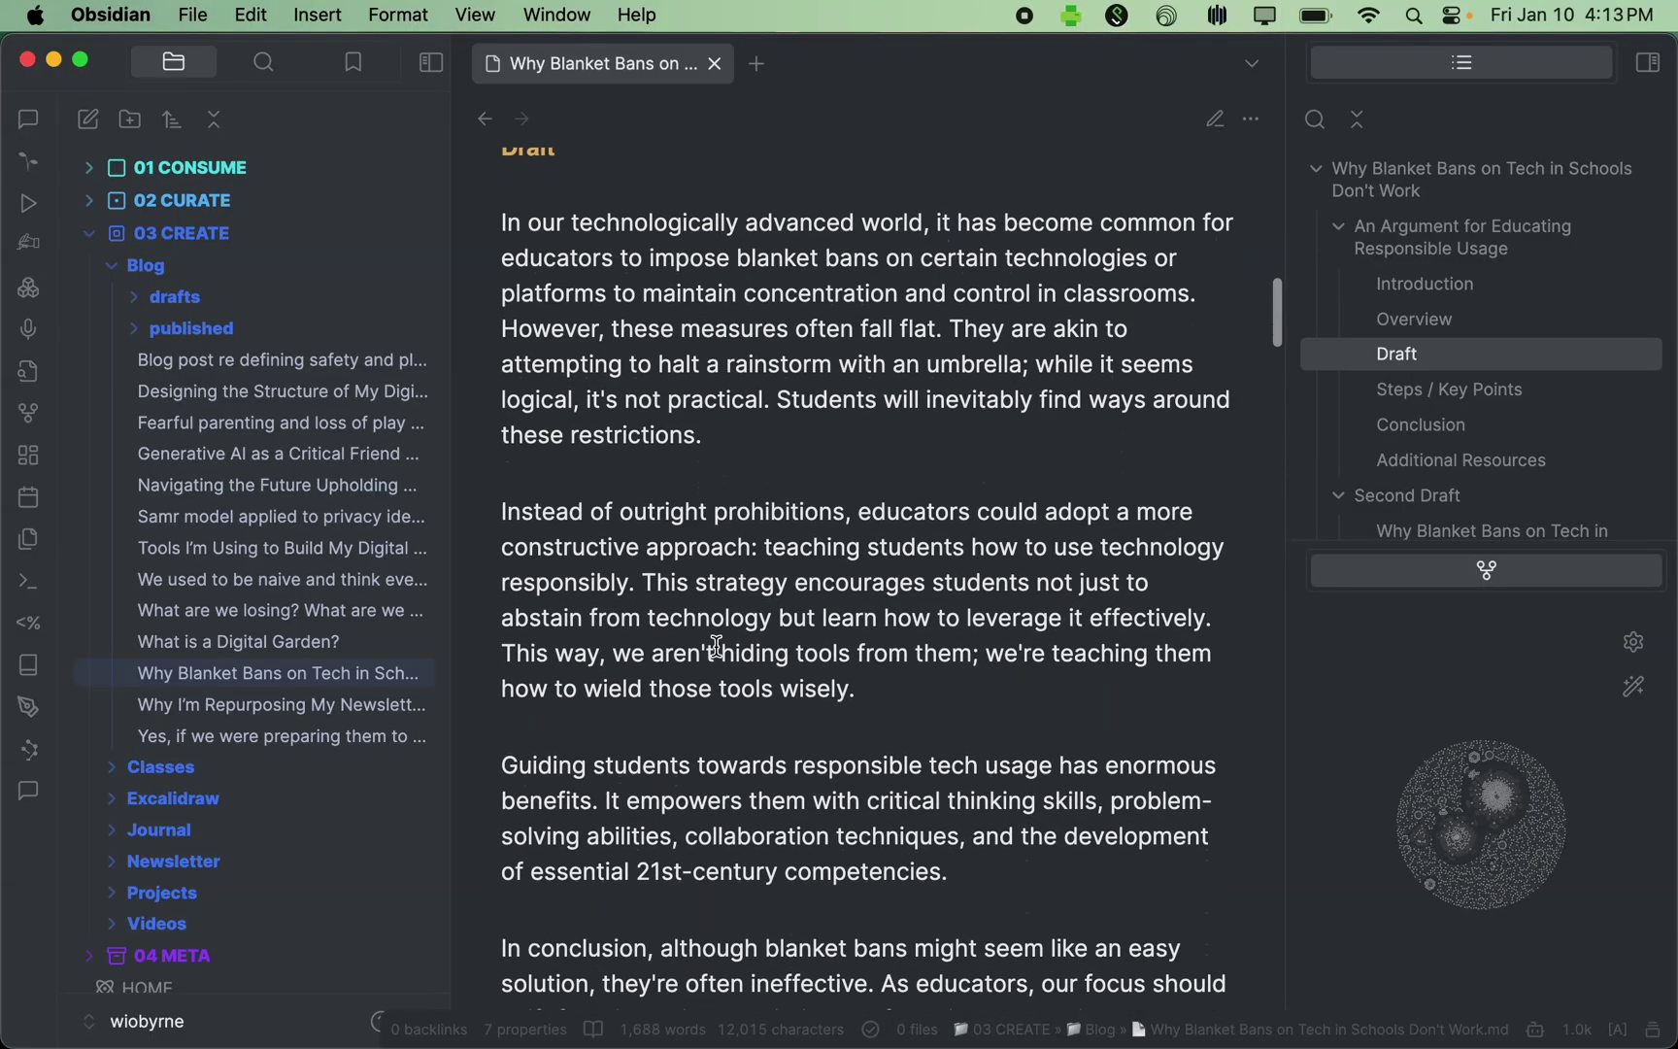
scroll(716, 646, down, 10)
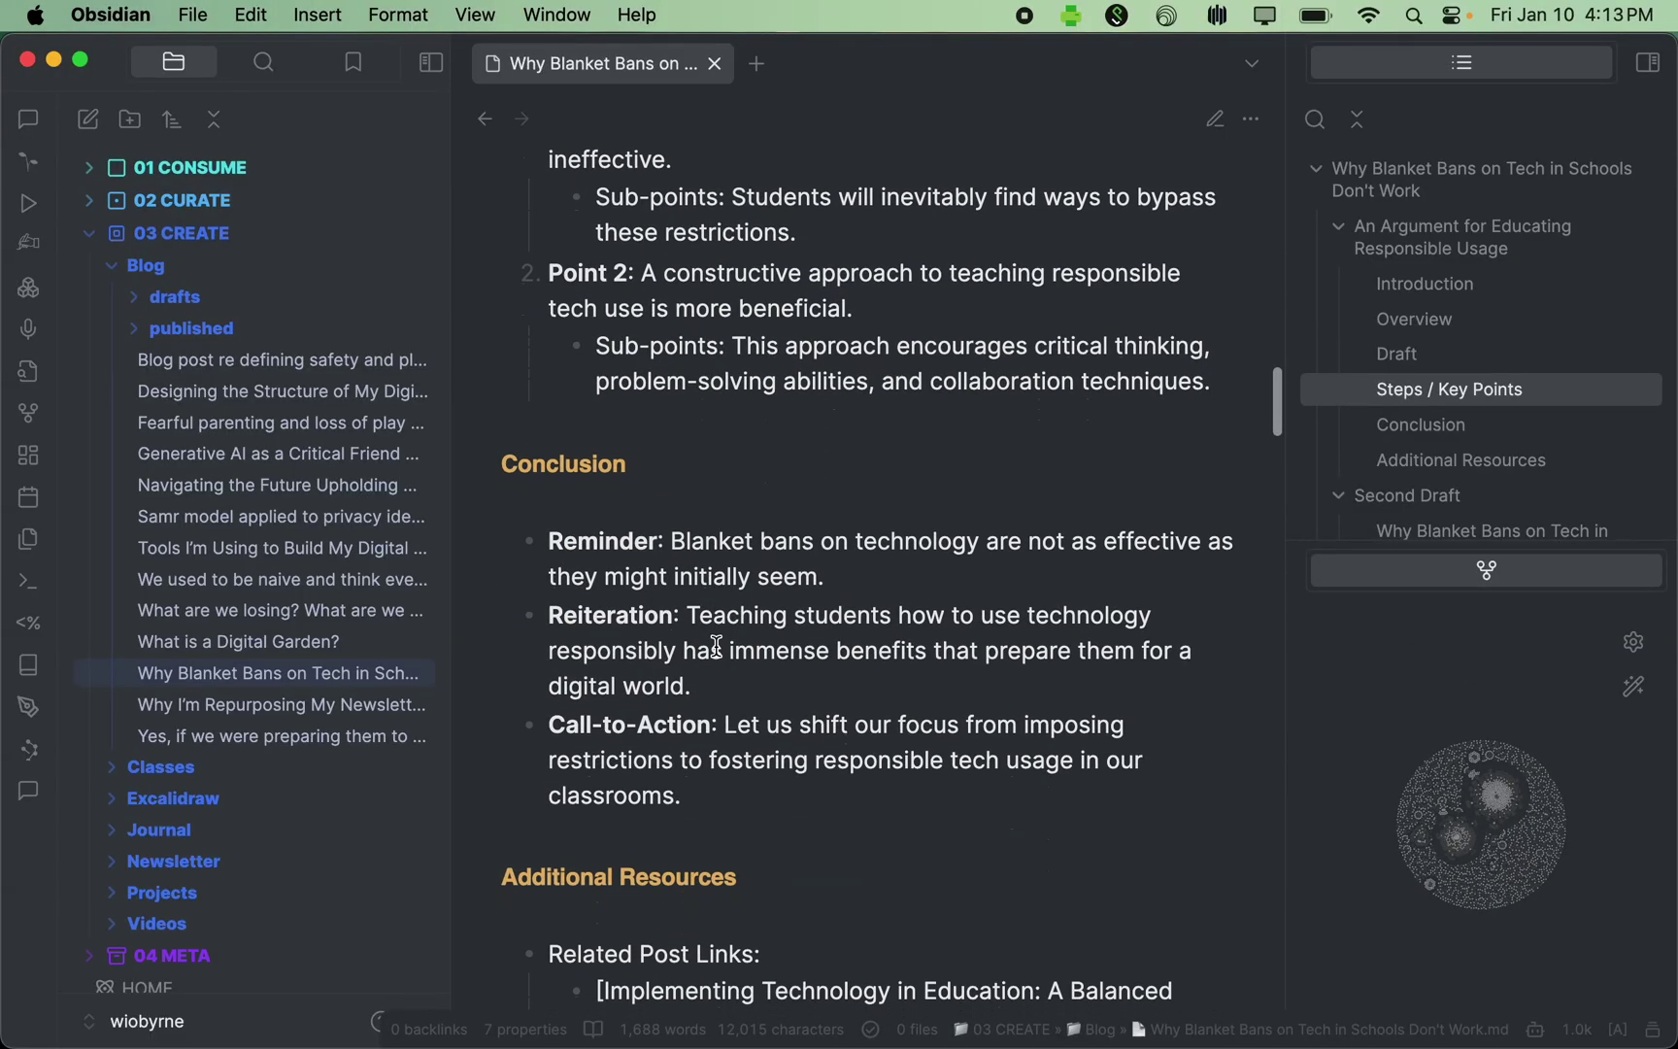
scroll(717, 647, down, 9)
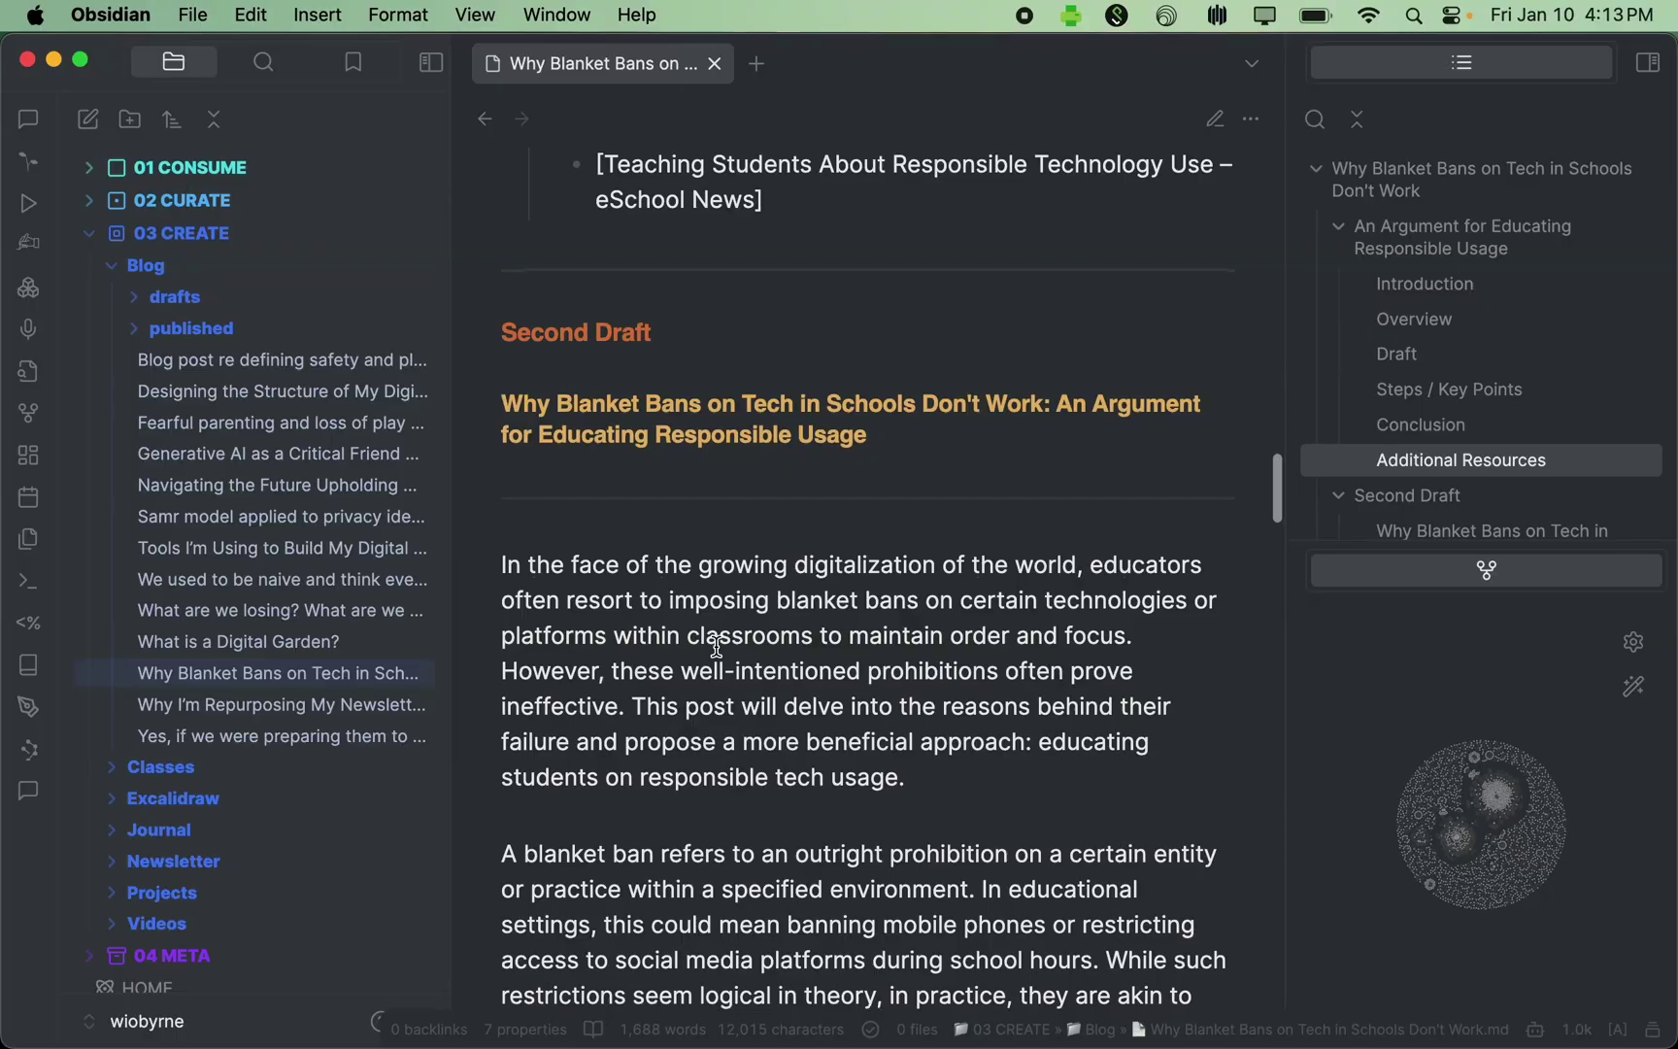
scroll(716, 647, down, 20)
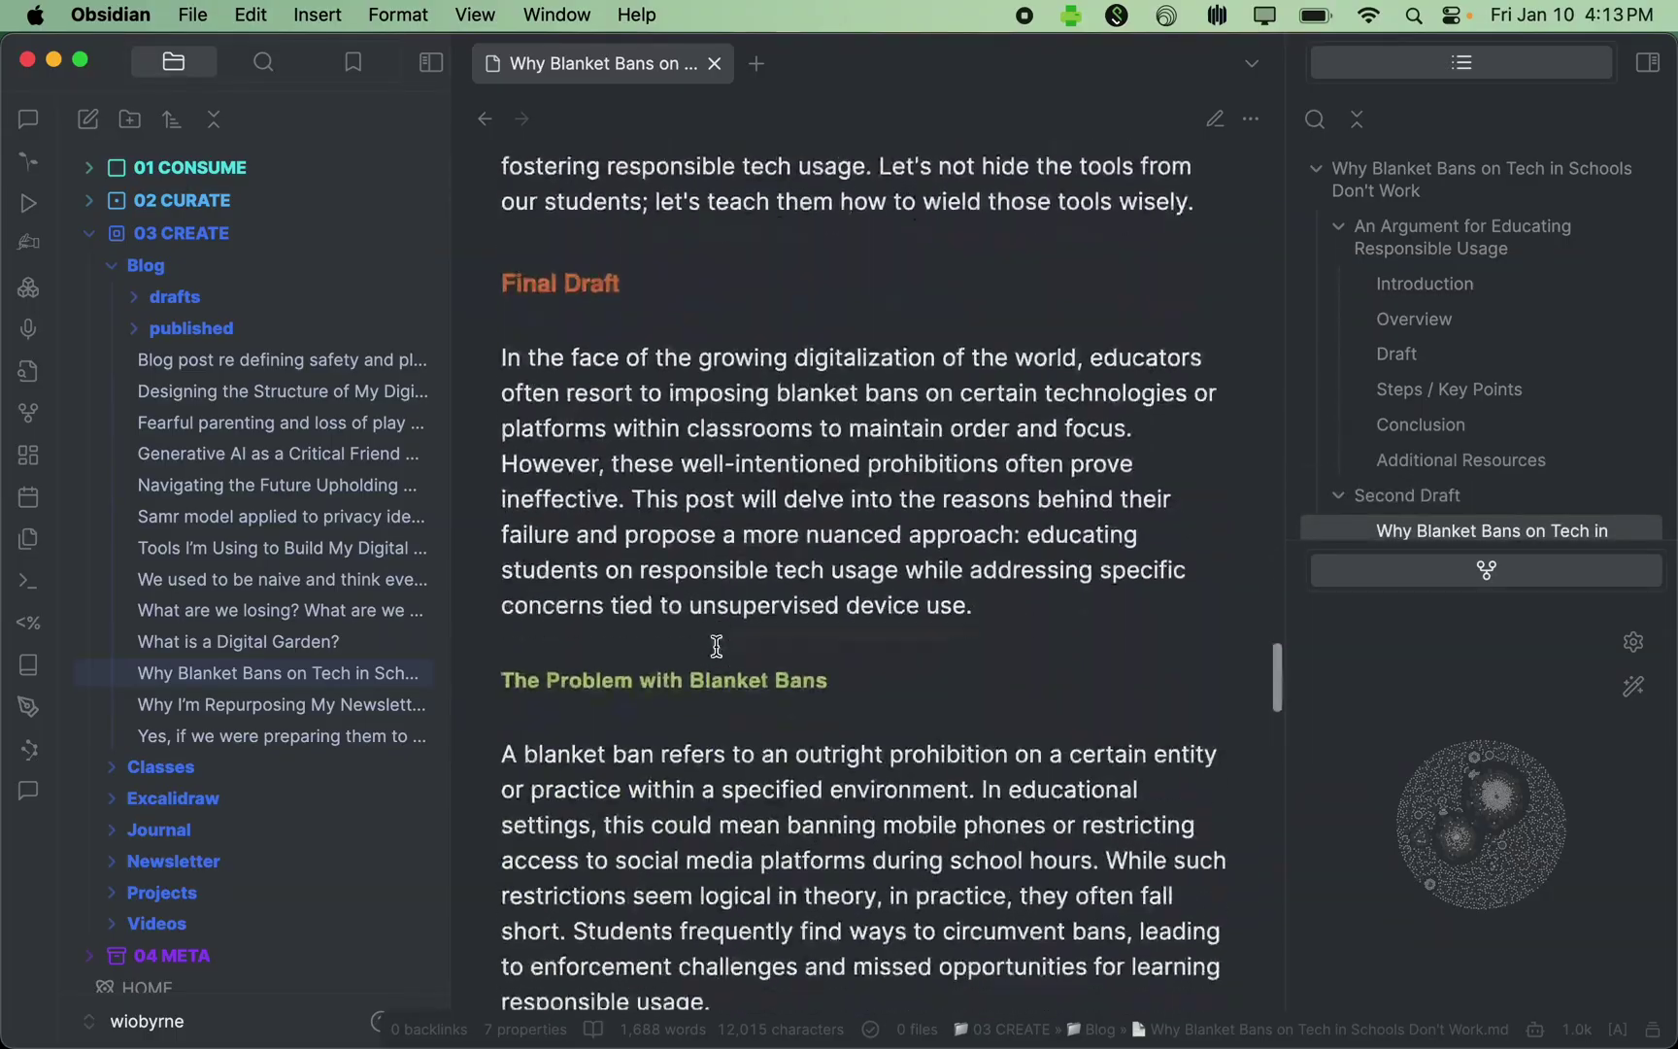
scroll(716, 647, down, 4)
scroll(717, 647, up, 20)
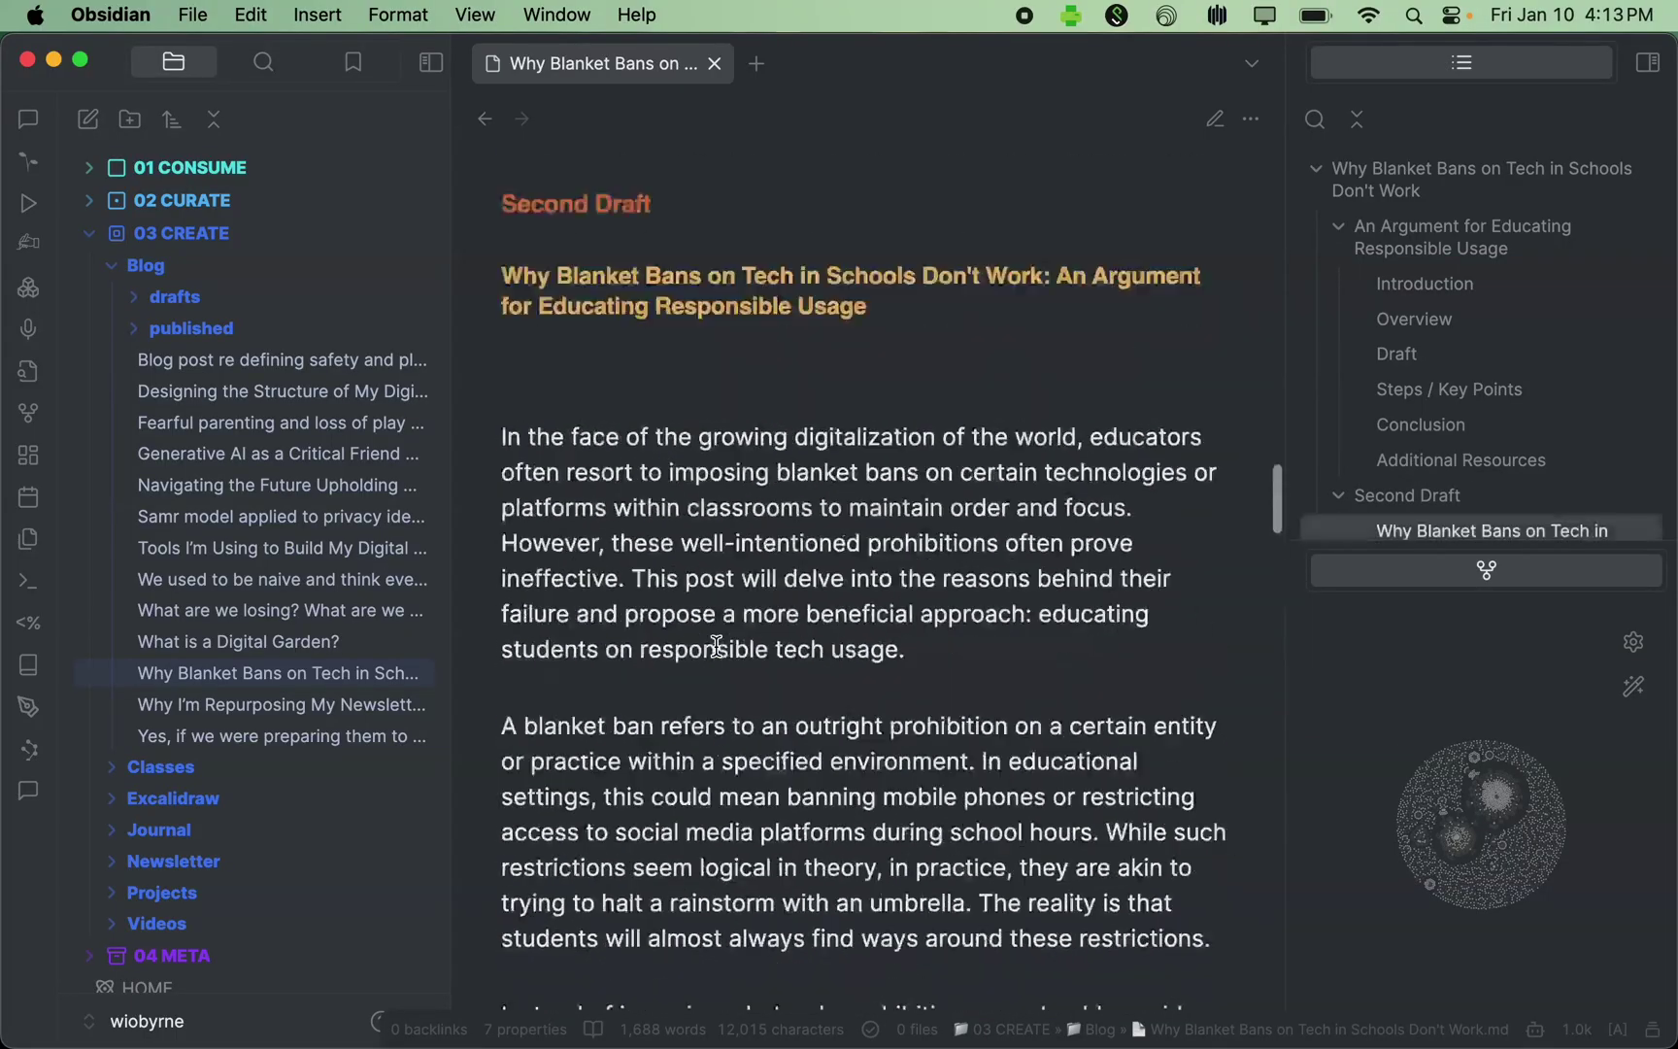
scroll(716, 646, up, 20)
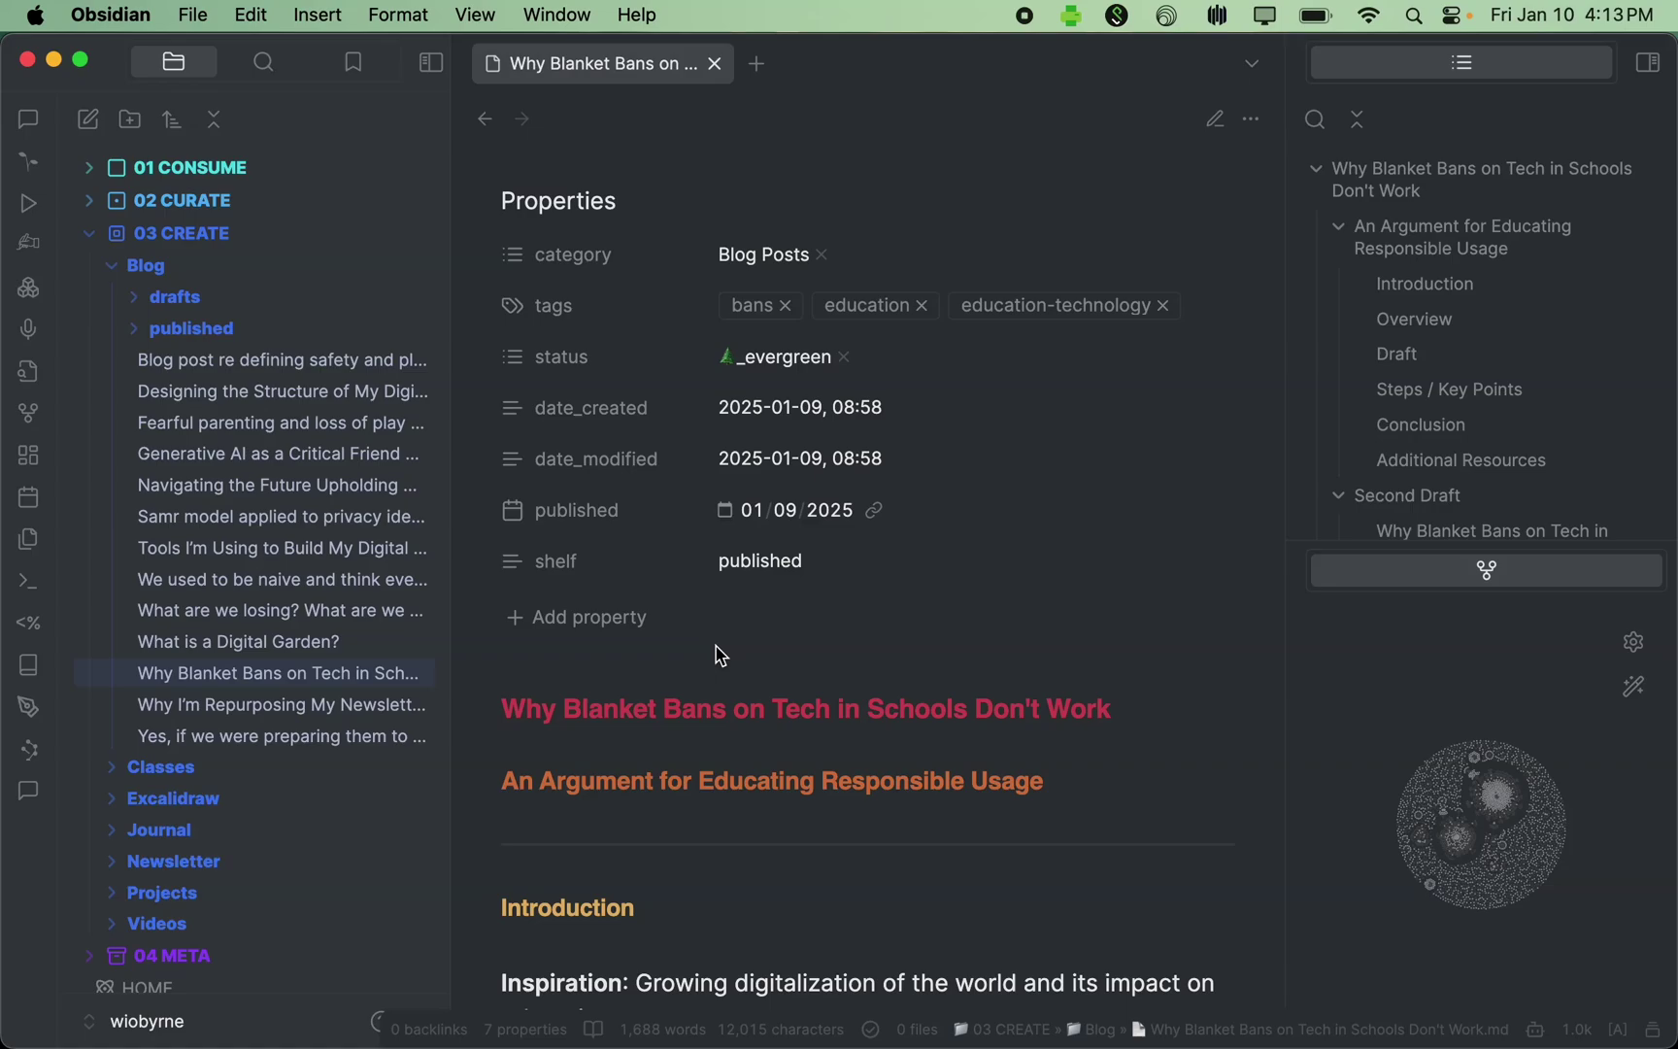
Step: Collapse Blog and open the Digitally Literate Educator note from Classes > DL Educator
click(118, 272)
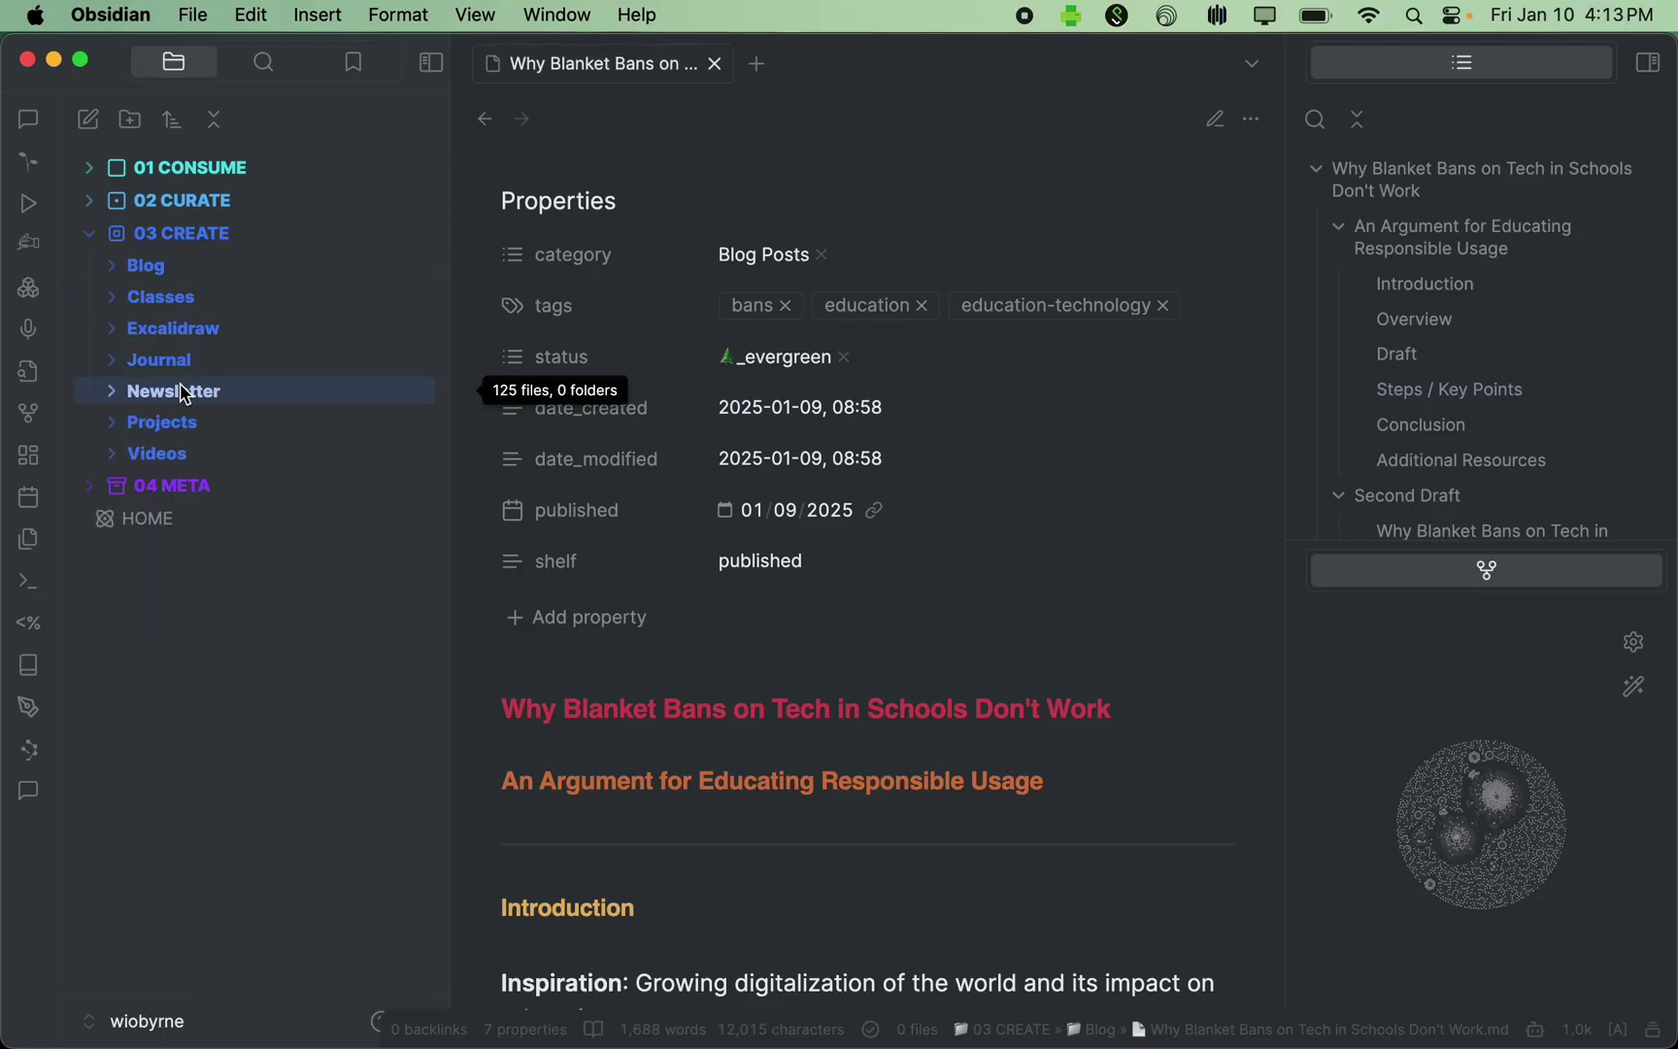
click(121, 303)
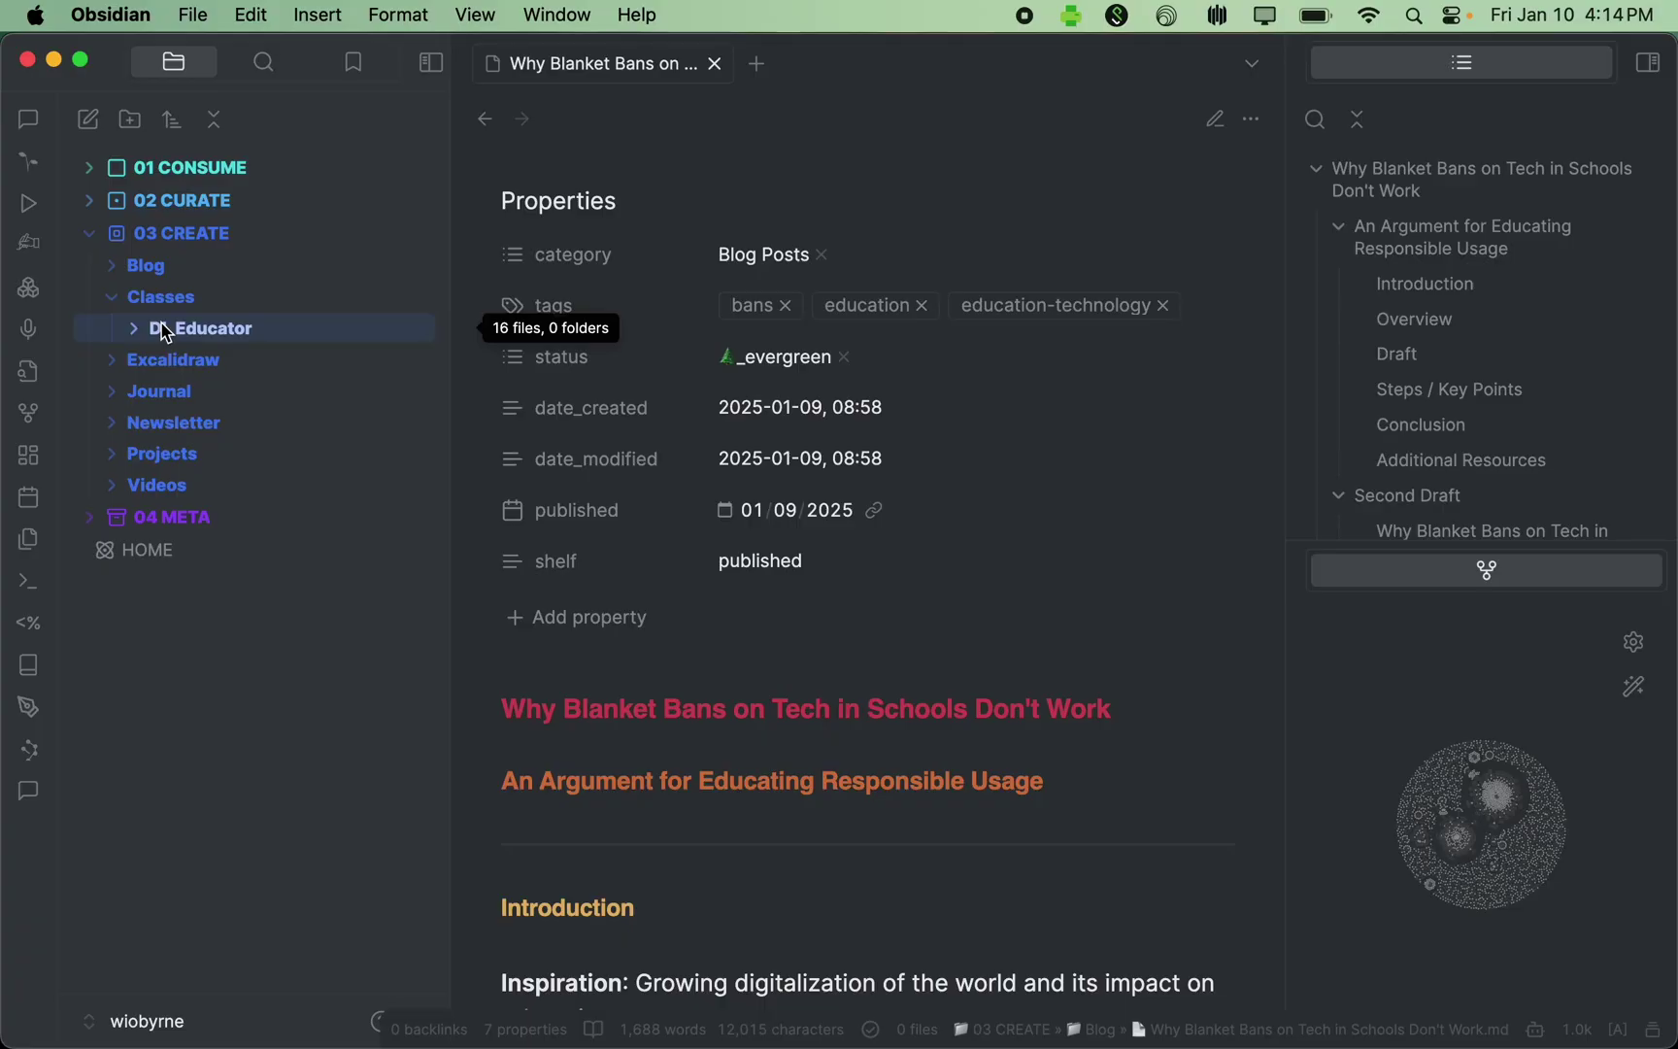
click(141, 335)
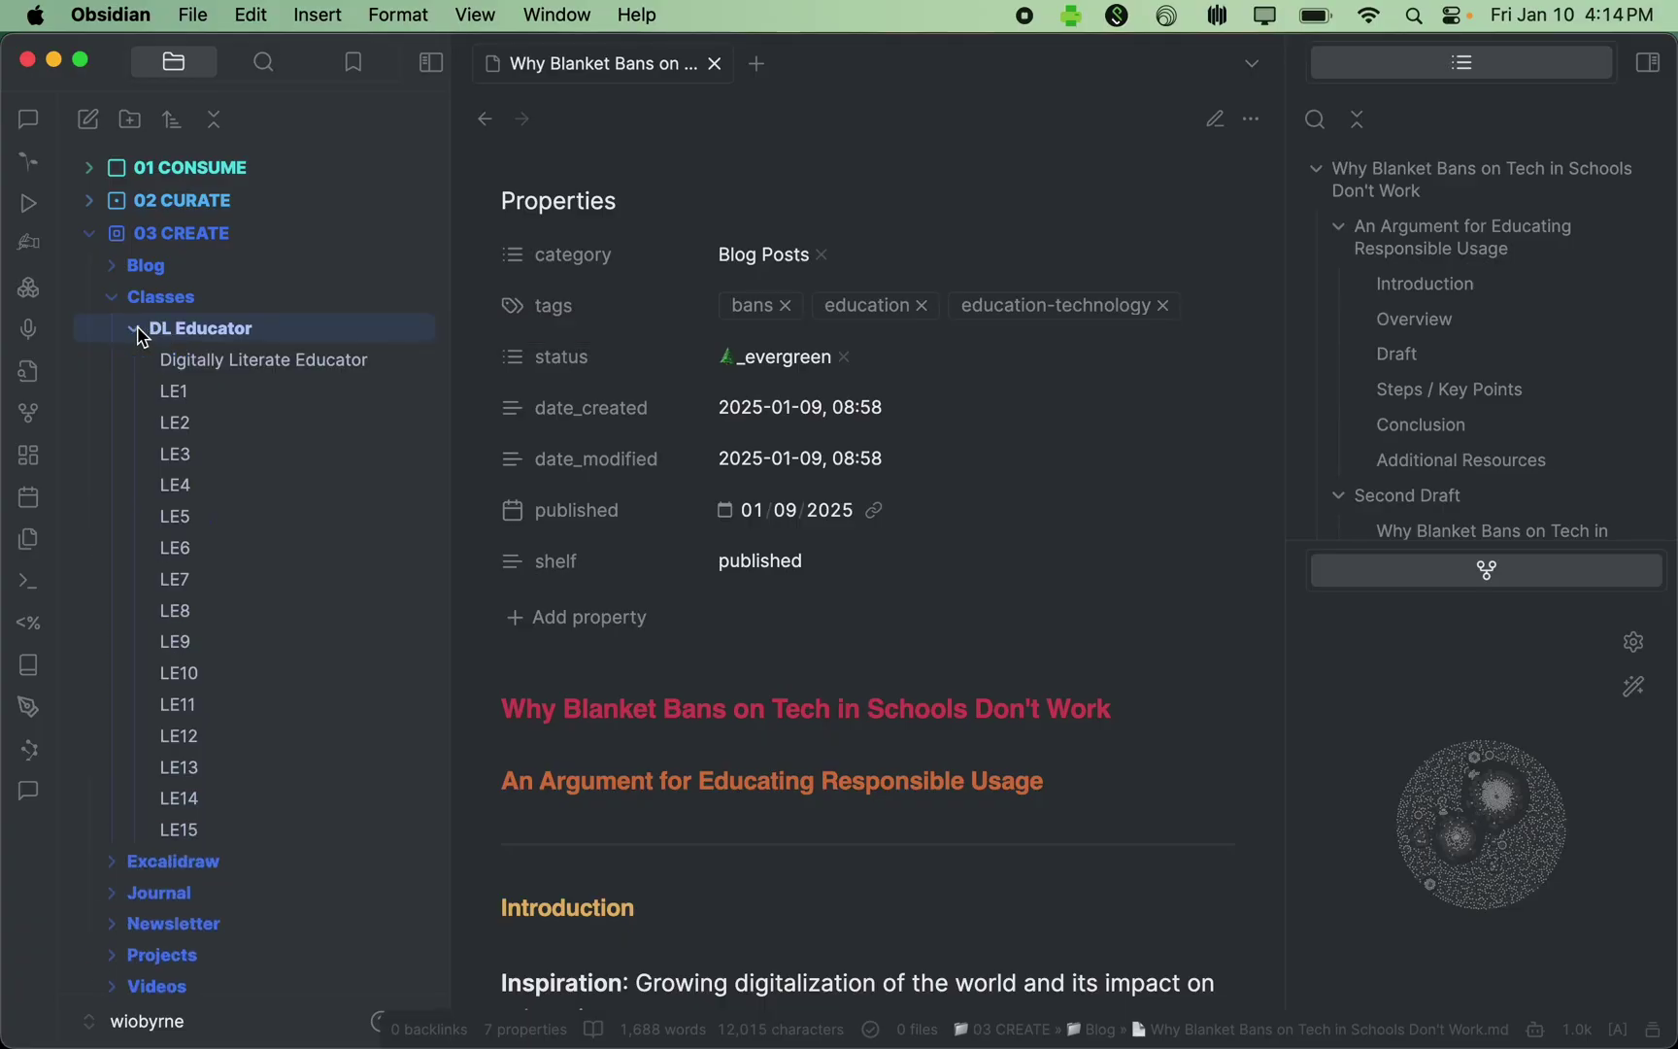
click(197, 361)
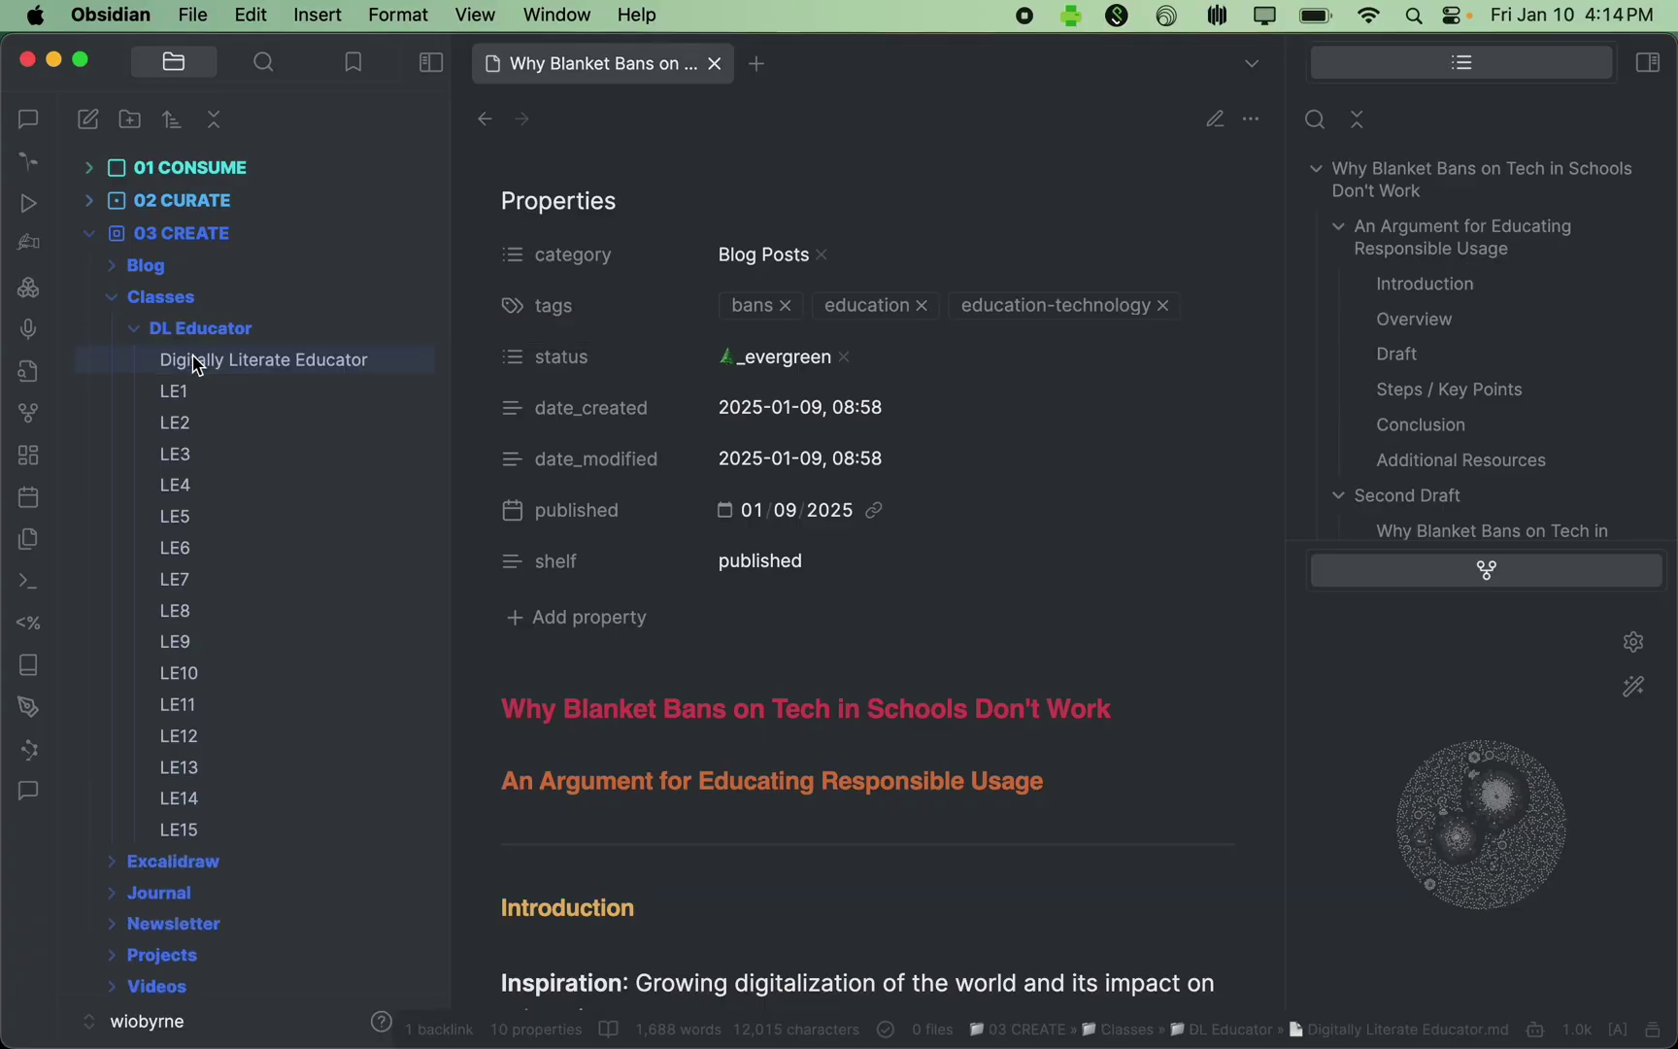
scroll(814, 750, down, 20)
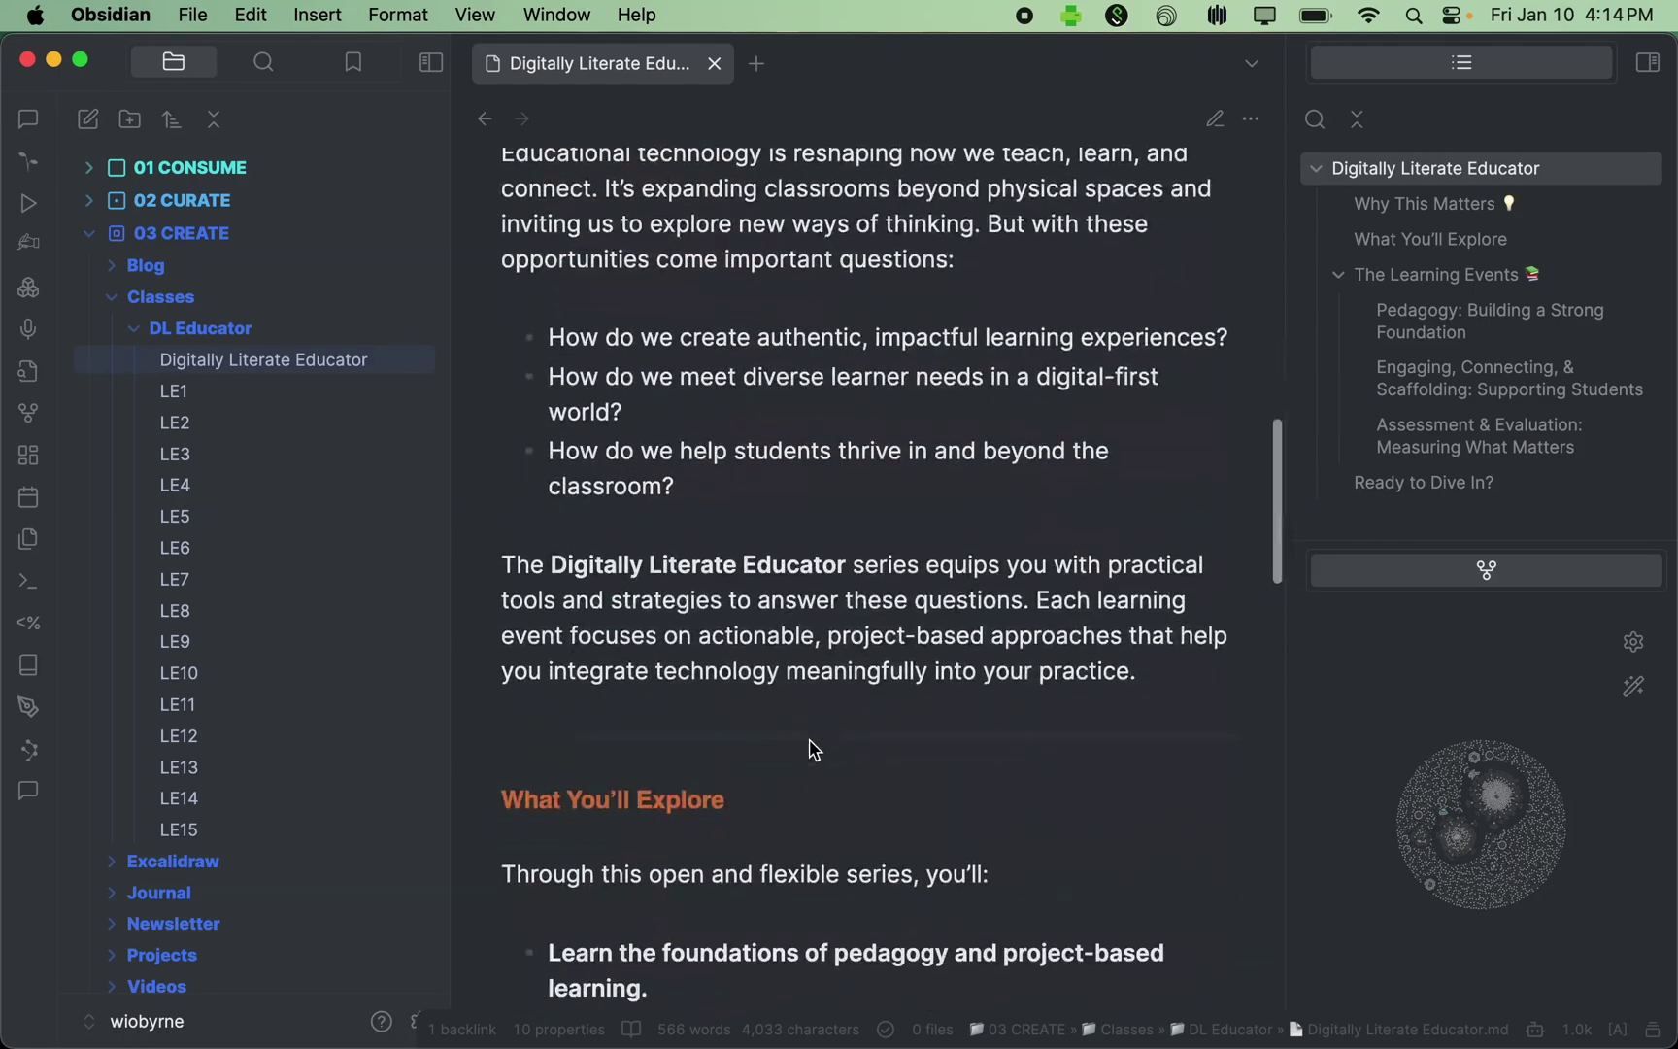
scroll(811, 741, down, 10)
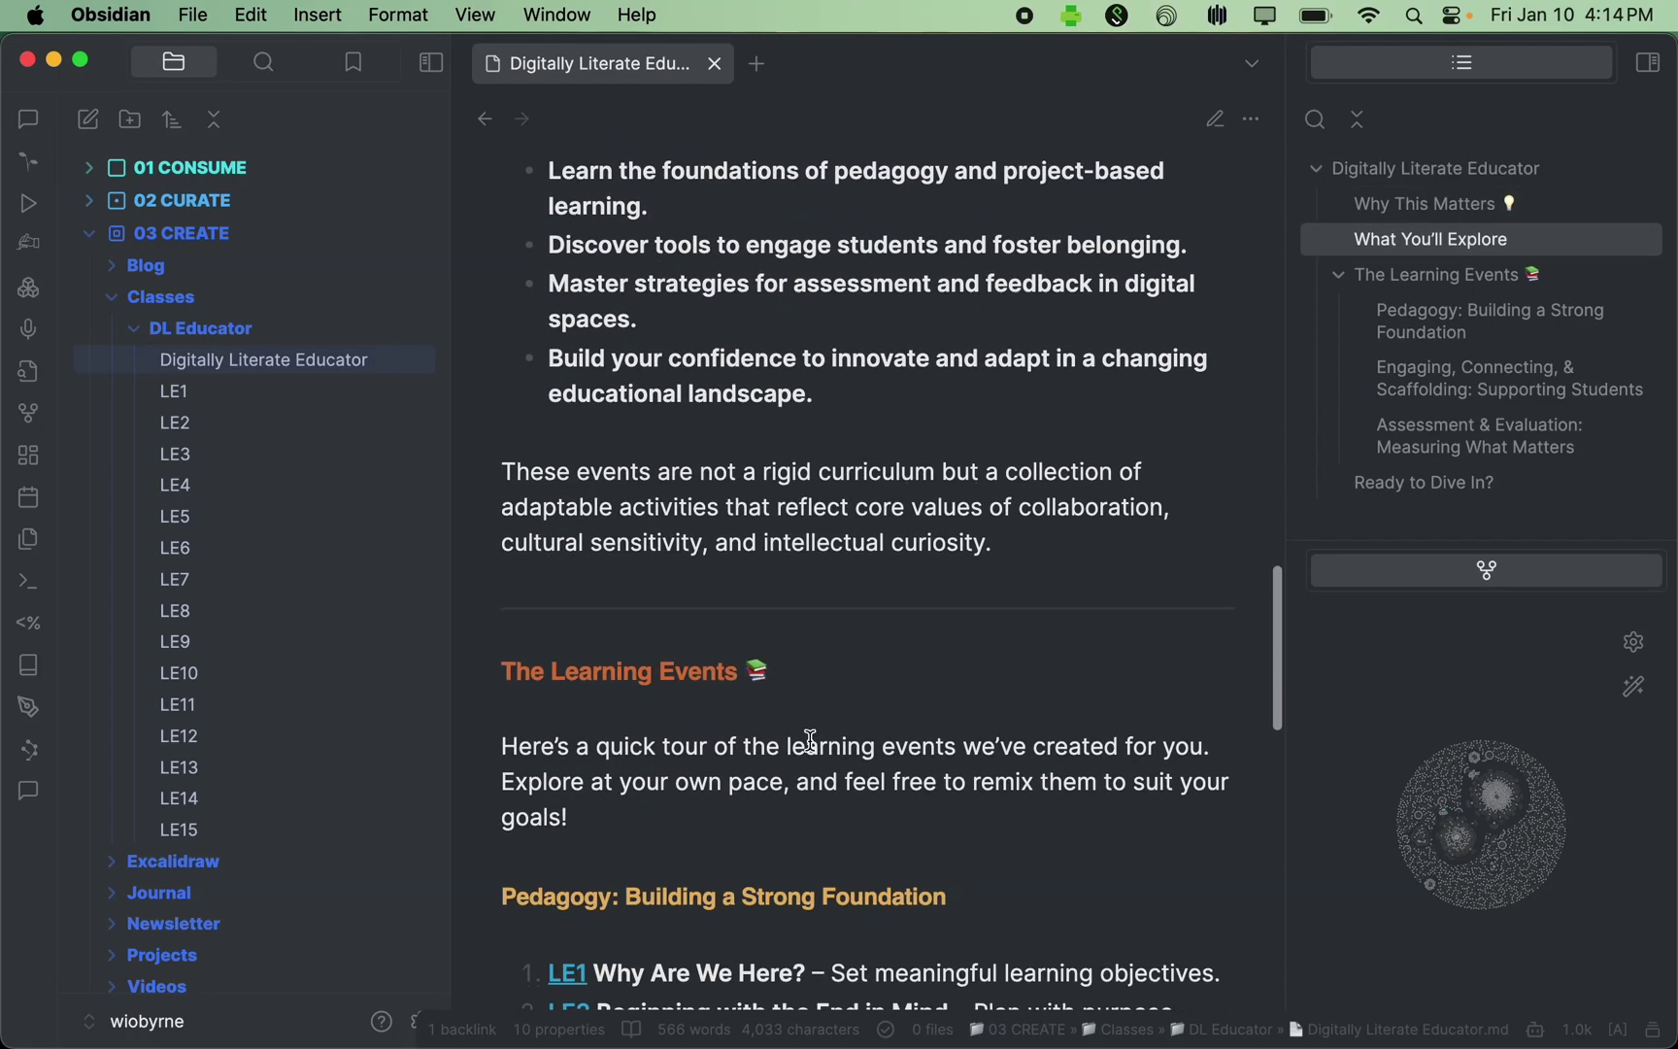
scroll(811, 741, up, 6)
scroll(811, 741, up, 15)
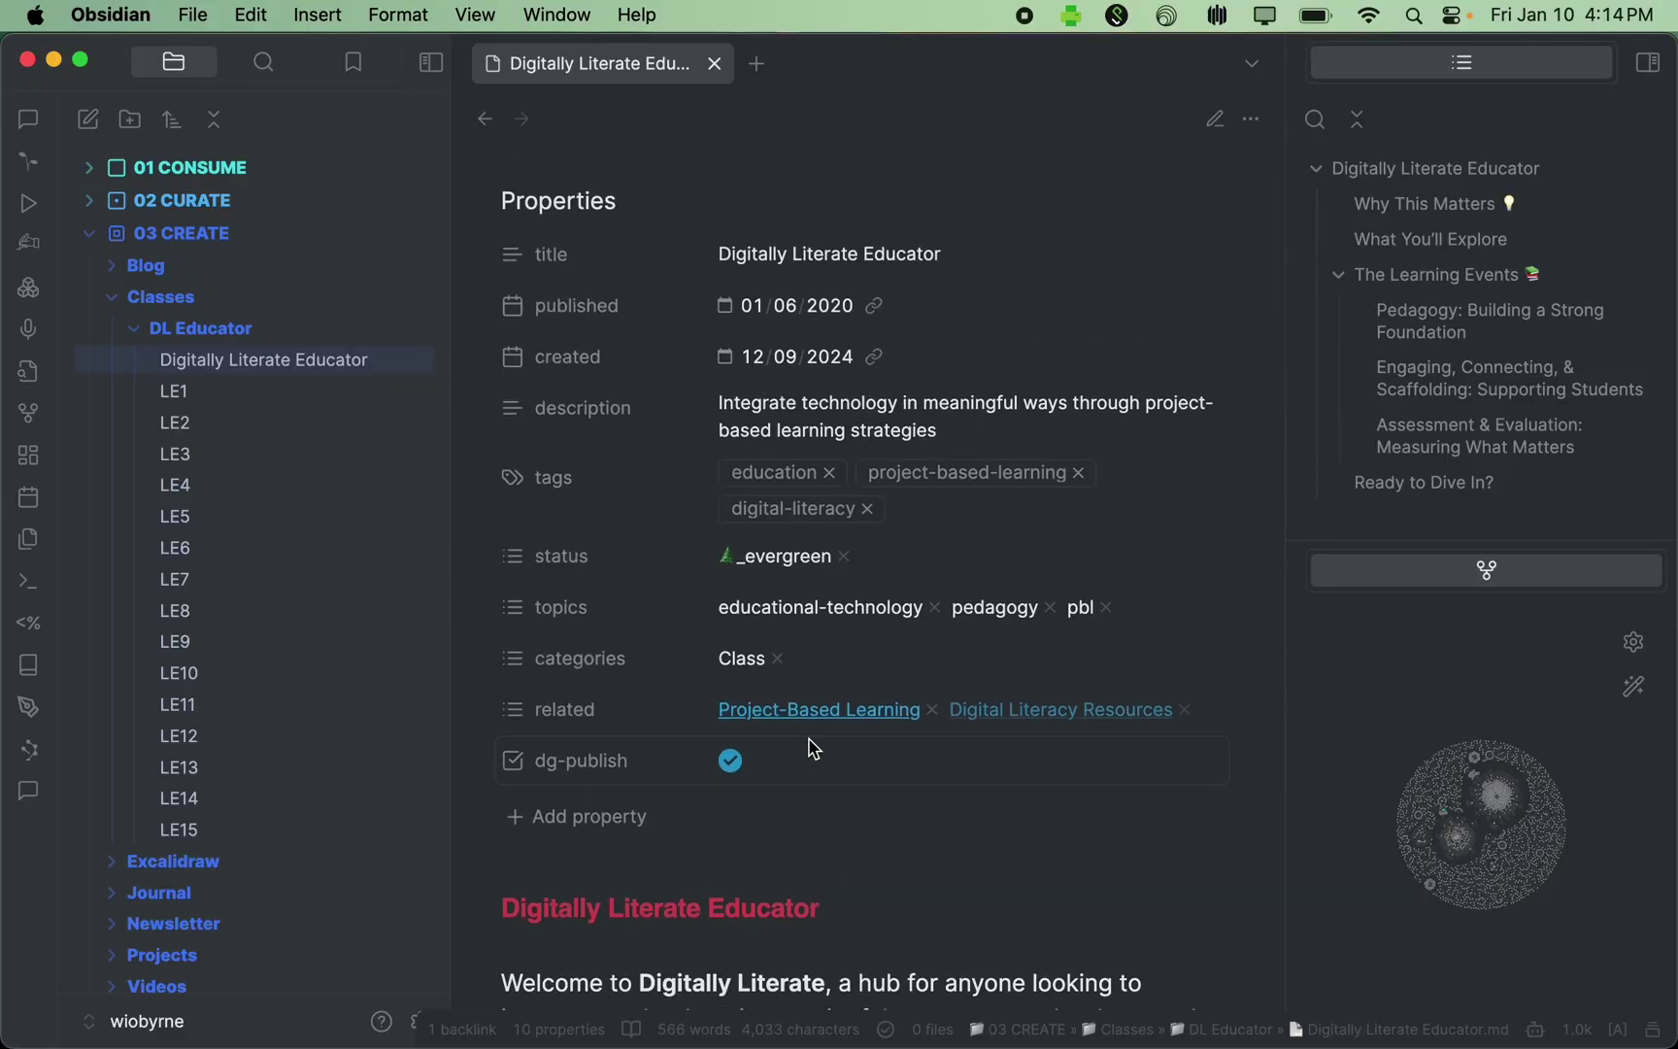
Step: Fold up DL Educator and Classes, and briefly peek inside the Videos folder
click(132, 328)
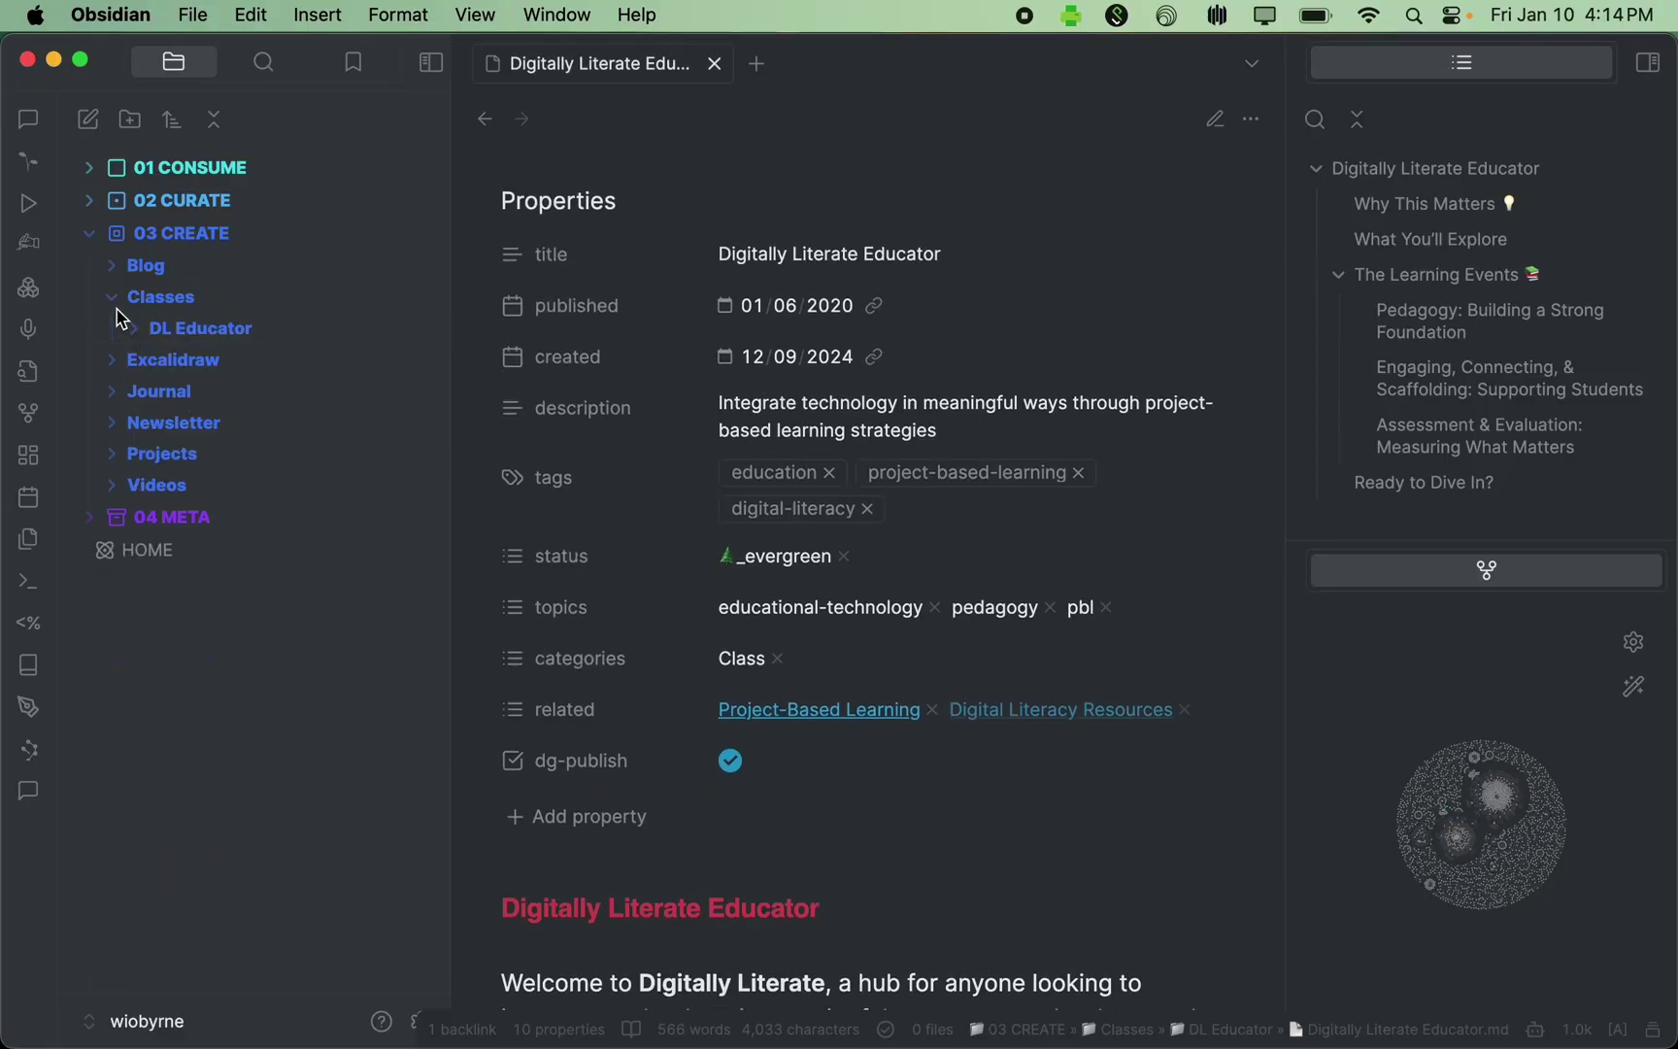
click(113, 306)
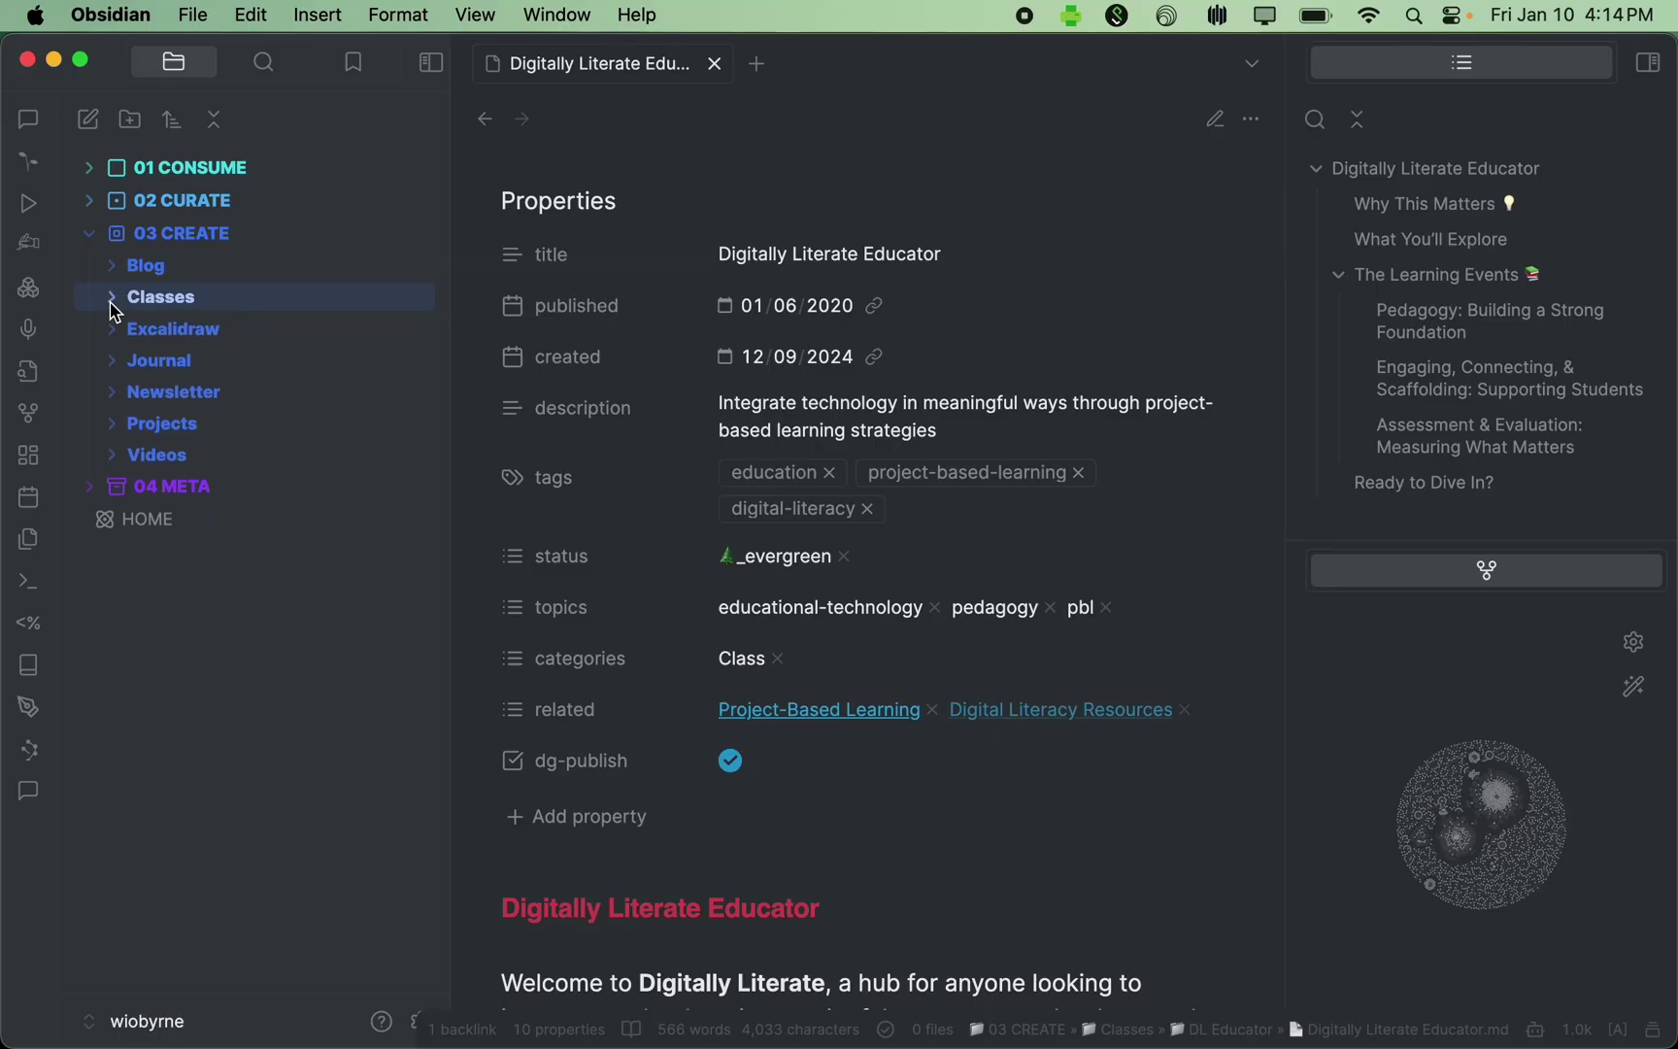
click(115, 456)
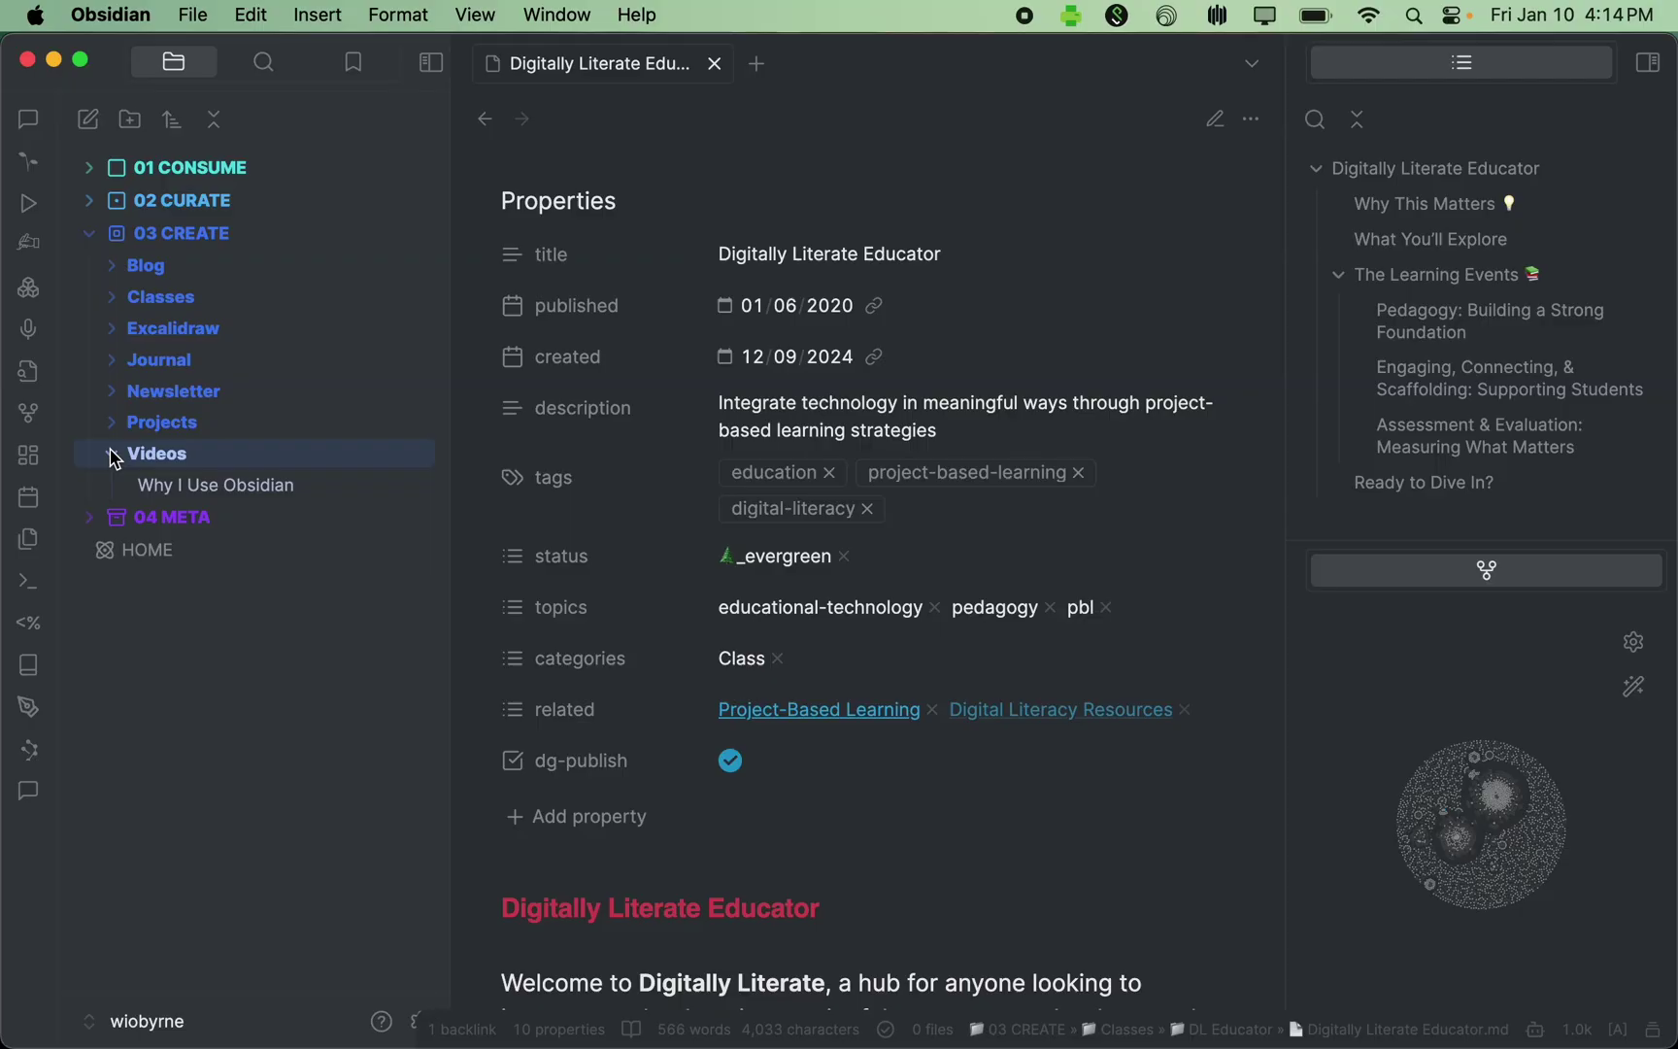
click(114, 458)
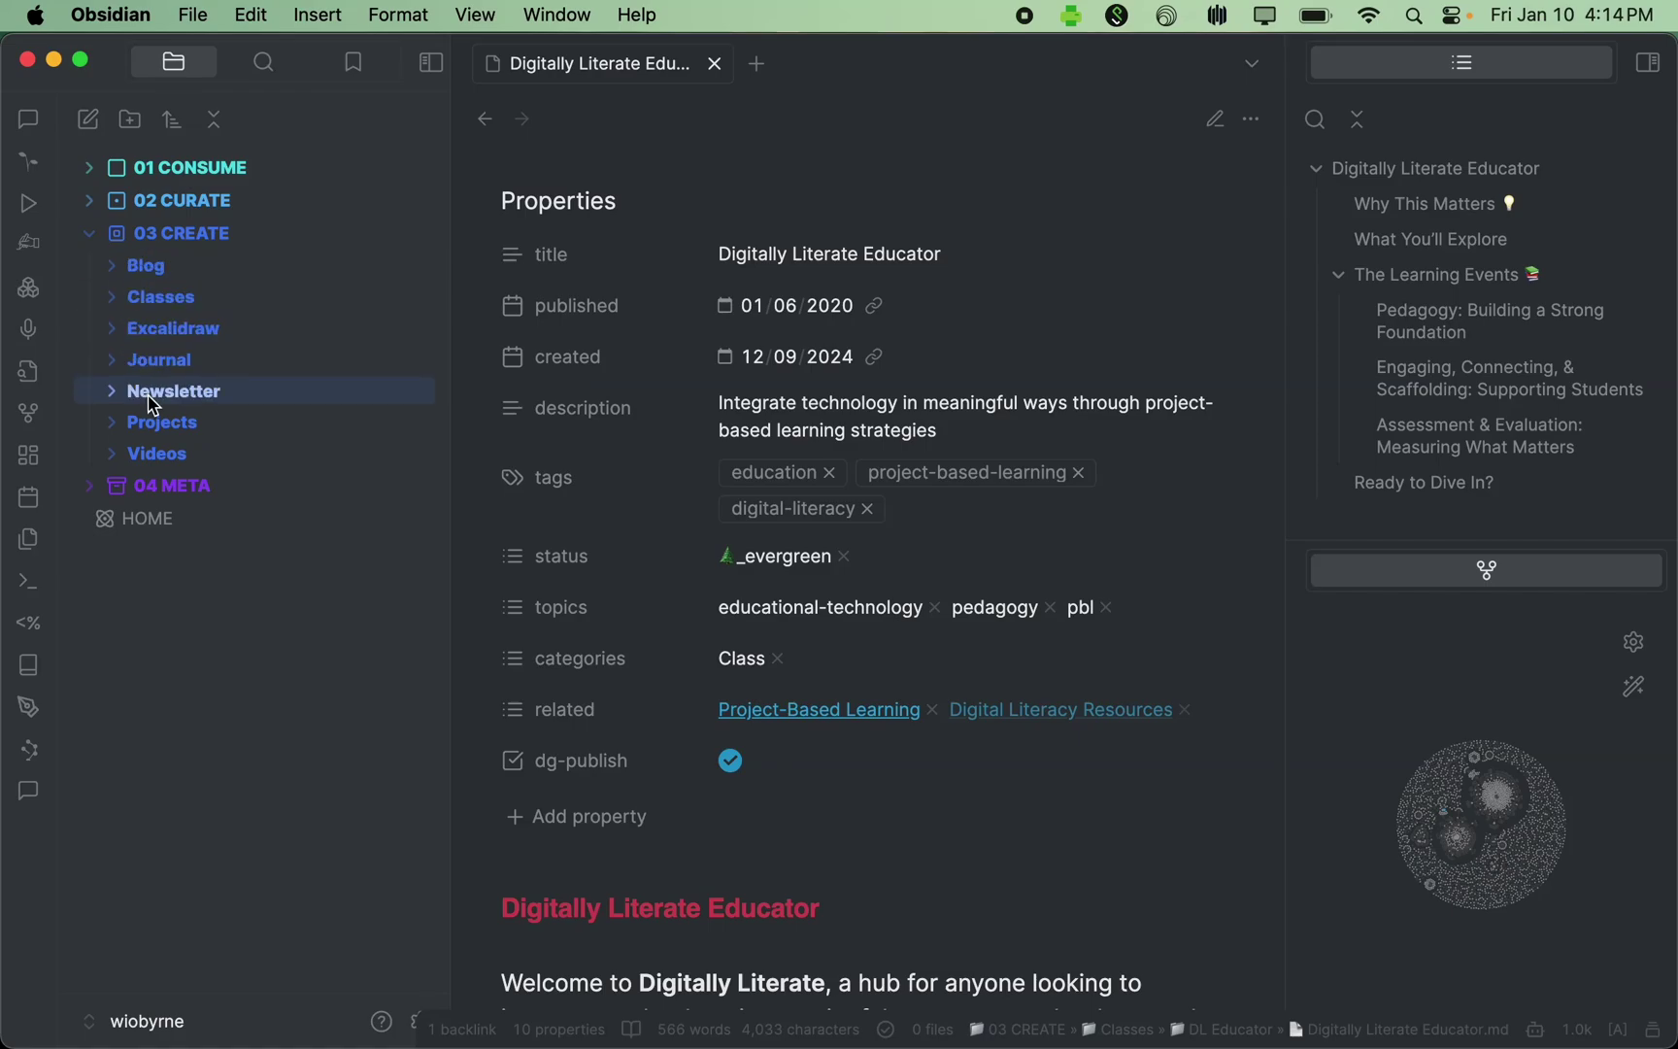
Step: Briefly show the 02 CURATE and Projects contents, then collapse 03 CREATE
click(91, 200)
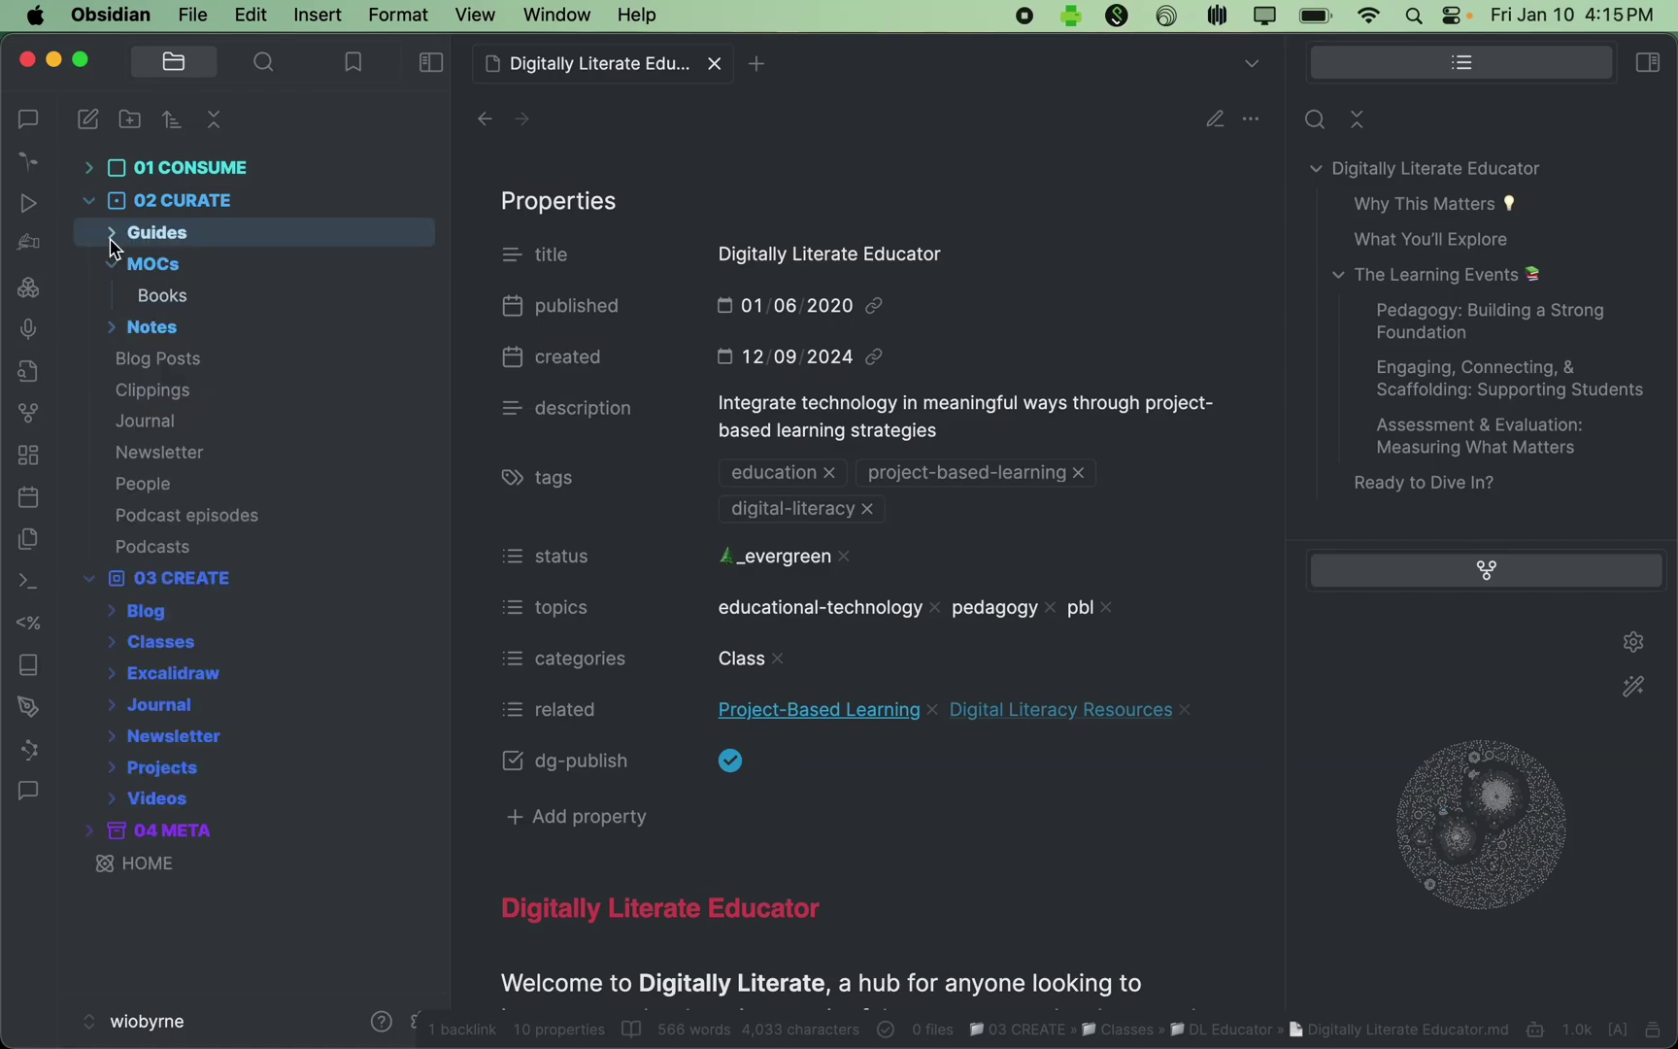
click(92, 200)
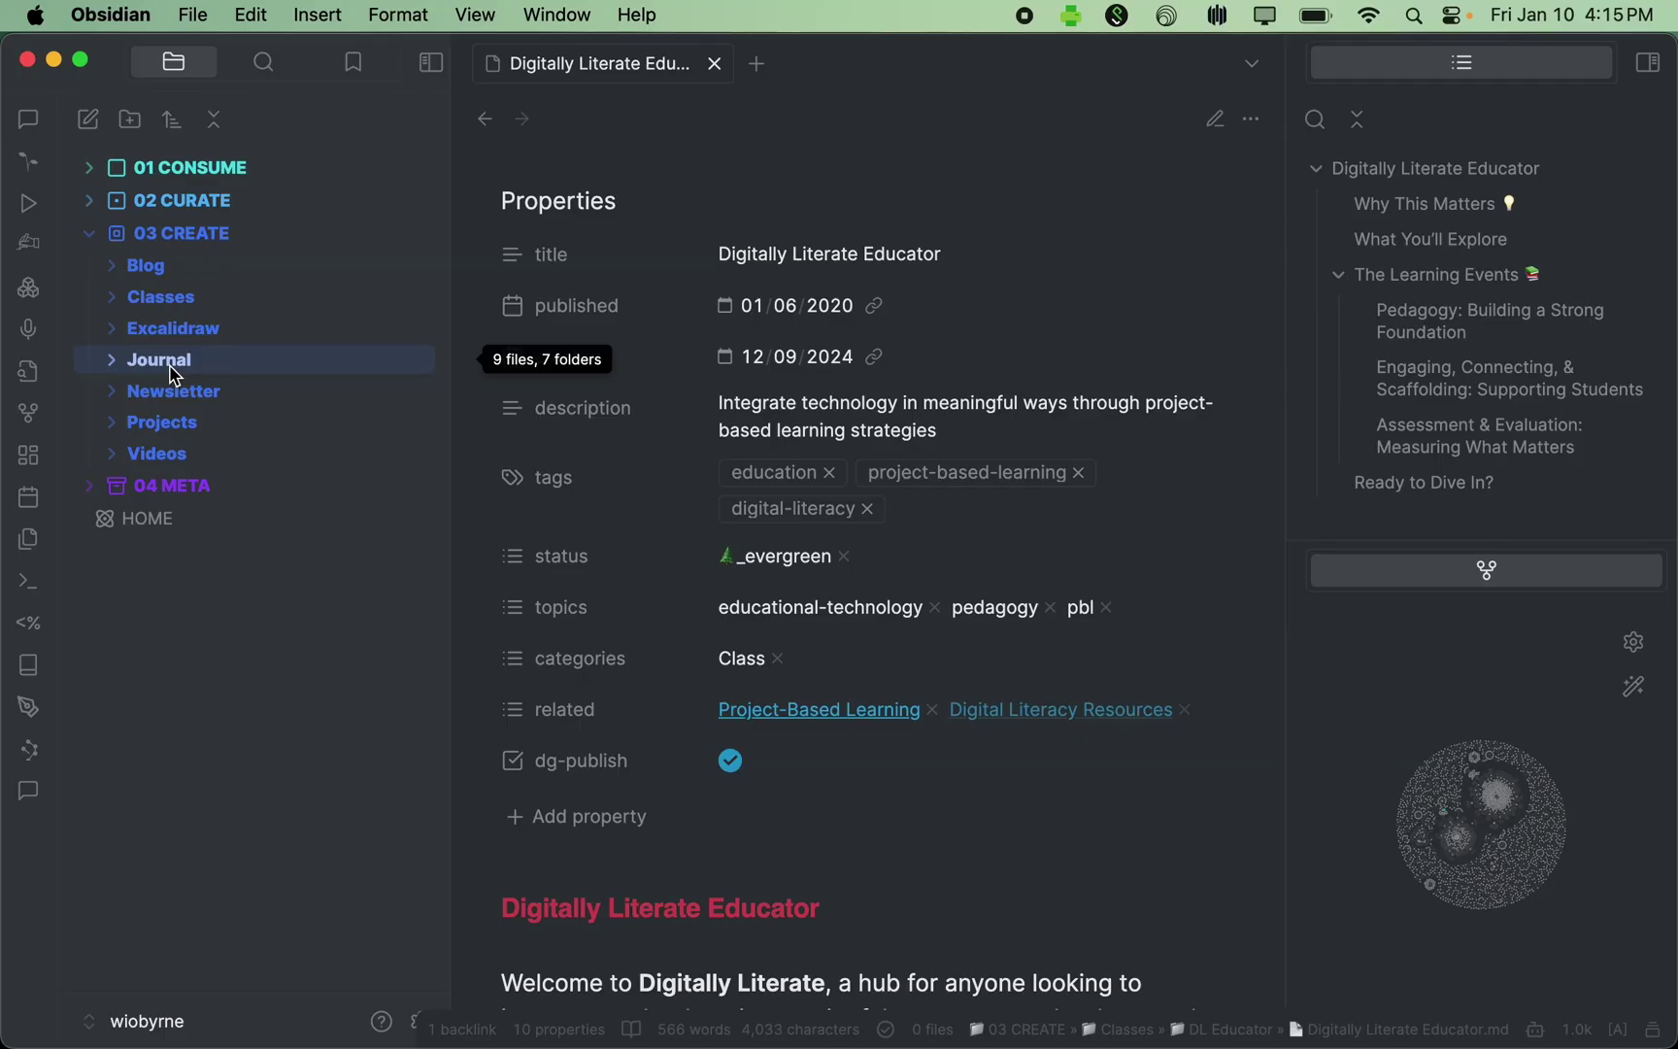
click(118, 430)
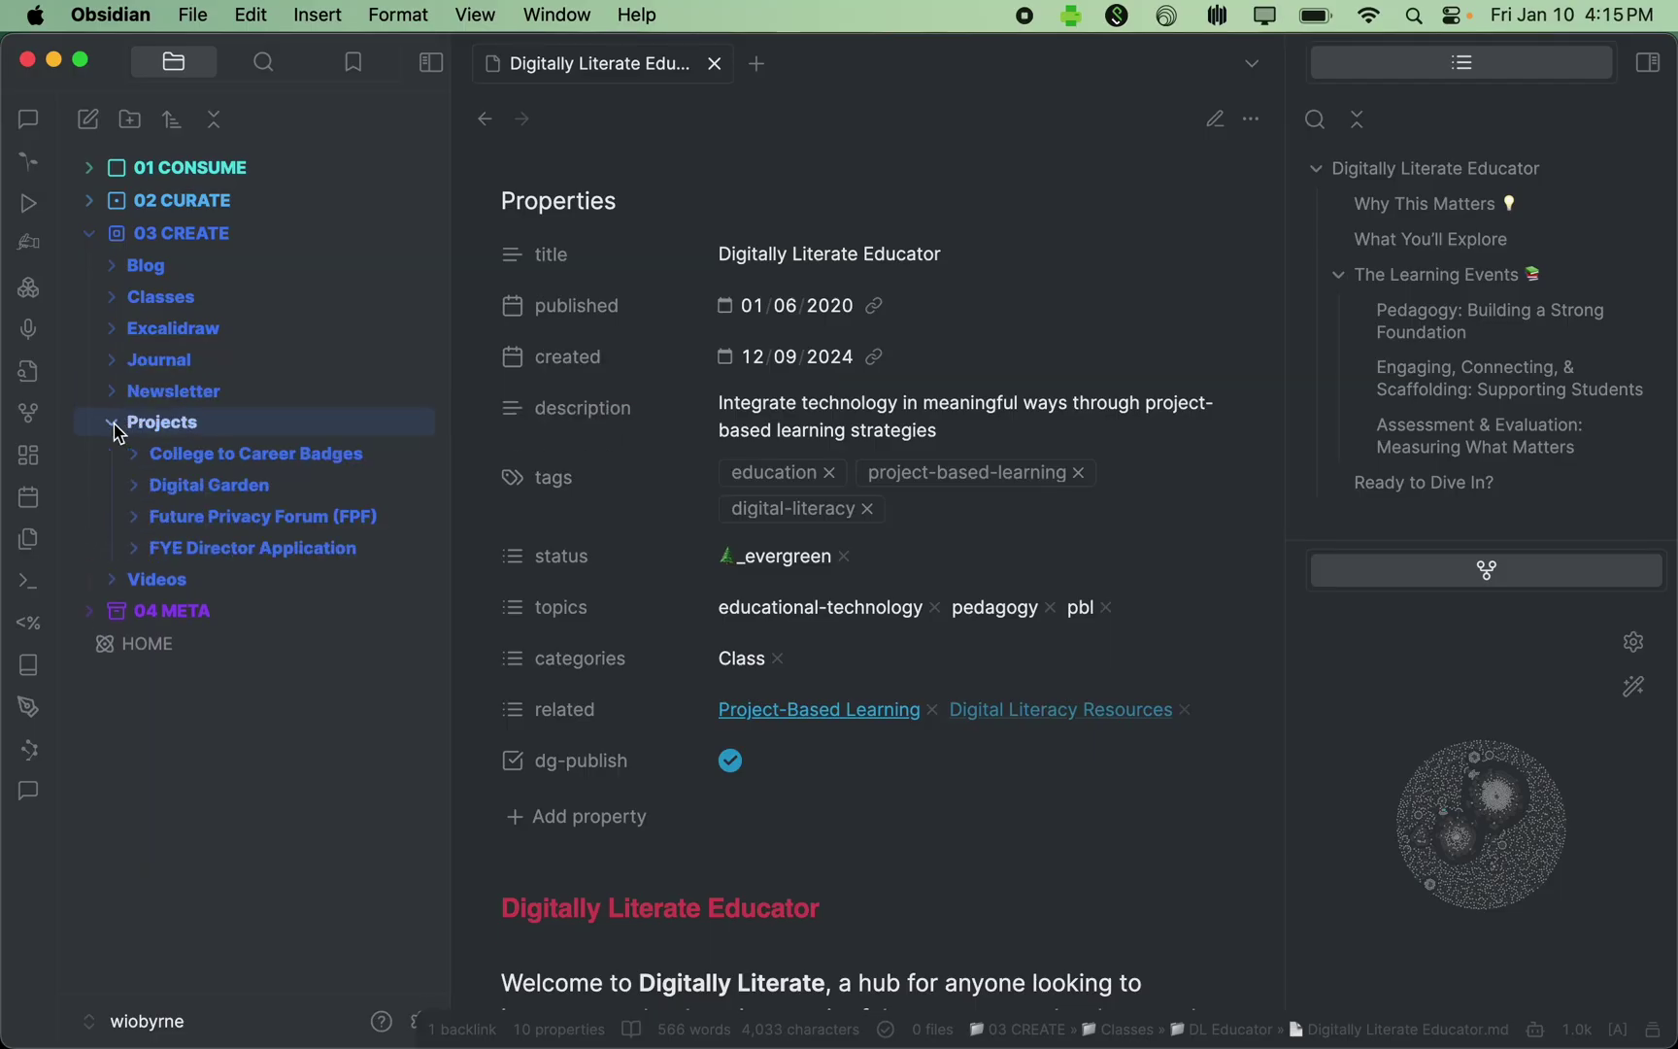
click(119, 430)
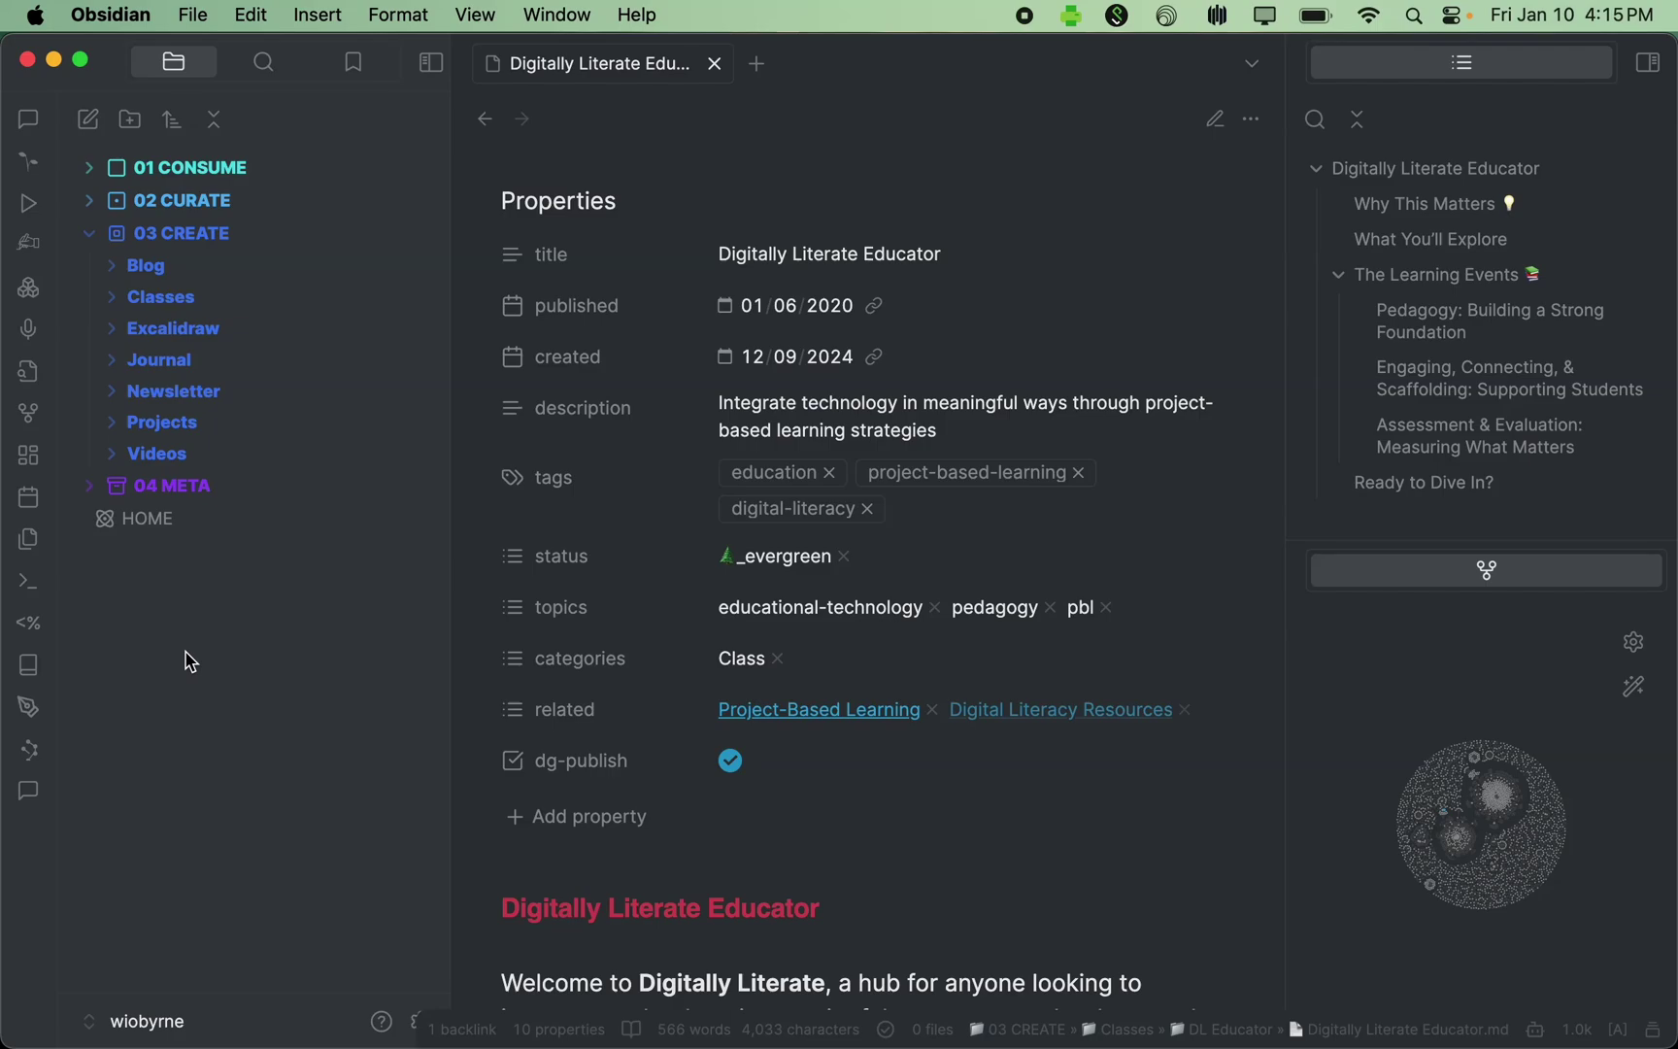
click(87, 235)
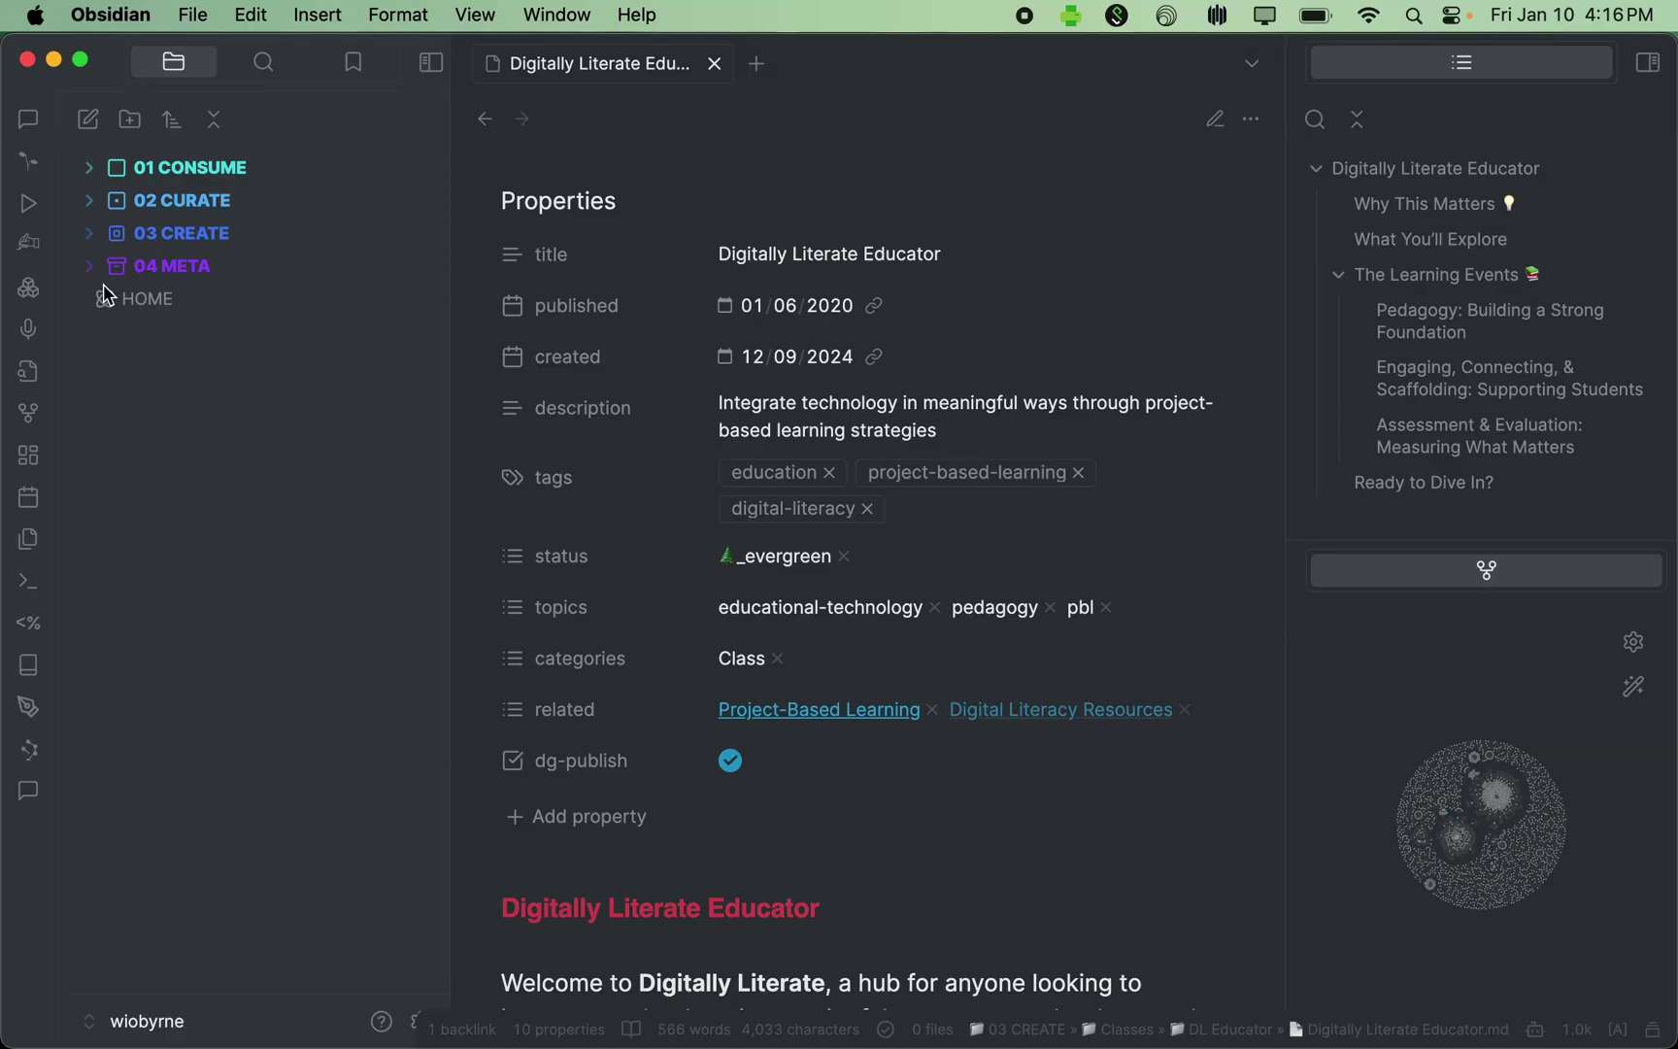
Step: Expand 03 CREATE > Newsletter and open DL 397, 'The Feature is a Dumpster Fire'
click(88, 169)
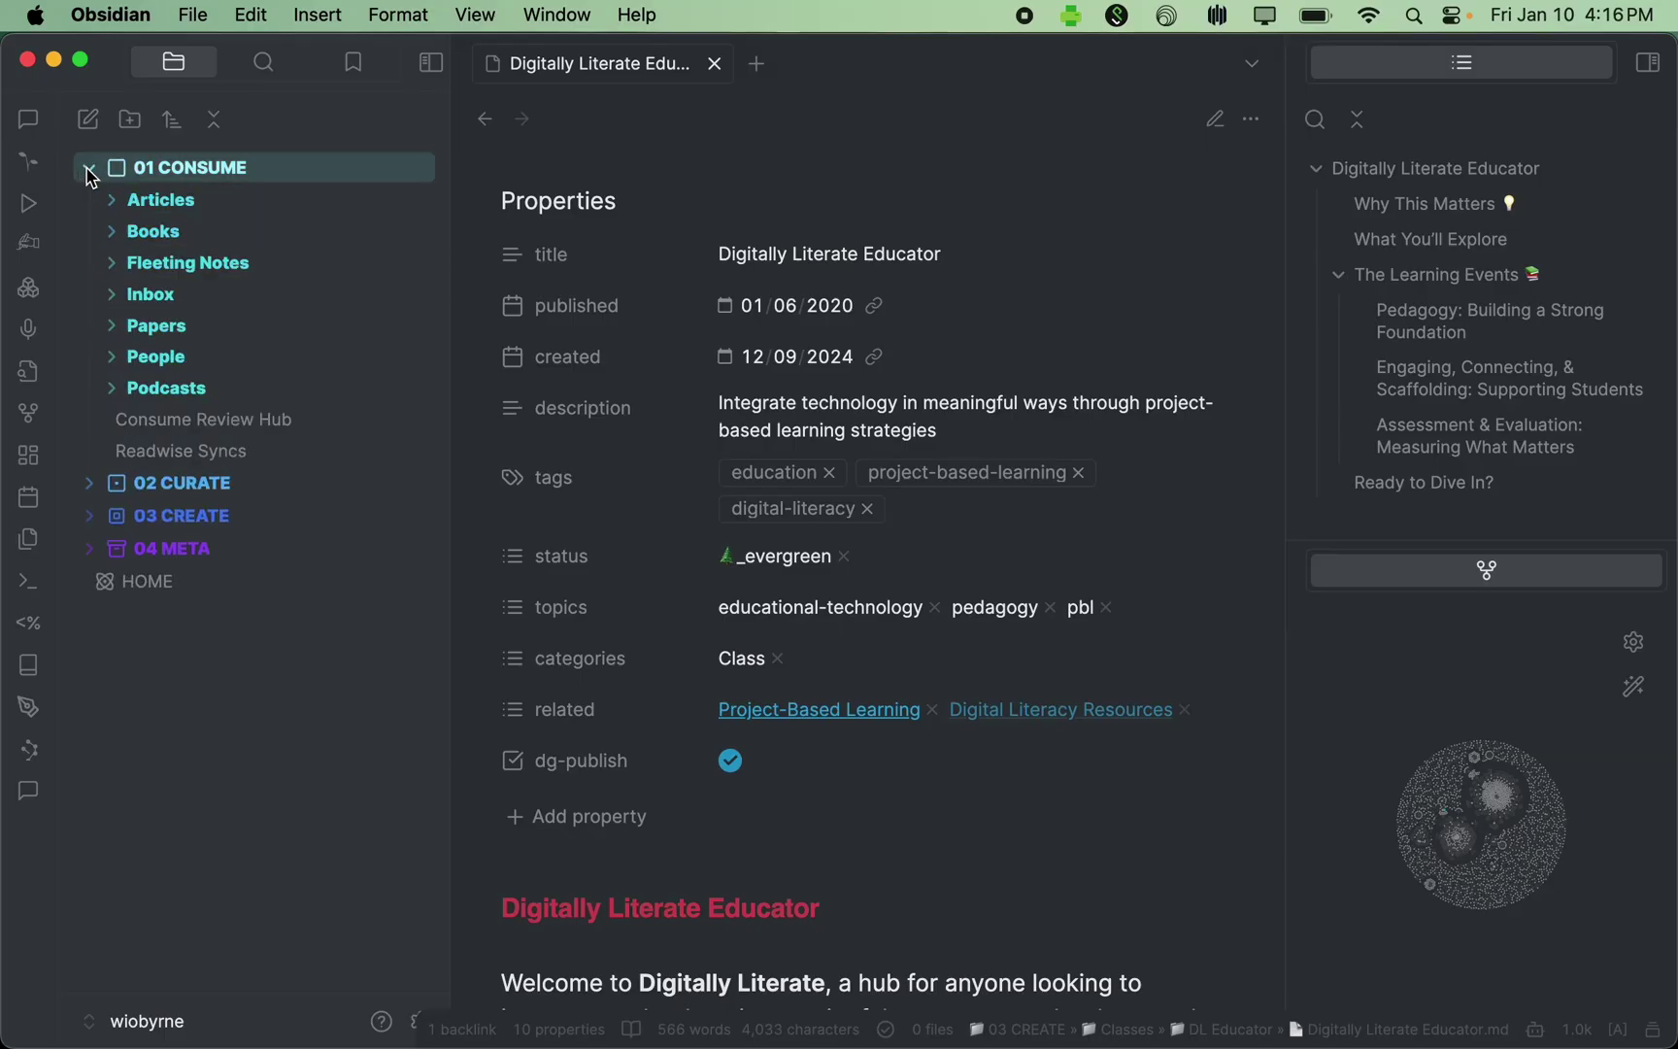
click(89, 171)
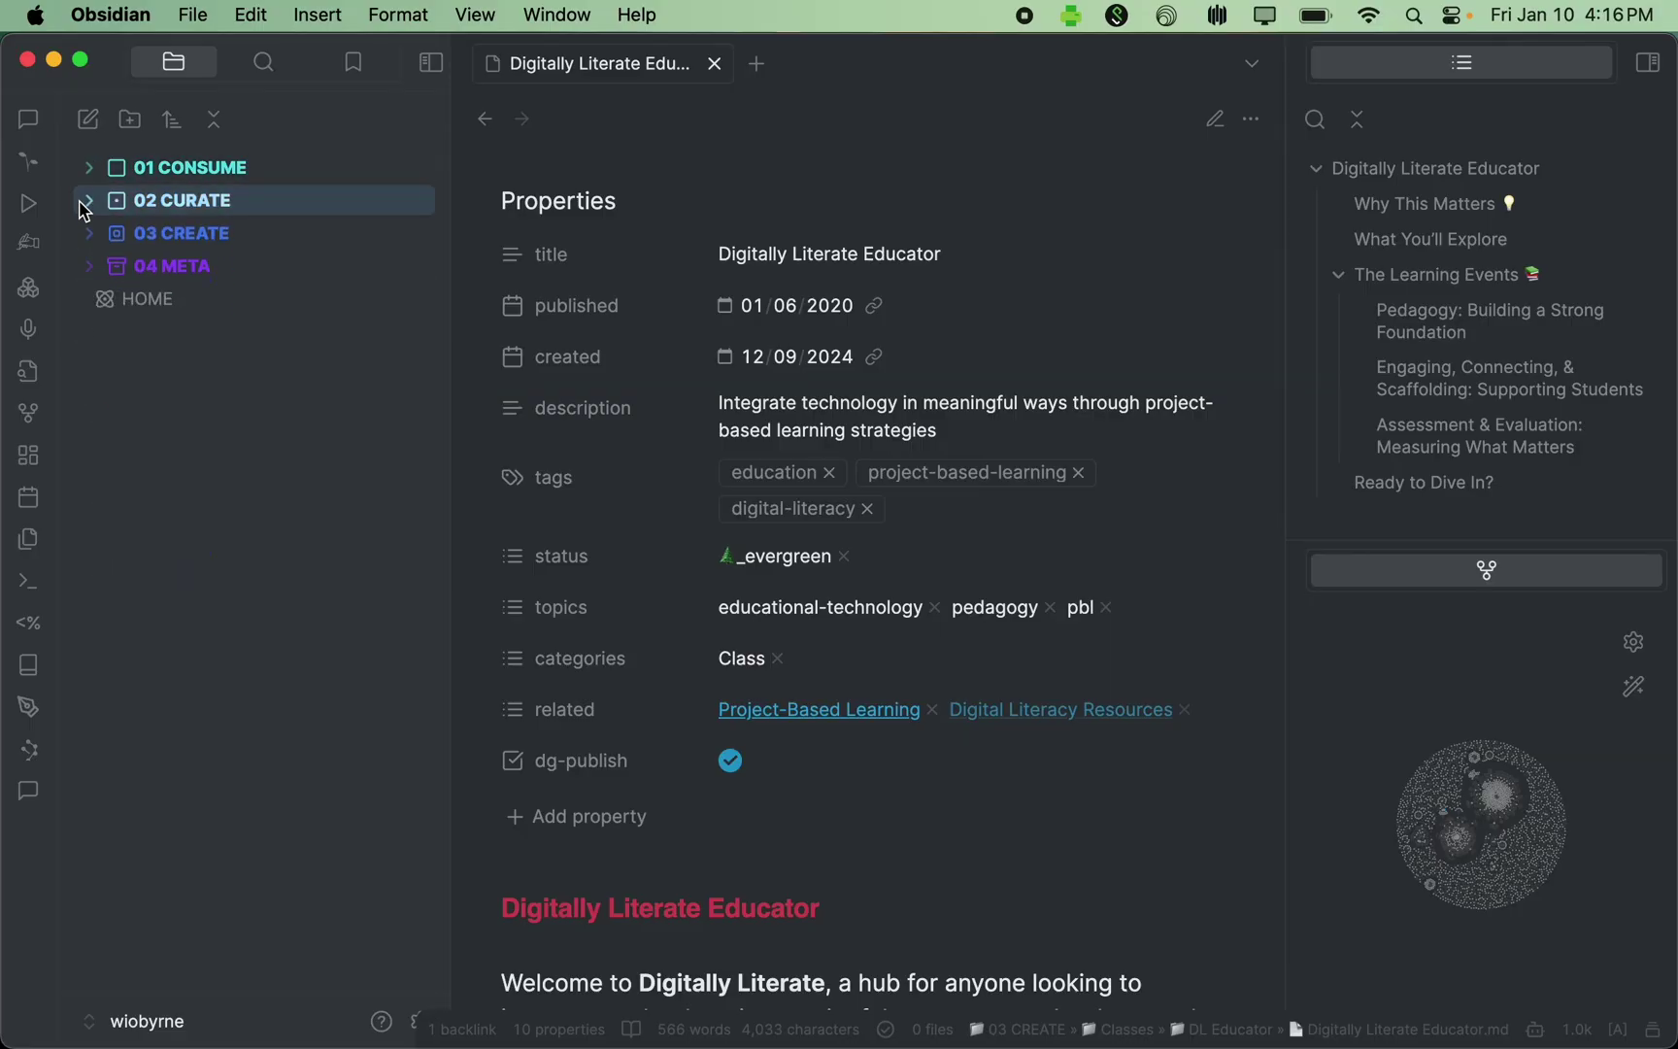
click(86, 233)
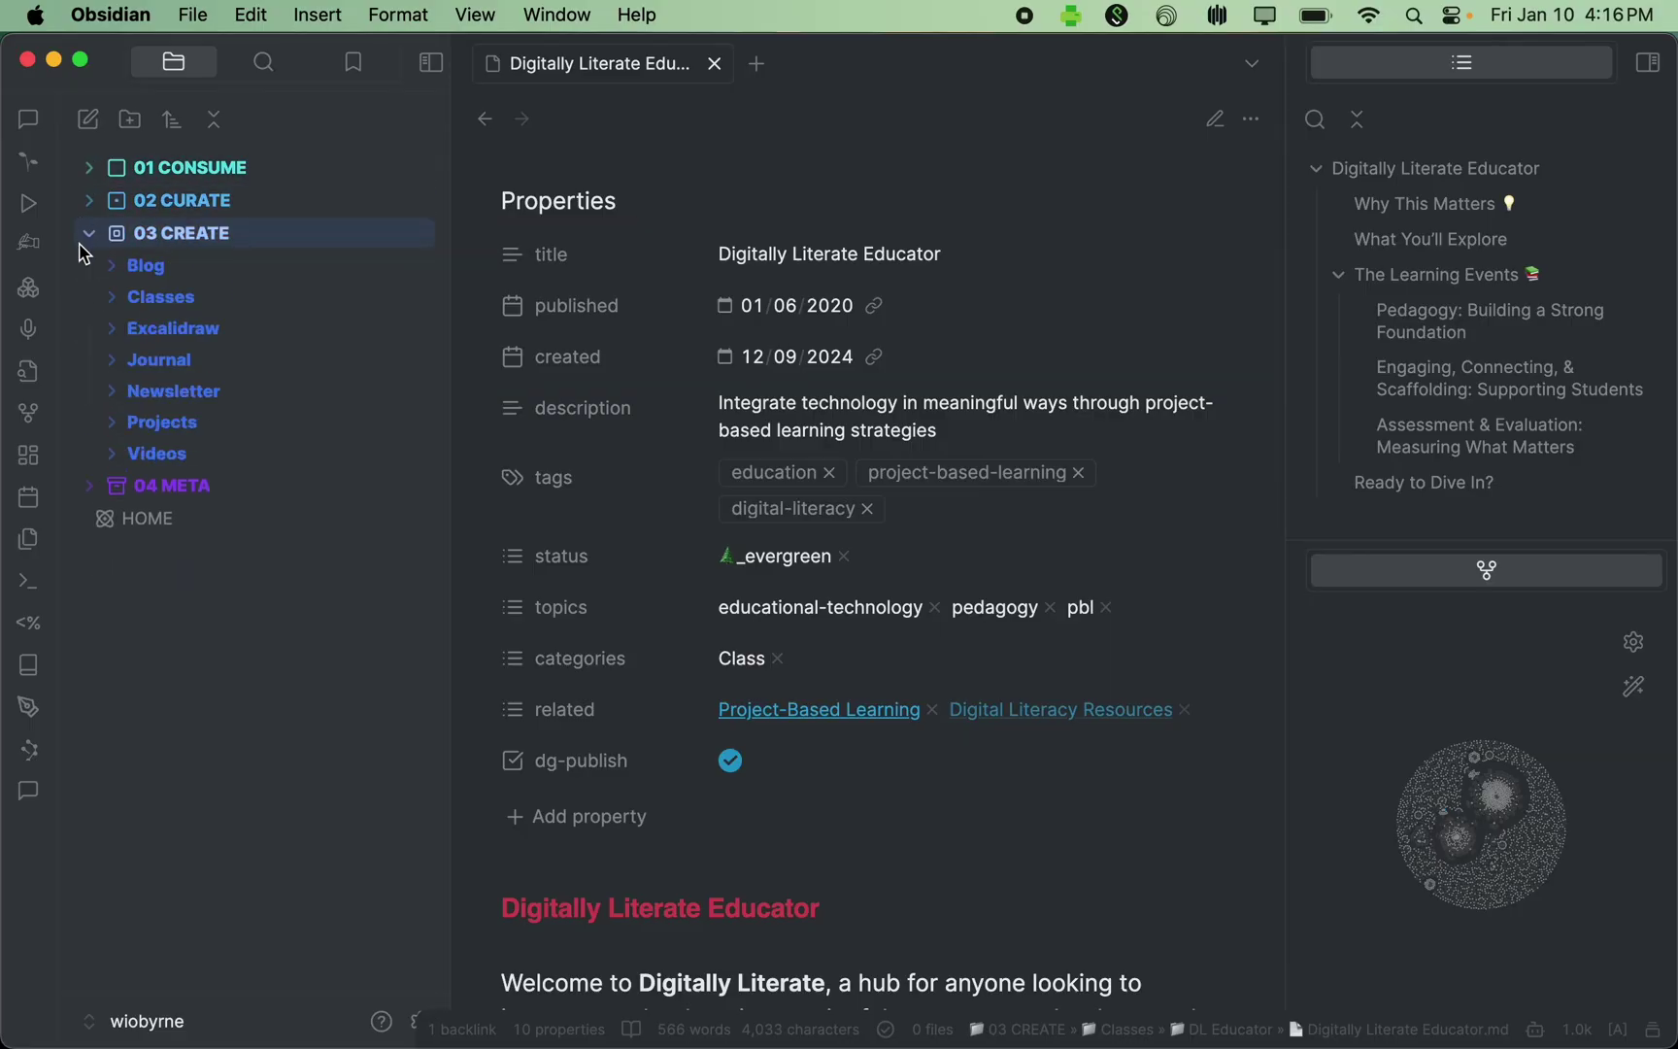
click(101, 390)
scroll(145, 512, down, 10)
scroll(144, 510, down, 20)
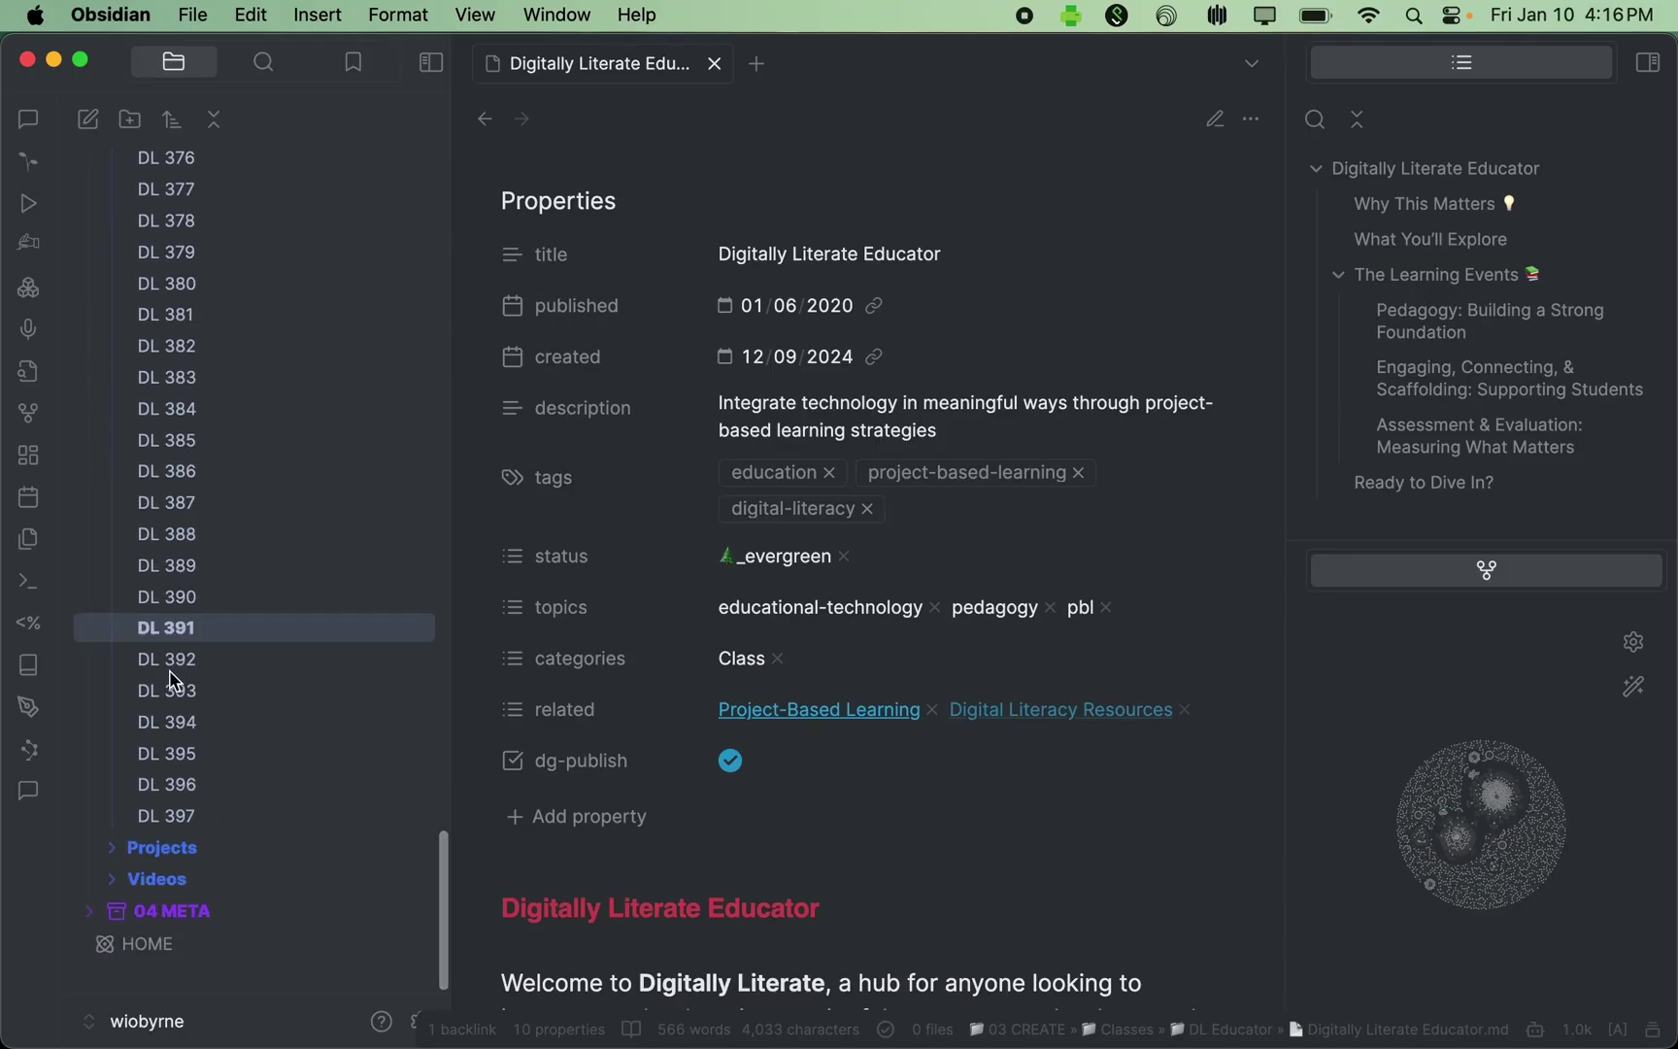
click(213, 832)
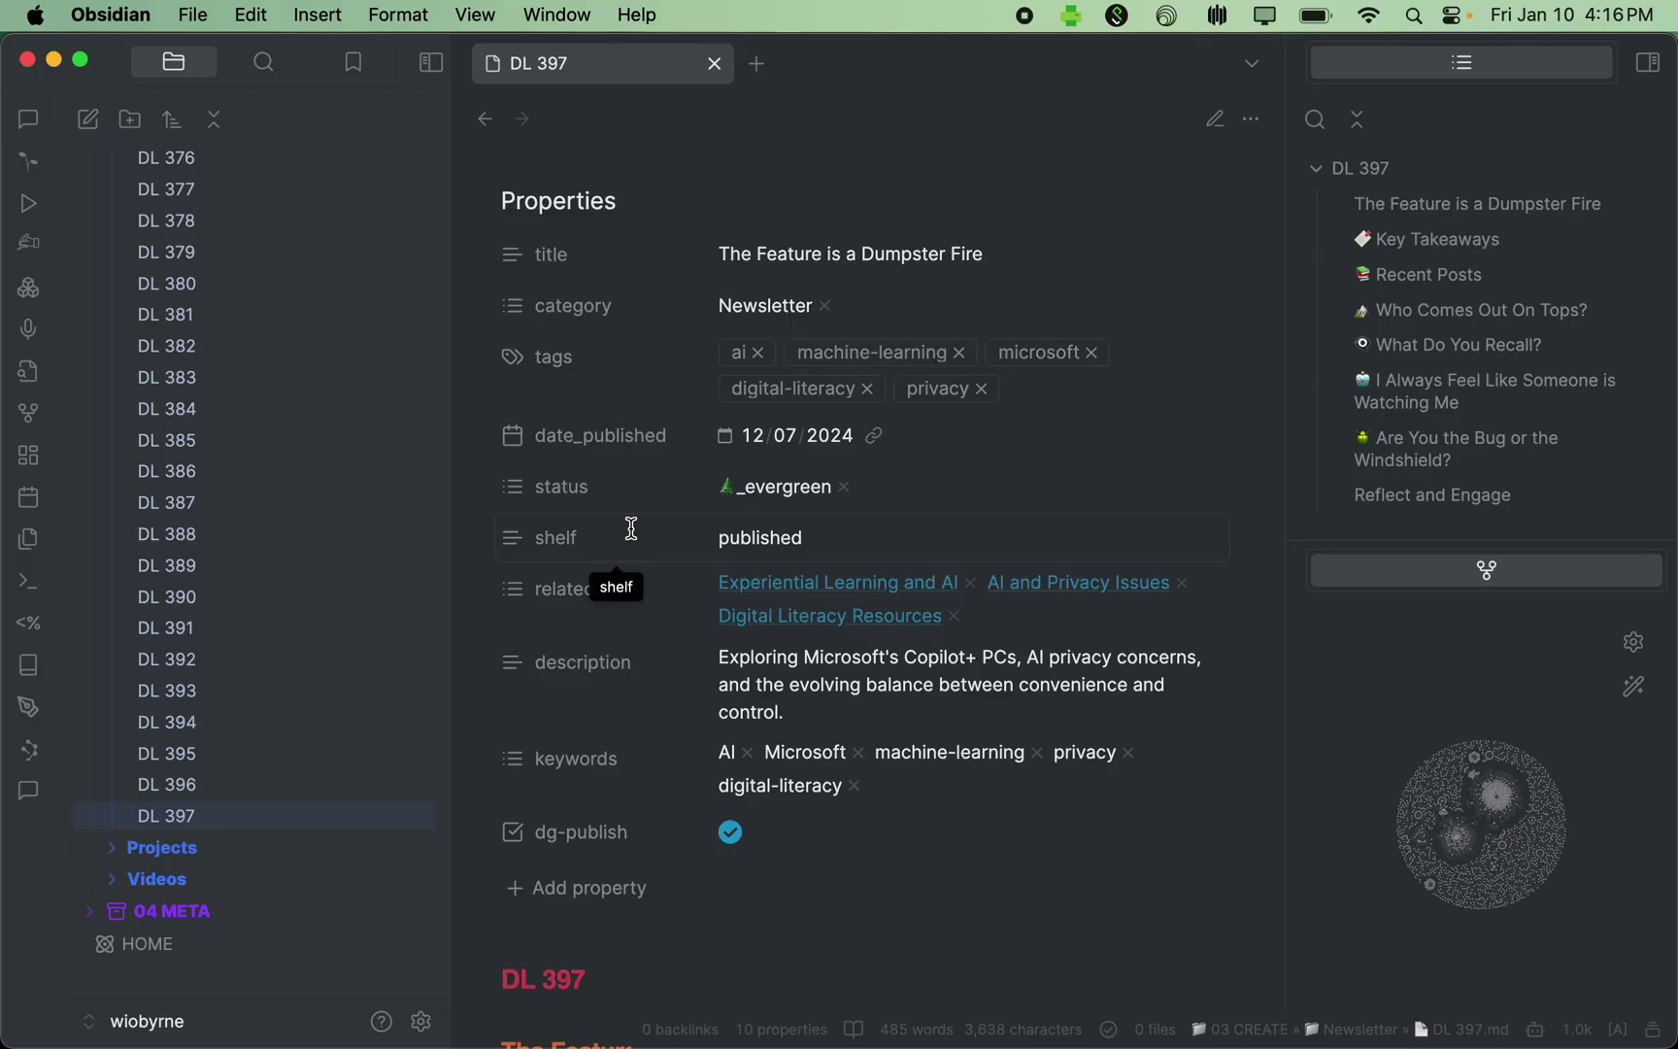
click(1214, 119)
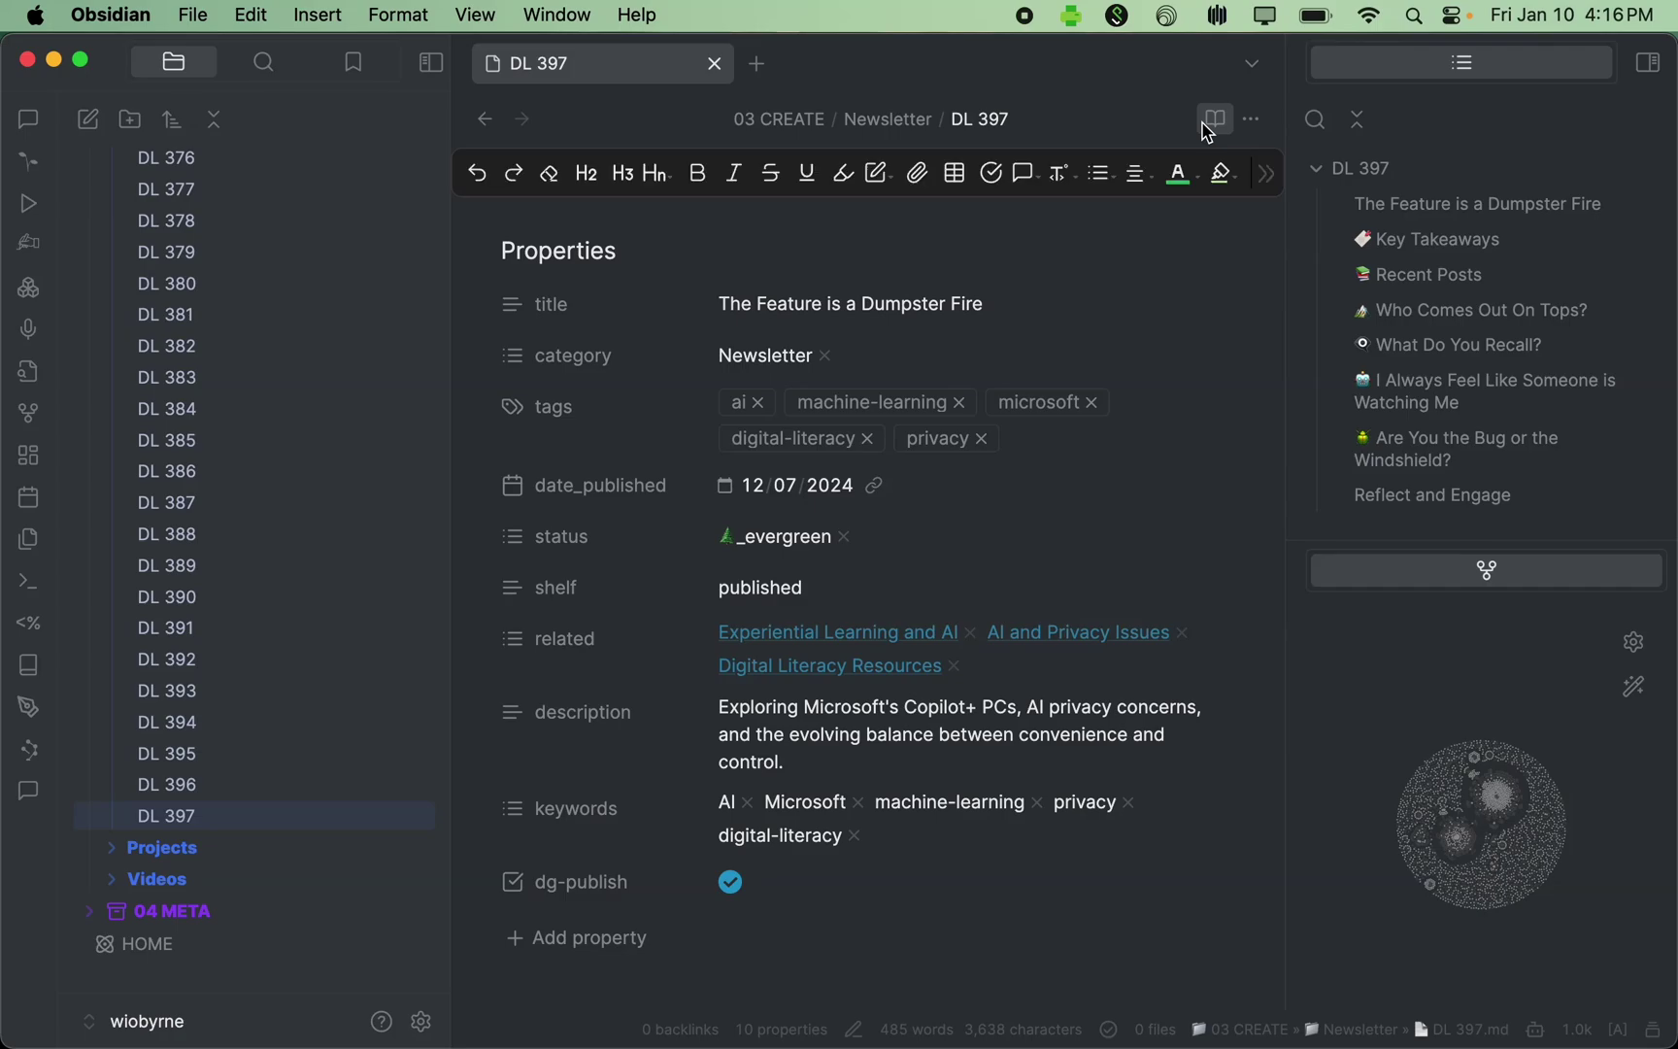
click(1251, 120)
click(1260, 198)
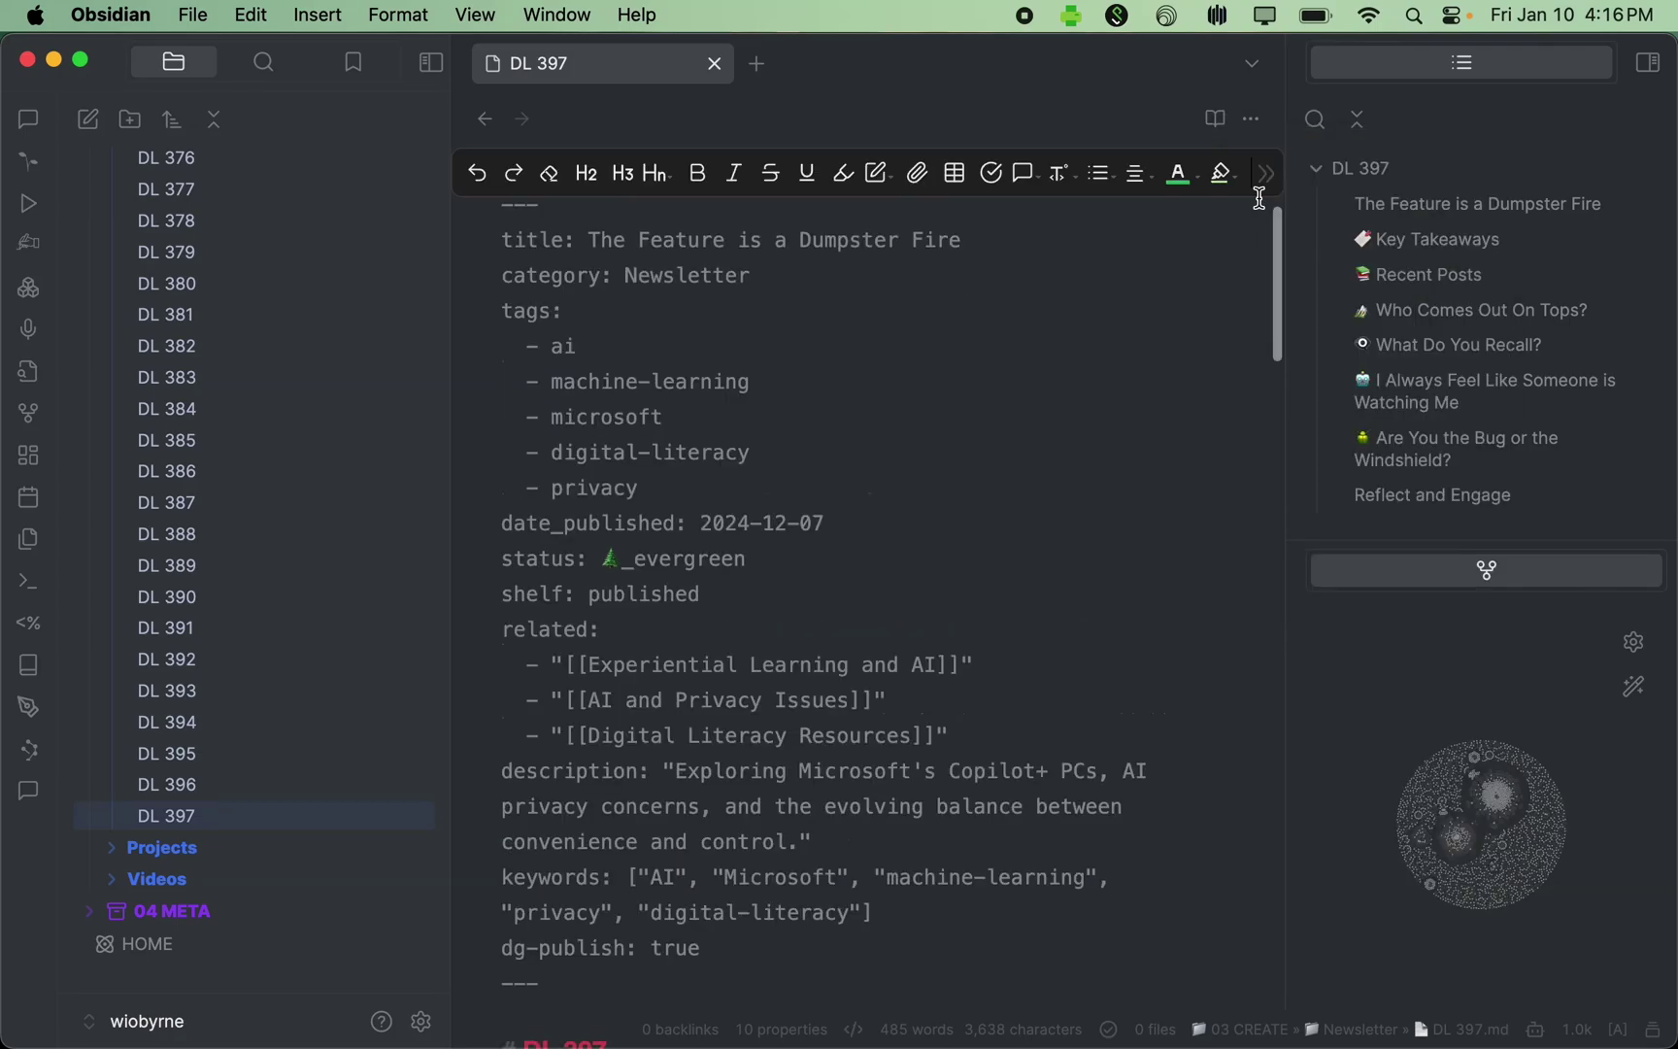
scroll(909, 431, up, 1)
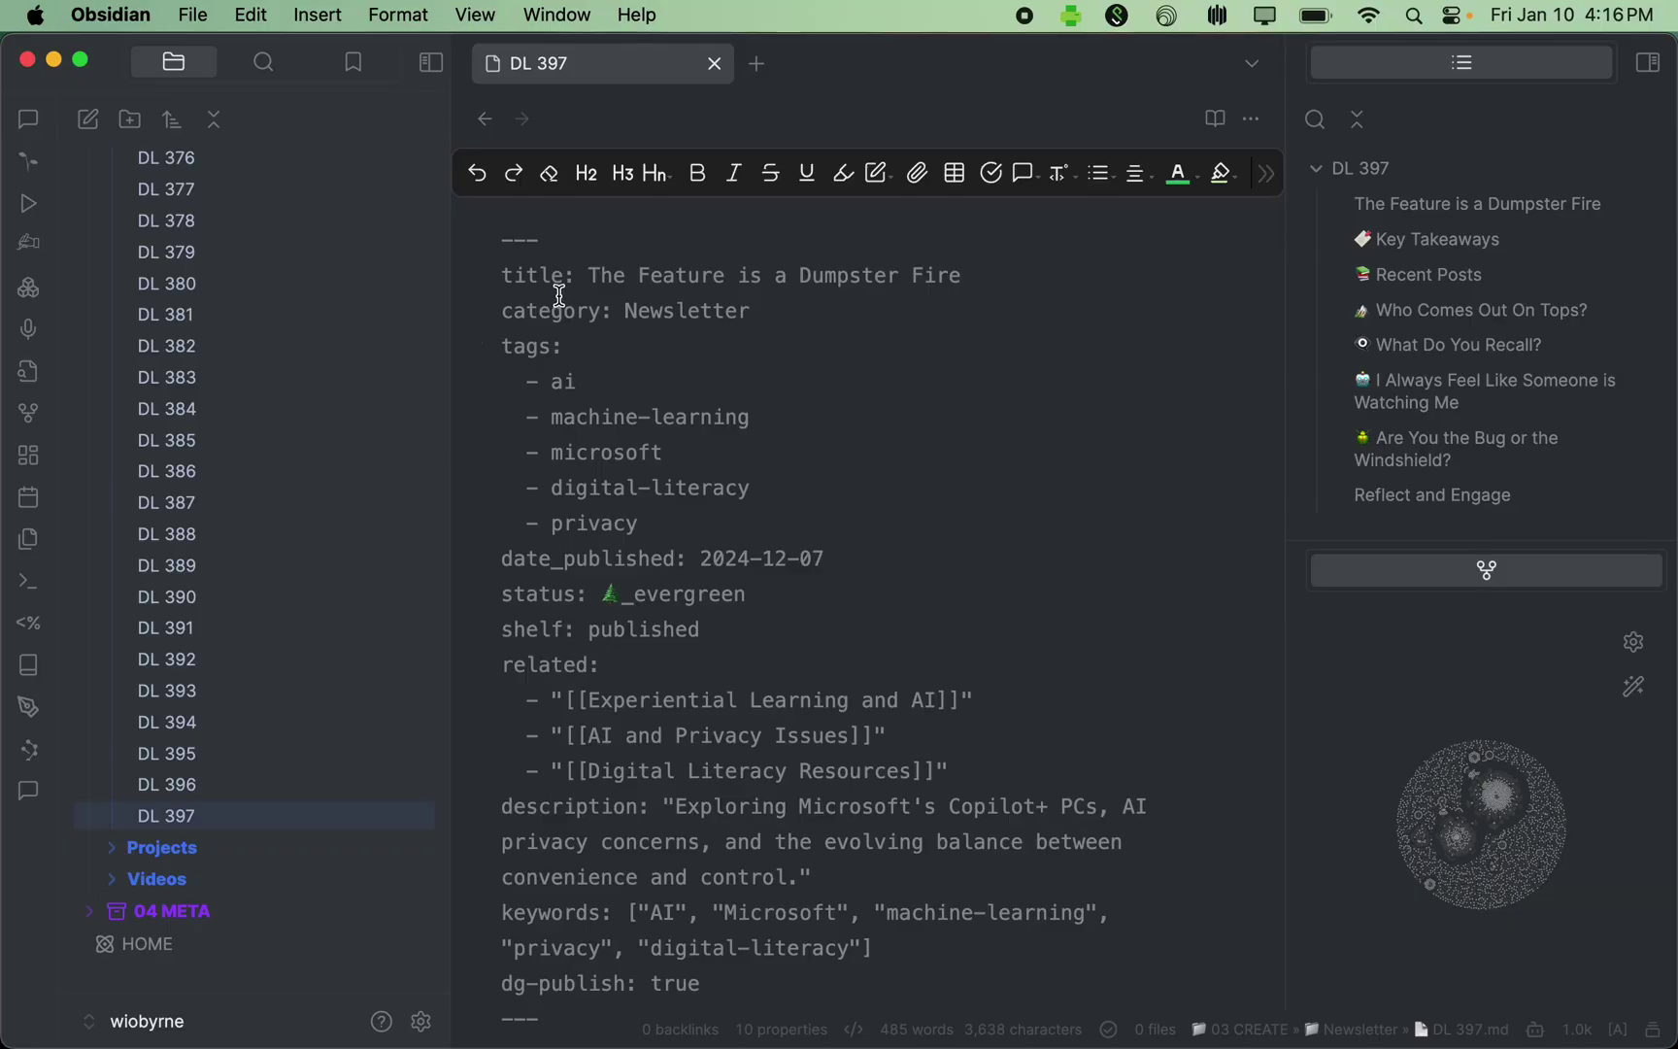
scroll(553, 281, down, 5)
scroll(565, 486, down, 15)
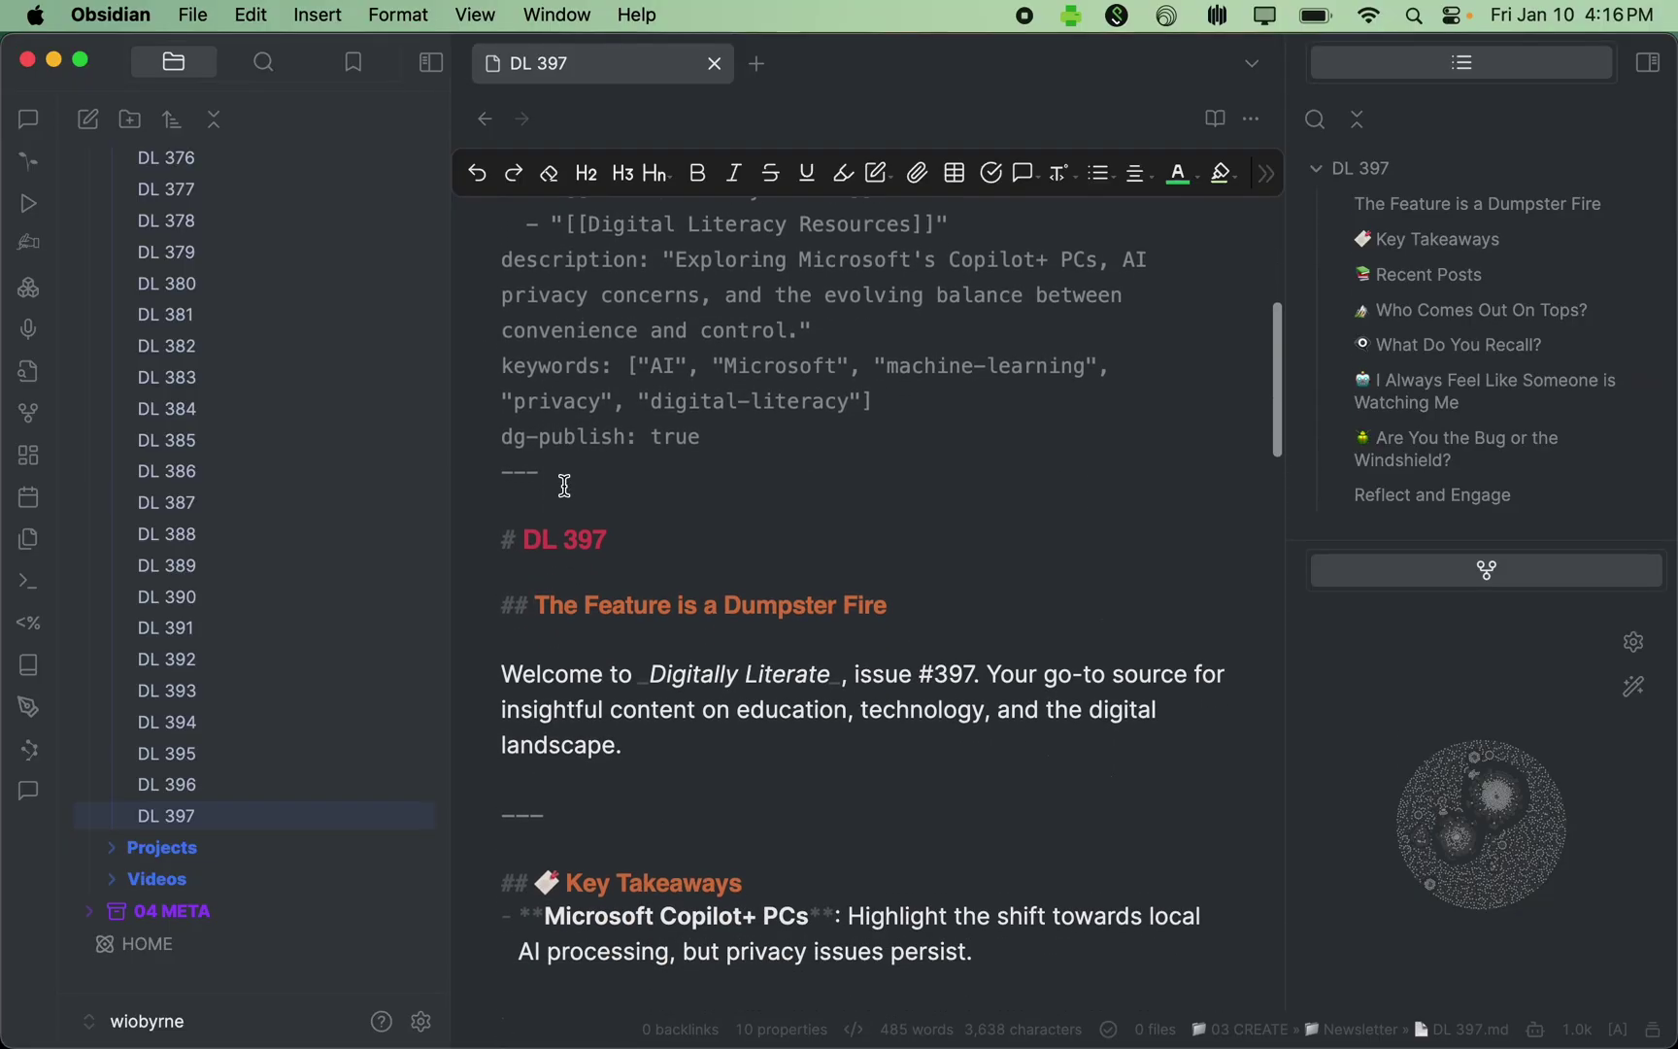
scroll(576, 603, down, 17)
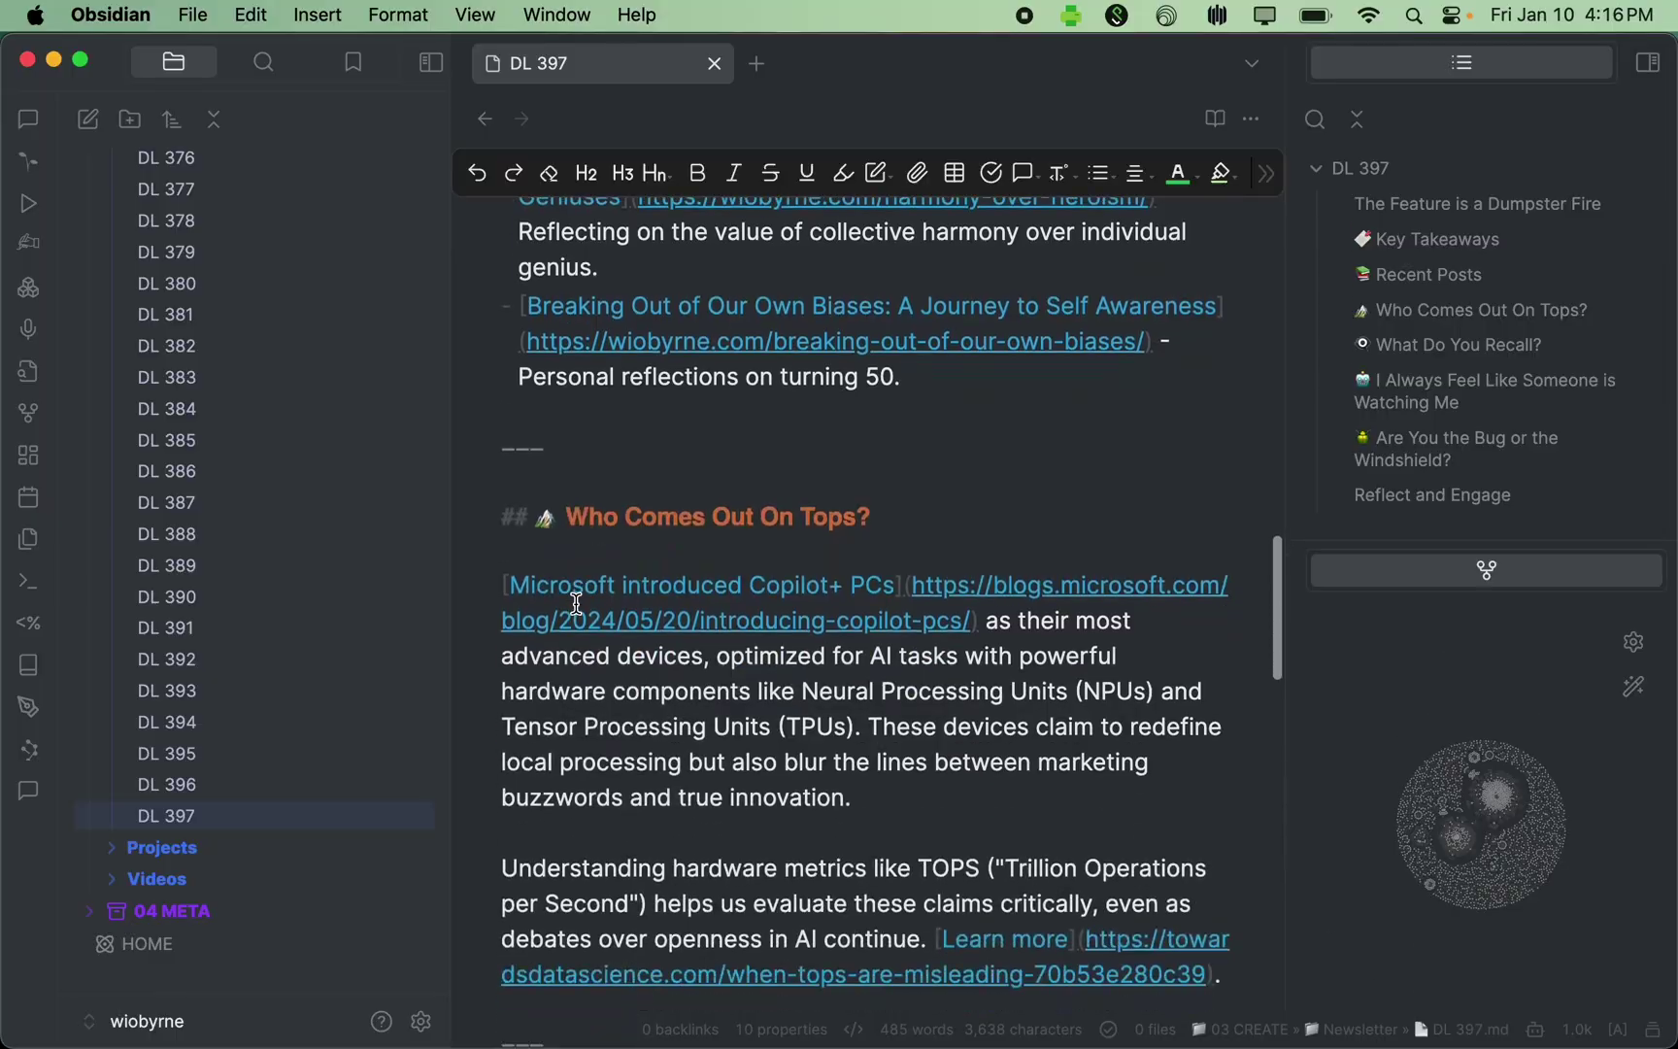
scroll(576, 603, up, 10)
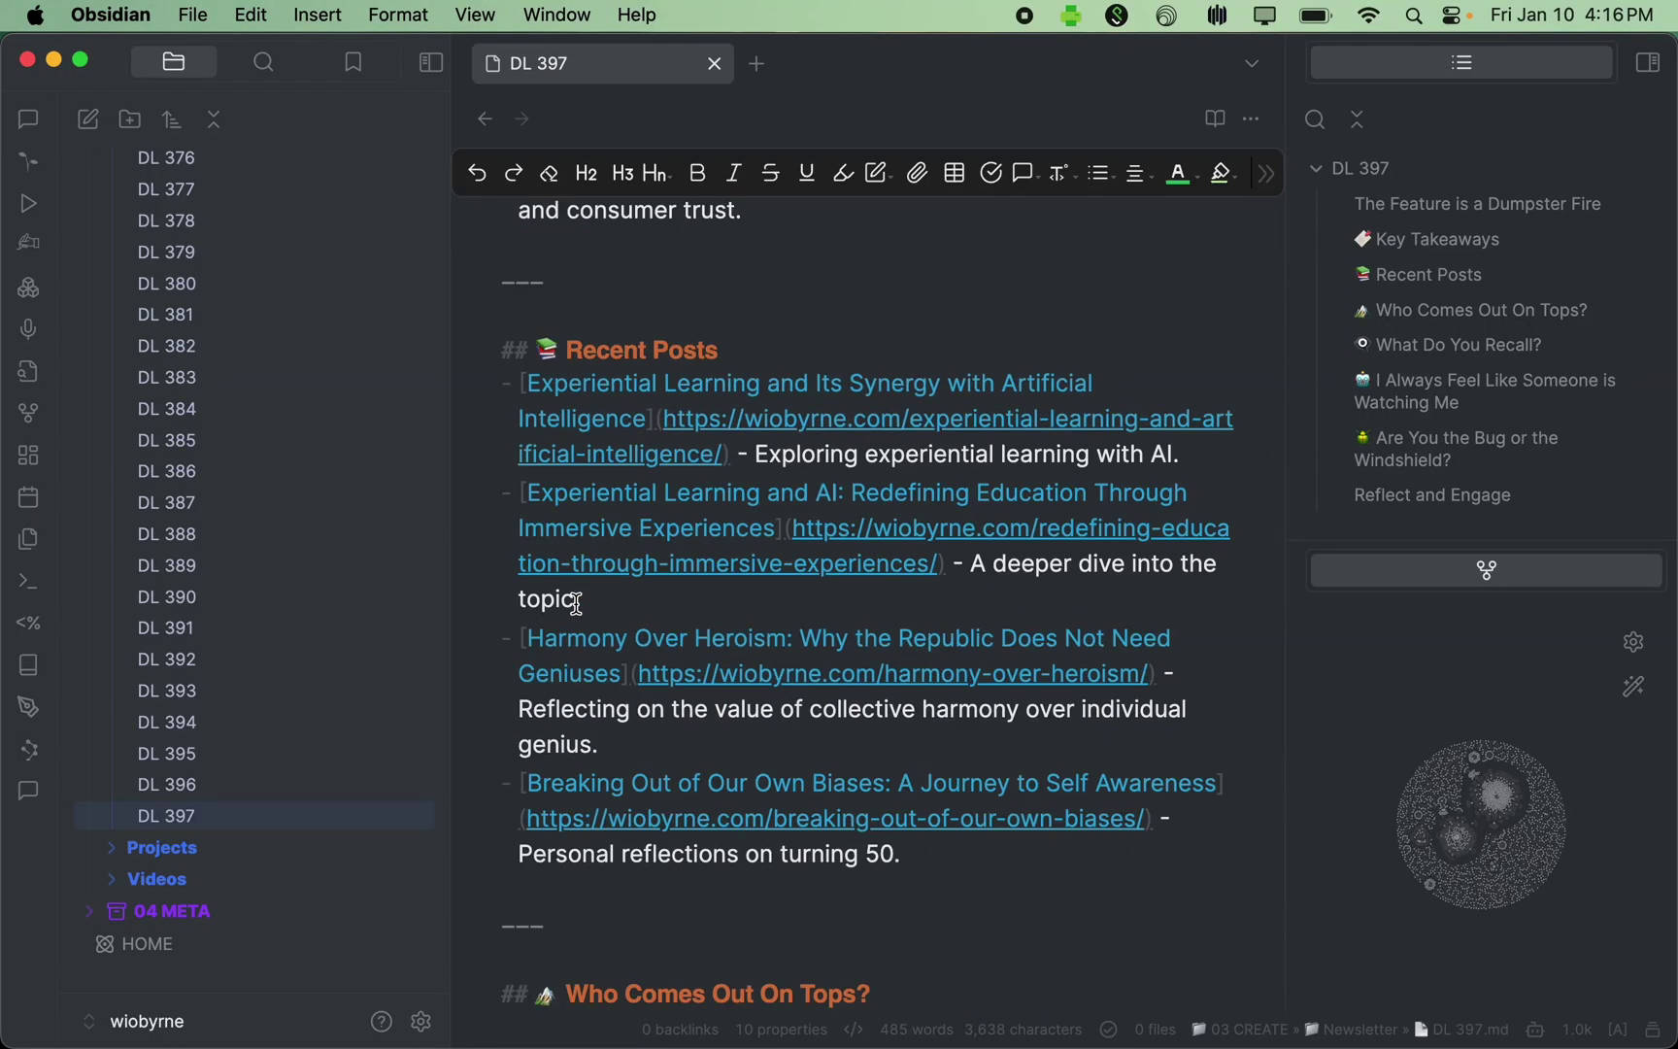
scroll(575, 603, down, 6)
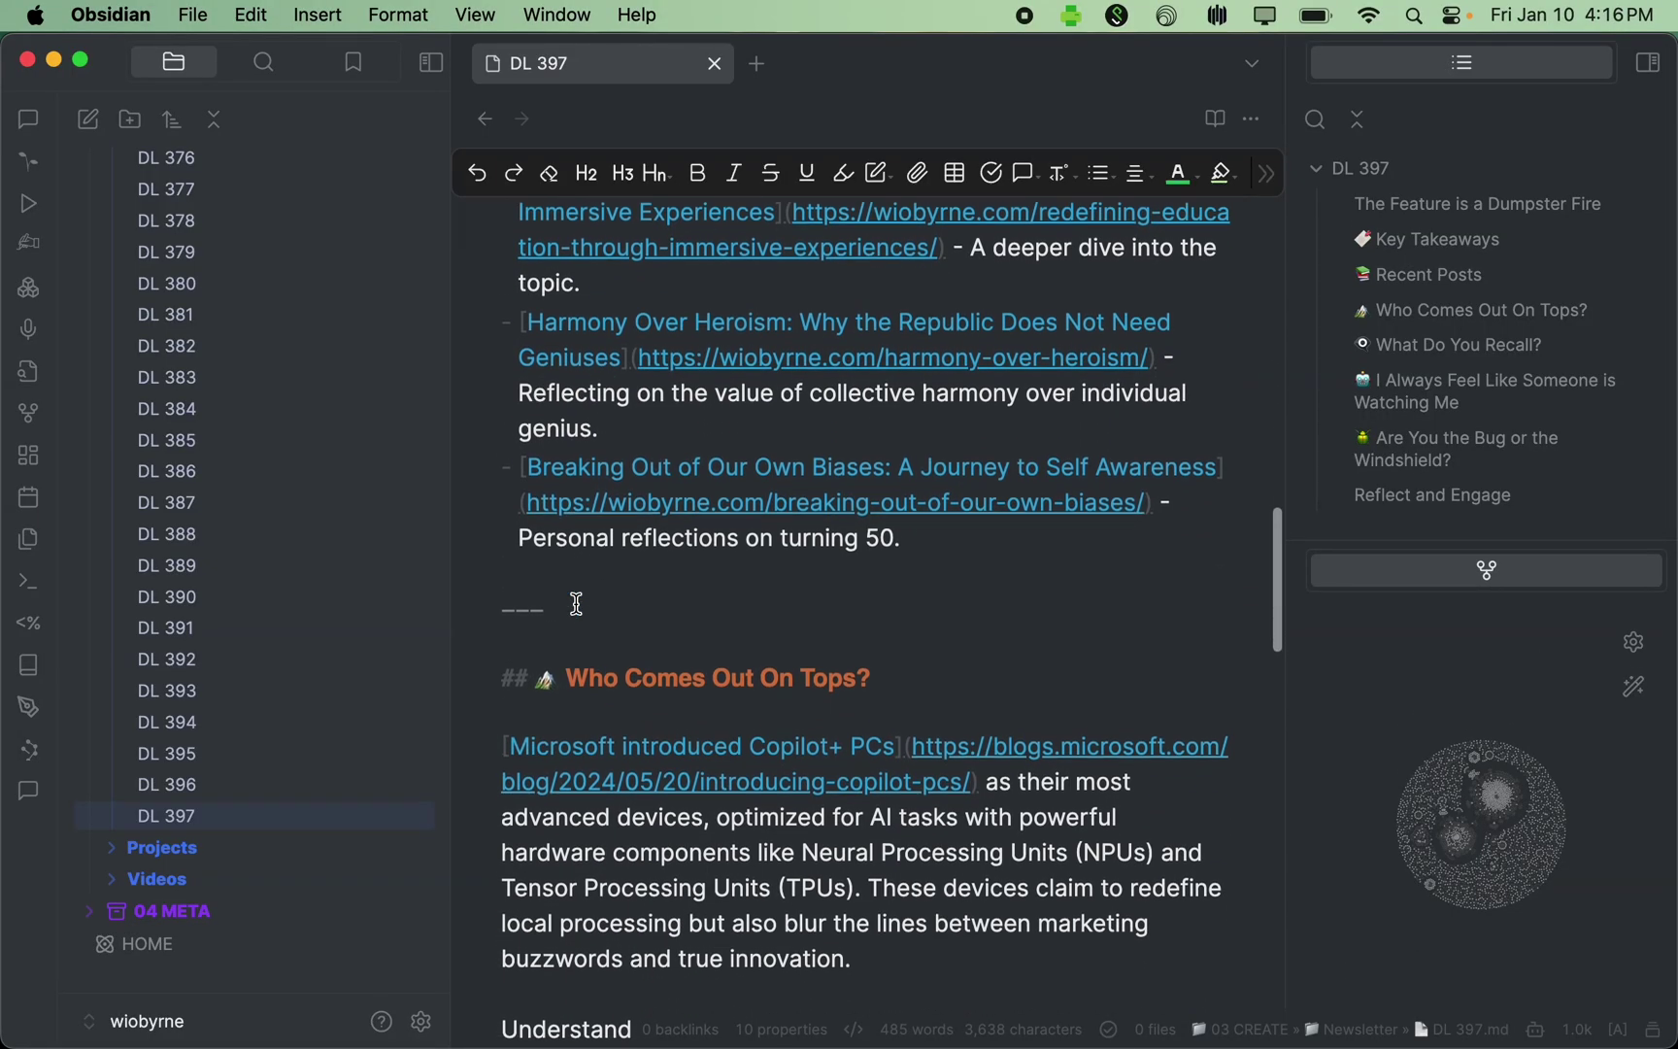
scroll(529, 437, up, 20)
click(1214, 119)
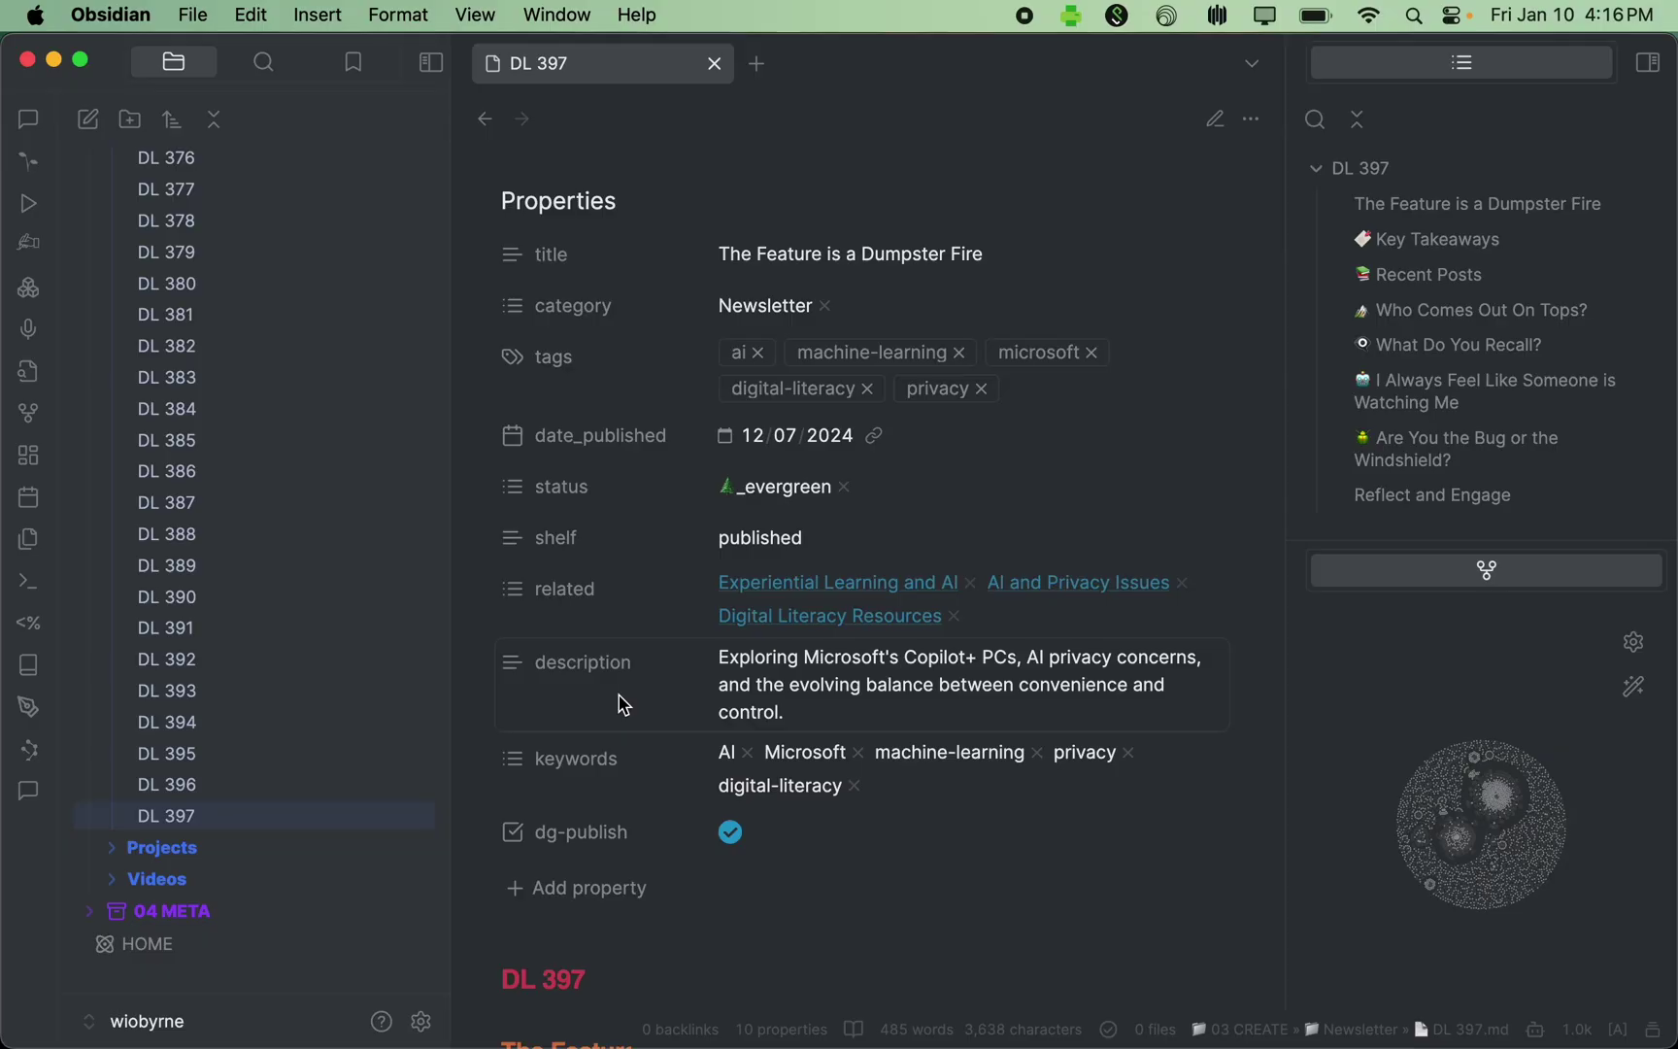
scroll(689, 757, down, 5)
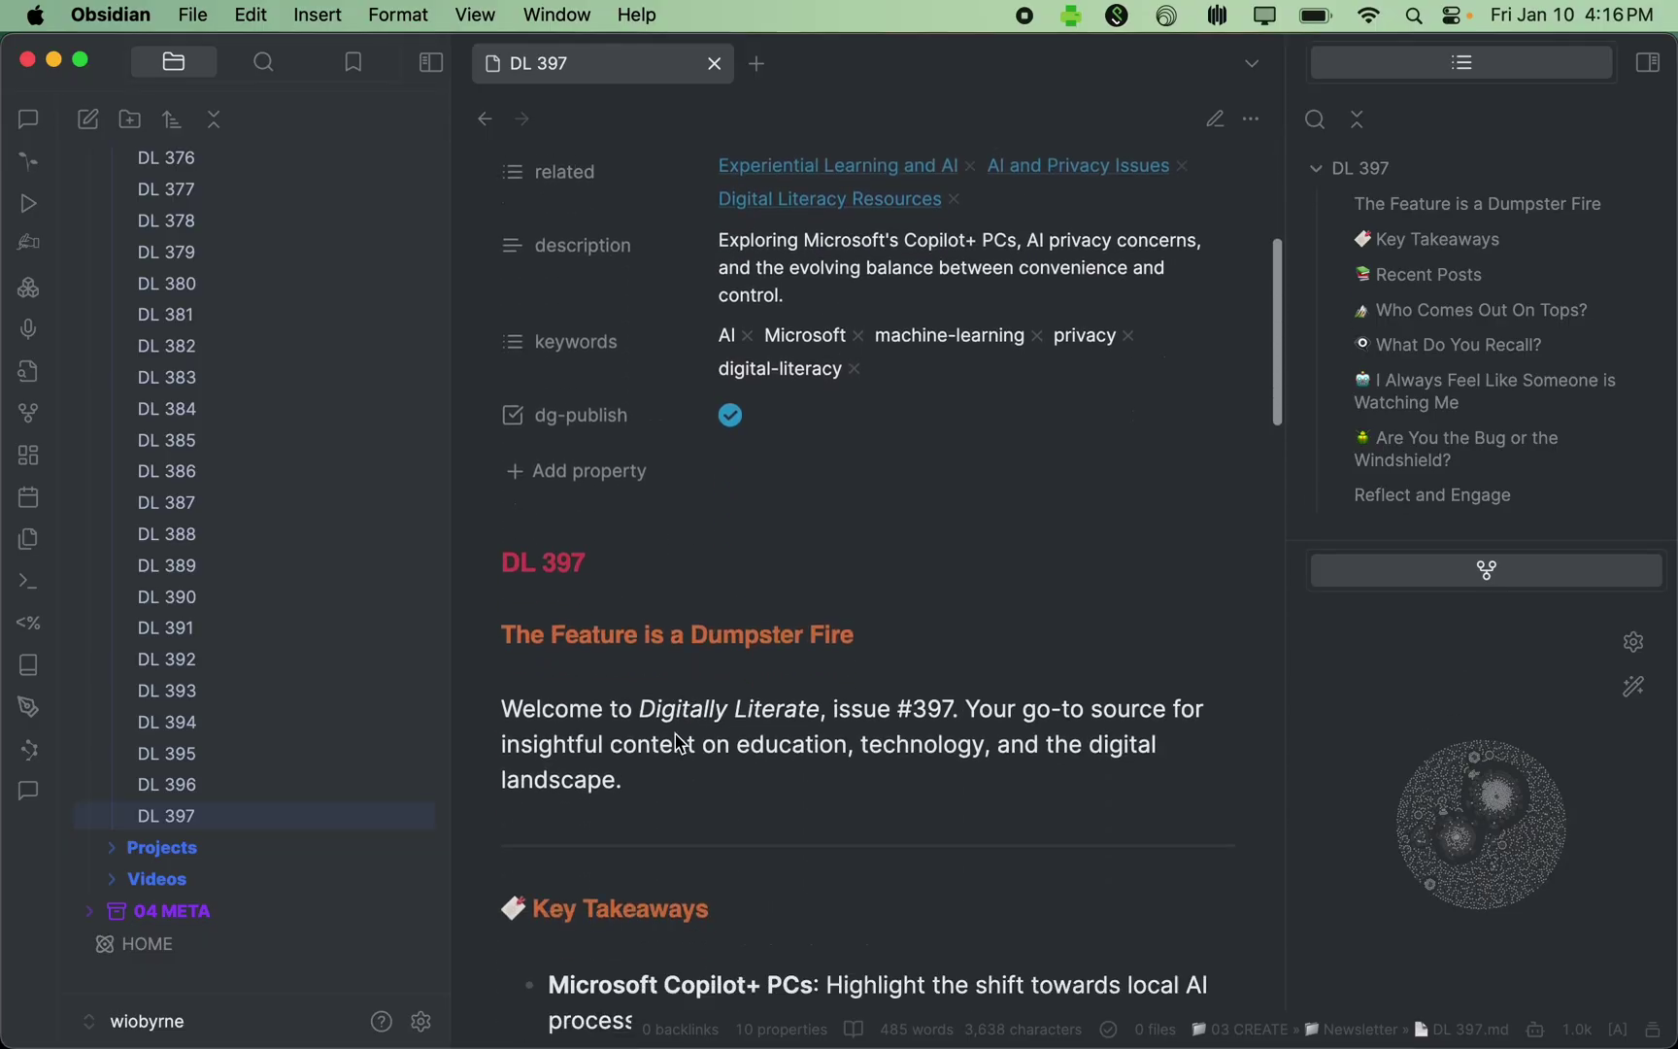
scroll(680, 742, down, 15)
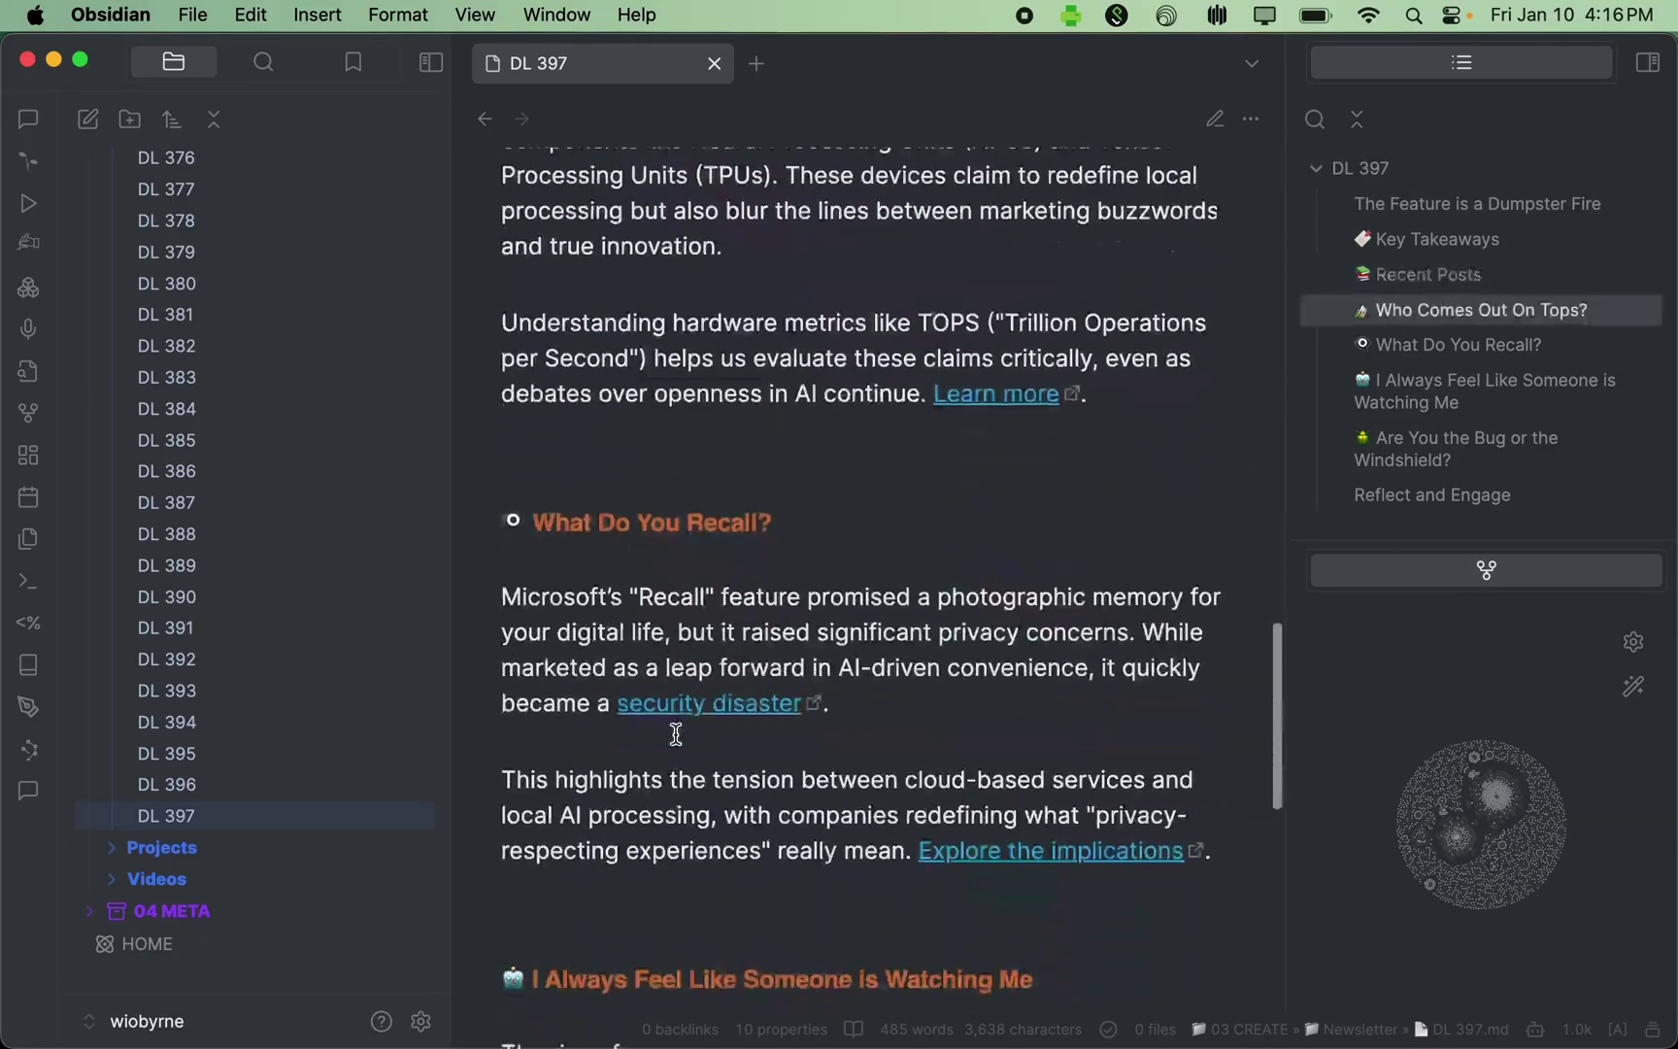
scroll(676, 735, down, 3)
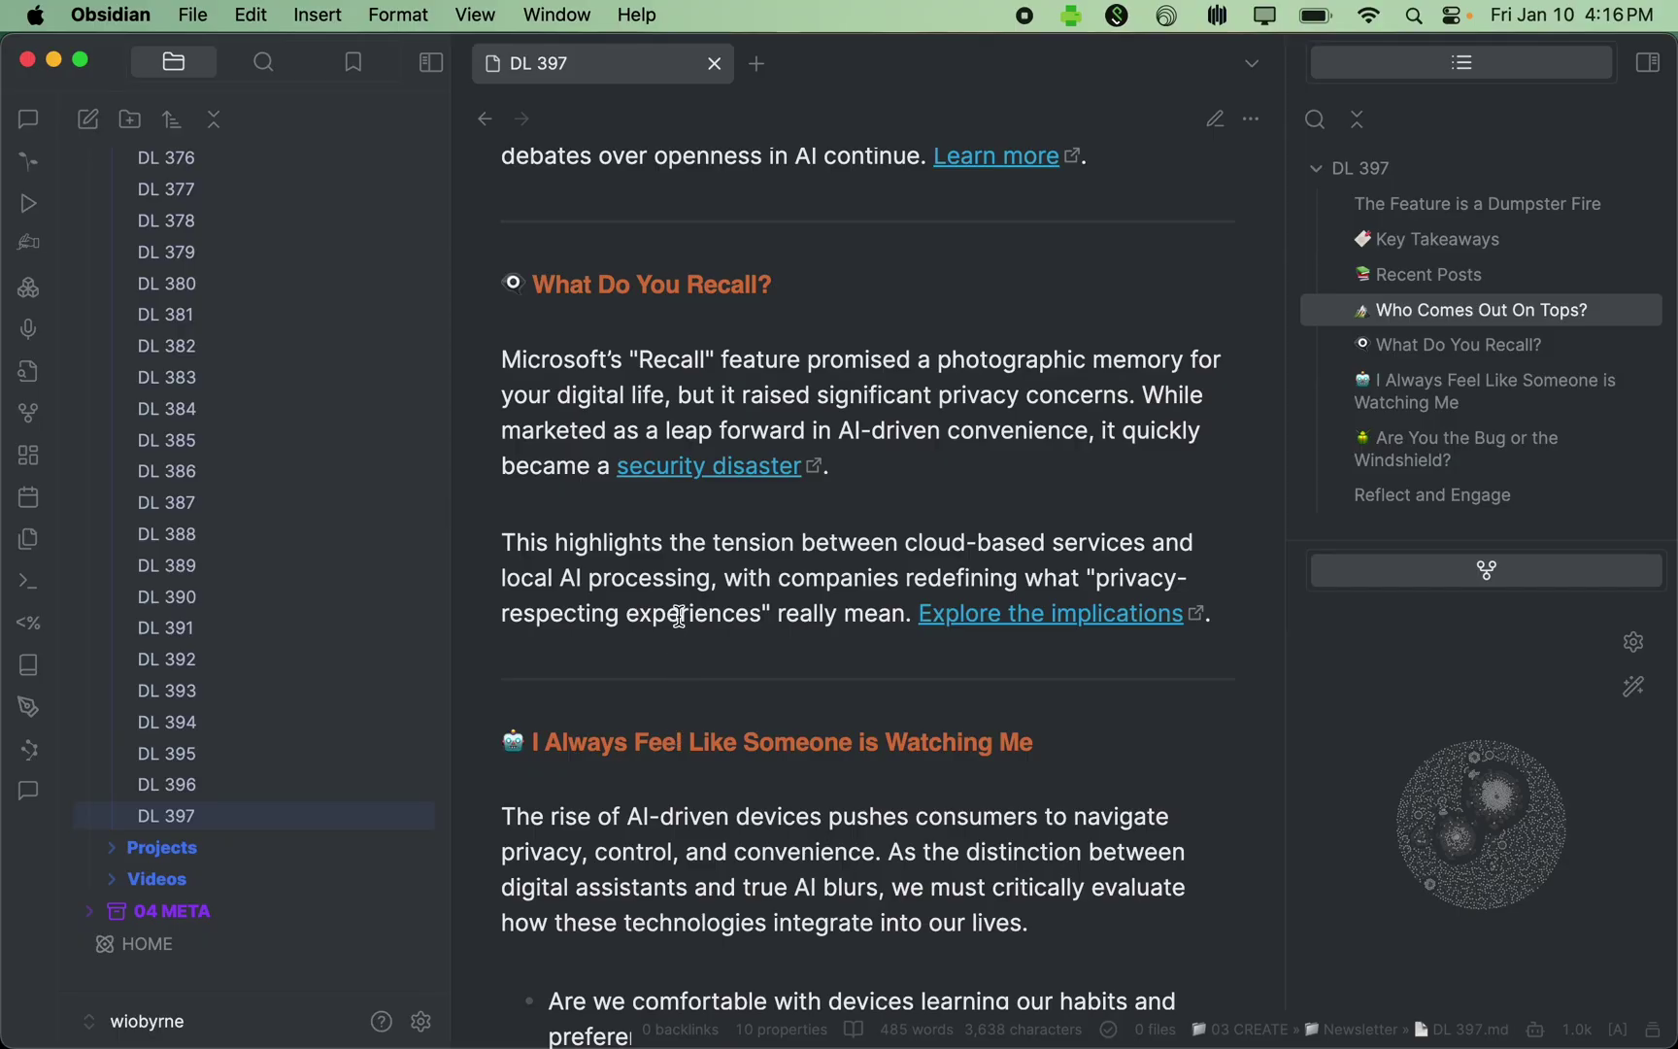
scroll(680, 617, up, 20)
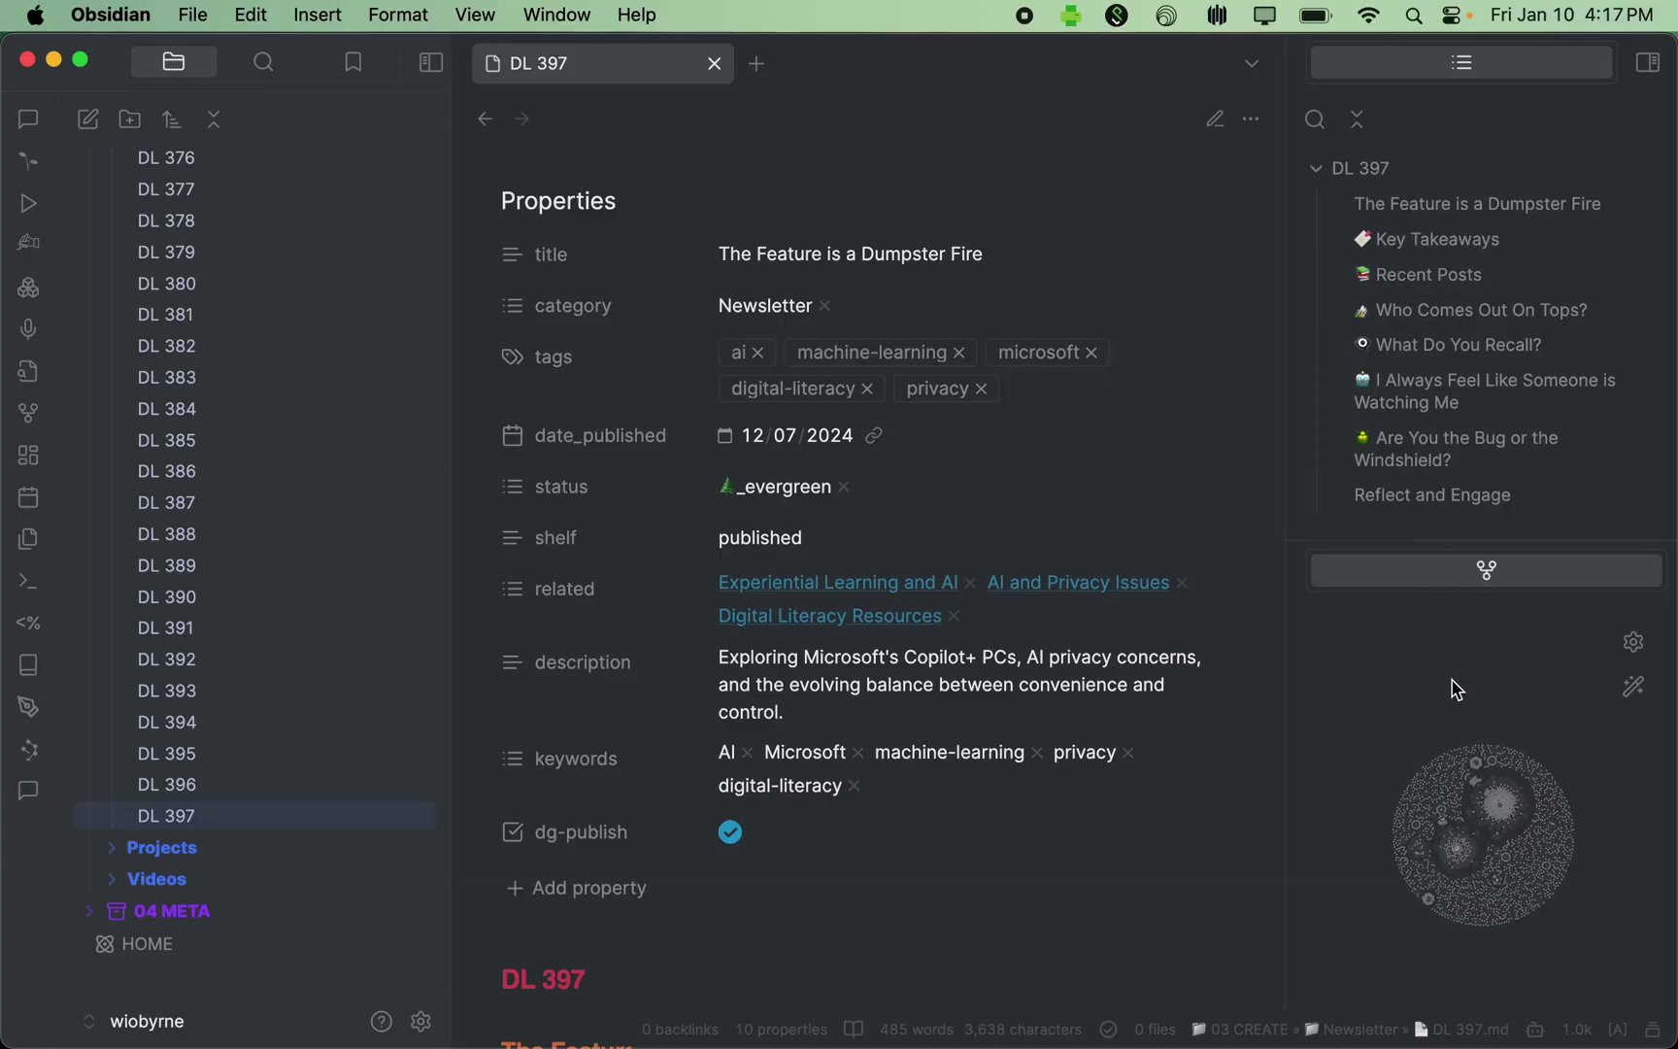
Step: Close the DL 397 note tab, then pan and zoom the graph to survey its clusters
click(1454, 685)
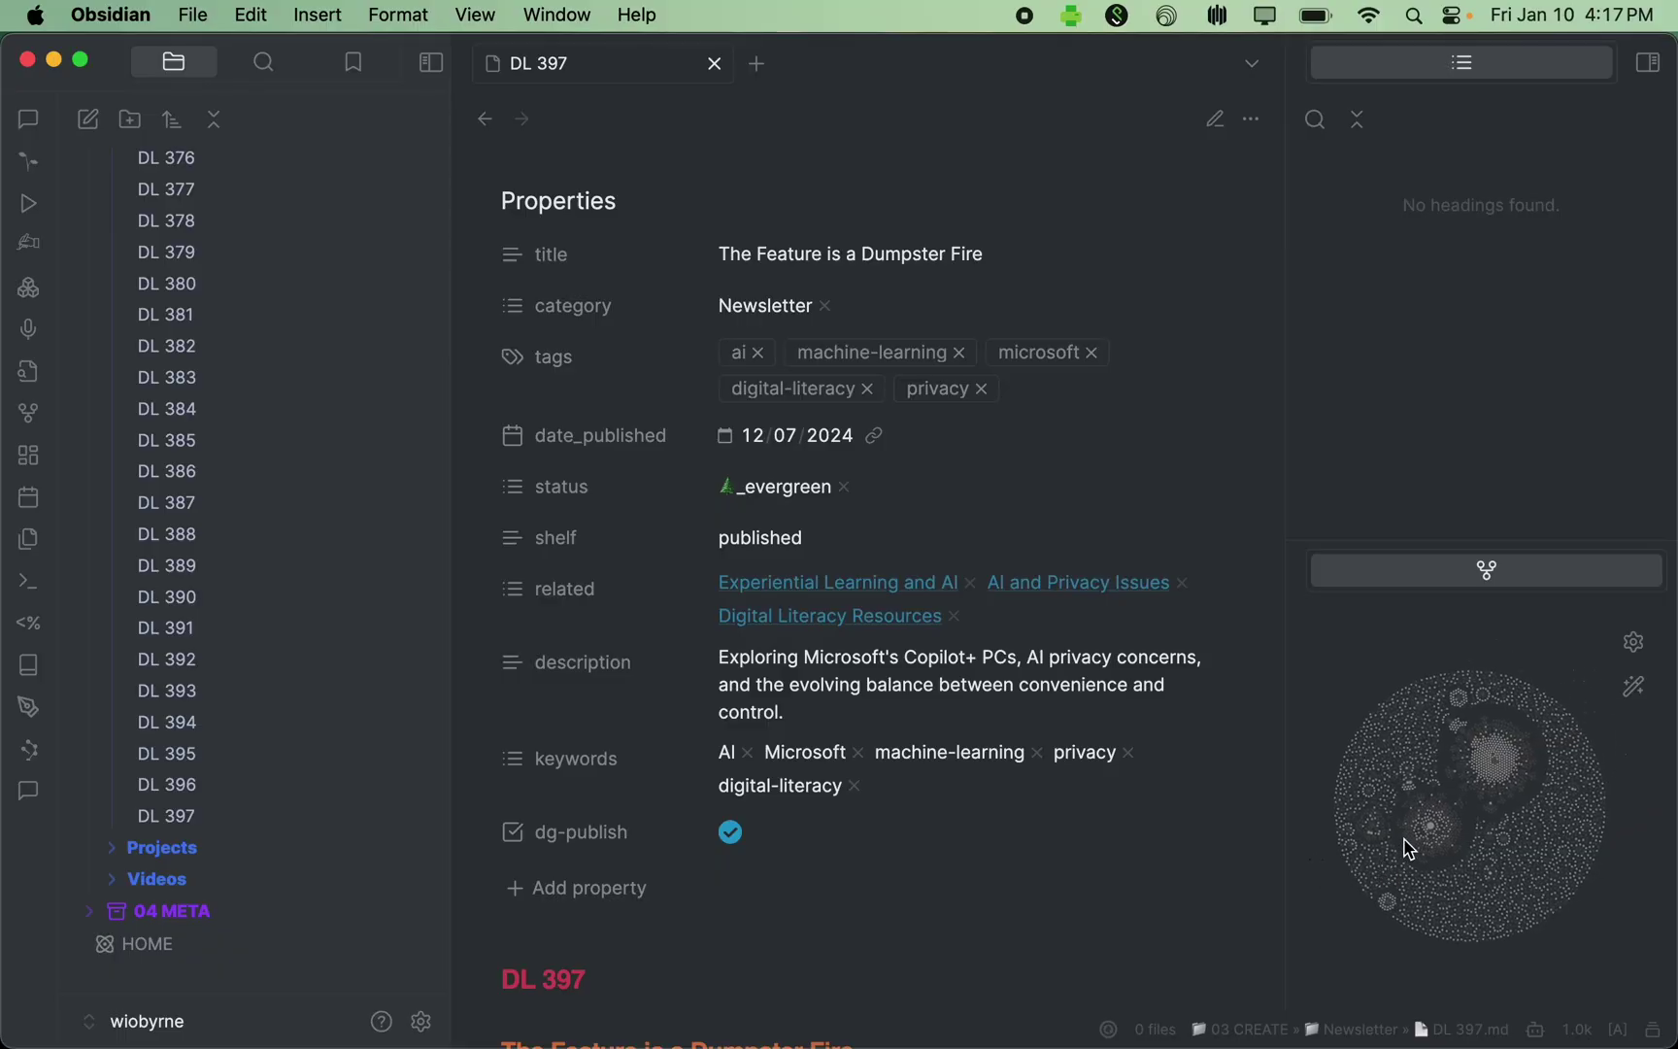
key(super+w)
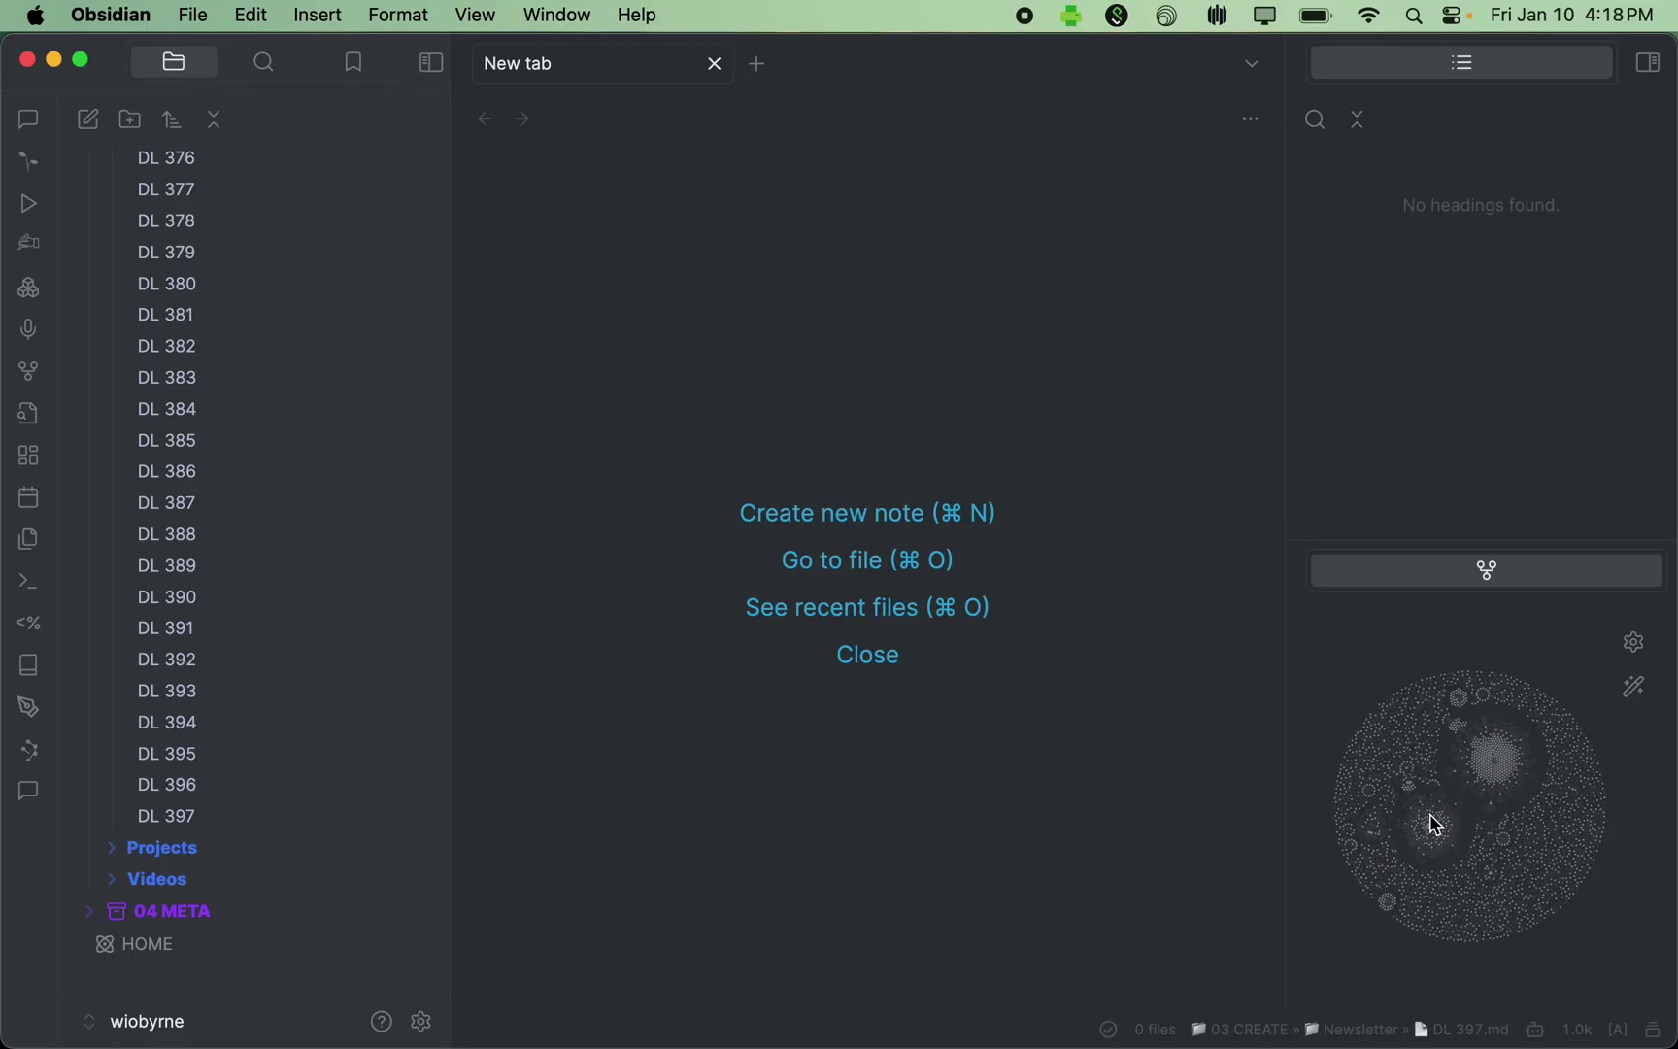
mouse_move(1476, 879)
mouse_down()
mouse_move(1422, 865)
mouse_move(1458, 864)
mouse_up()
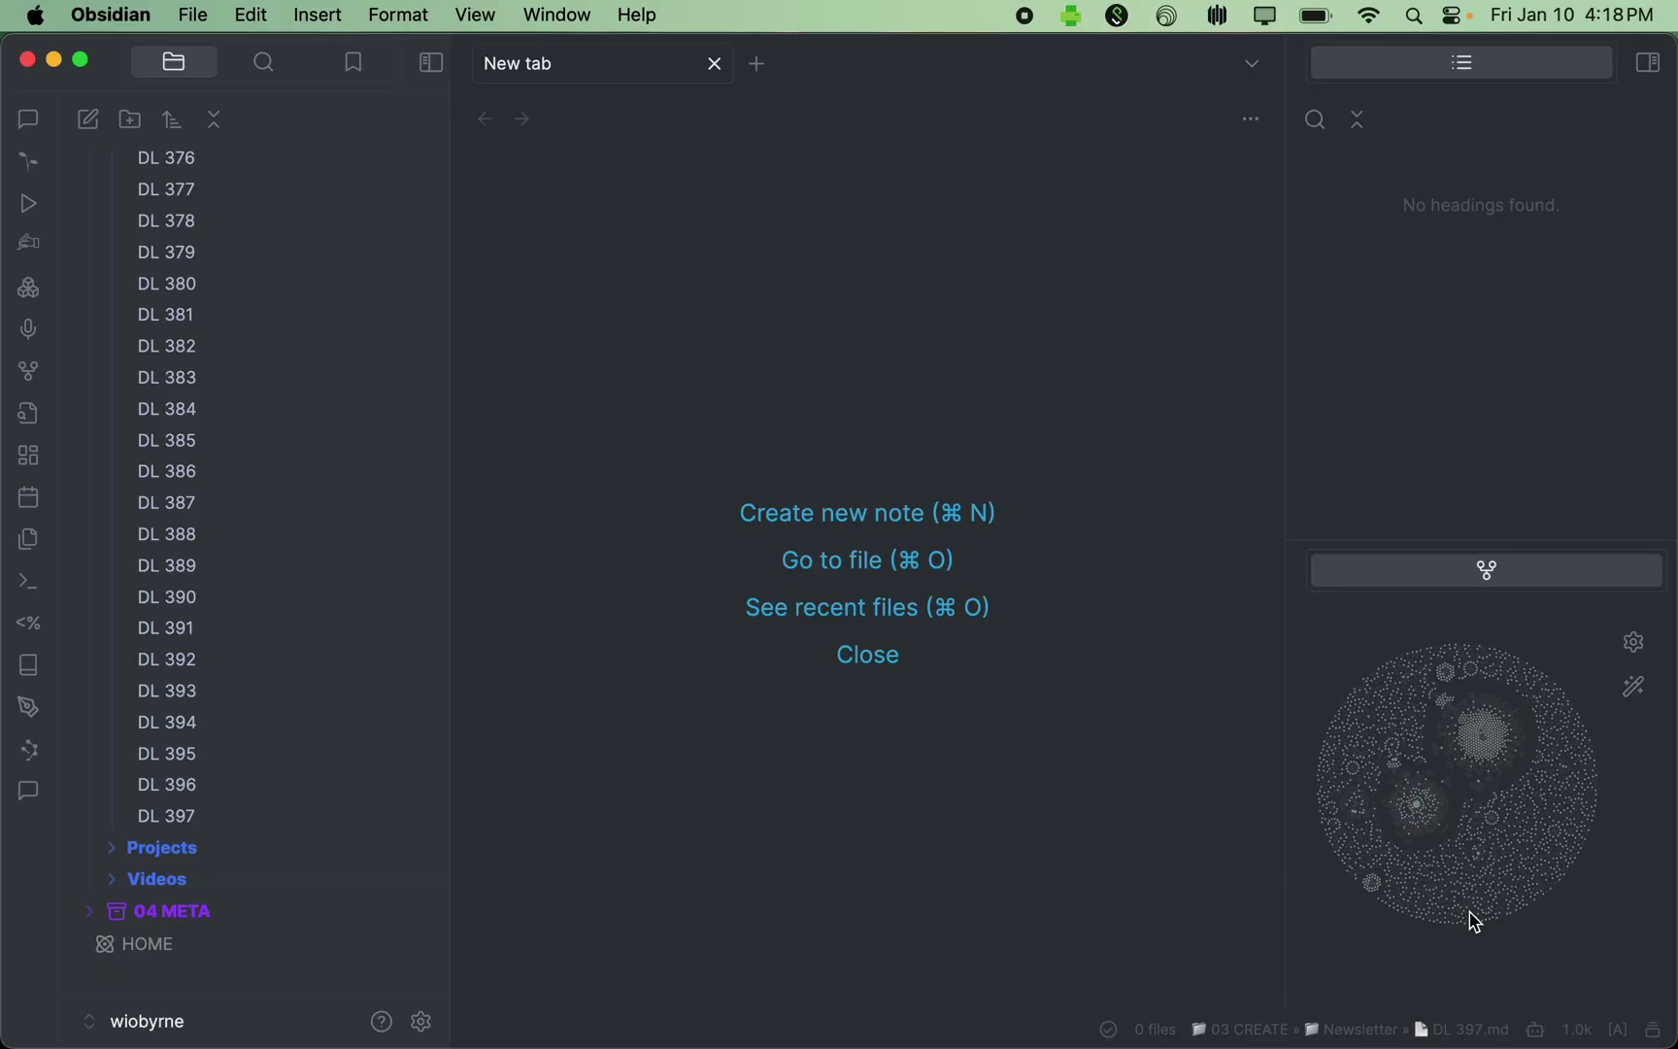
scroll(1474, 920, up, 10)
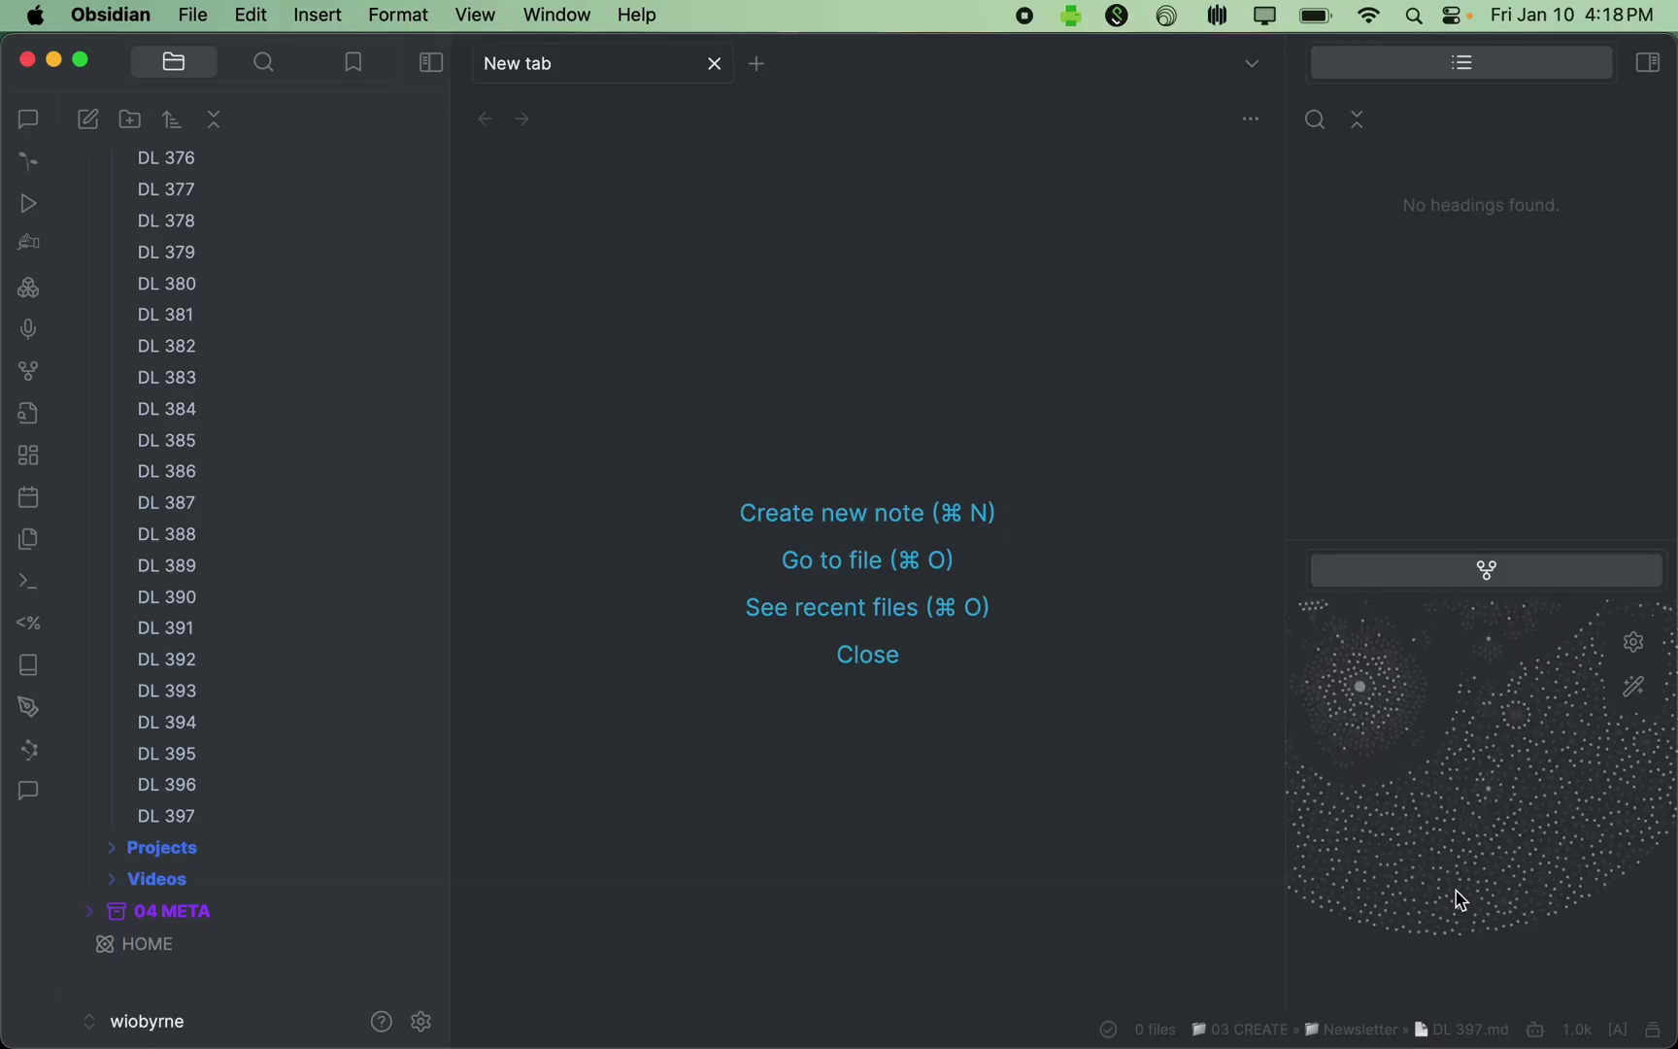
drag(1487, 816, 1609, 964)
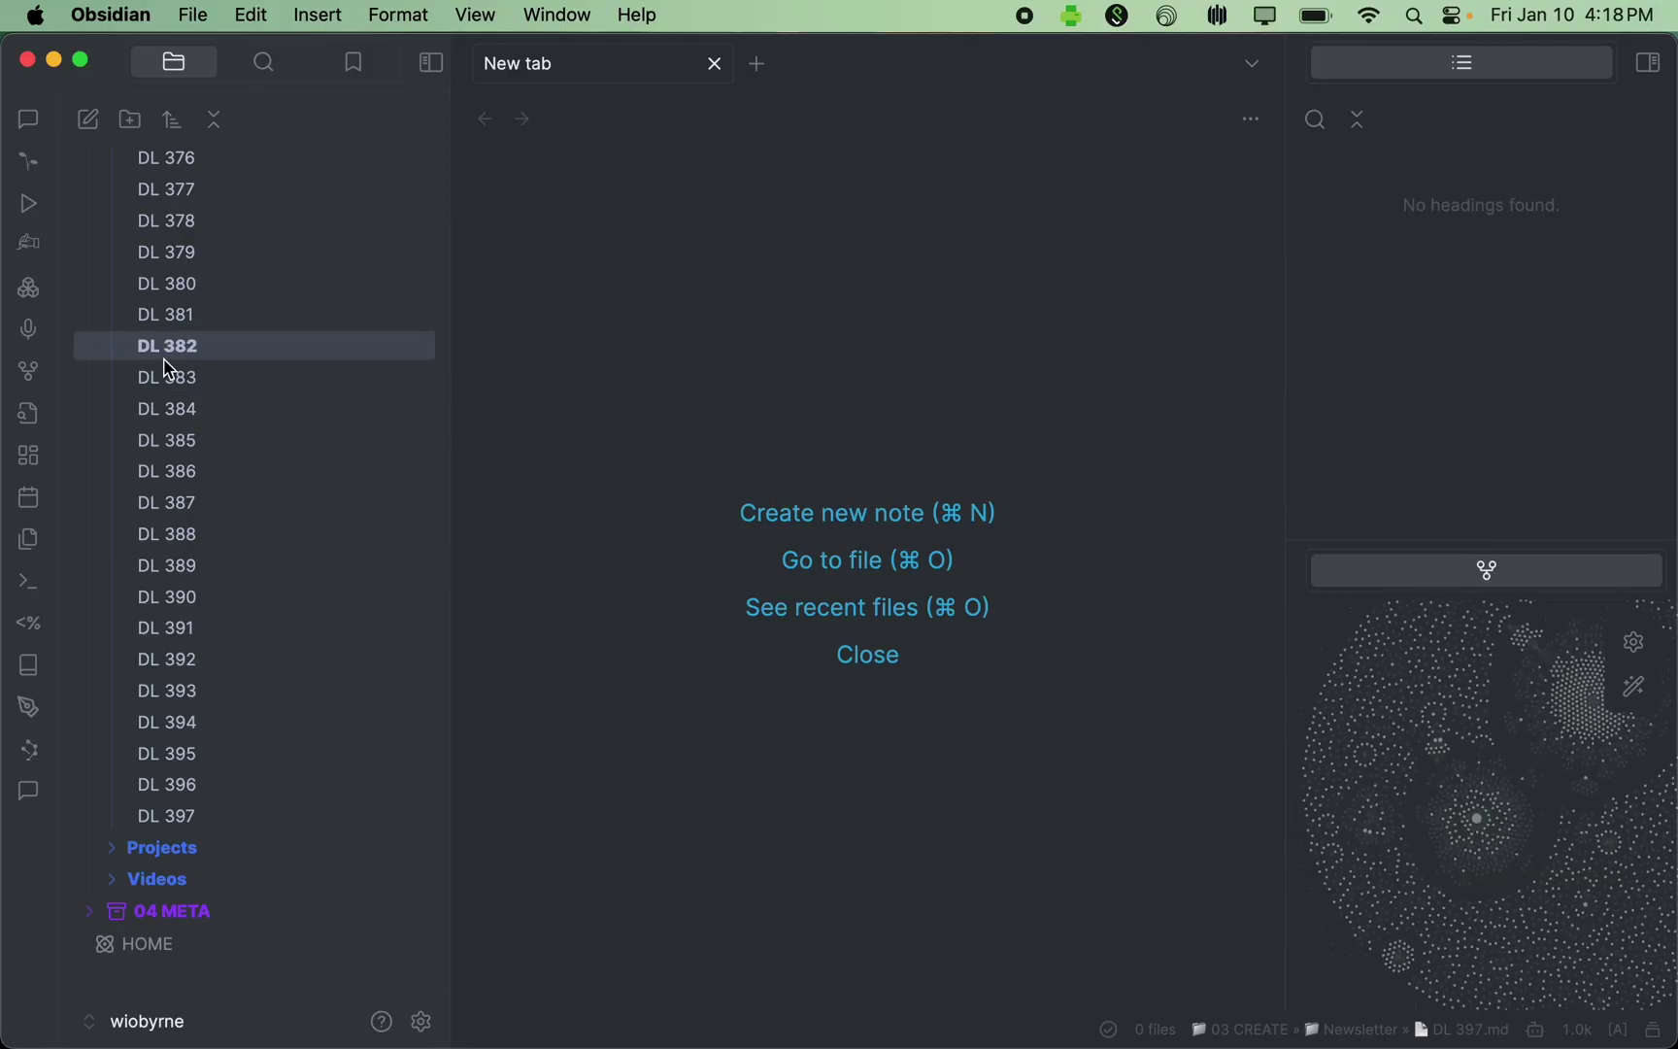
Step: Collapse the Newsletter and 03 CREATE folders in the file explorer
scroll(165, 367, up, 15)
scroll(169, 369, up, 8)
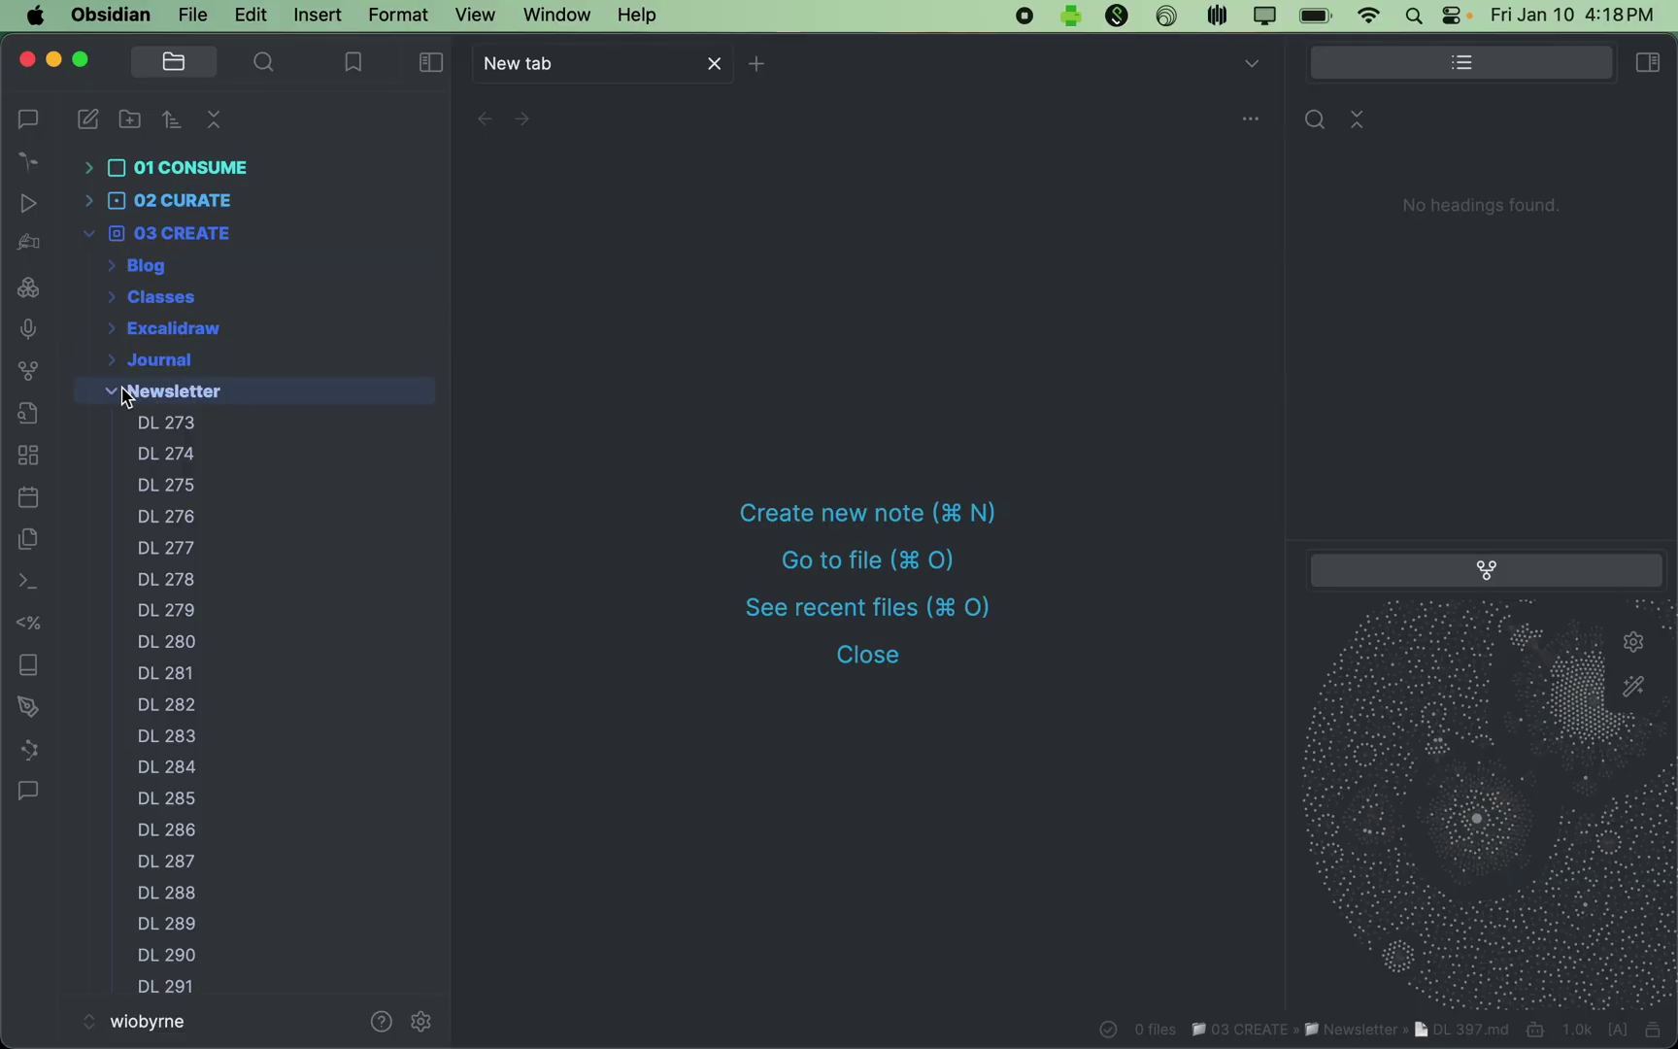
click(120, 392)
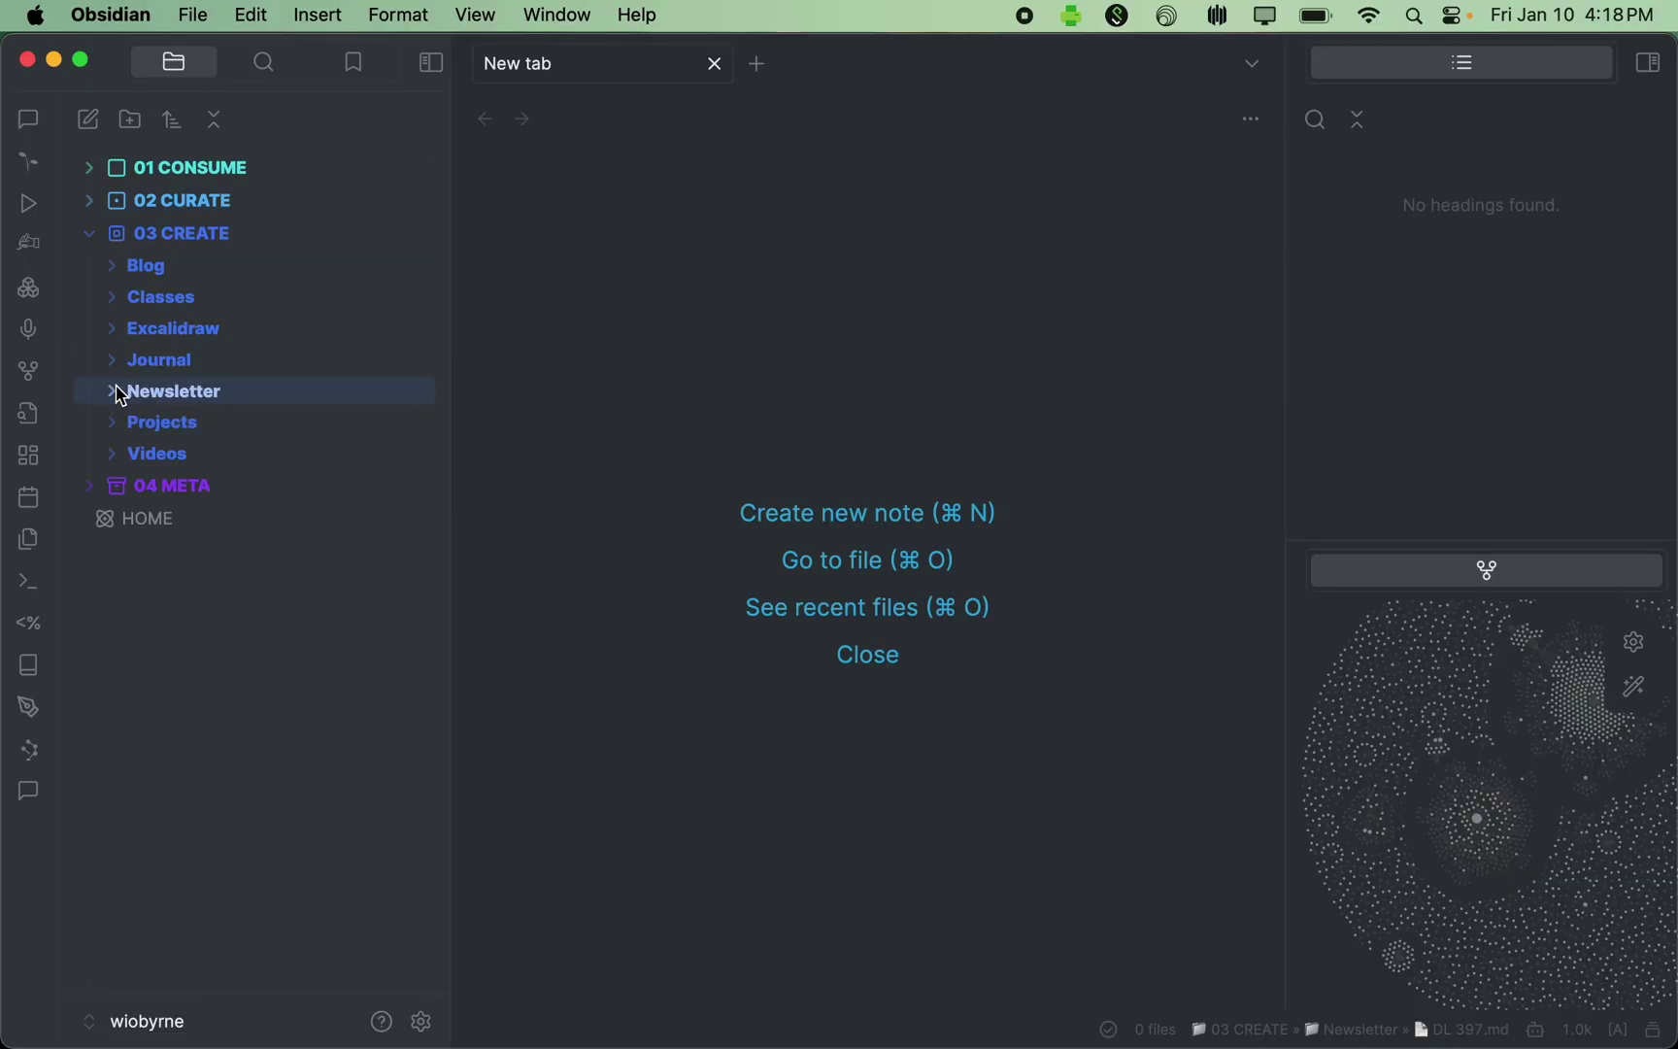
click(90, 236)
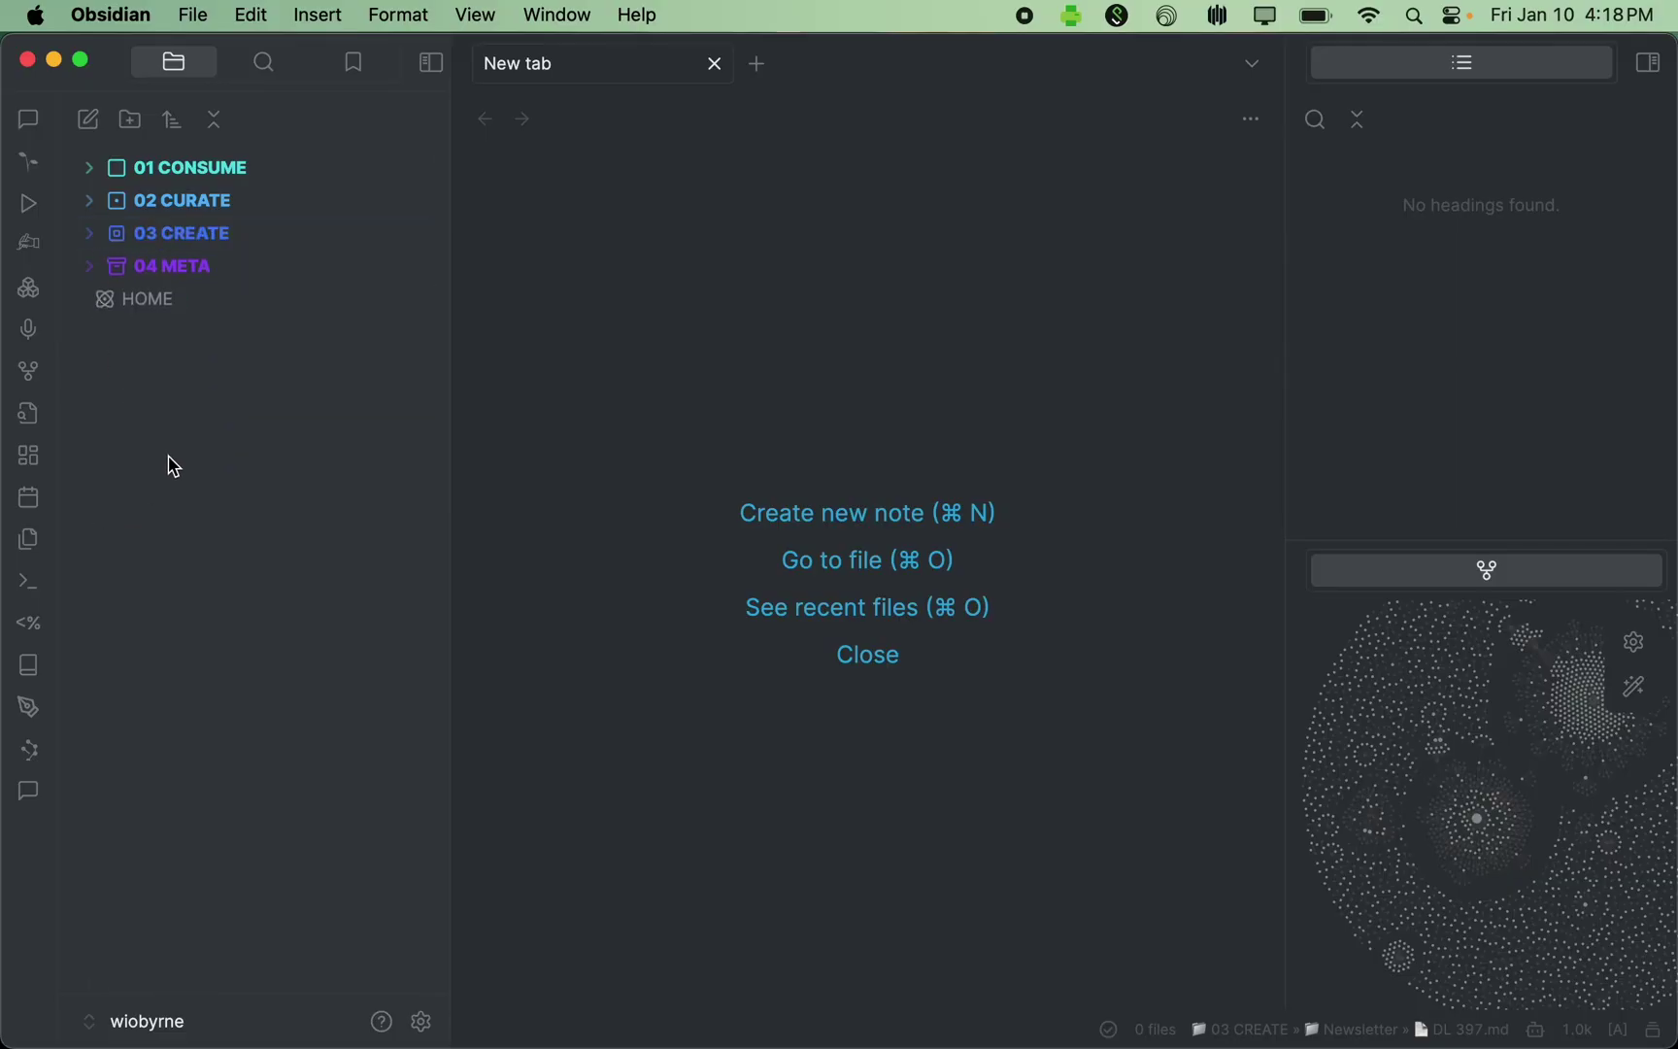